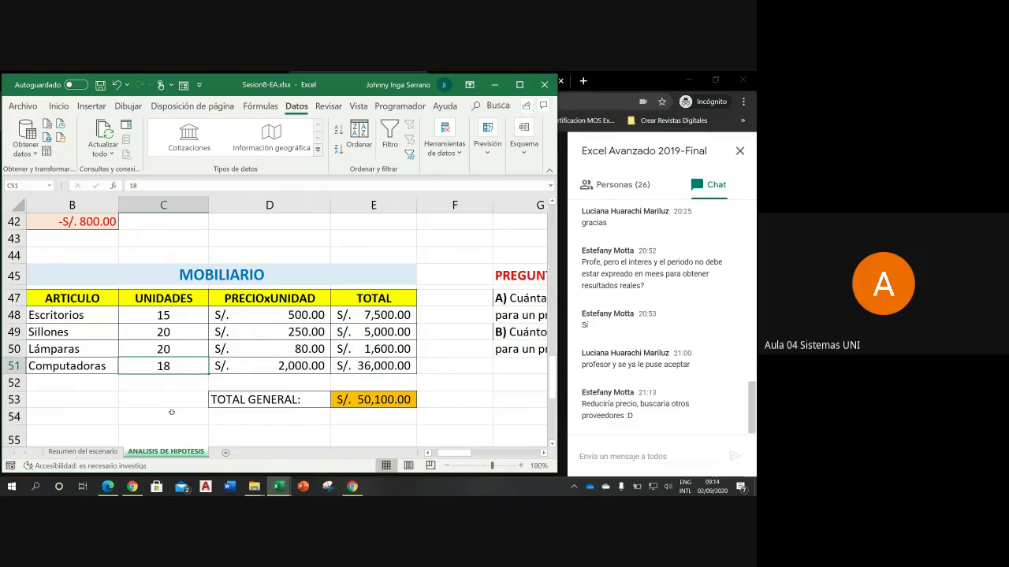
- Inspect the Lámparas, Sillones, Escritorios and Computadoras unit cells (C50, C49, C48, C51)
left_click(166, 349)
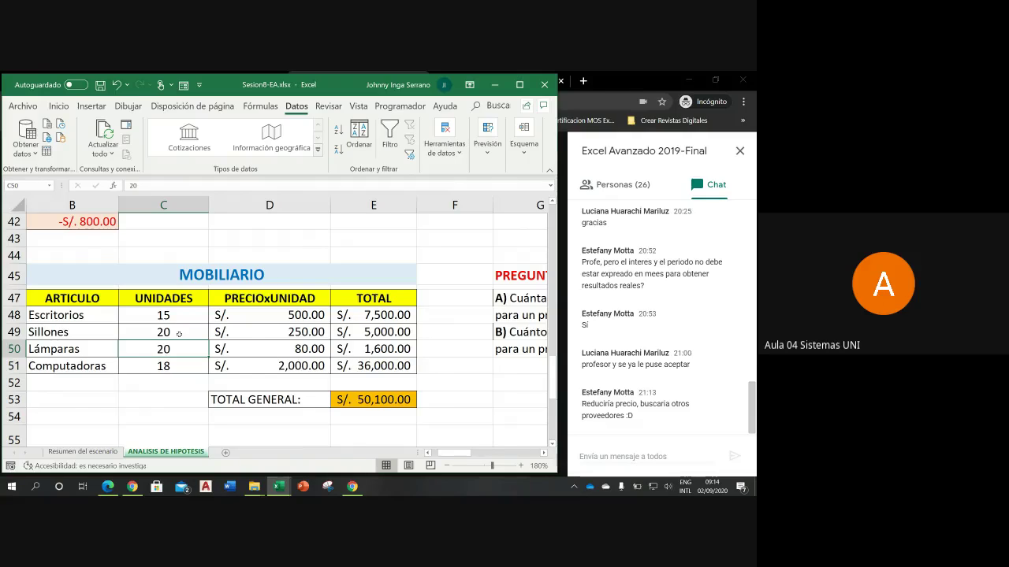
left_click(179, 334)
left_click(177, 315)
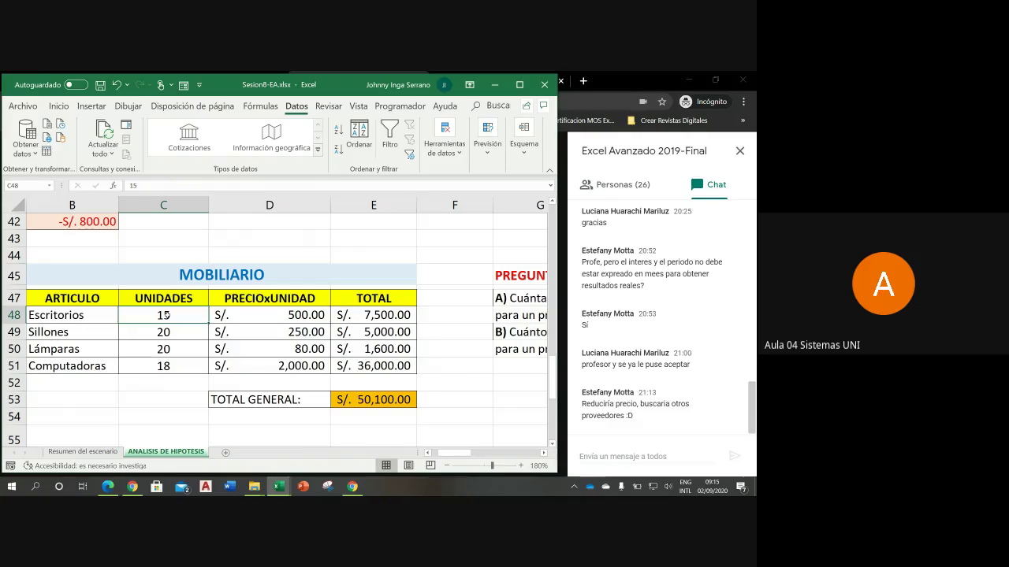
left_click(178, 364)
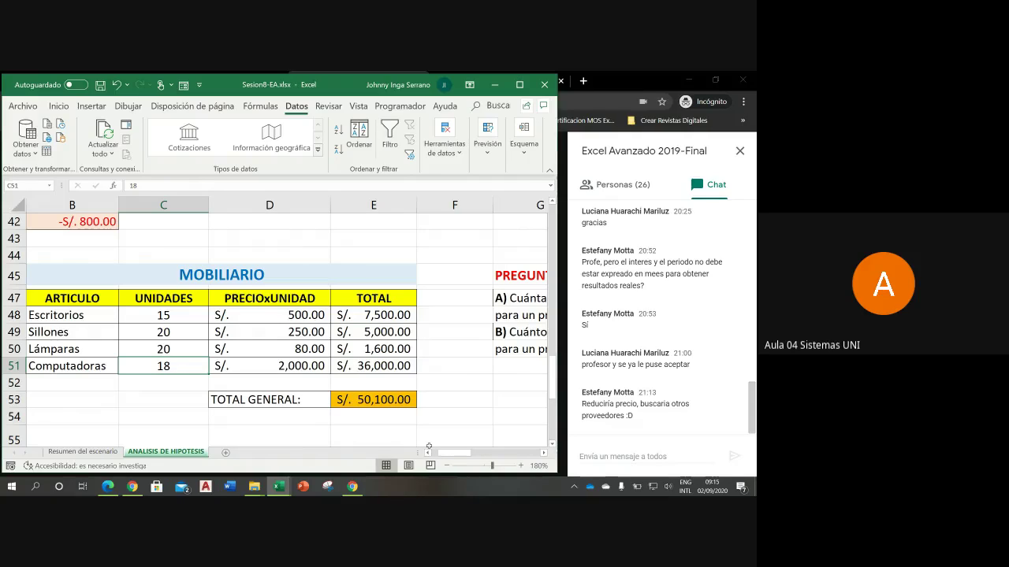
left_click(543, 455)
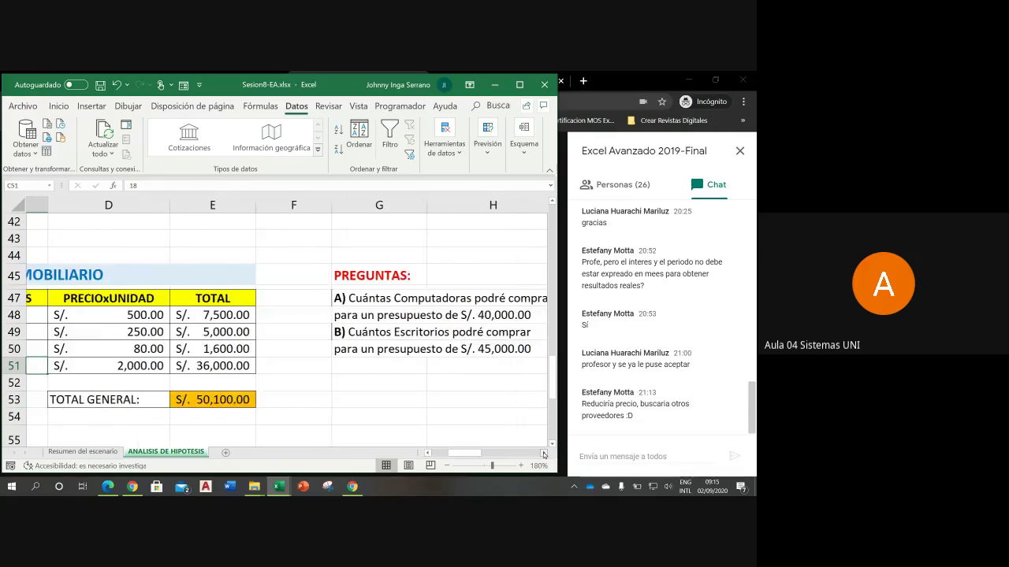
left_click(543, 455)
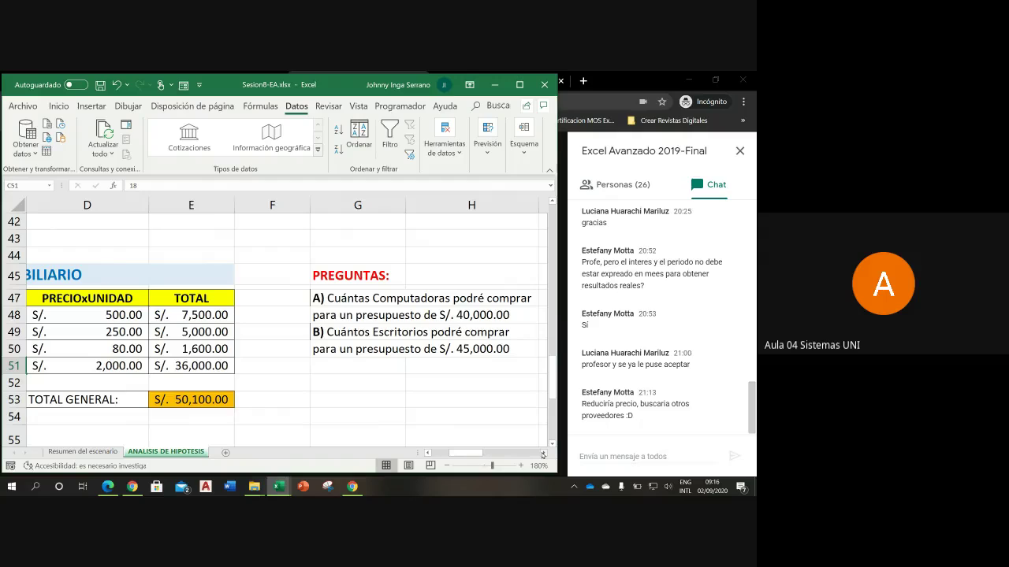
- With TOTAL GENERAL E53 selected, start Buscar objetivo from Análisis de hipótesis
left_click(207, 404)
left_click(487, 142)
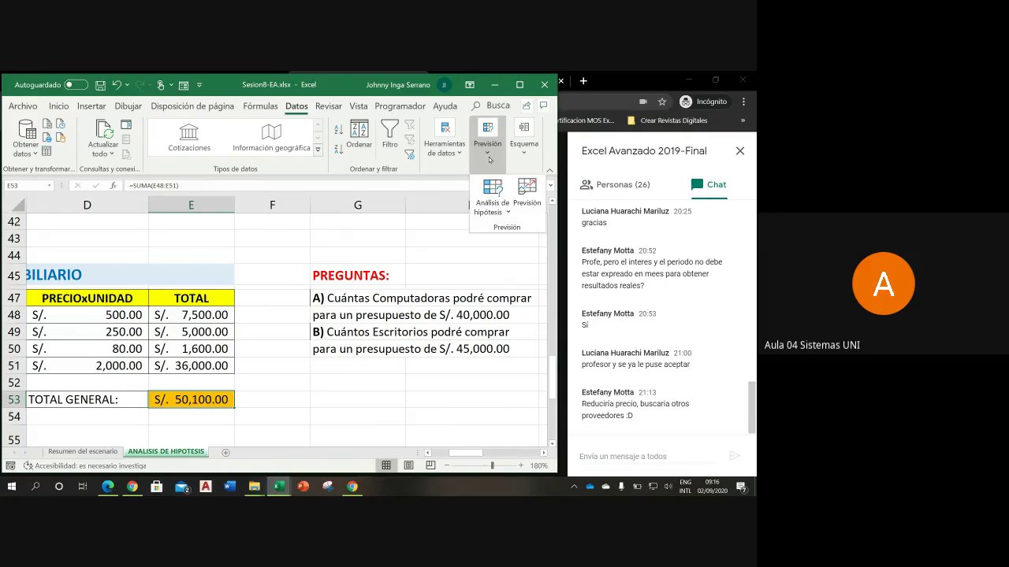
left_click(498, 209)
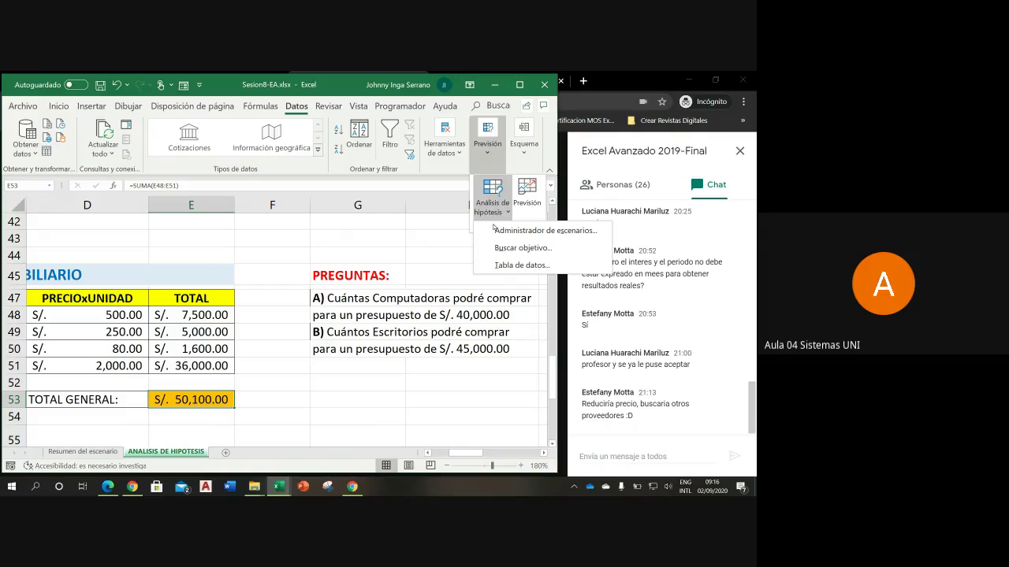
left_click(514, 248)
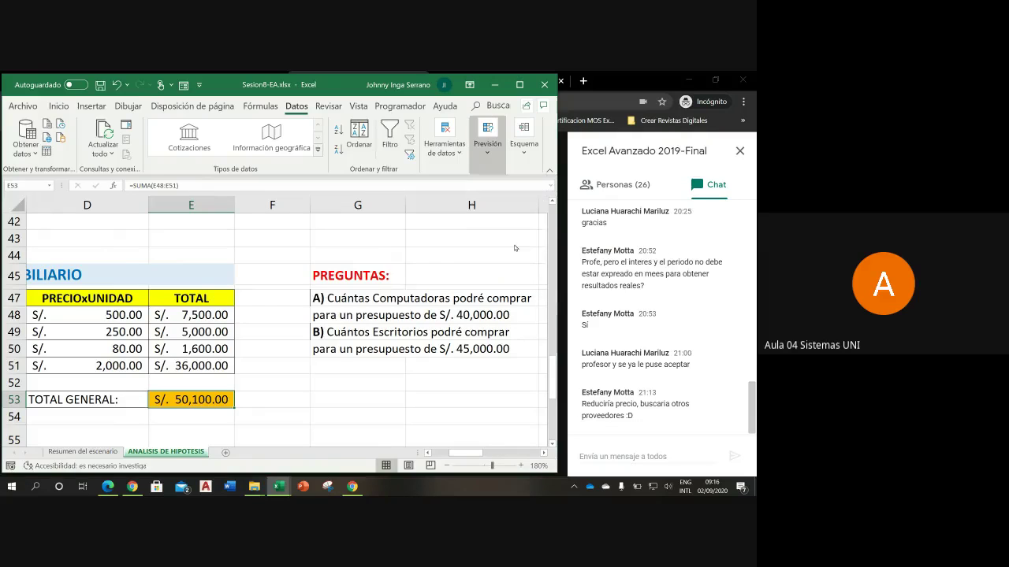
left_click_drag(379, 254, 304, 306)
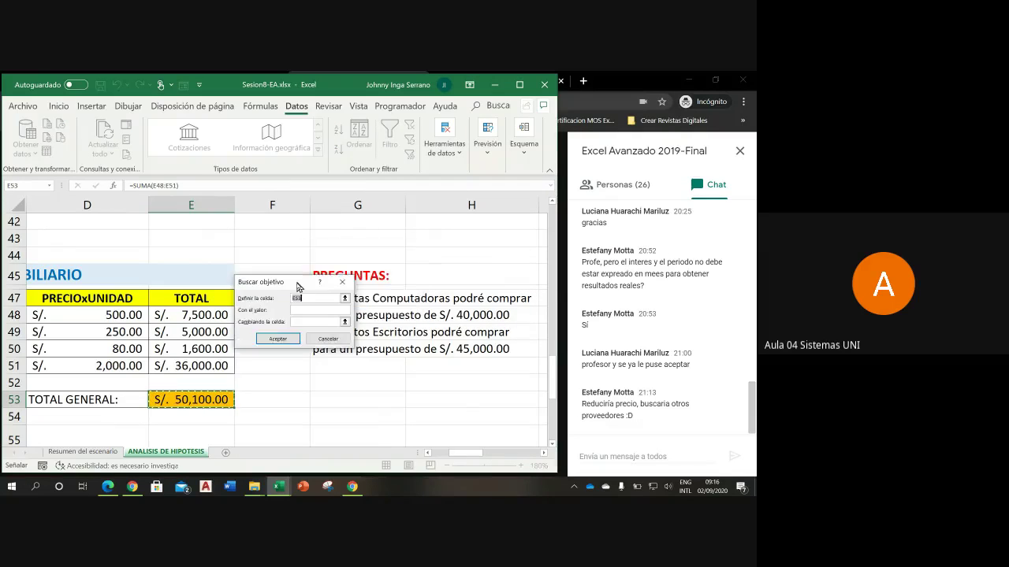
left_click_drag(456, 457, 455, 457)
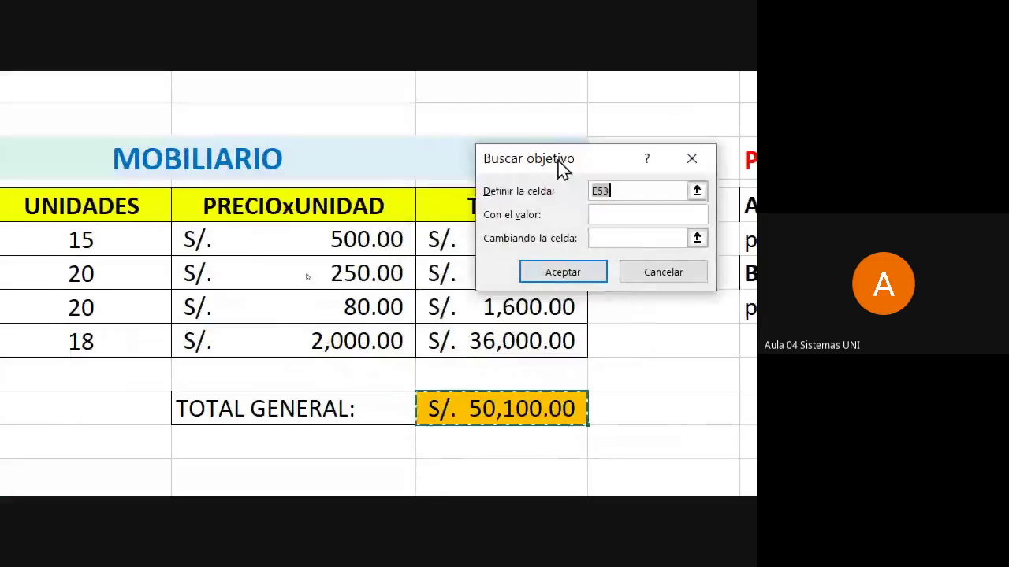
left_click_drag(488, 225, 422, 113)
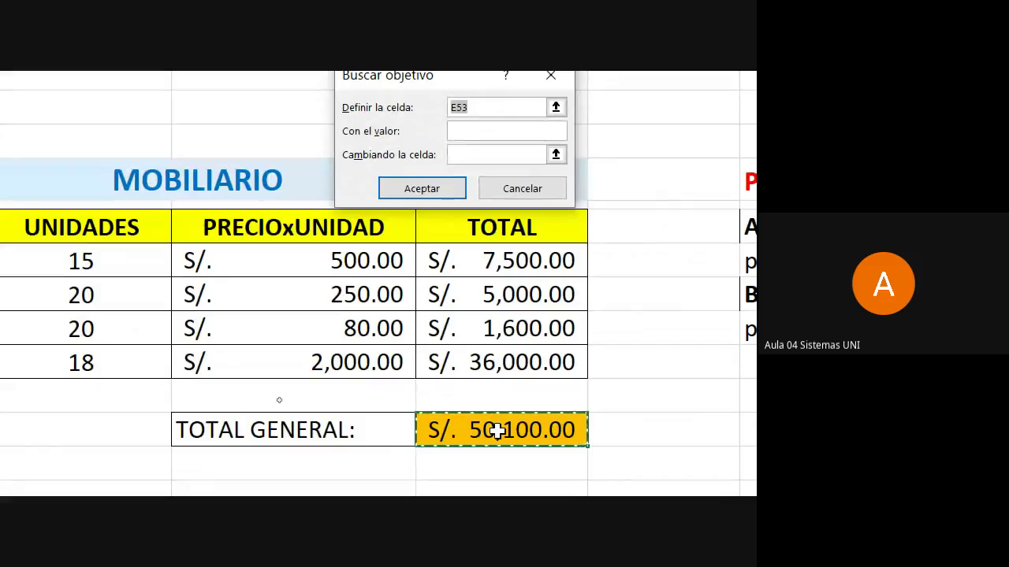
- Set target cell $E$53 to value 40000 by changing Computadoras units $C$51
left_click(479, 106)
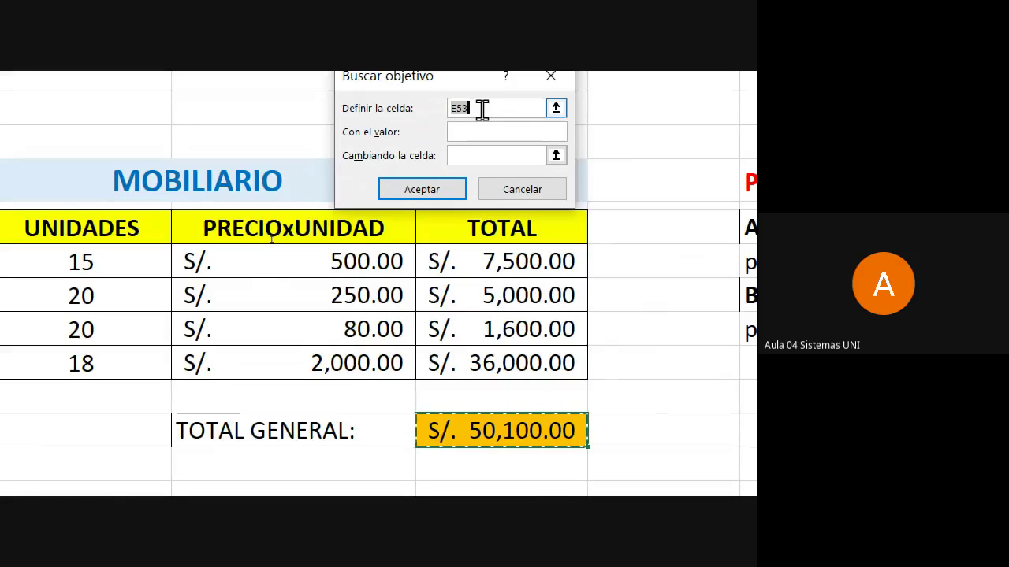
key("BackSpace")
key("BackSpace")
key("BackSpace")
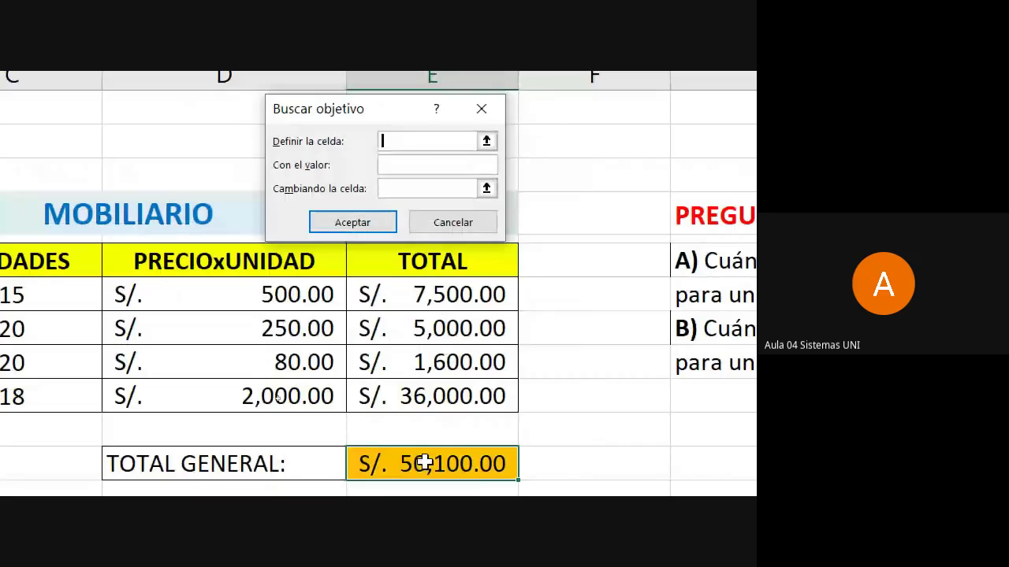
left_click(423, 462)
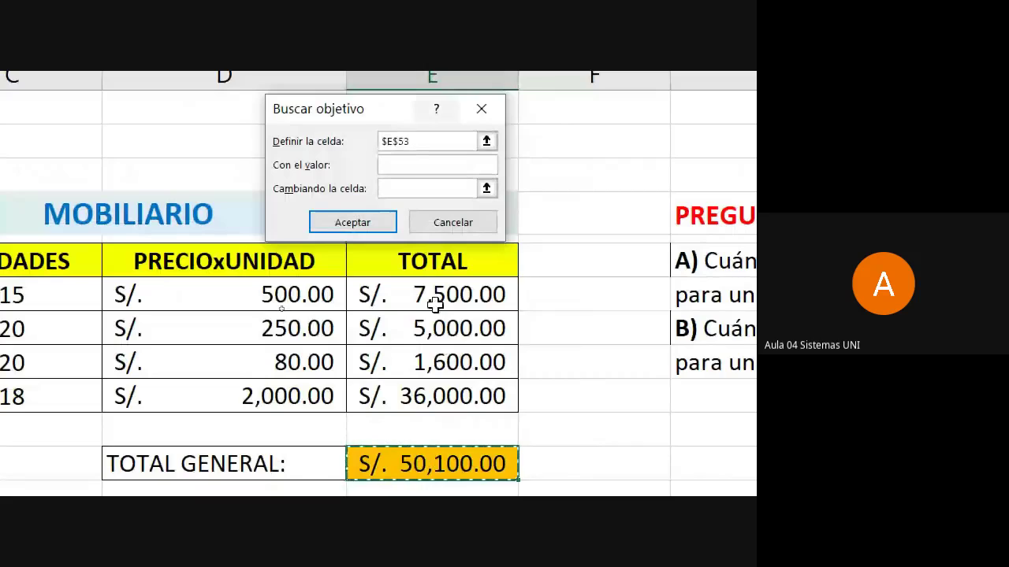
left_click(392, 164)
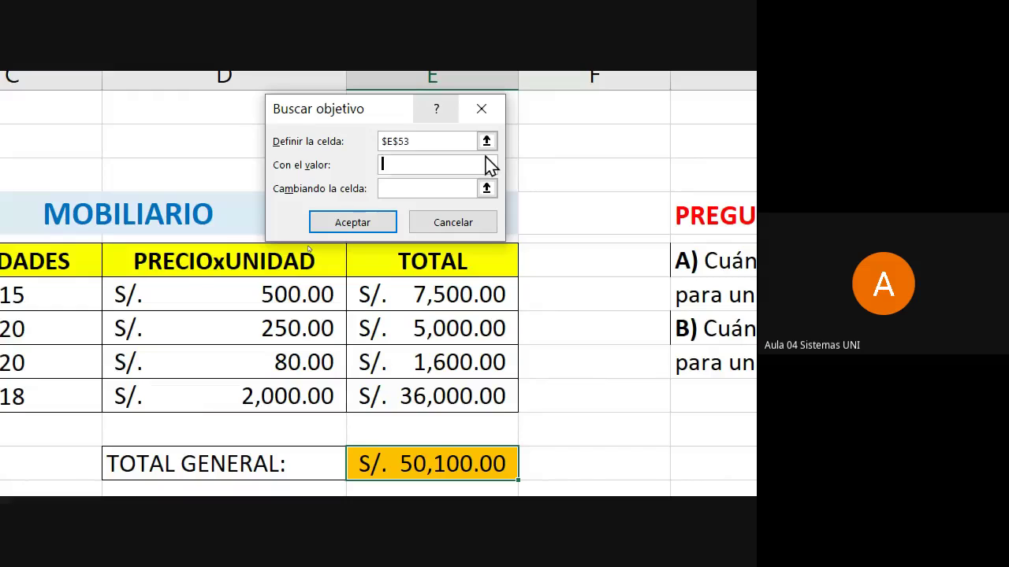
type("40000")
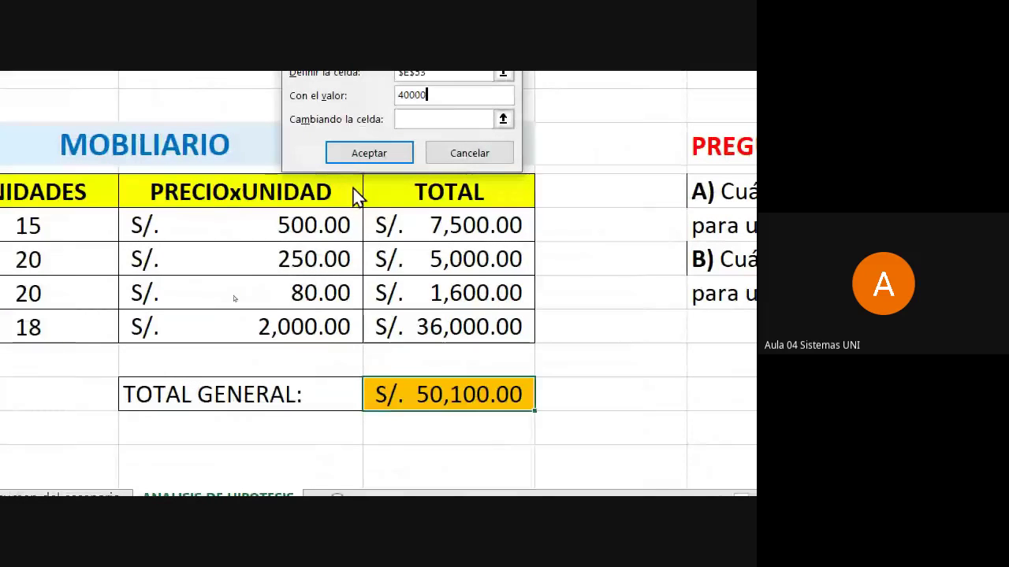
left_click(406, 119)
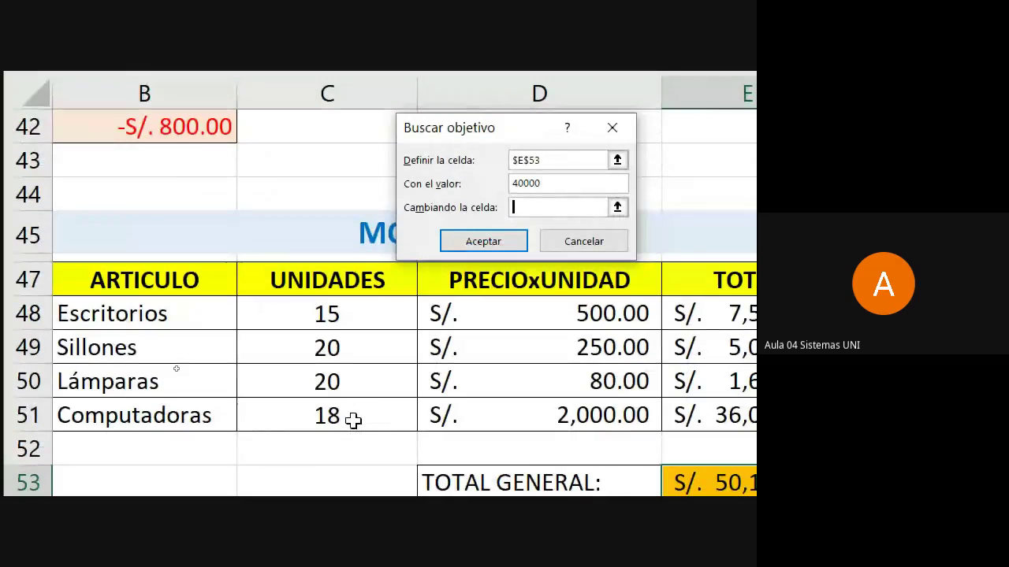
left_click(353, 422)
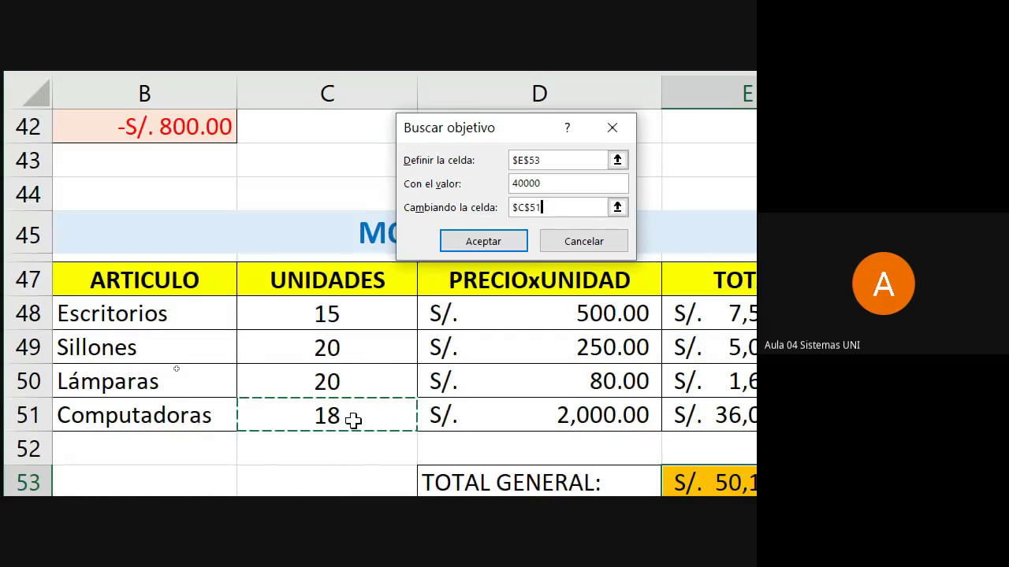
- Run the goal seek, see 12.95 Computadoras reach 40,000, and cancel to keep 18
left_click(519, 246)
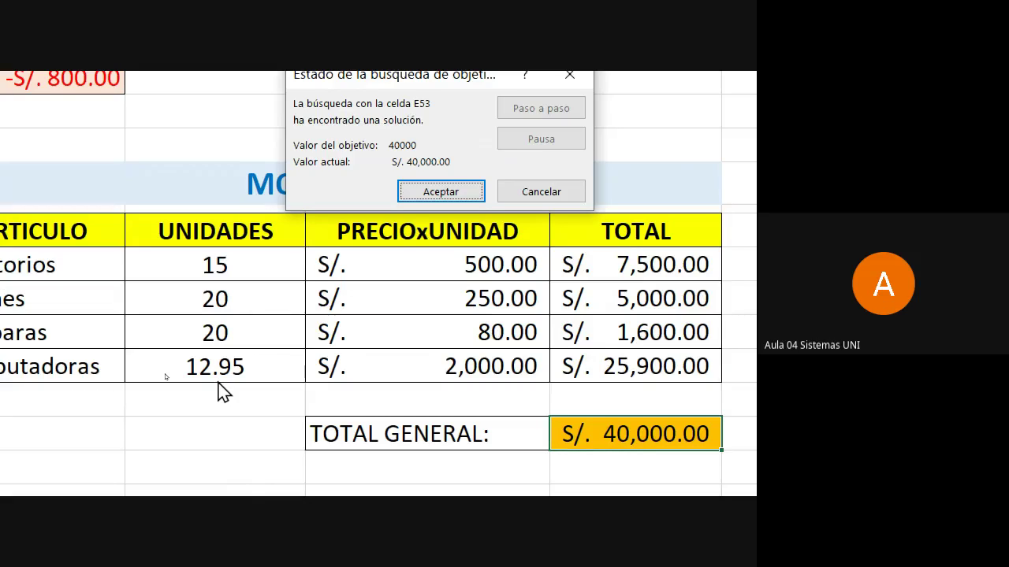
left_click(541, 191)
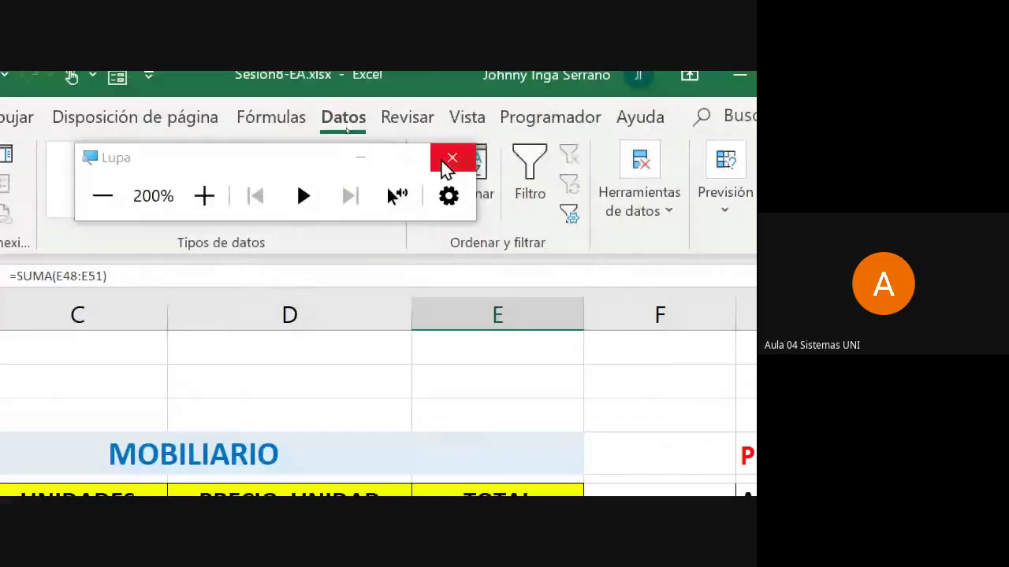
left_click(443, 163)
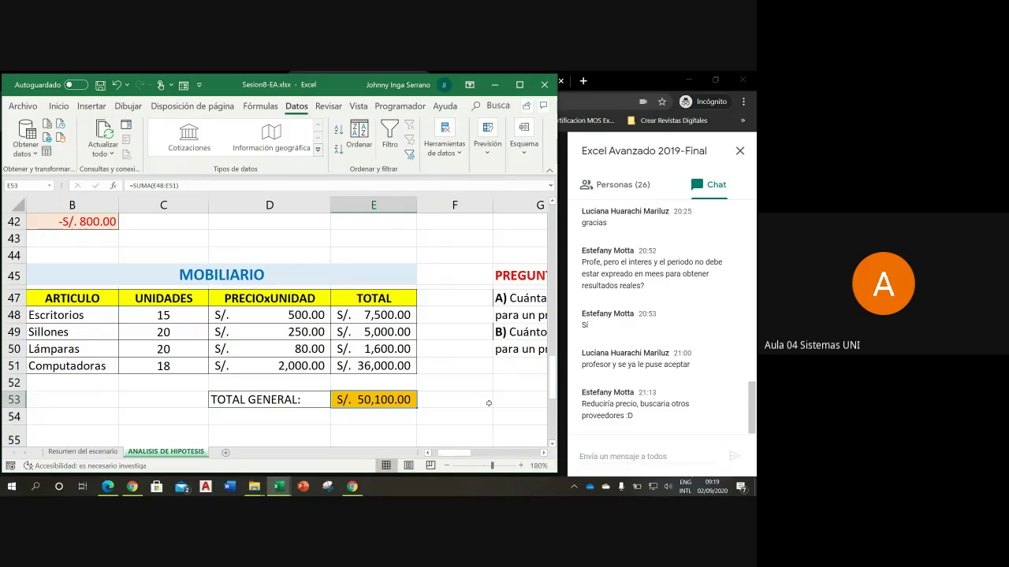
- Scroll the sheet and bring up the Datos > Previsión > Análisis de hipótesis list
left_click(542, 456)
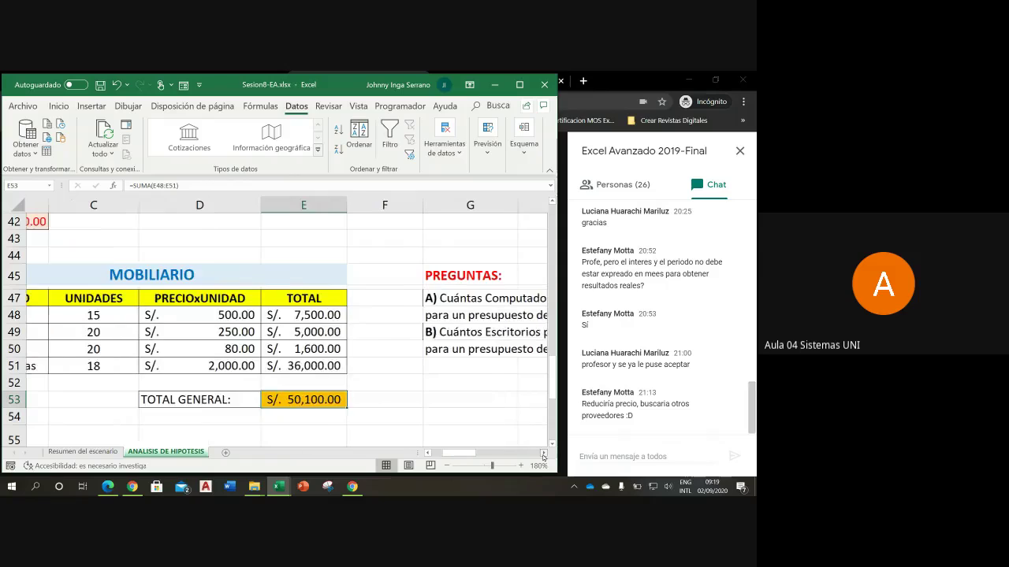
left_click(542, 456)
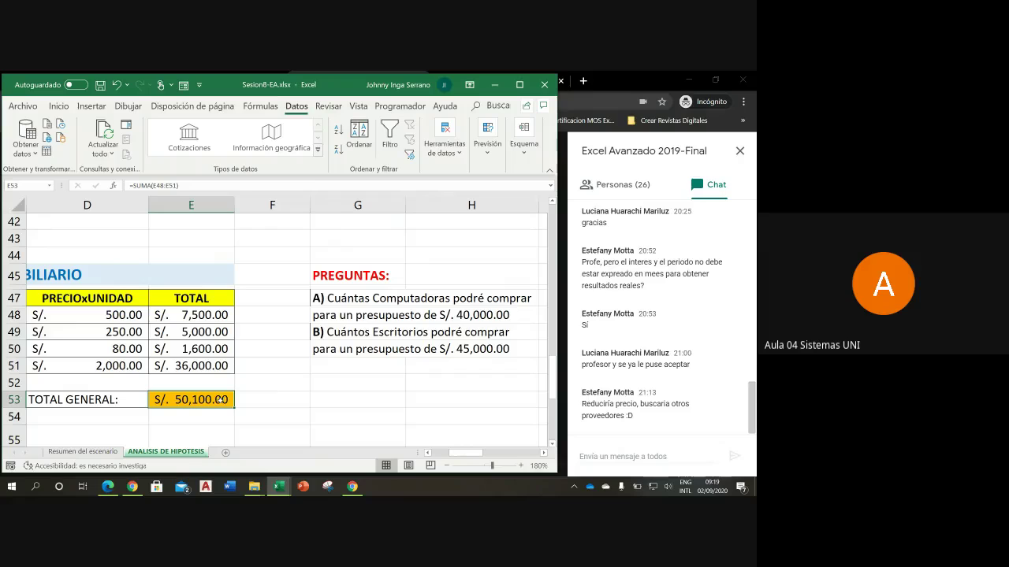
left_click(428, 453)
left_click(428, 453)
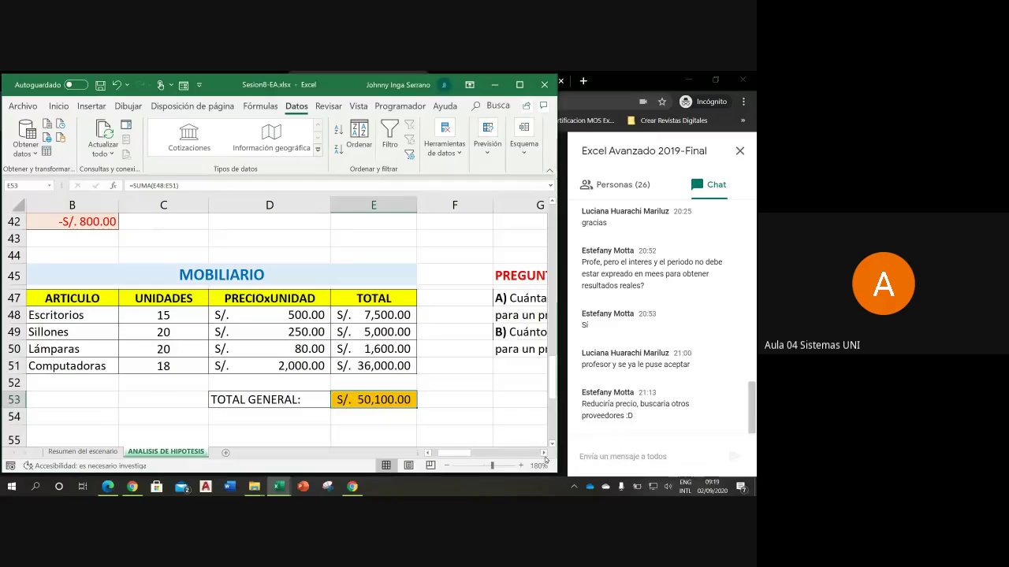
scroll(376, 350, "right", 2)
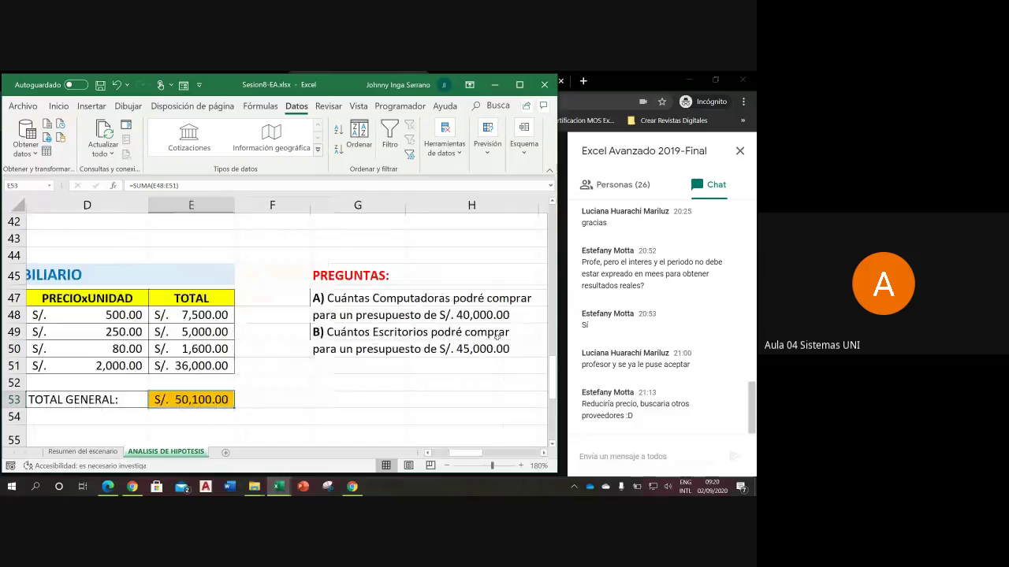
scroll(450, 445, "left", 3)
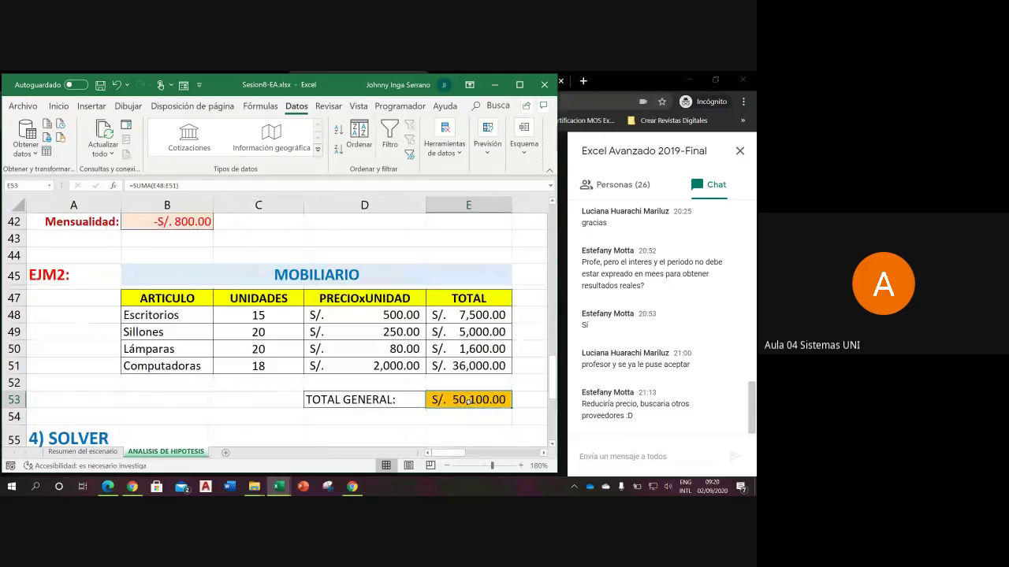
left_click(487, 138)
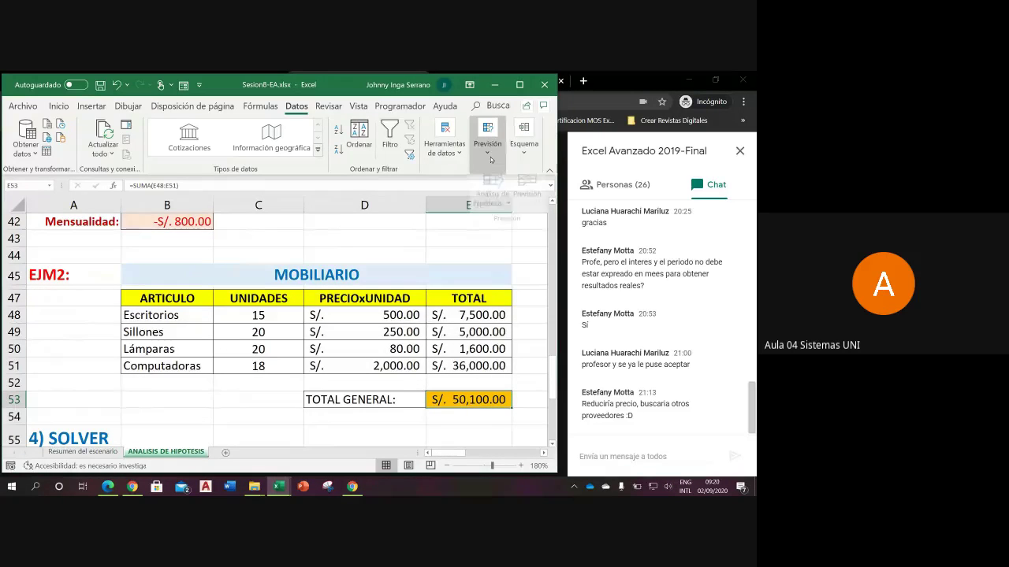
left_click(495, 207)
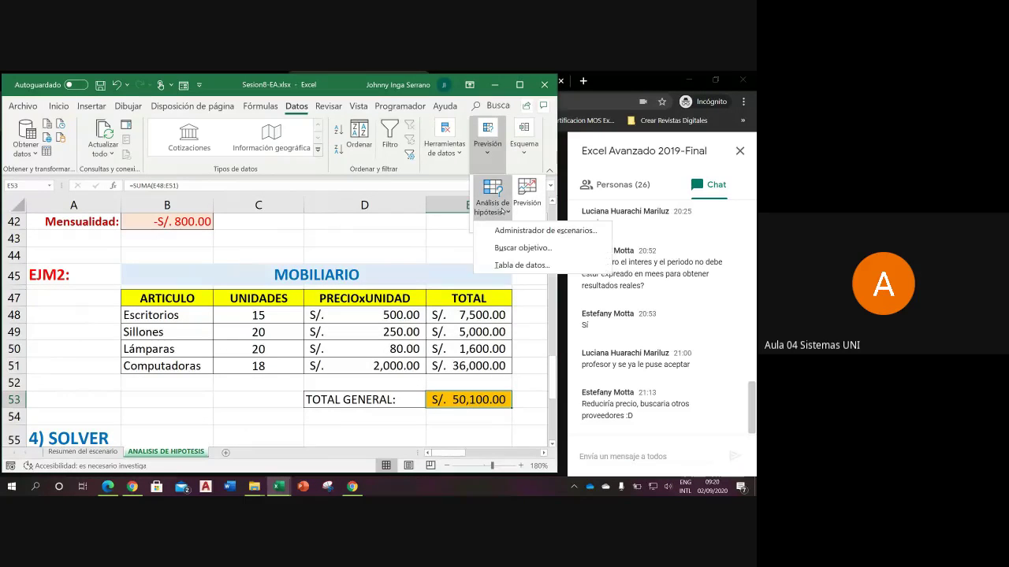
- Goal seek E53 to 45000 by changing the Escritorios units in C48, yielding 4.8
left_click(512, 252)
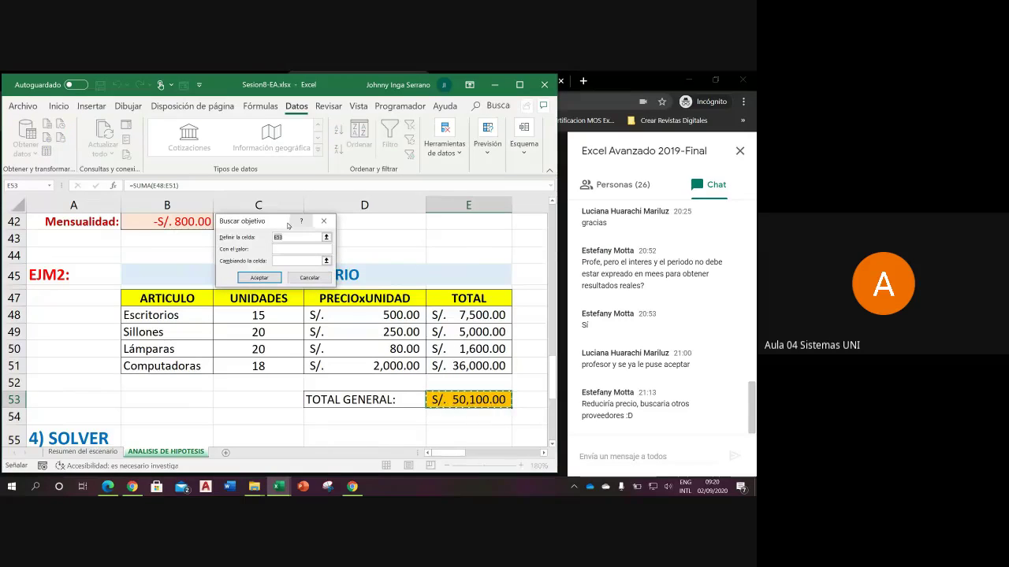
left_click_drag(281, 224, 333, 224)
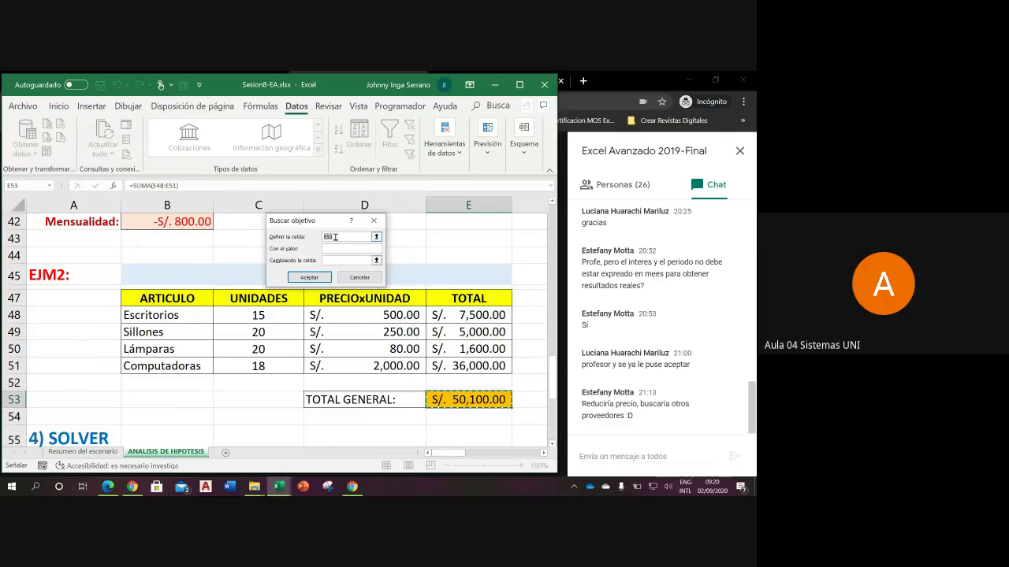
key("BackSpace")
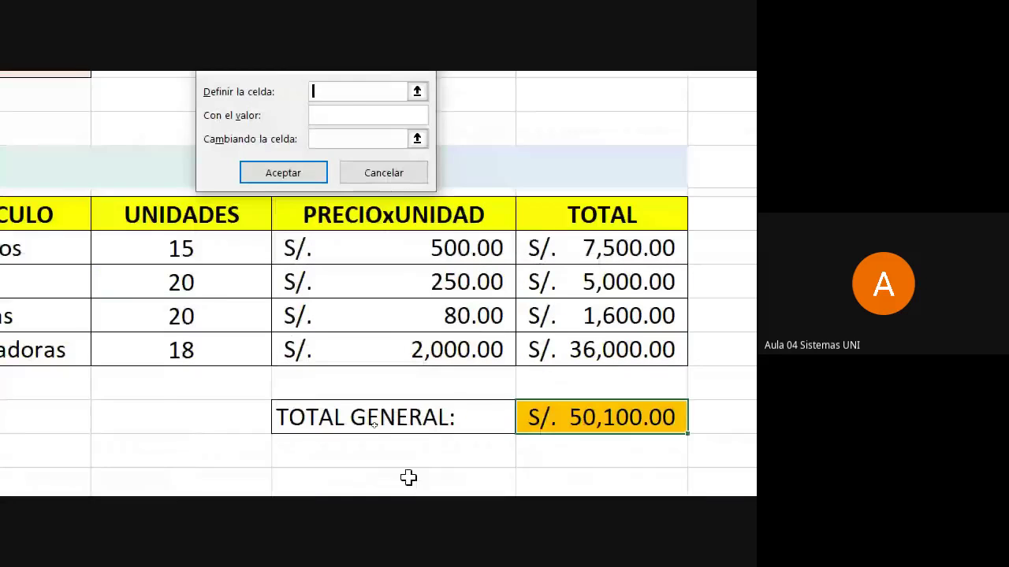
left_click(601, 423)
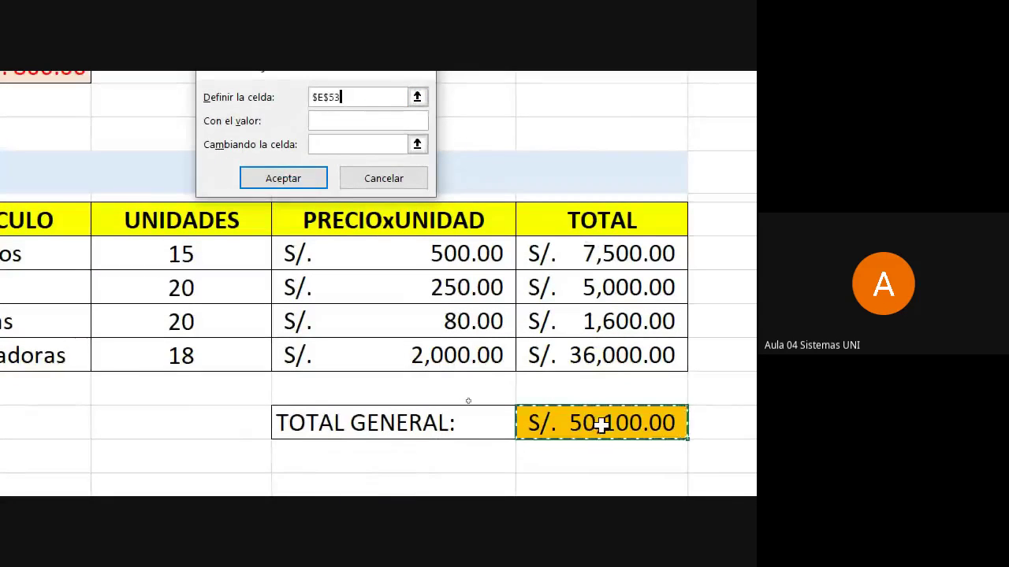
left_click(327, 123)
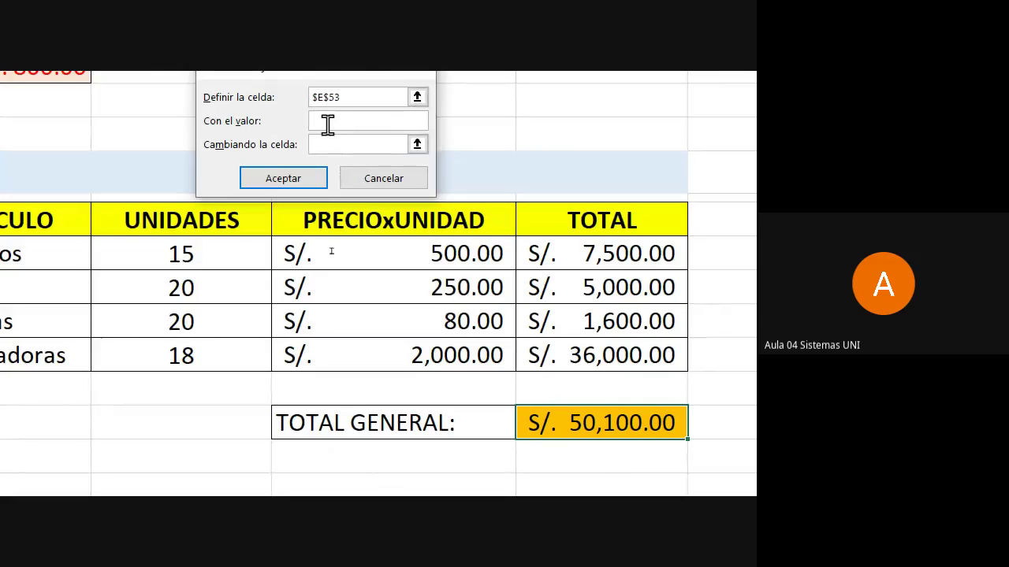
type("450")
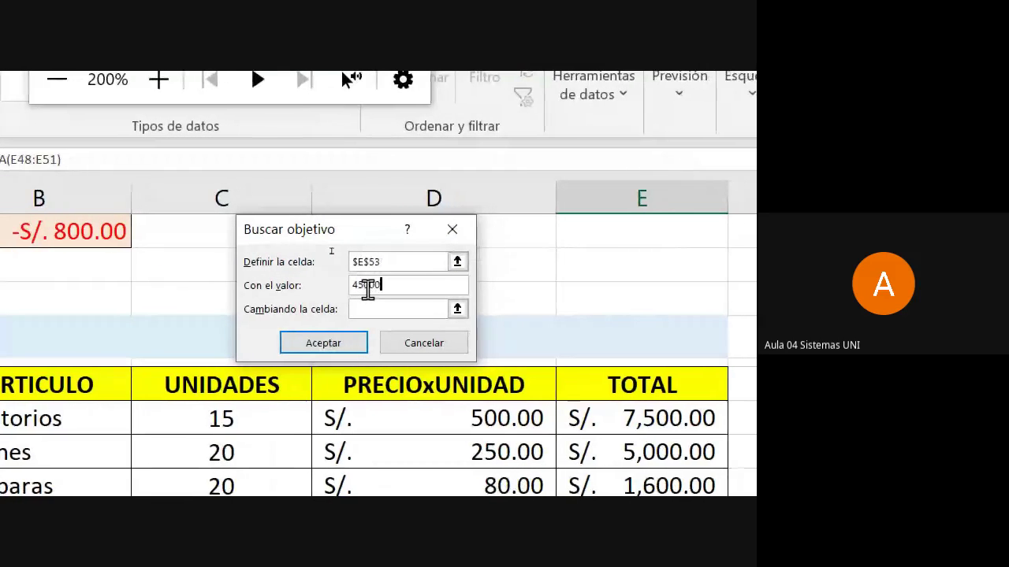
type("00")
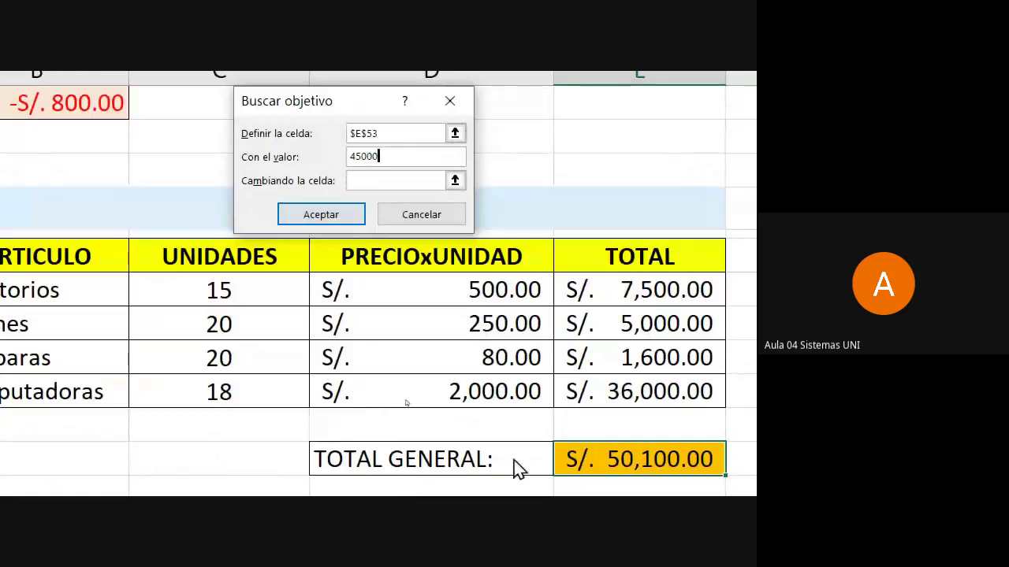
left_click(371, 182)
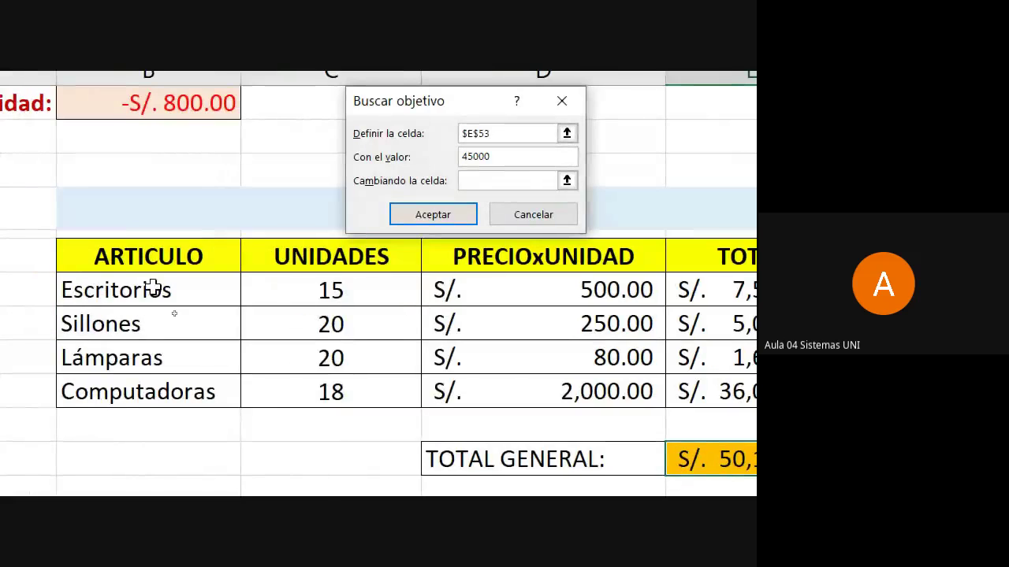
left_click(306, 290)
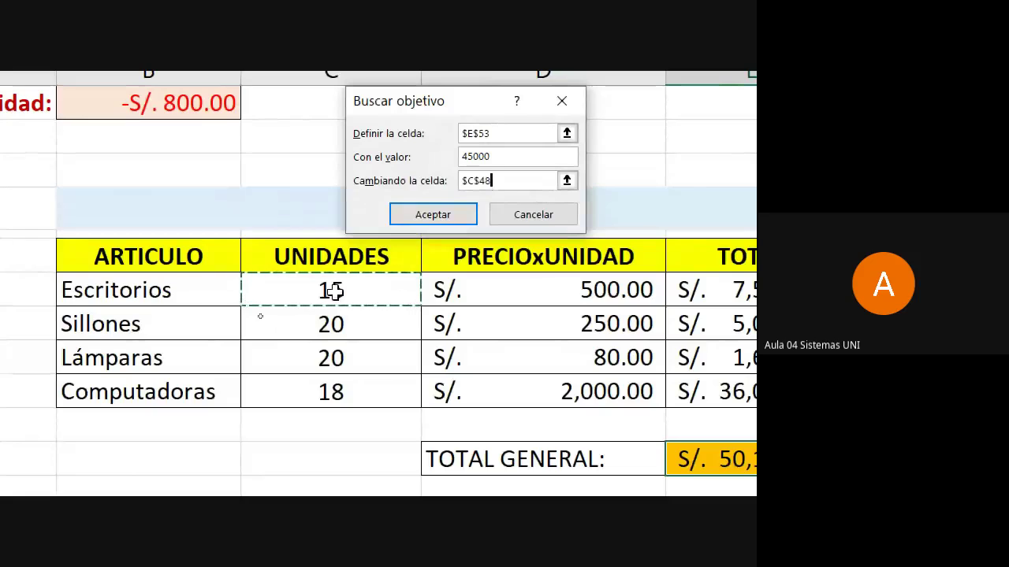
left_click(454, 223)
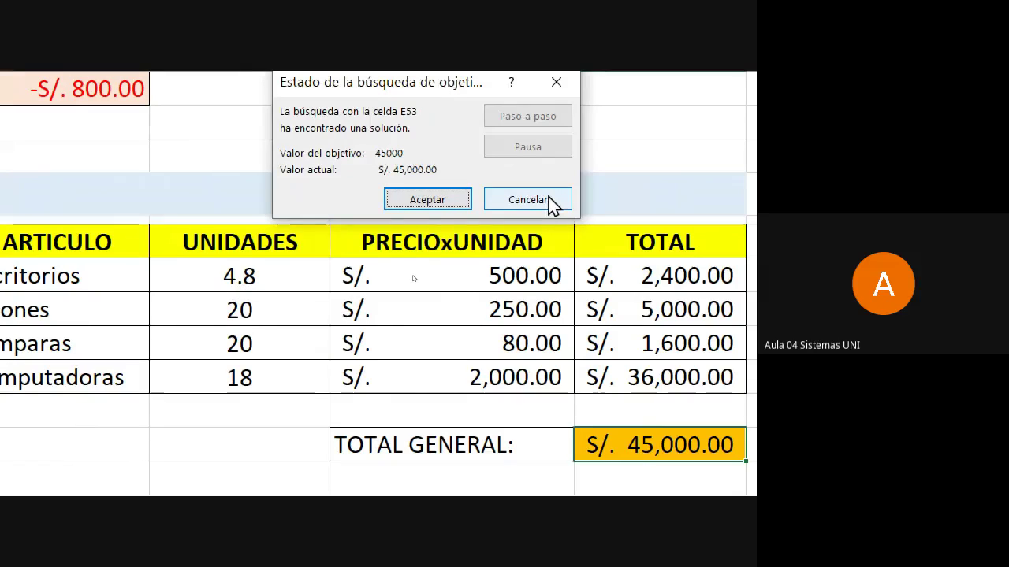
- Cancel the 4.8 Escritorios result so the table keeps 15 units and S/. 50,100.00
left_click(551, 201)
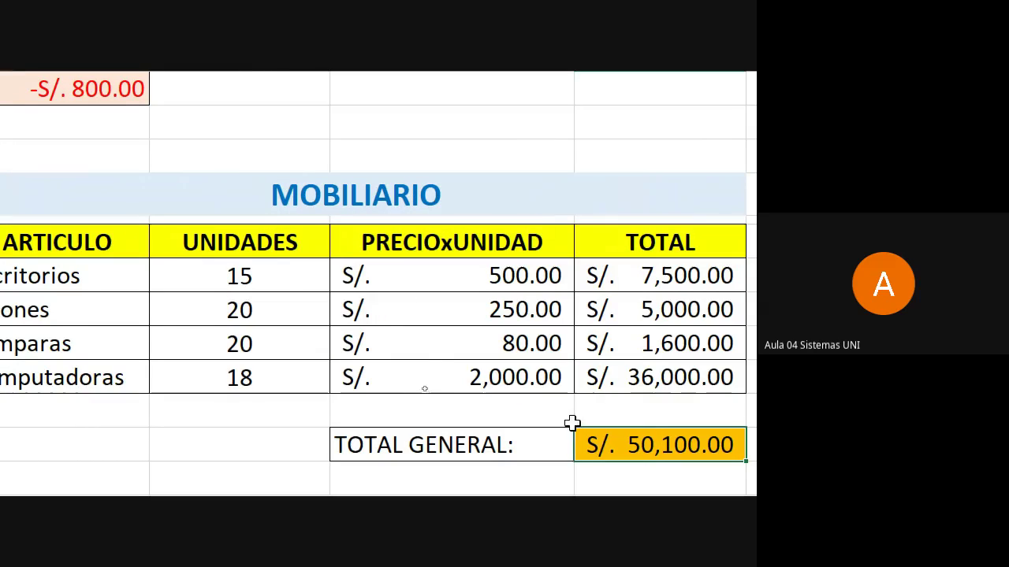
left_click(285, 287)
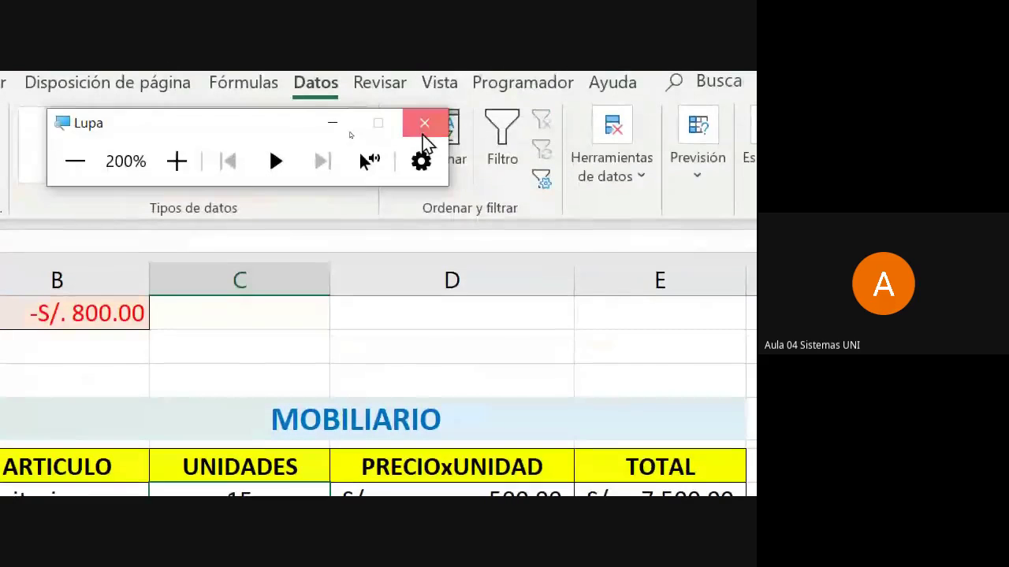
left_click(423, 135)
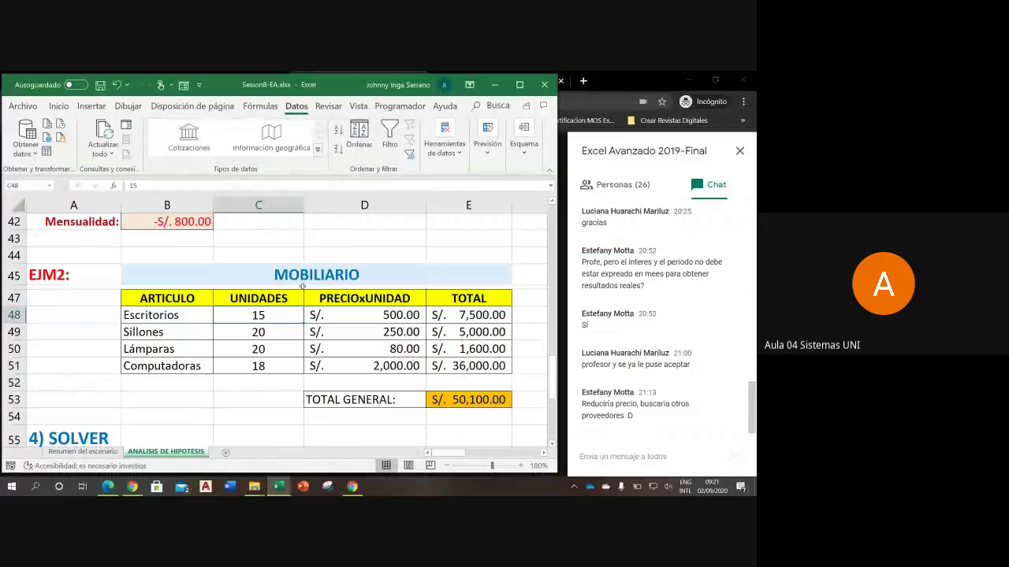
left_click_drag(157, 301, 408, 356)
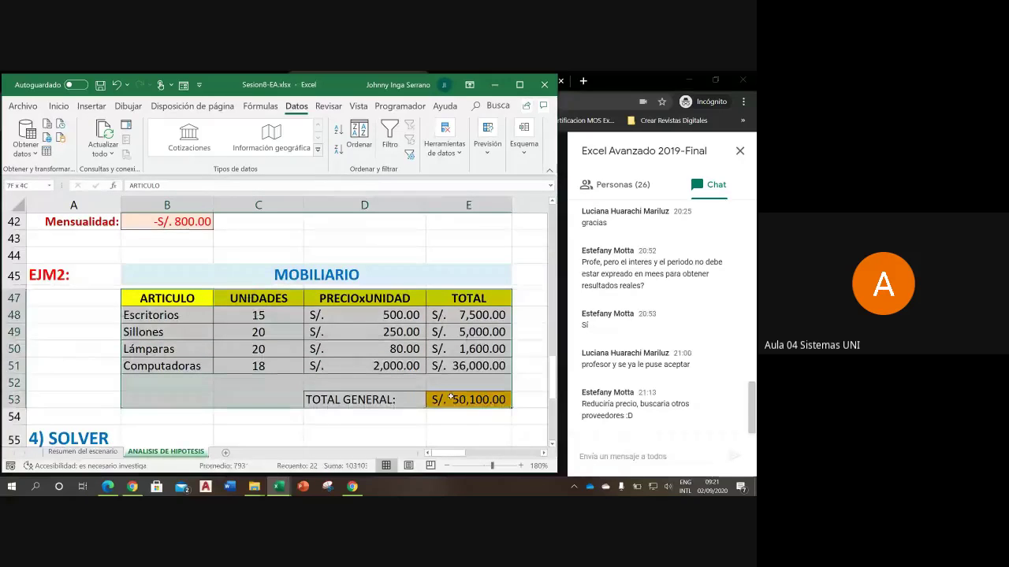
left_click_drag(444, 378, 479, 402)
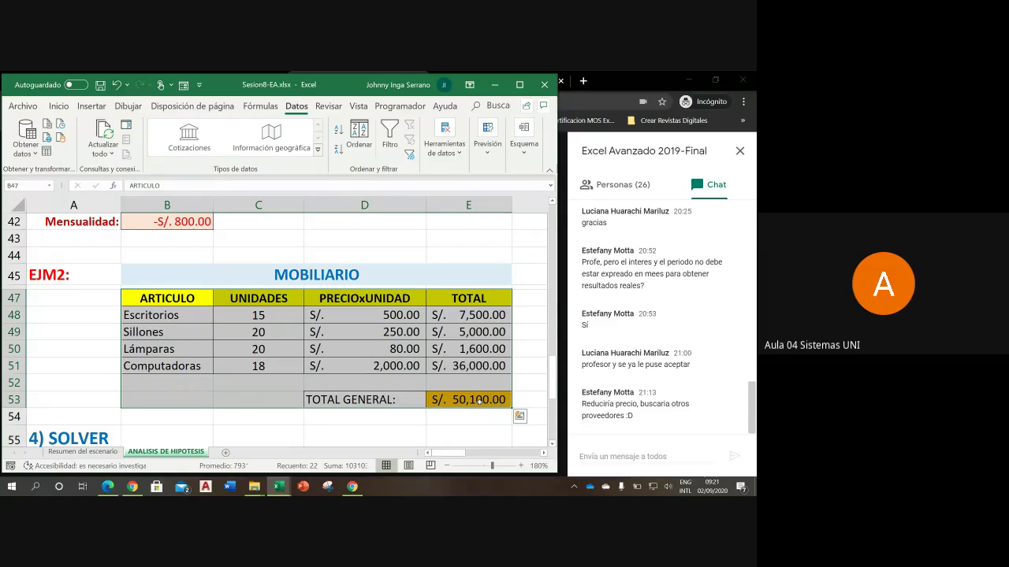
left_click(281, 365)
left_click(276, 346)
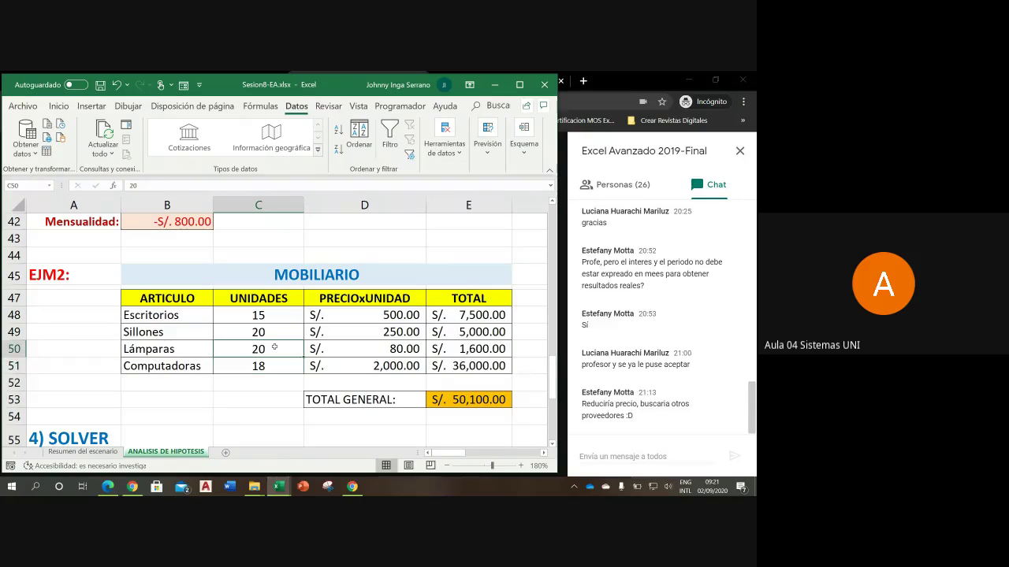
left_click(268, 325)
left_click(267, 315)
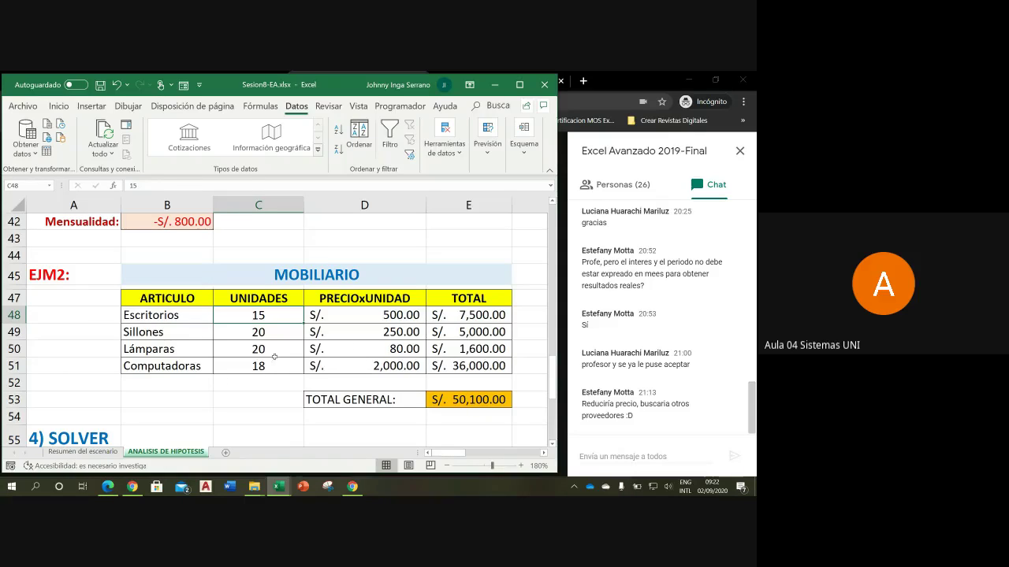
left_click(264, 334)
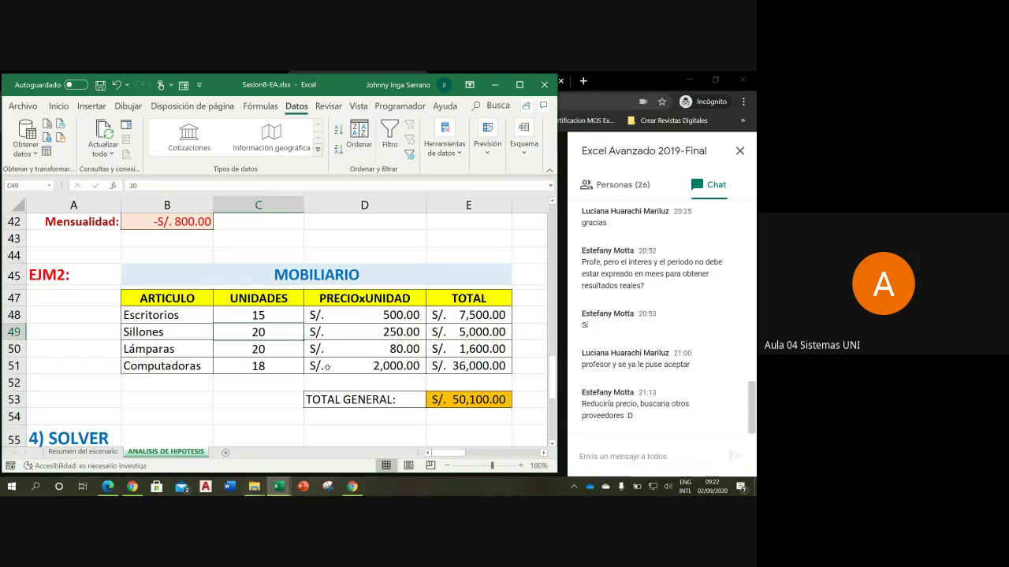
left_click(260, 348)
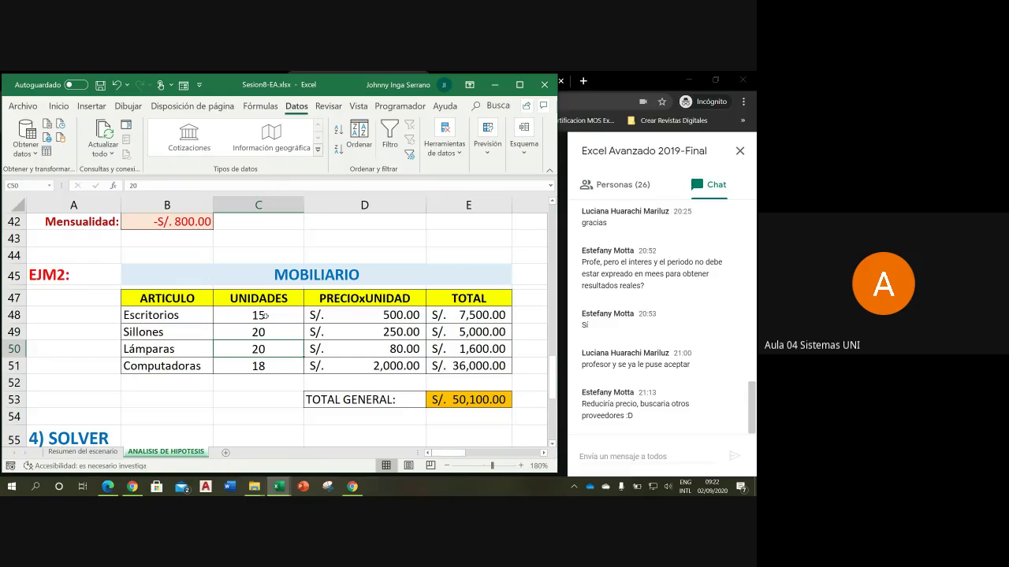
left_click_drag(264, 317, 258, 364)
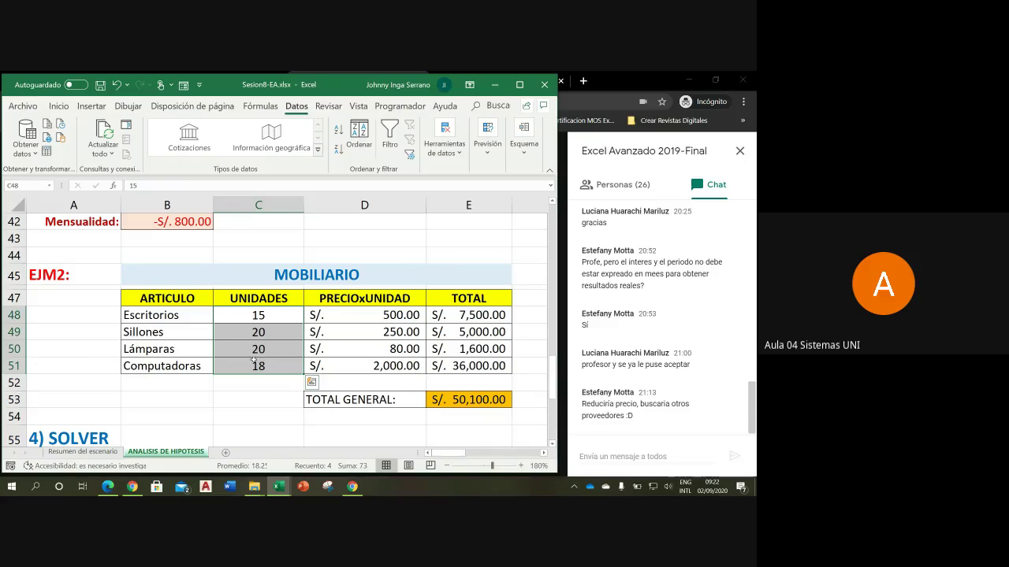
left_click(471, 397)
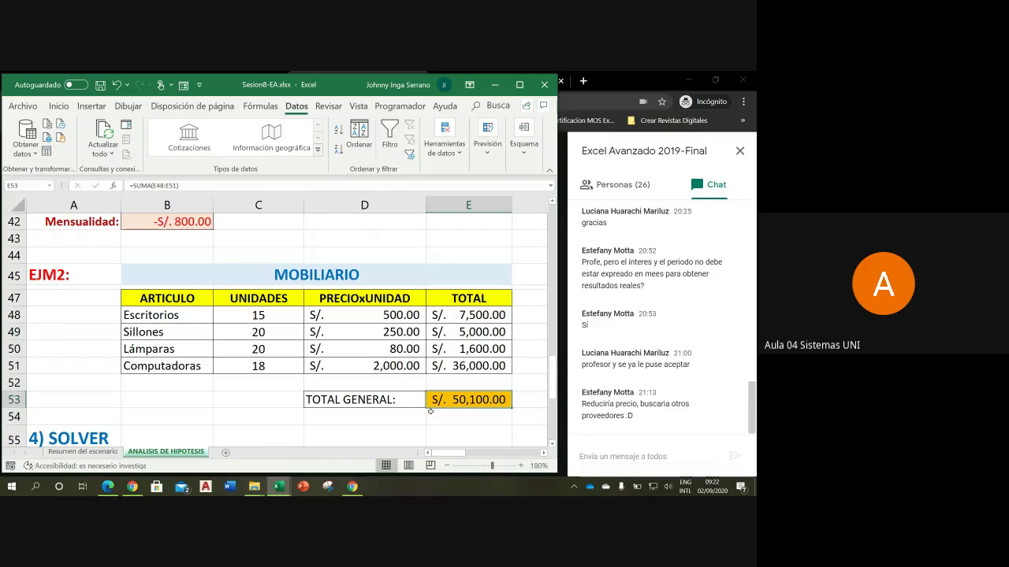
- Scroll down to the 4) SOLVER section and select its heading in A55
scroll(431, 415, "down", 1)
scroll(431, 416, "down", 1)
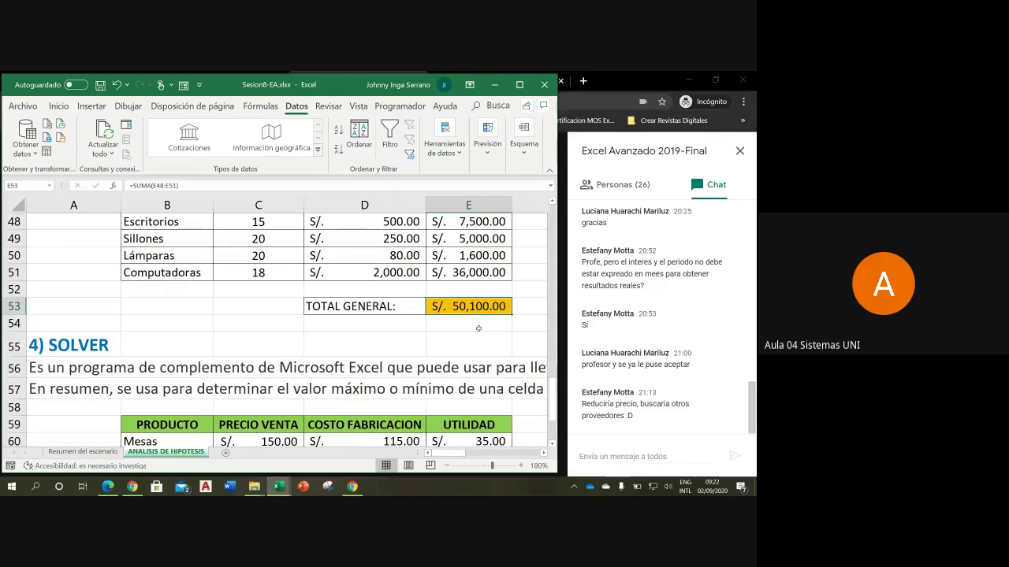
scroll(520, 318, "up", 1)
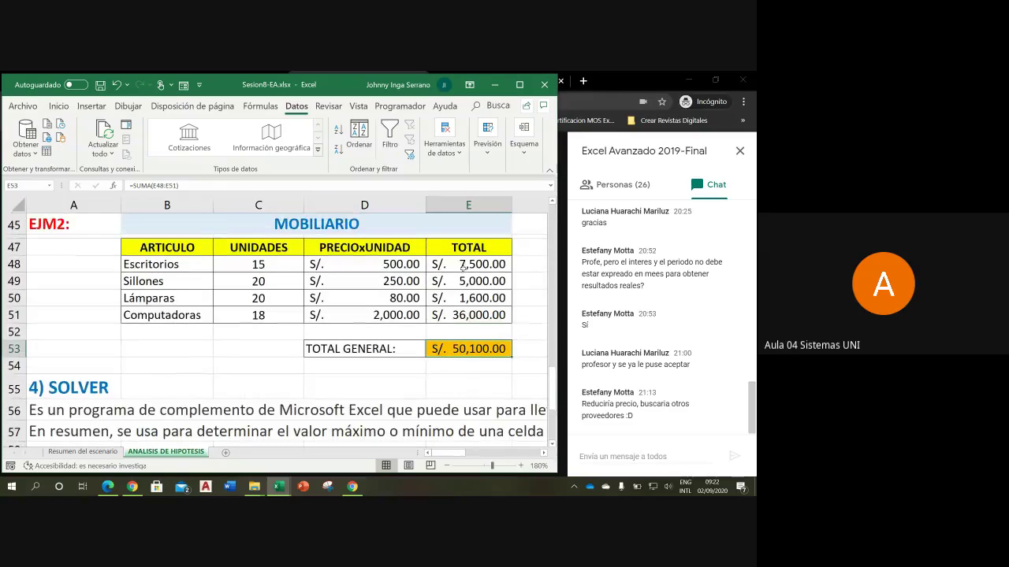
scroll(425, 316, "down", 1)
scroll(425, 316, "down", 1)
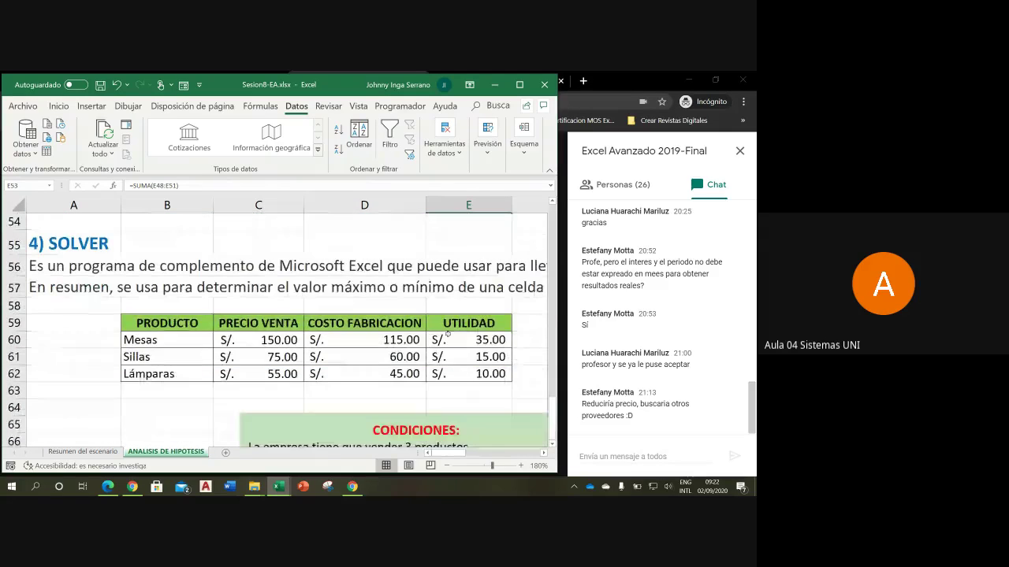
scroll(457, 288, "up", 1)
scroll(458, 289, "up", 2)
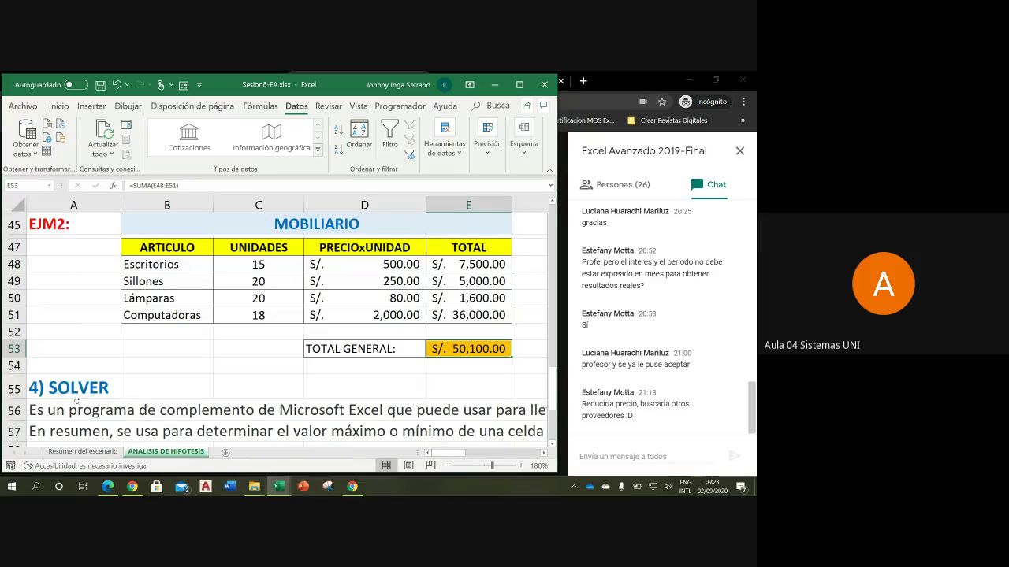
left_click(60, 399)
scroll(174, 419, "down", 1)
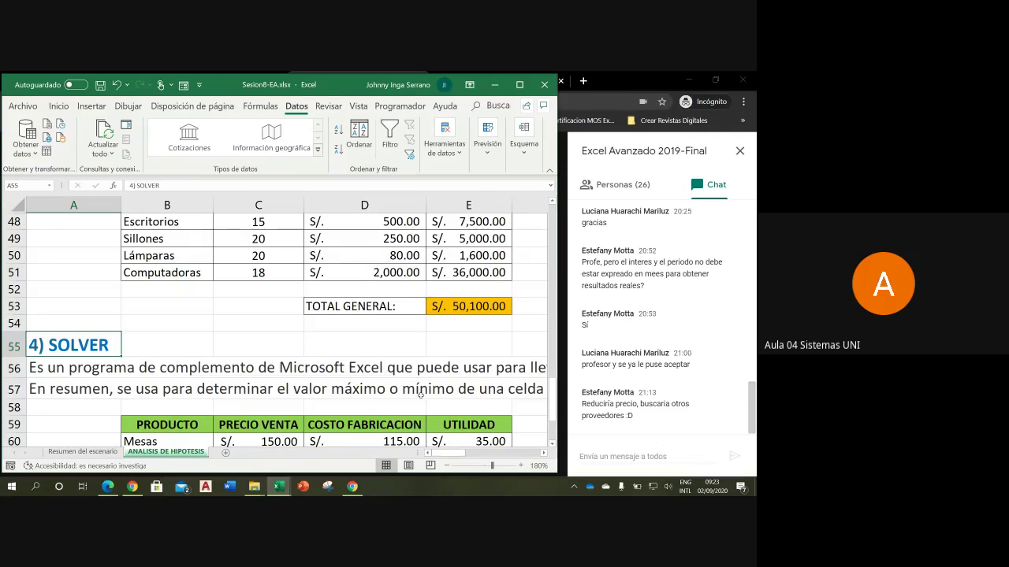
- Zoom the sheet out several steps and select D56 in the Solver description
left_click(448, 466)
left_click(448, 467)
left_click(448, 467)
left_click(447, 467)
left_click(446, 467)
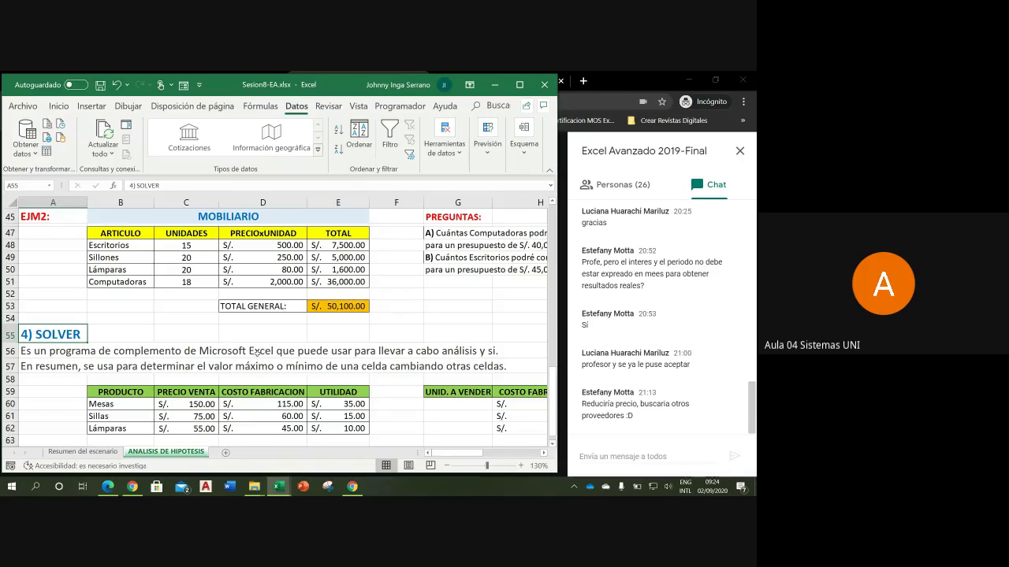
left_click(244, 352)
- Review the Computadoras (C51) and Escritorios (C48) units, then widen the workbook window
scroll(249, 351, "up", 1)
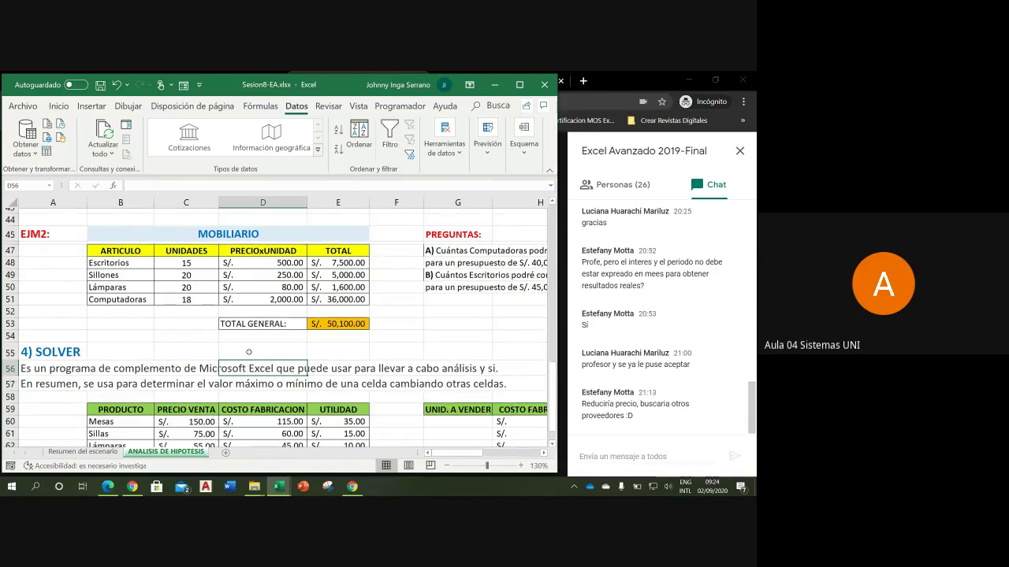
scroll(249, 351, "up", 1)
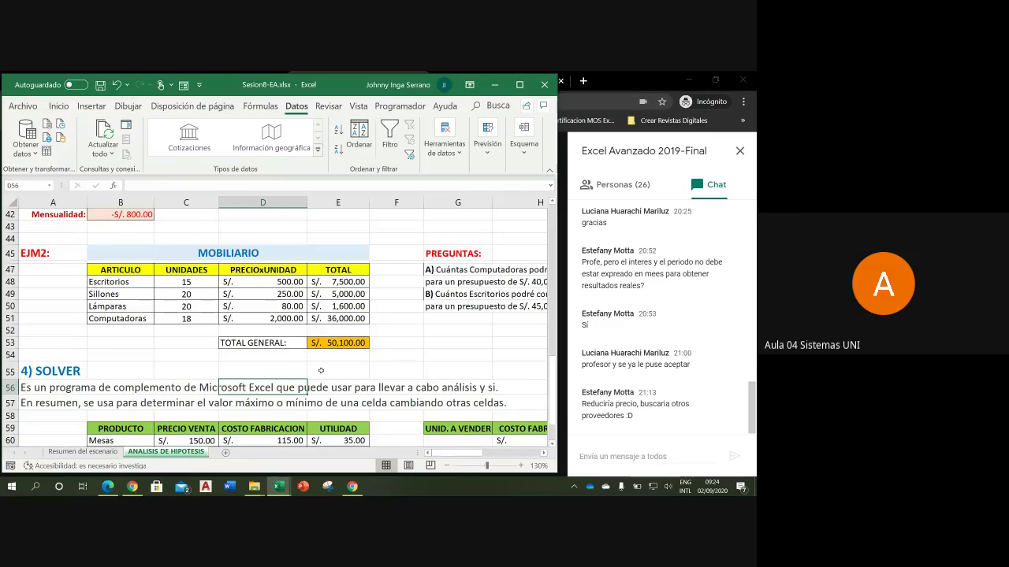
left_click(197, 320)
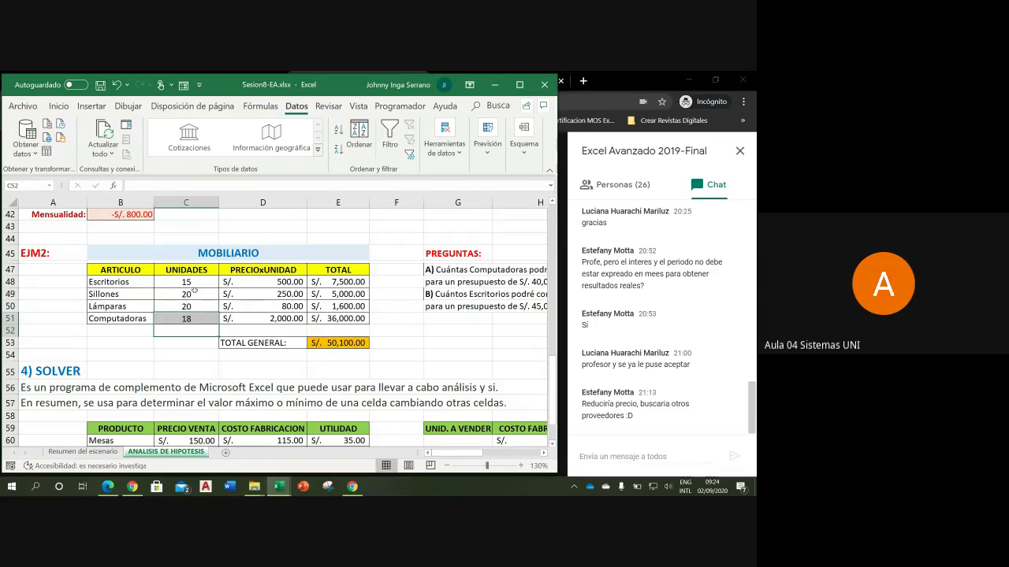
left_click(200, 282)
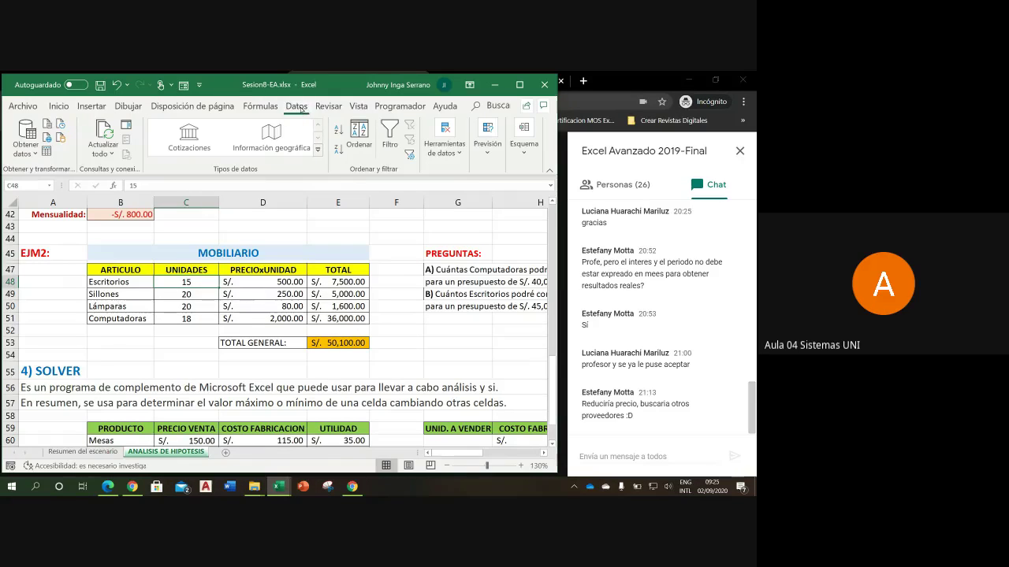
mouse_move(556, 211)
left_mouse_down()
mouse_move(683, 215)
mouse_move(746, 230)
left_mouse_up()
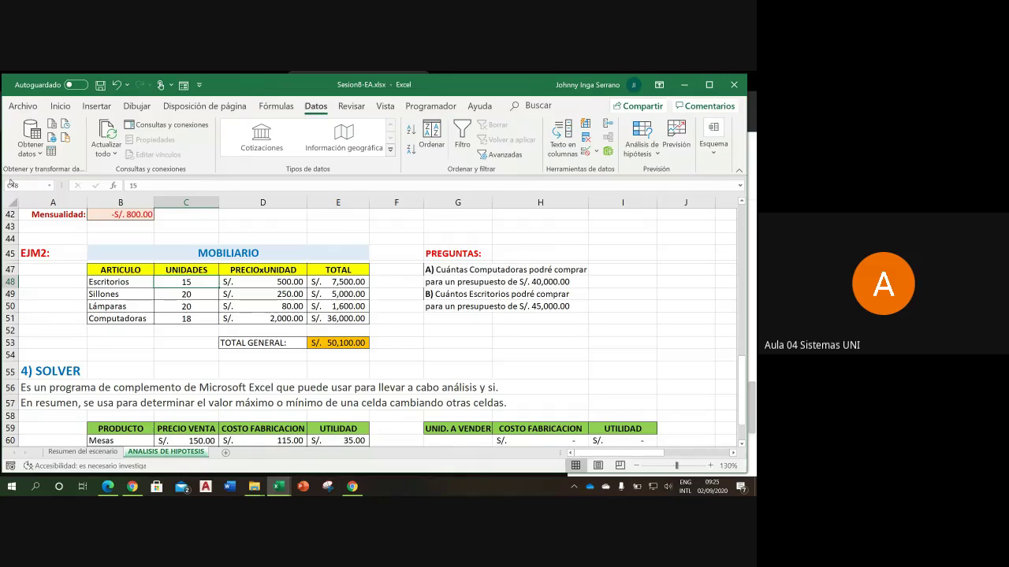
- Go to Archivo > Opciones > Complementos to see Solver among inactive add-ins
left_click(23, 108)
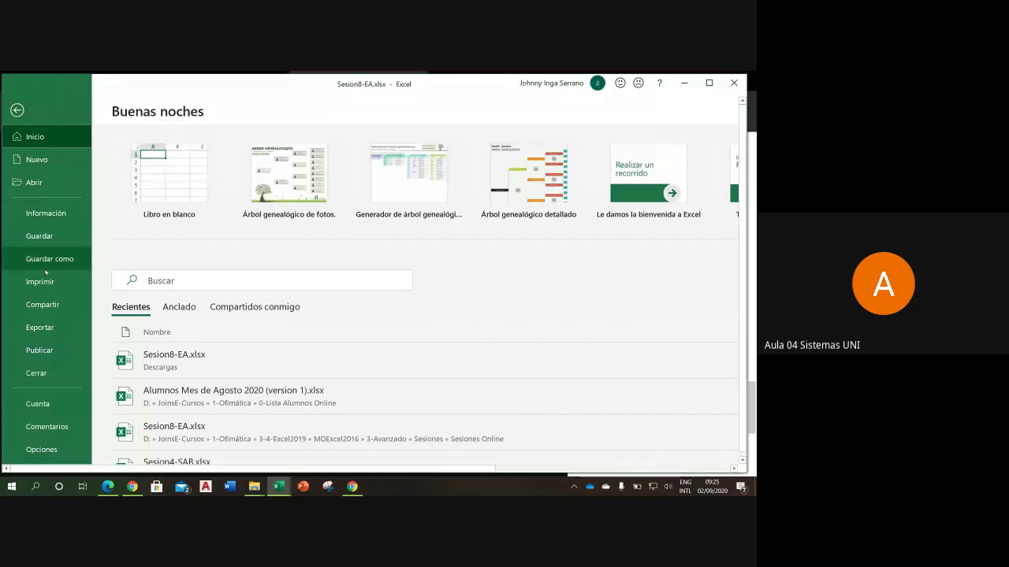
left_click(35, 449)
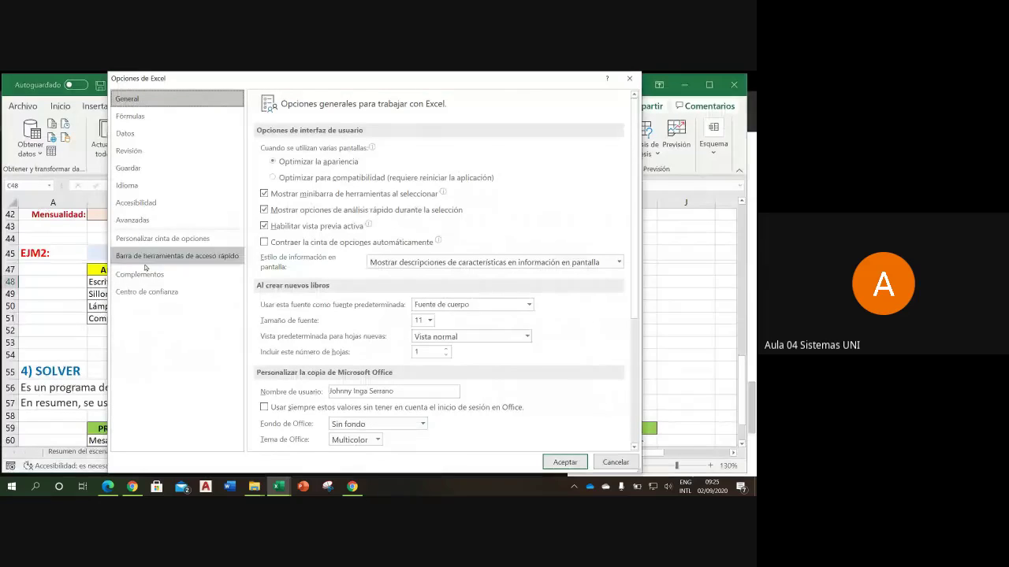
left_click(150, 275)
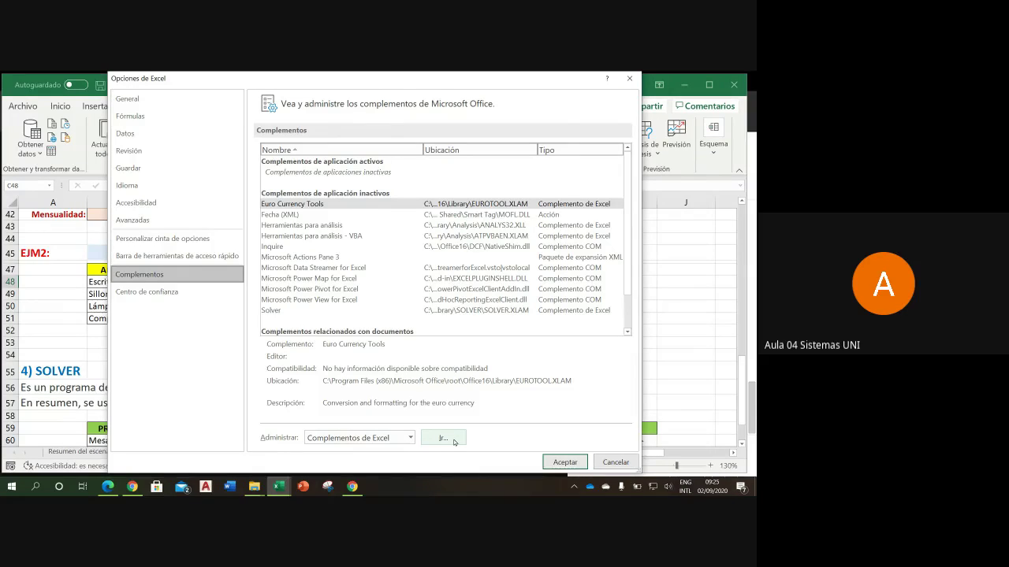
- Tick Solver in the Excel add-ins list and accept to load it
left_click(453, 439)
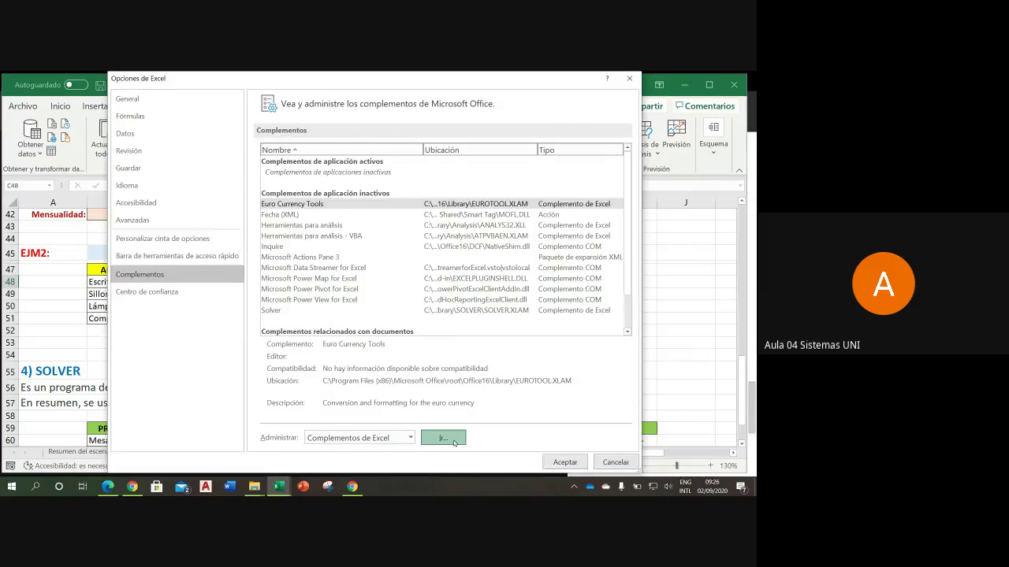
left_click_drag(351, 166, 238, 211)
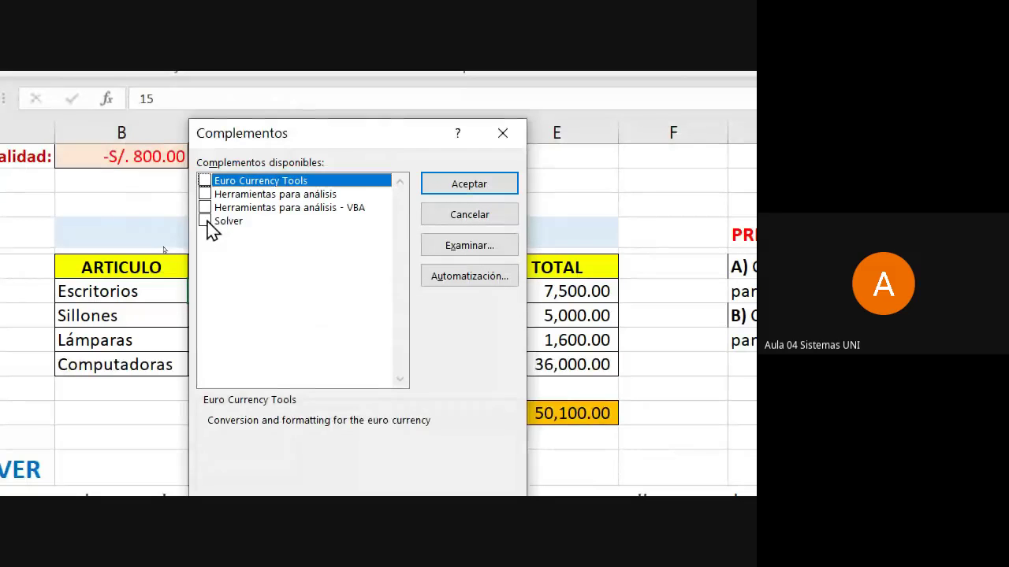
left_click(207, 221)
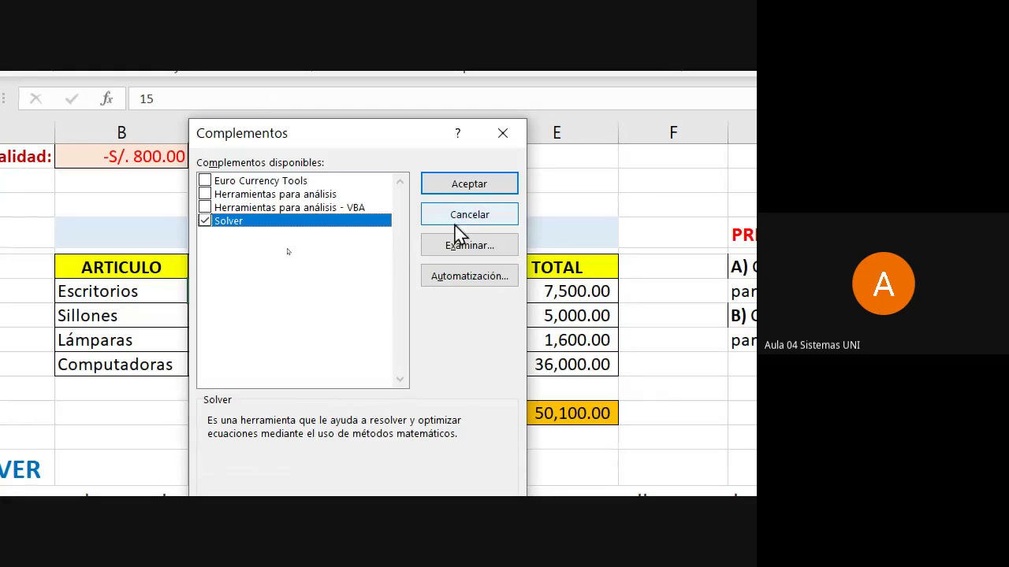
left_click(502, 187)
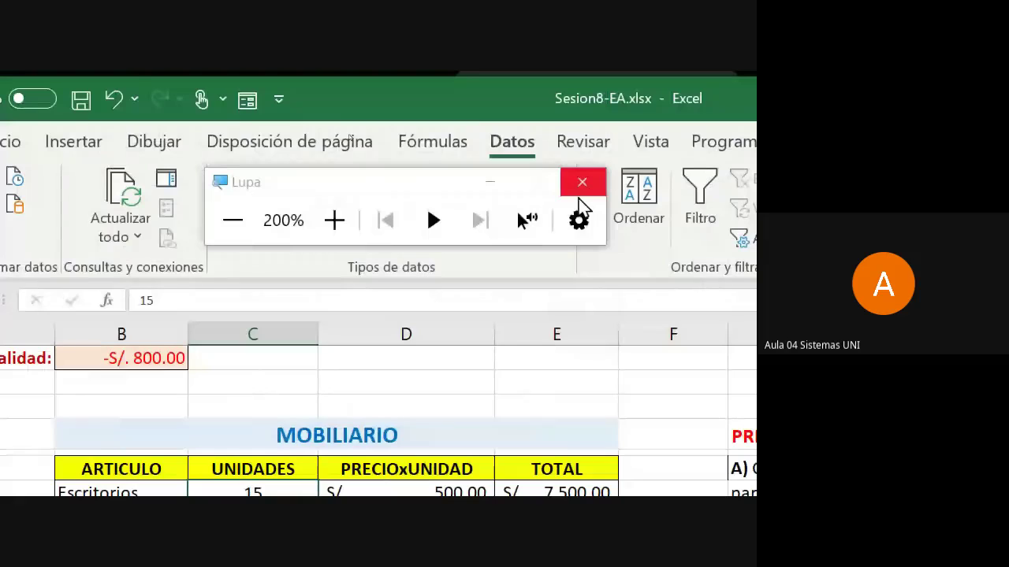
- Close the magnifier and select the TOTAL GENERAL cell E53 showing S/. 50,100.00
left_click(580, 189)
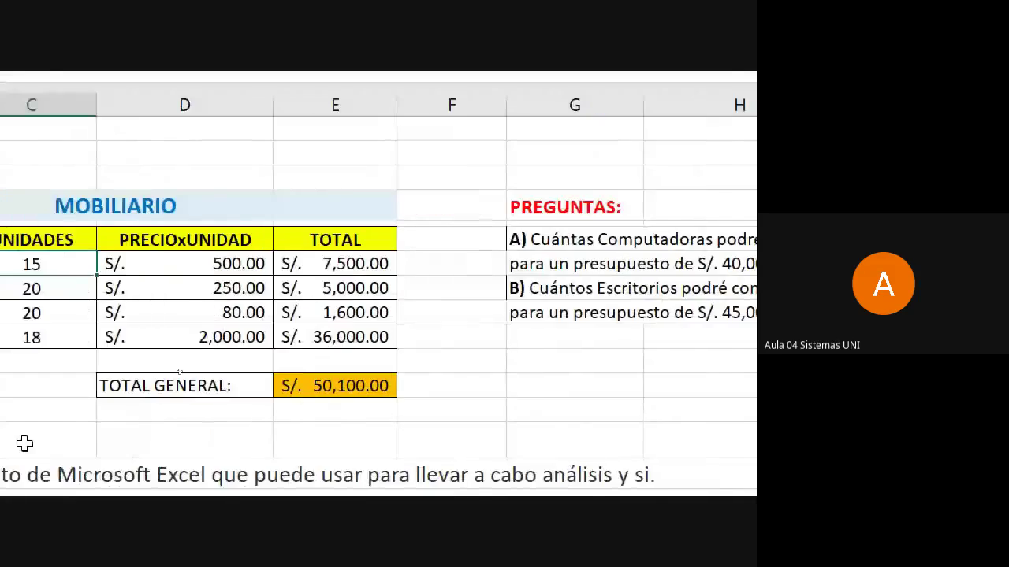
left_click(446, 333)
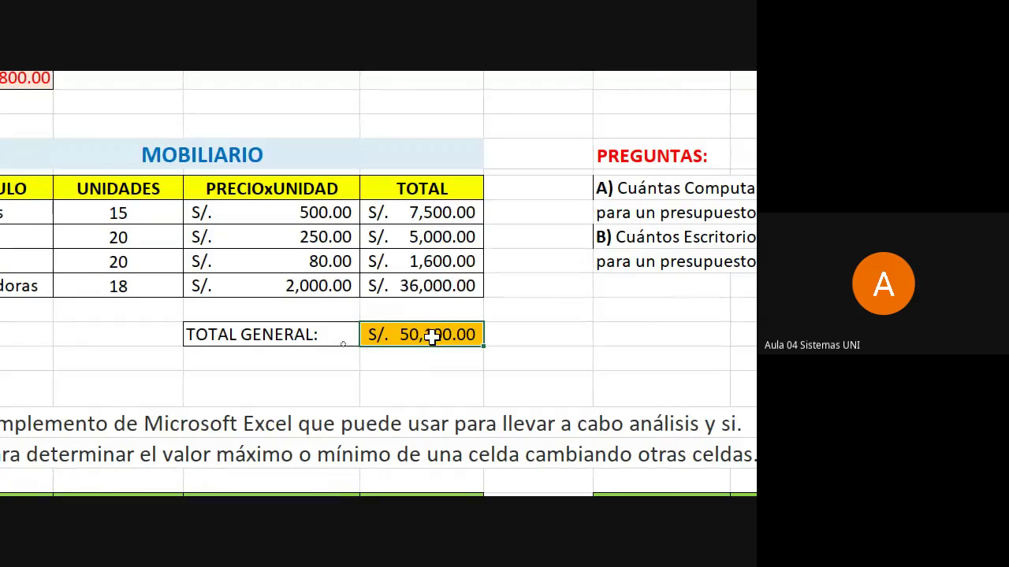
scroll(81, 392, "left", 2)
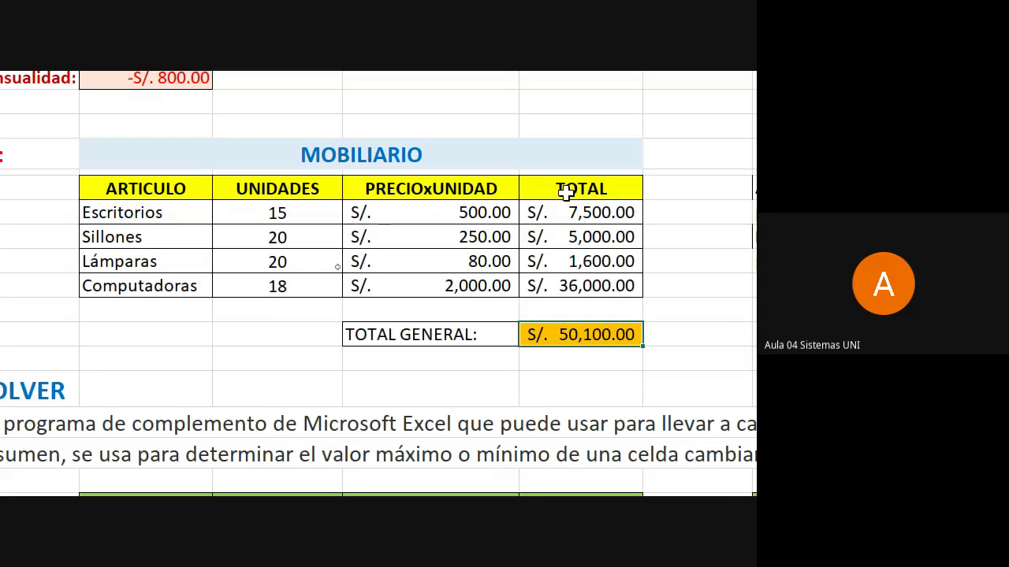
scroll(567, 193, "right", 1)
scroll(682, 367, "right", 3)
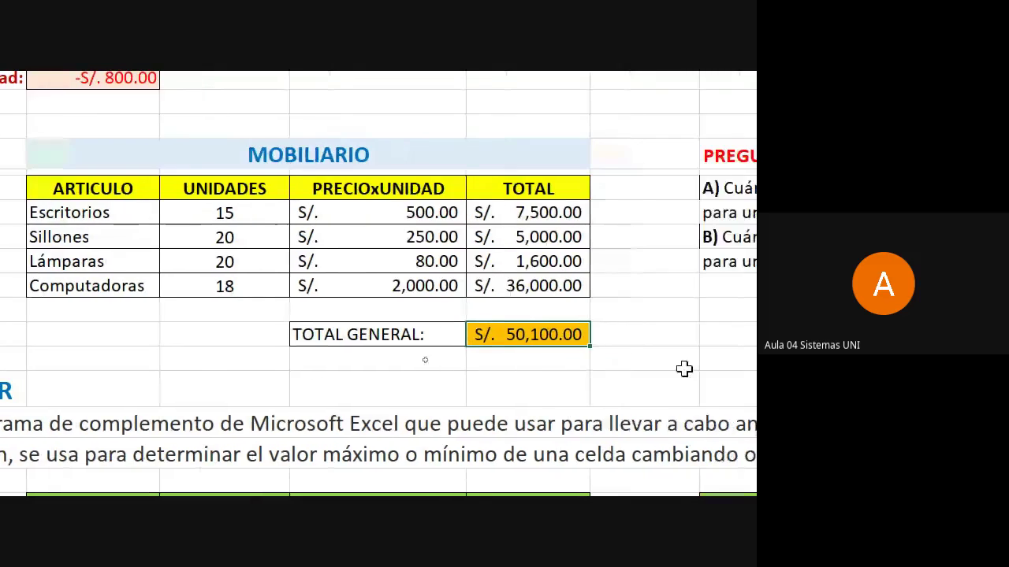
scroll(700, 378, "right", 3)
scroll(706, 353, "right", 4)
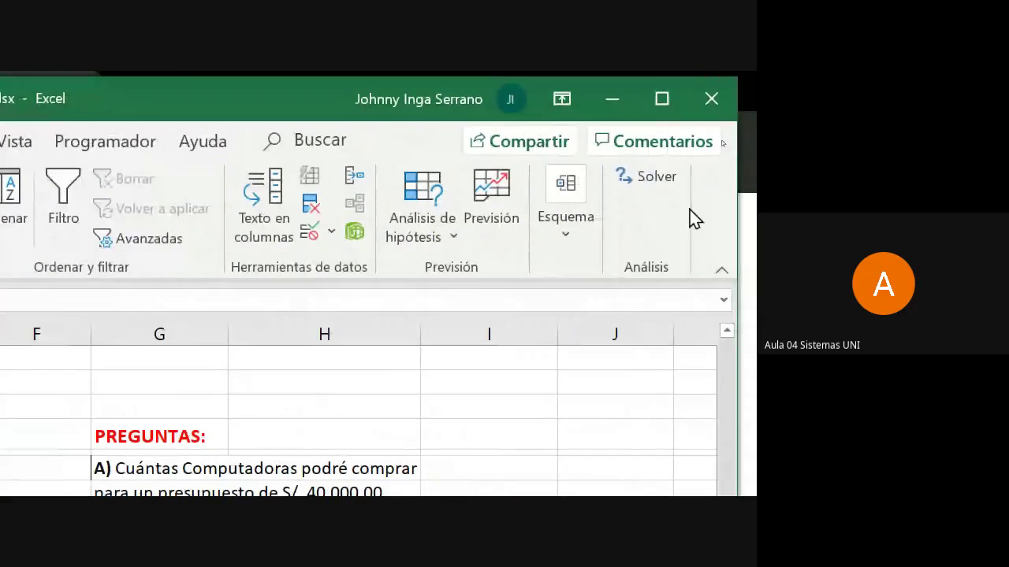
- Open Solver, move its dialog aside, and set the objective cell to $E$53
left_click(651, 186)
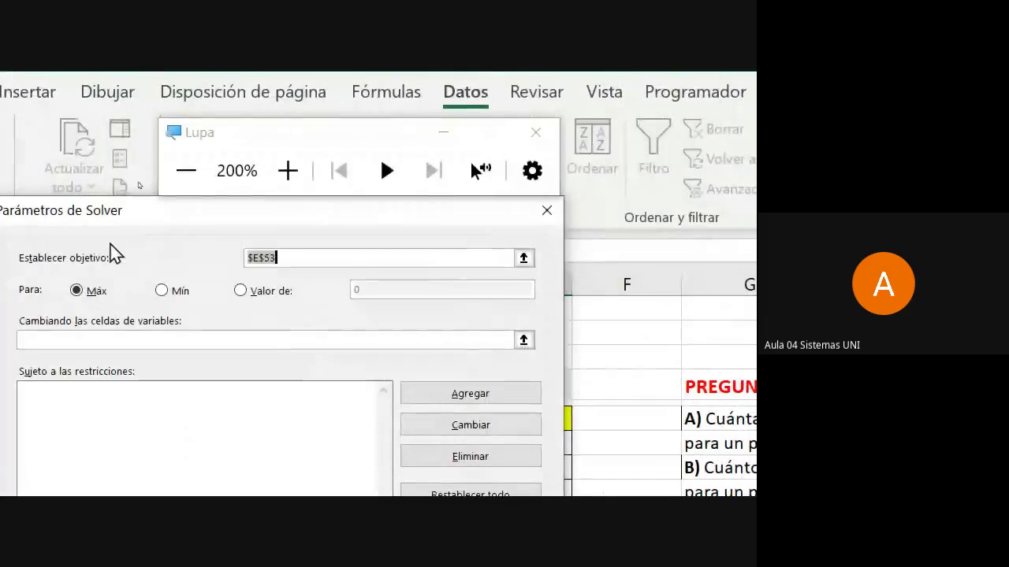
left_click_drag(155, 223, 457, 284)
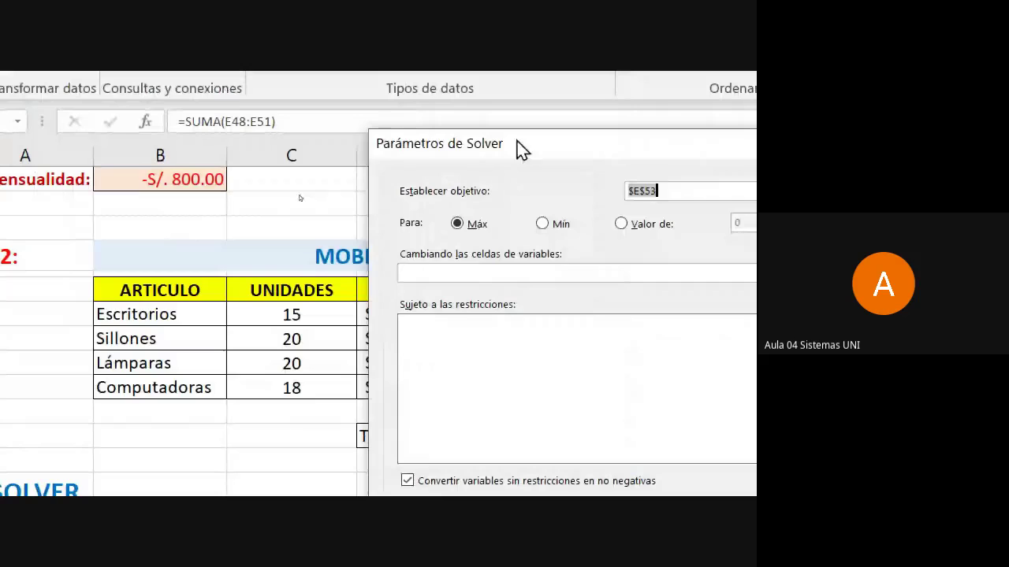
mouse_move(520, 149)
left_mouse_down()
mouse_move(597, 163)
mouse_move(665, 151)
left_mouse_up()
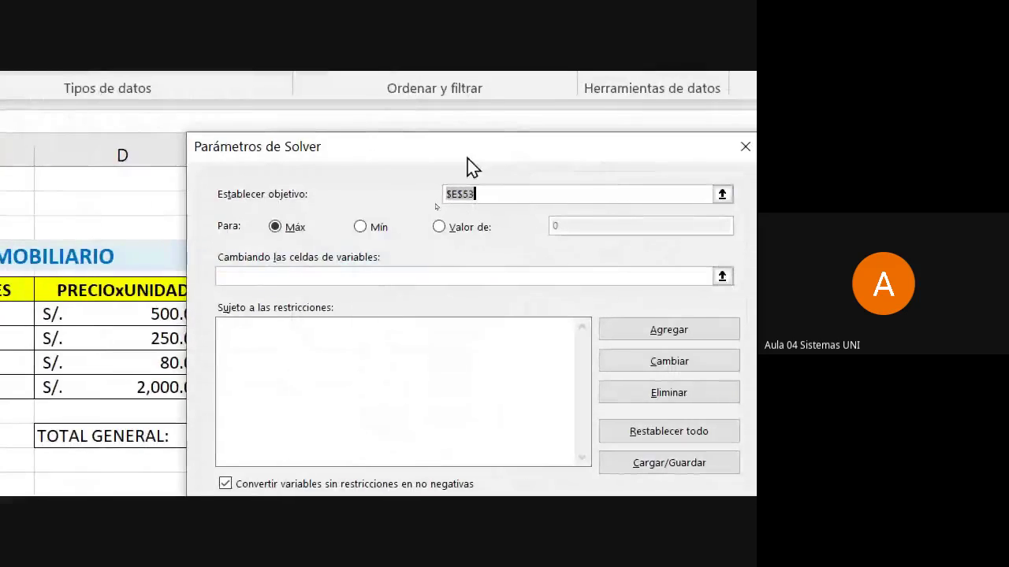
mouse_move(462, 162)
left_mouse_down()
mouse_move(601, 134)
mouse_move(599, 126)
left_mouse_up()
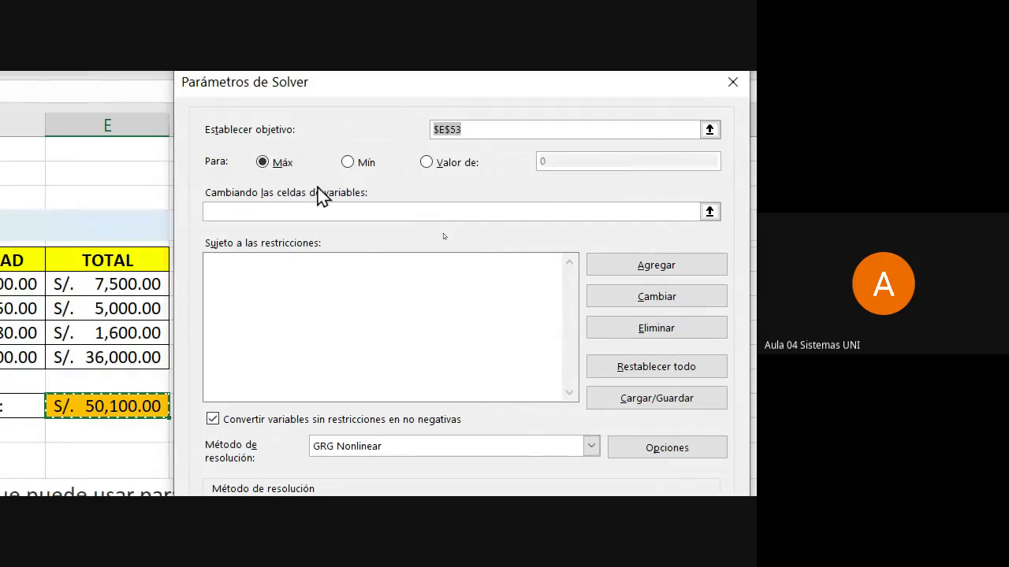
left_click(478, 129)
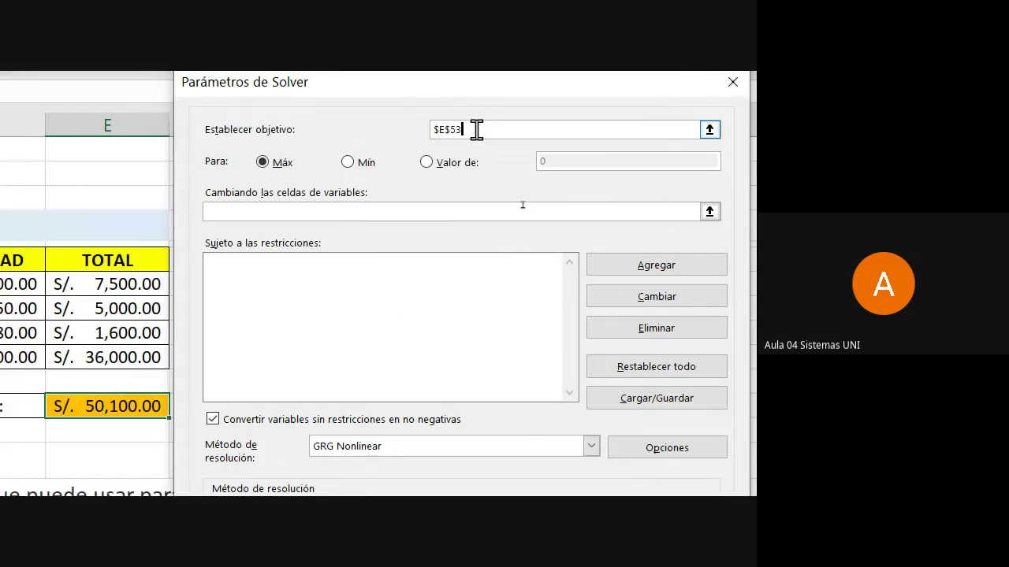
key("BackSpace")
key("BackSpace")
key("BackSpace")
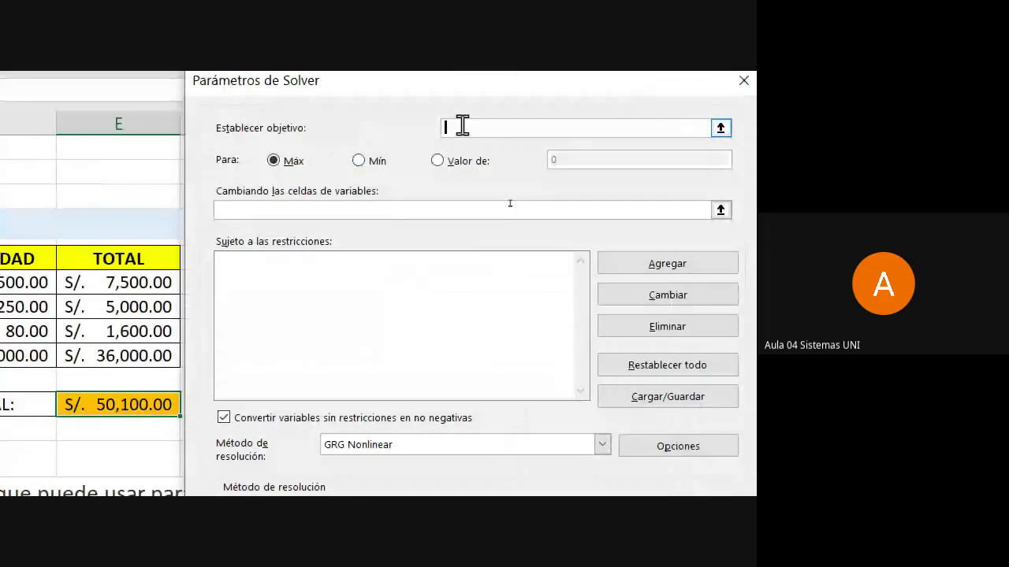
left_click(116, 404)
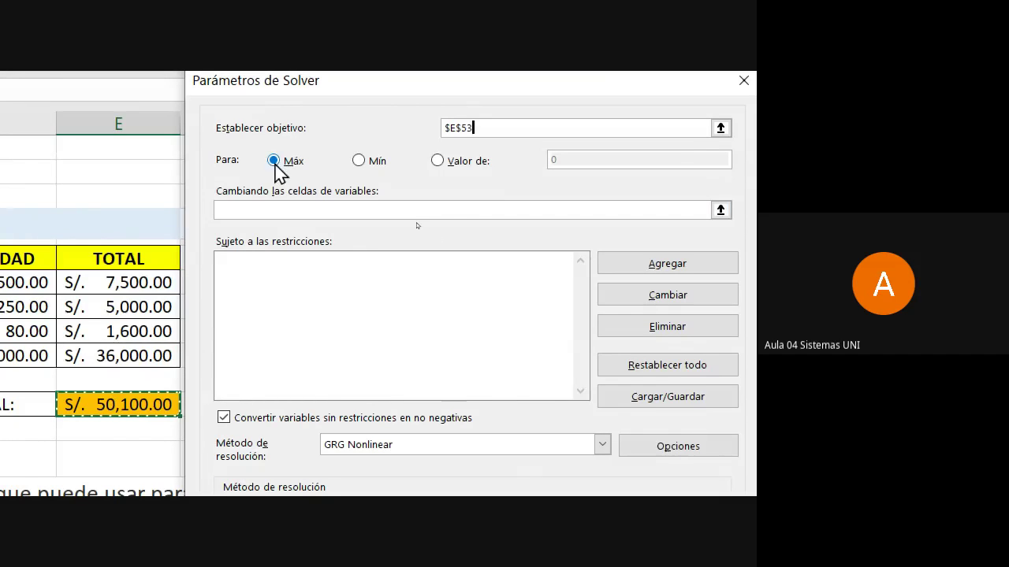
- Switch the Solver objective from Max to Valor de 40000
left_click(437, 161)
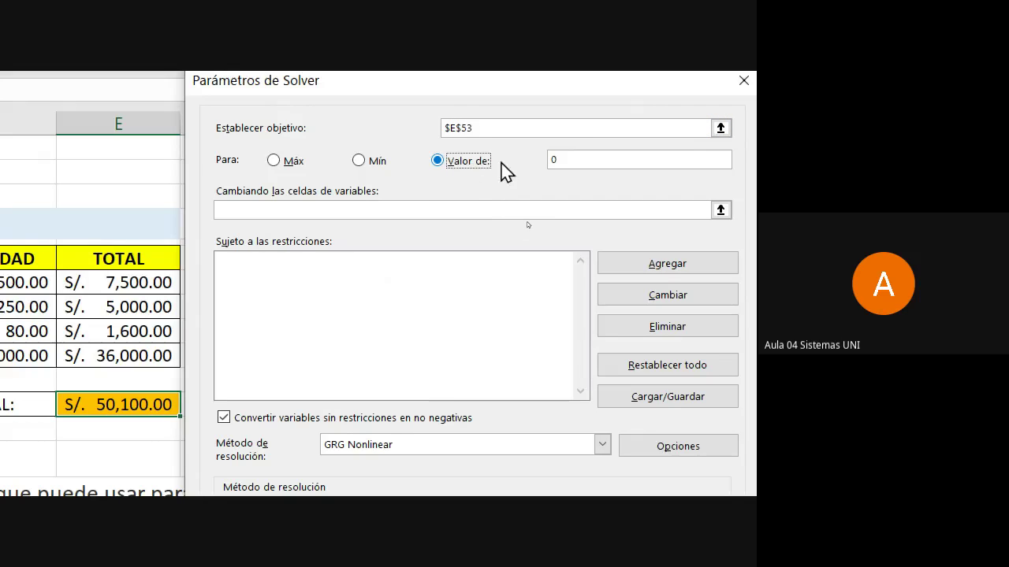
left_click(564, 160)
key("BackSpace")
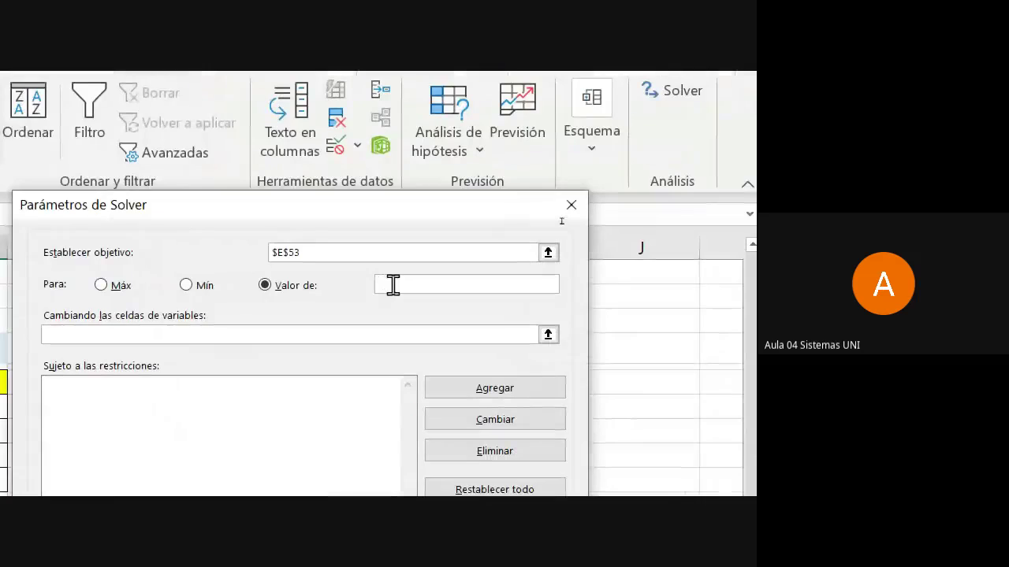
type("4000")
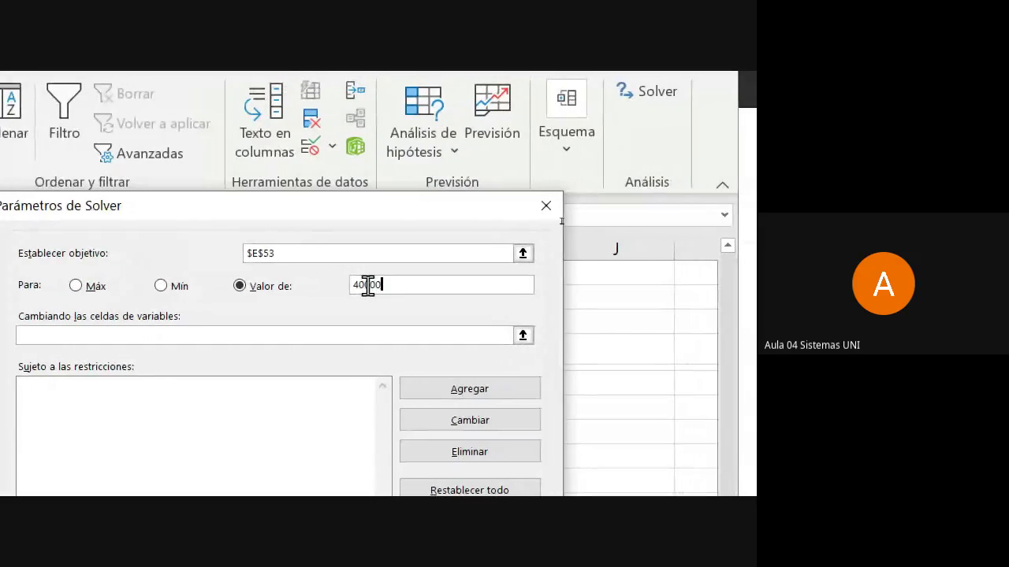
type("0")
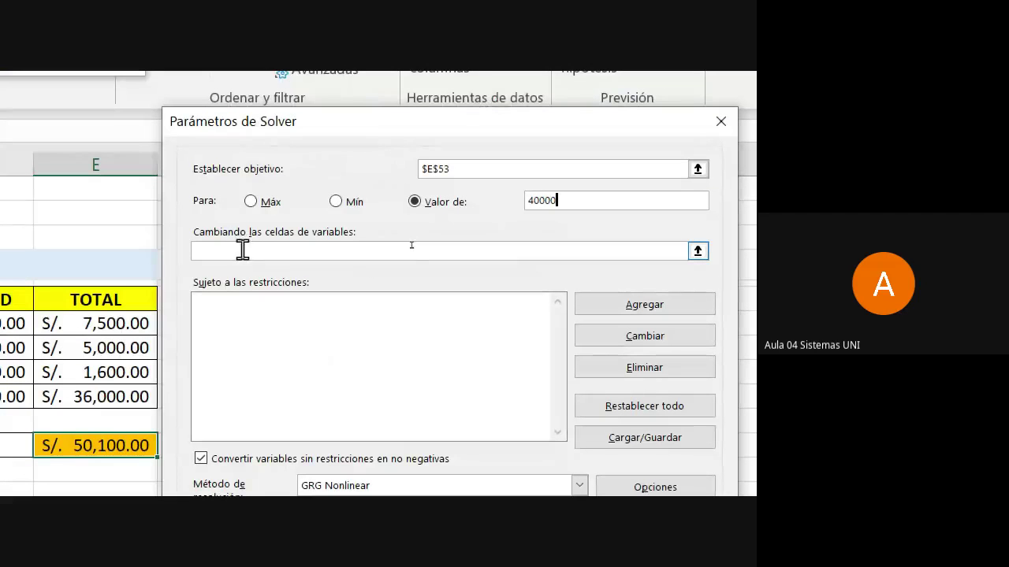
left_click(241, 251)
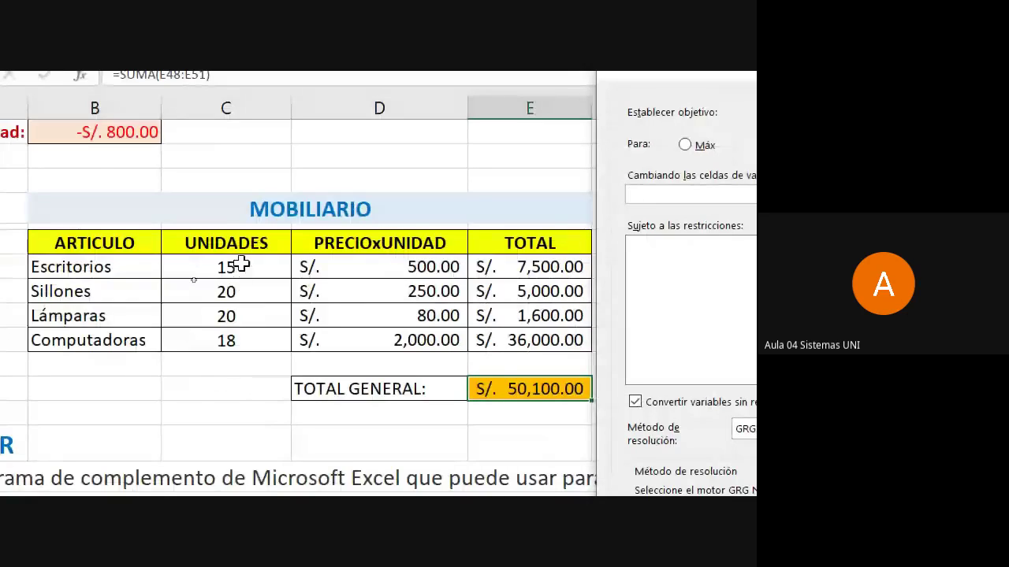
- Use C48:C51 as the changing cells and solve toward the 40000 target
left_click_drag(241, 264, 236, 338)
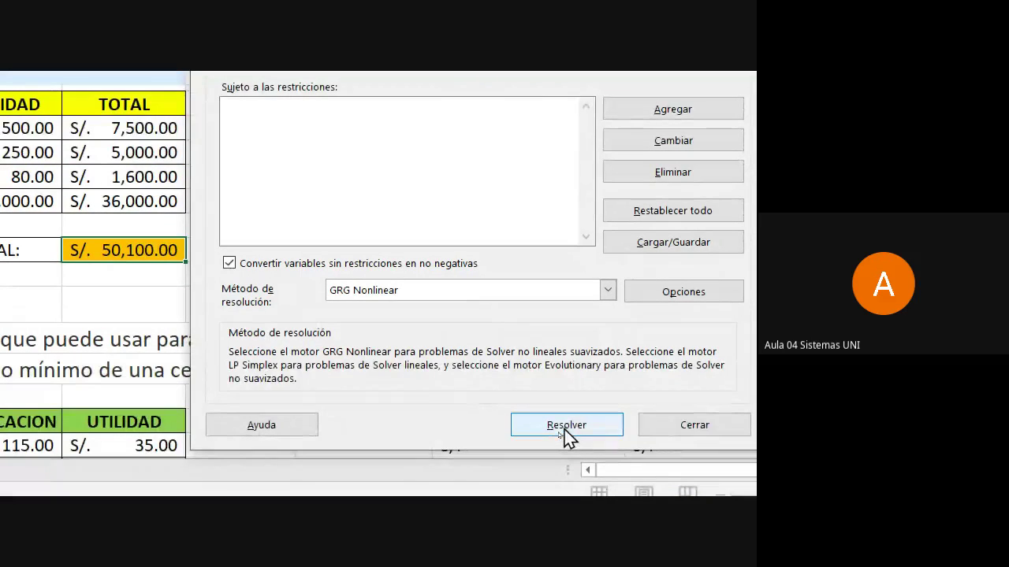
left_click(565, 429)
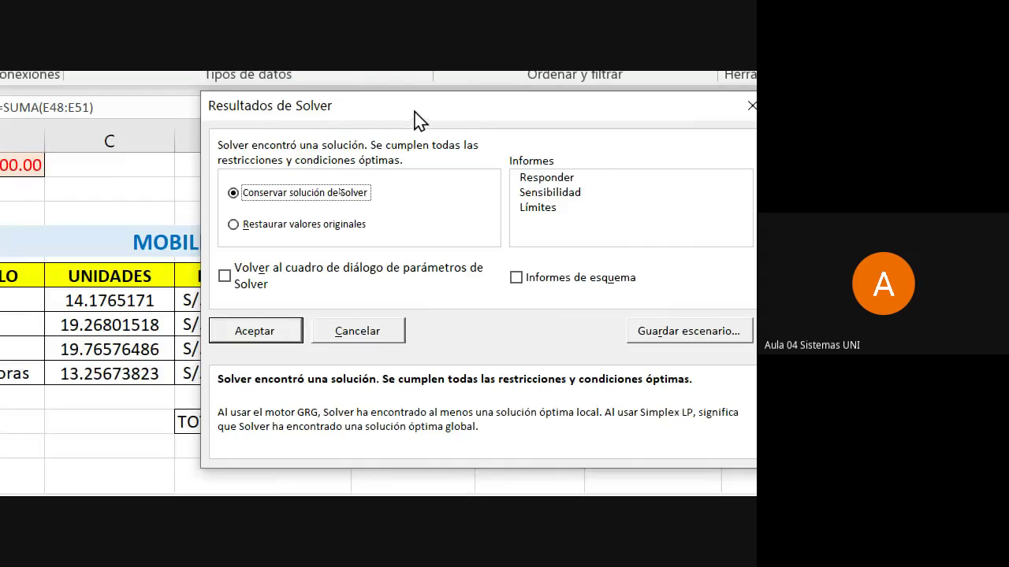
- Move the Solver Results dialog aside to reveal the solved totals summing to S/. 40,000.00
left_click_drag(418, 120, 630, 229)
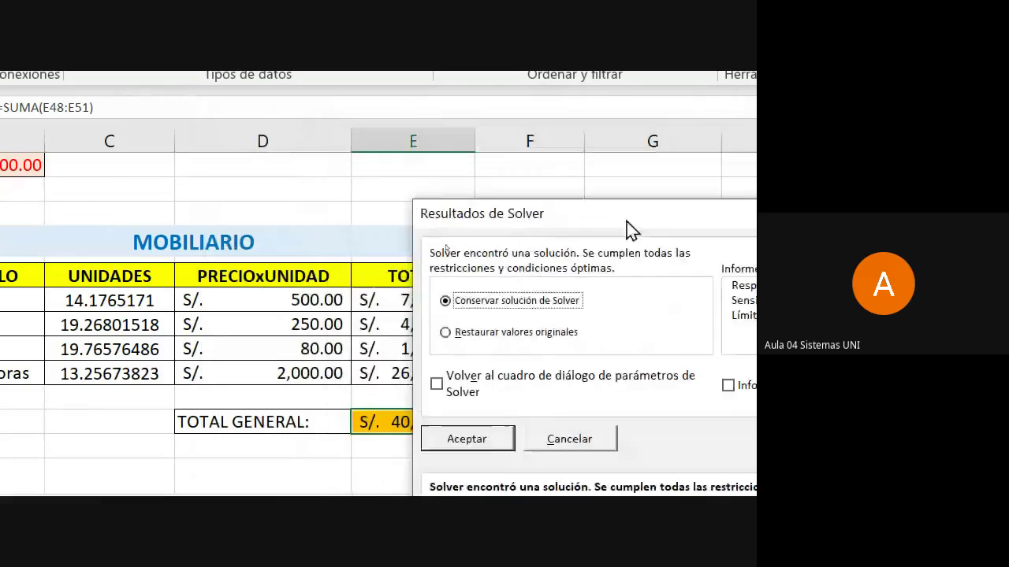
left_click_drag(631, 228, 700, 189)
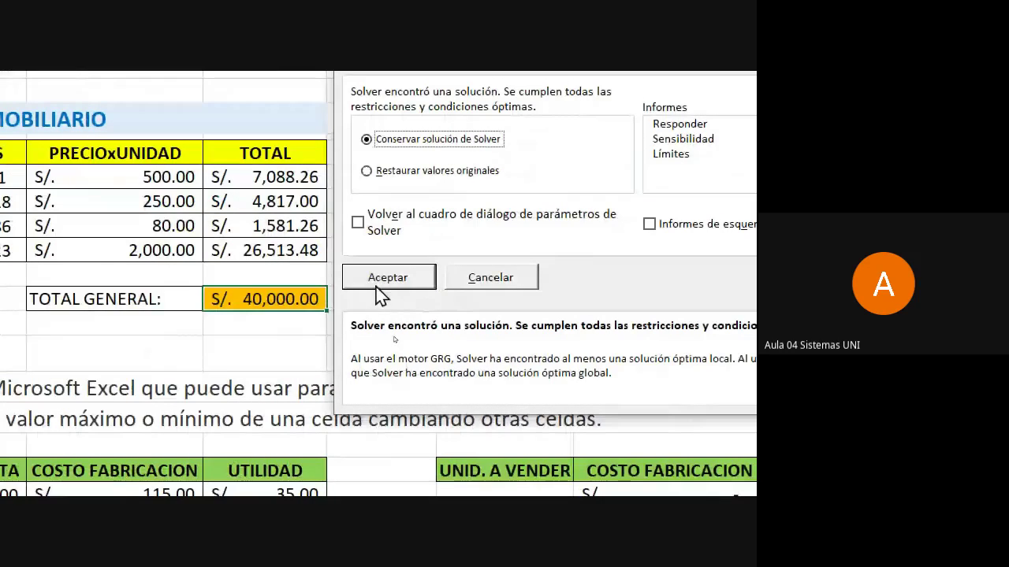
- Cancel the solution to restore 18 Computadoras, then reopen Solver changing only $C$48:$C$50
left_click(527, 280)
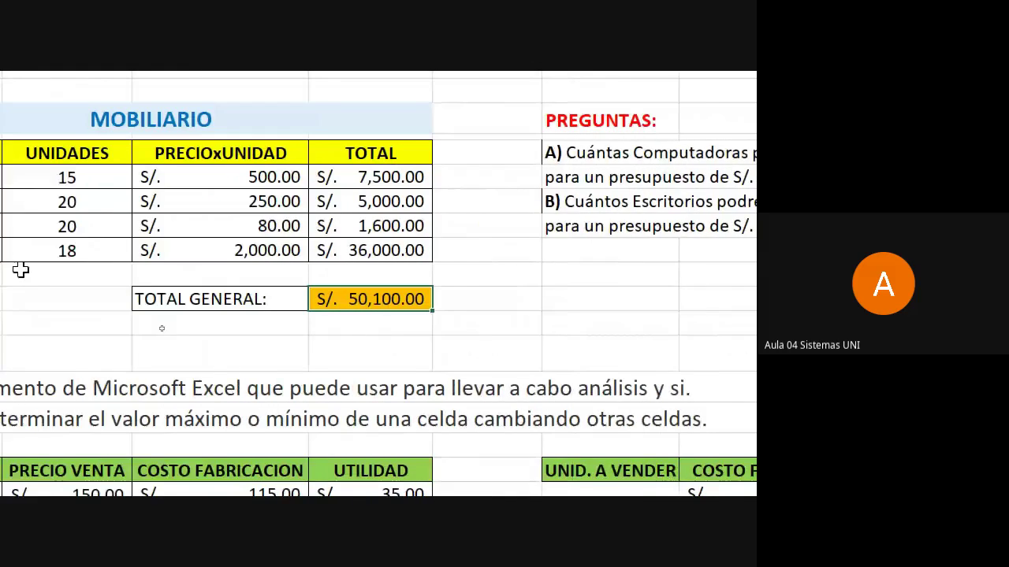
scroll(588, 288, "right", 2)
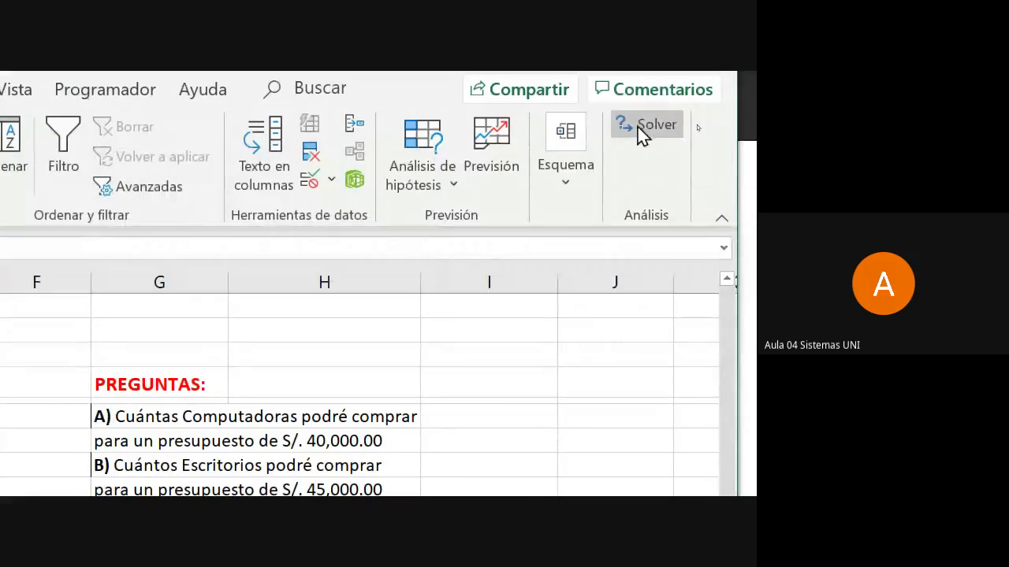
left_click(640, 130)
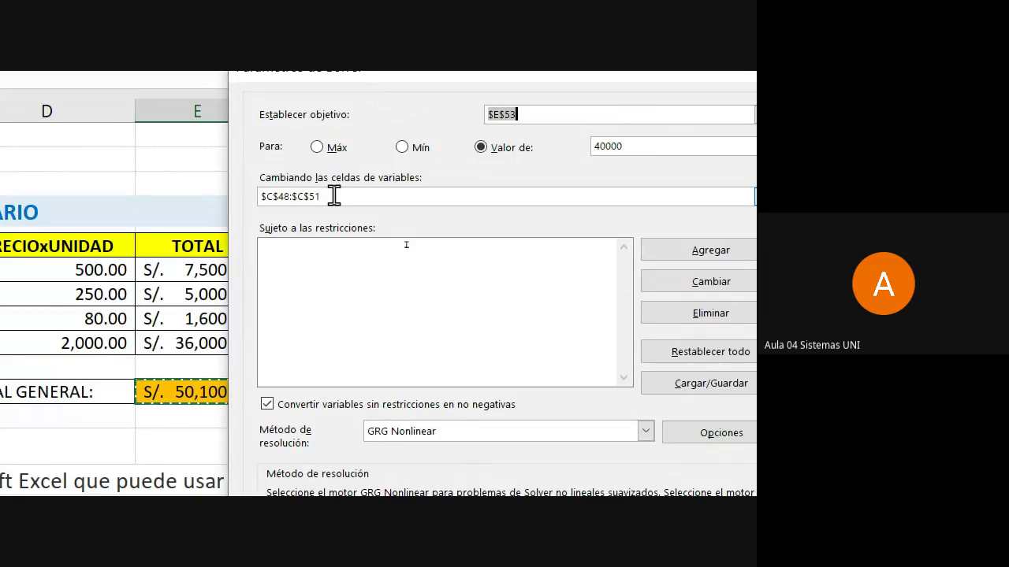
left_click(335, 197)
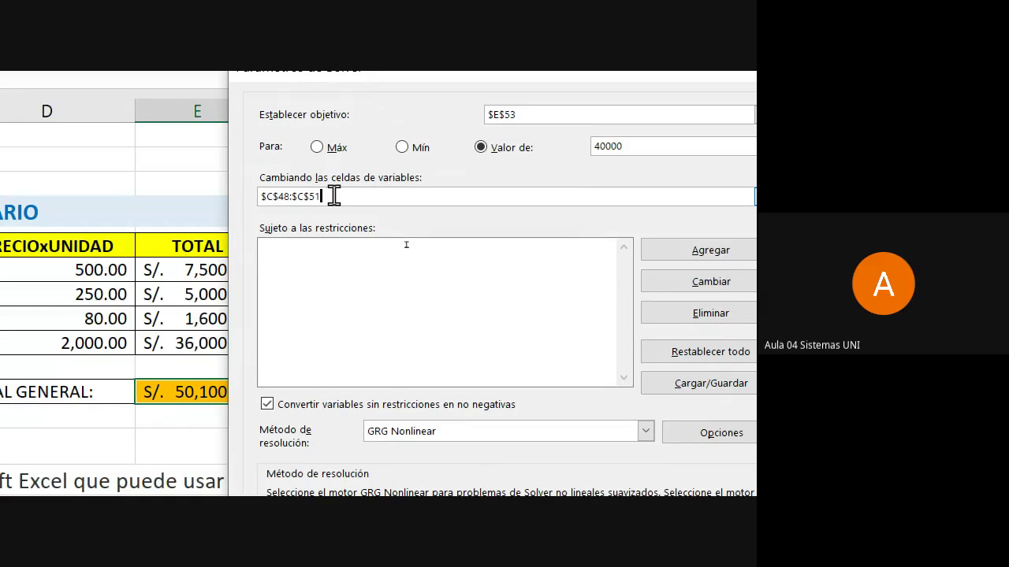
key("BackSpace")
key("BackSpace")
key("BackSpace")
key("BackSpace")
key("BackSpace")
key("BackSpace")
key("BackSpace")
key("BackSpace")
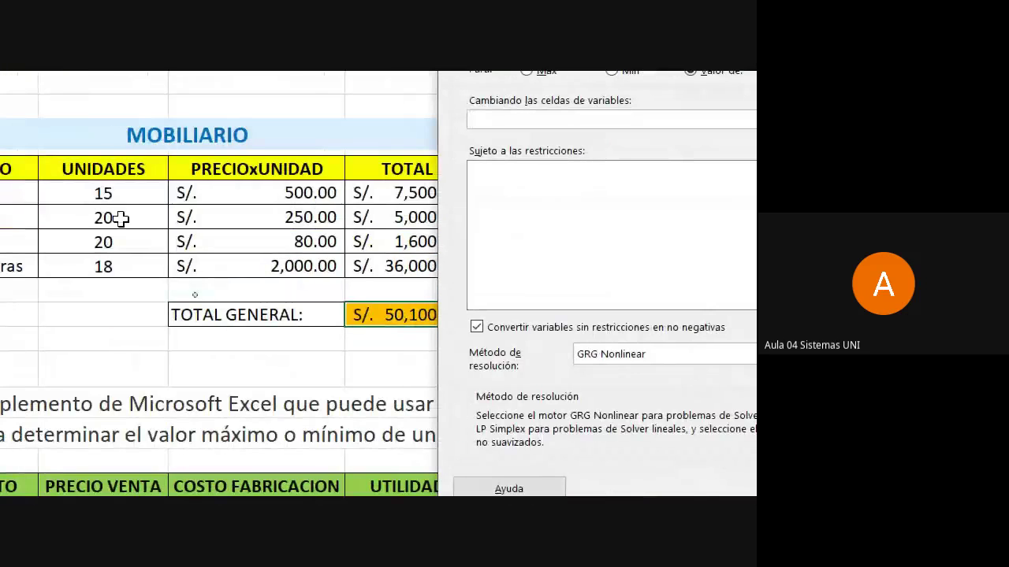
left_click_drag(94, 187, 102, 239)
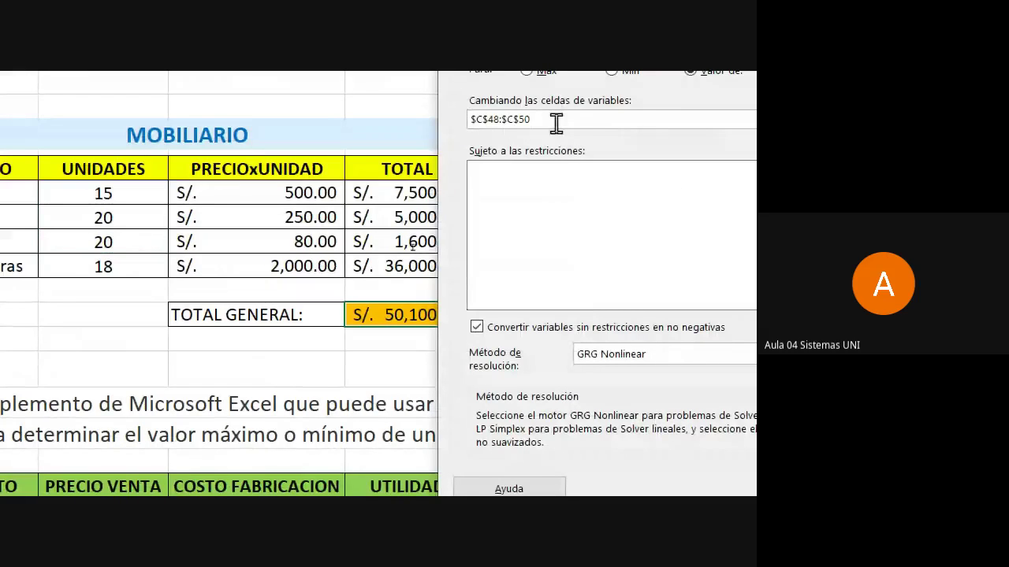
left_click(645, 285)
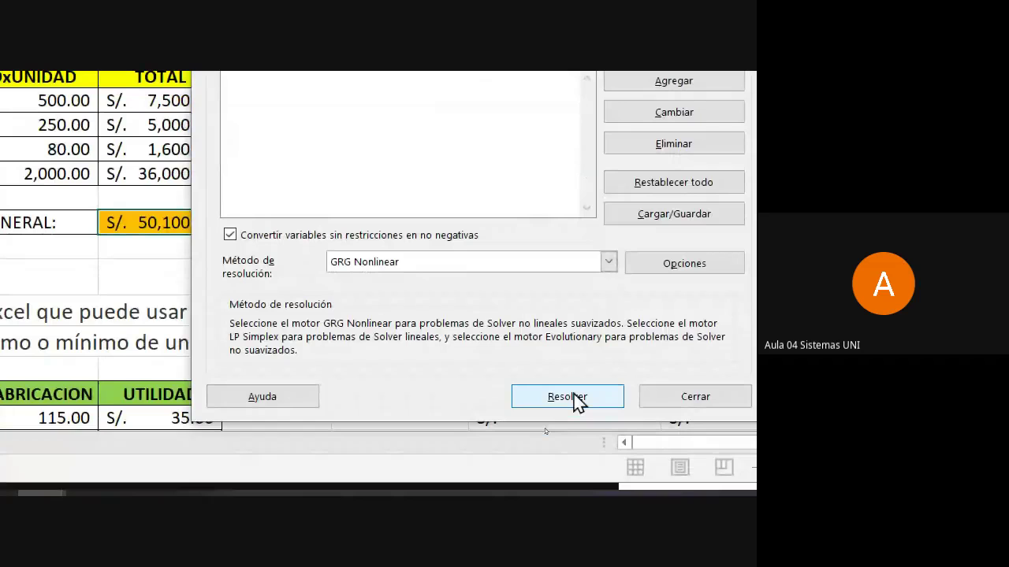
- Solve again with Computadoras fixed at 18 and move the results dialog to view the new counts
left_click(574, 397)
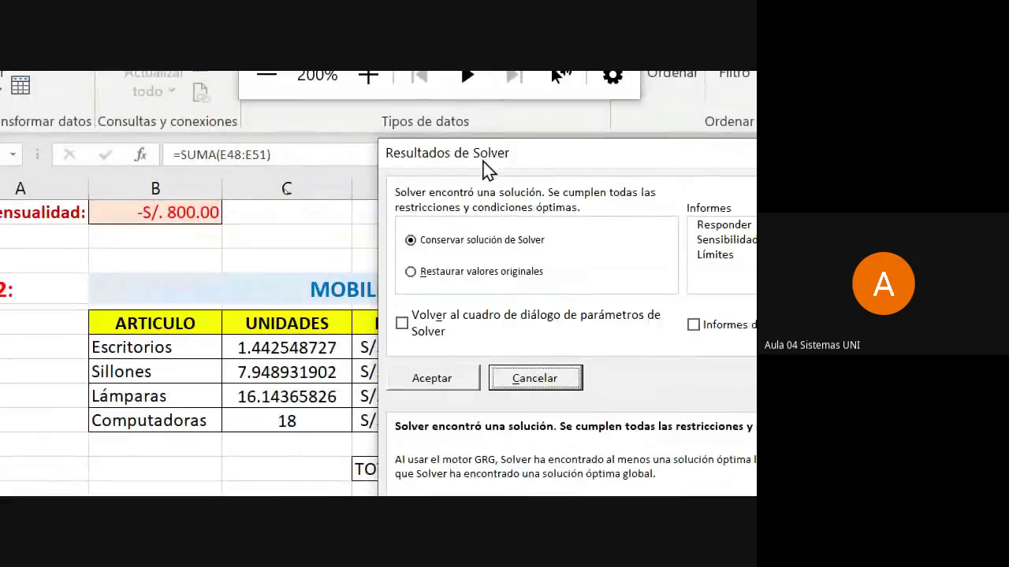
mouse_move(485, 162)
left_mouse_down()
mouse_move(573, 206)
mouse_move(689, 191)
mouse_move(688, 126)
left_mouse_up()
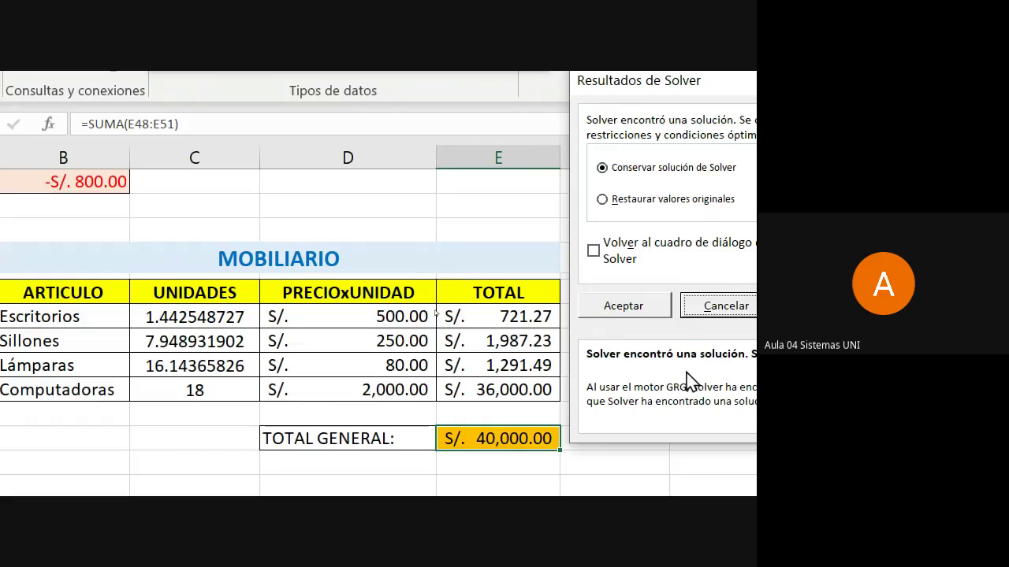
- Discard the second Solver result, restoring the original unit counts, and scroll down to the conditions
left_click(726, 305)
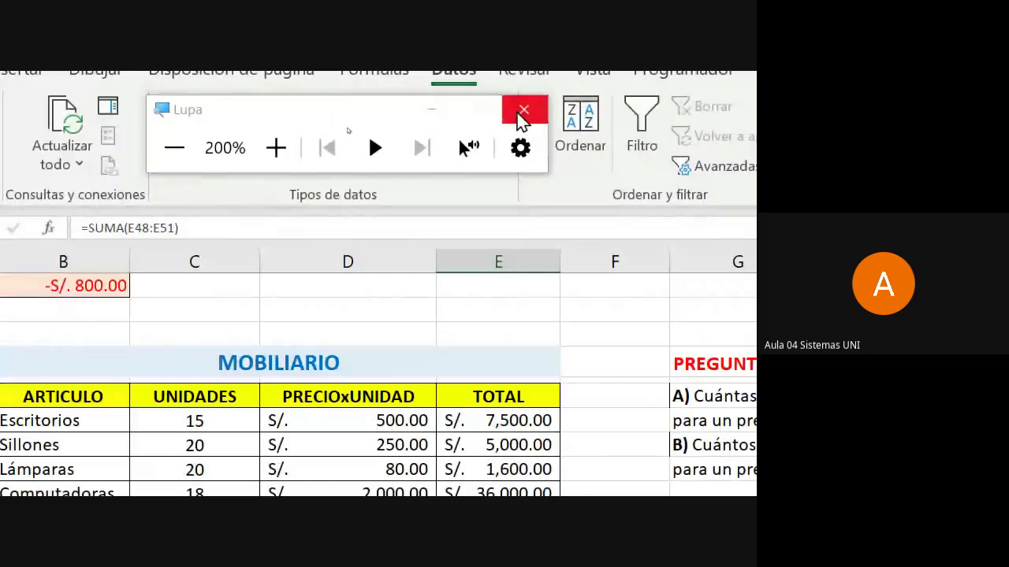
left_click(349, 130)
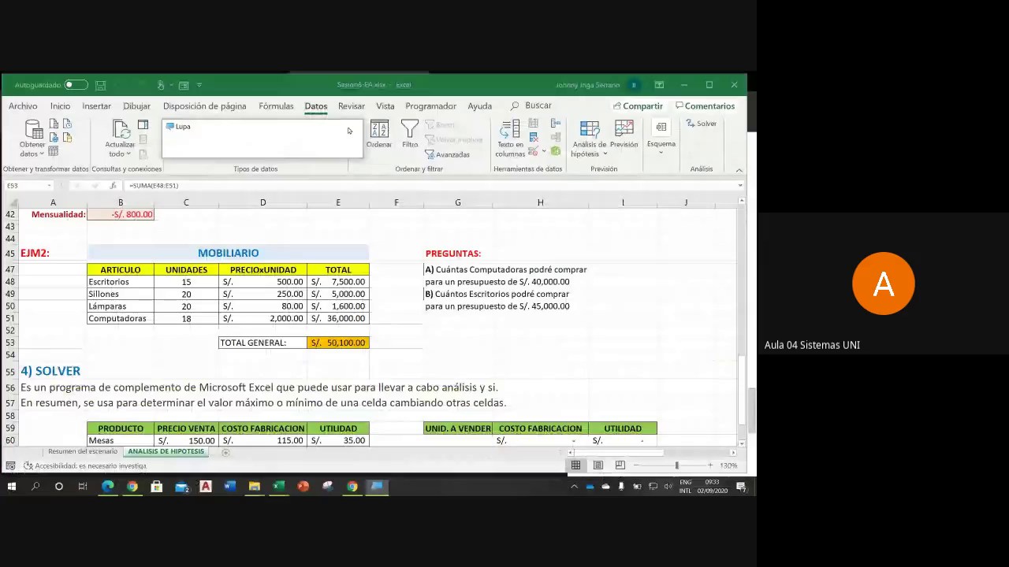
scroll(391, 384, "down", 2)
scroll(392, 385, "down", 1)
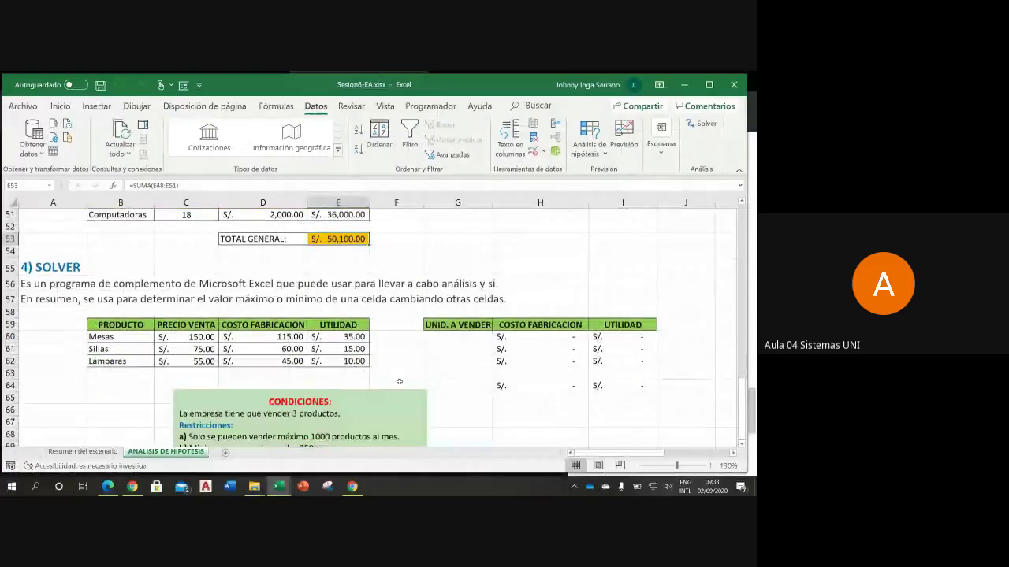
scroll(409, 379, "down", 1)
scroll(440, 375, "down", 1)
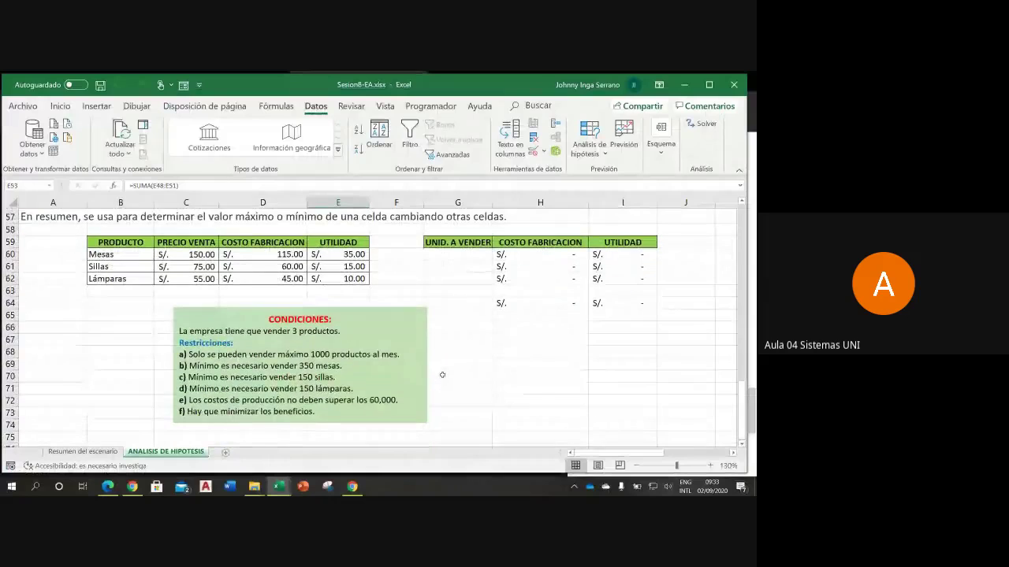
- Move the CONDICIONES text box left under the products table and select cell G64
left_click(377, 309)
left_click_drag(372, 307, 280, 296)
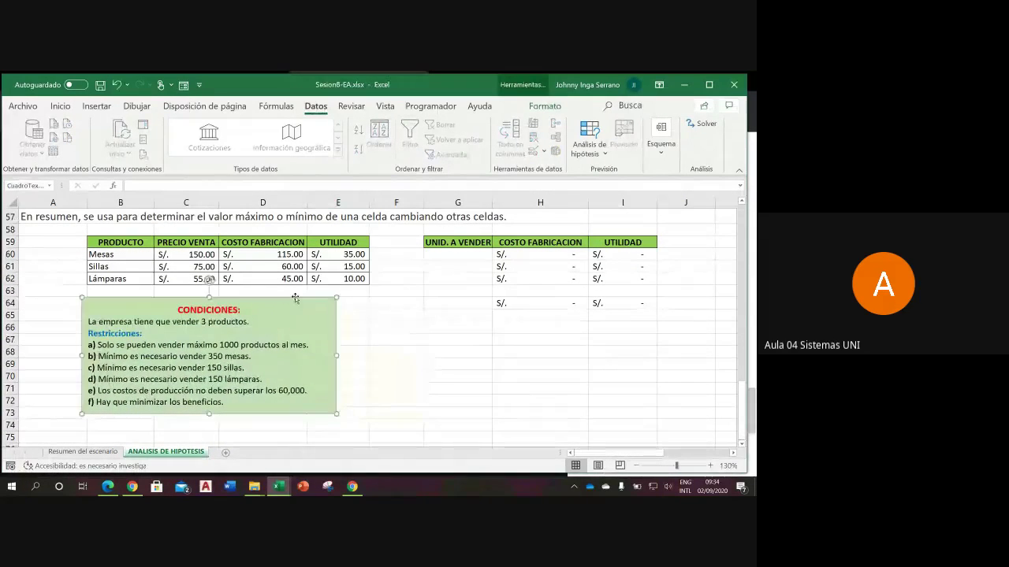
mouse_move(441, 308)
left_mouse_down()
mouse_move(452, 317)
mouse_move(458, 302)
left_mouse_up()
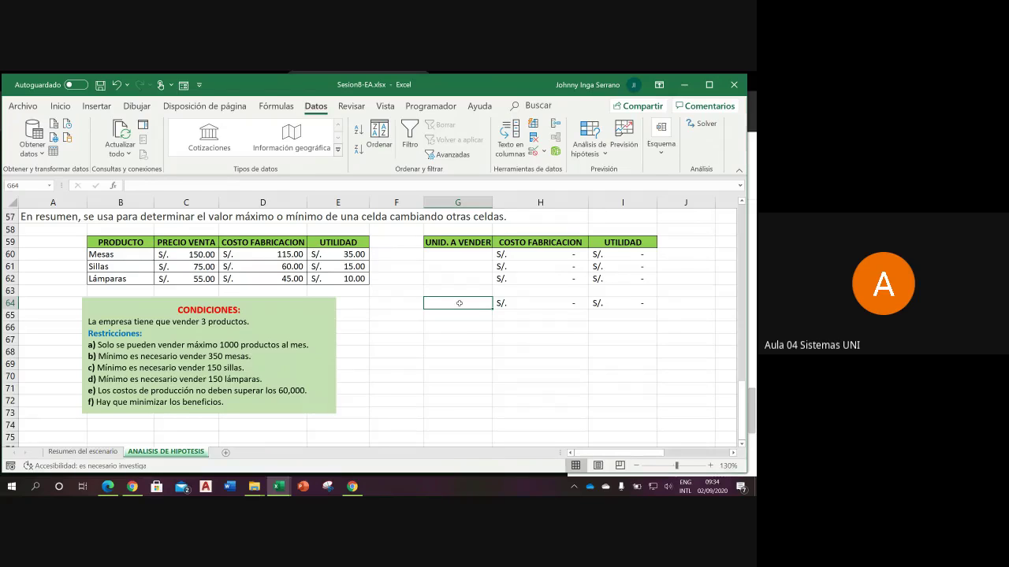
- Narrow the Excel window so the chat beside it is visible
left_click_drag(741, 399, 743, 394)
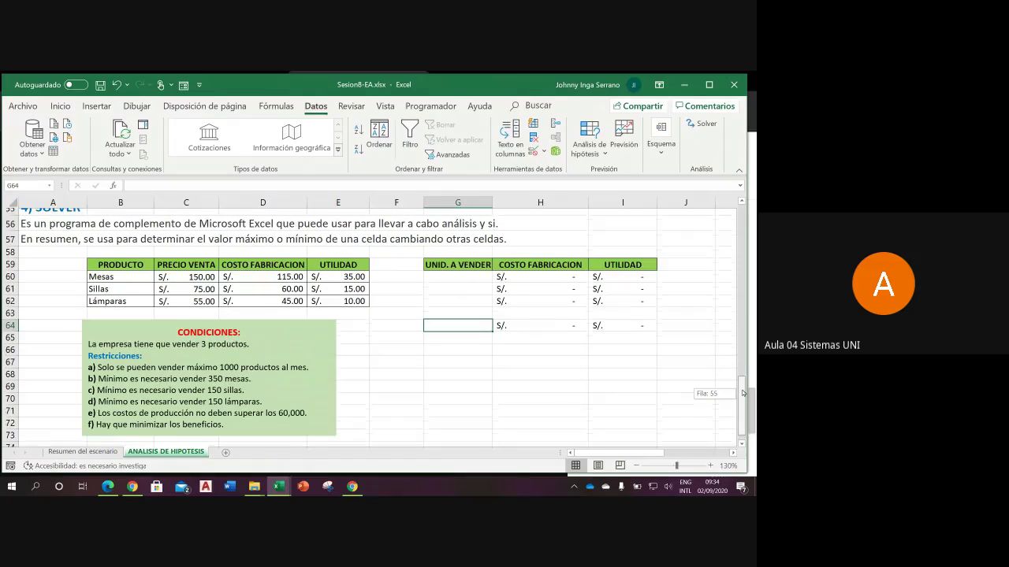
left_click_drag(743, 394, 740, 397)
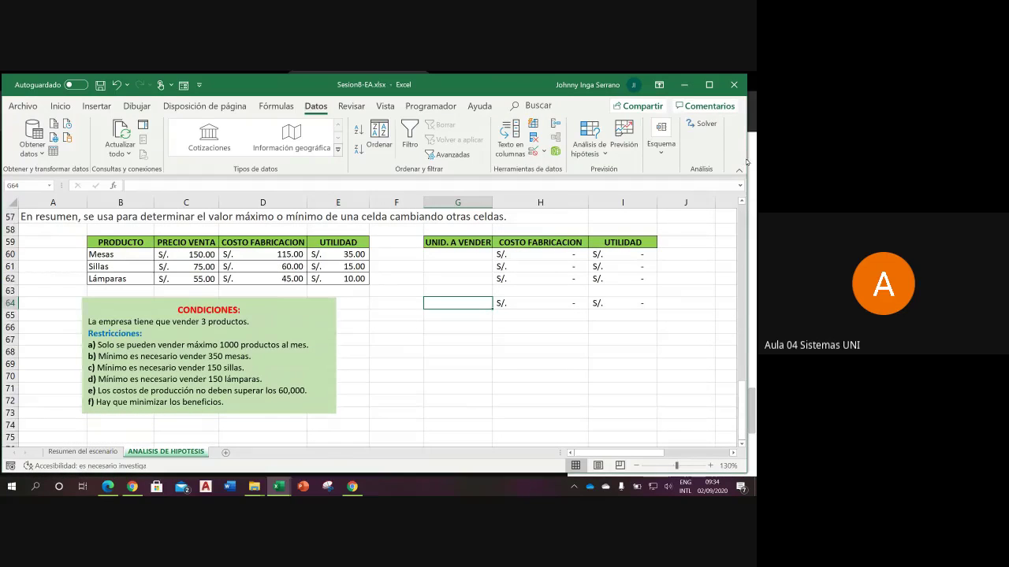
left_click_drag(746, 160, 564, 193)
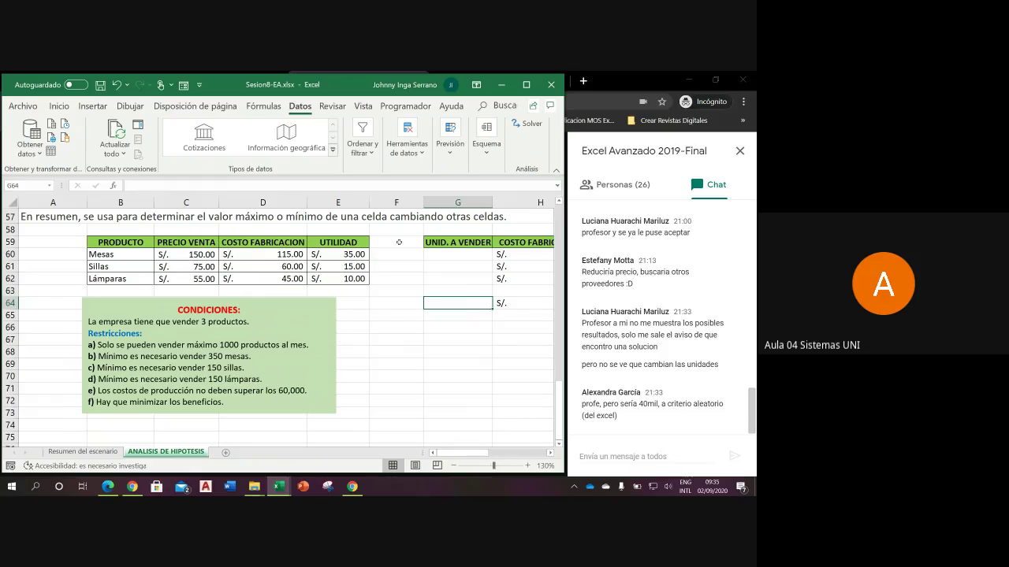
- Check the restored 15, 20, 20, 18 unit counts and select TOTAL GENERAL cell E53 at S/. 50,100
scroll(399, 242, "up", 2)
scroll(395, 244, "up", 3)
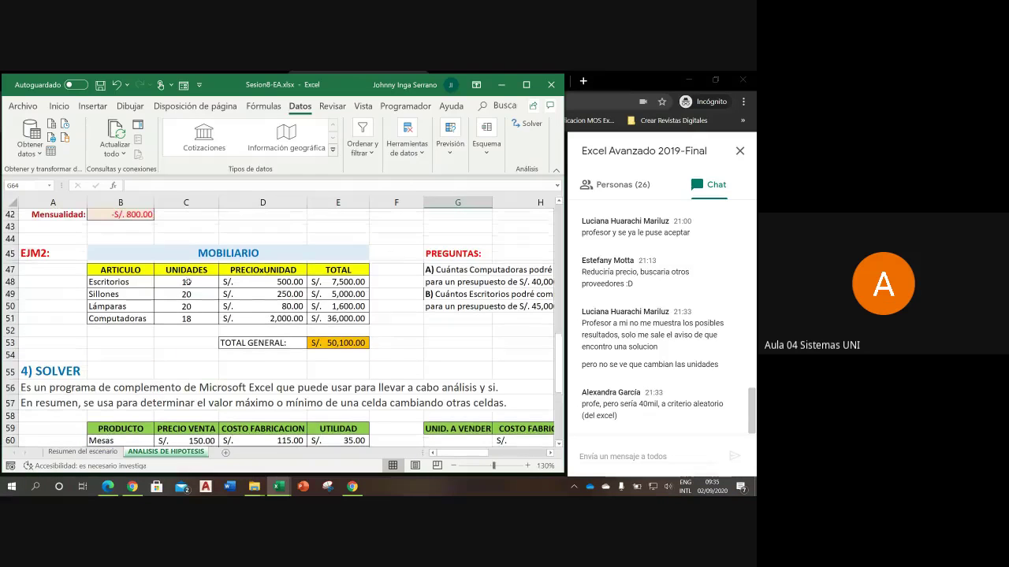
left_click_drag(186, 281, 186, 318)
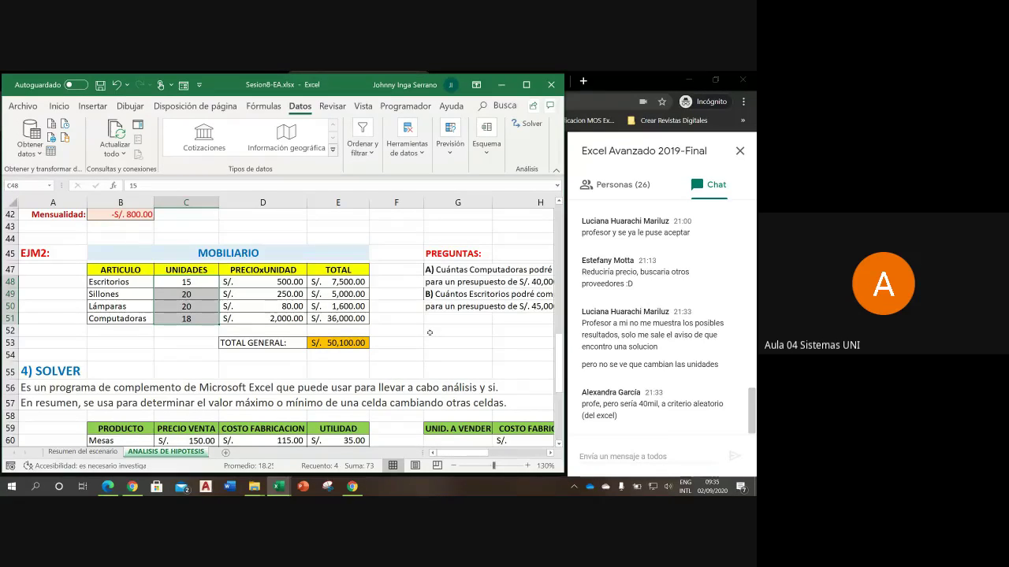
left_click(196, 281)
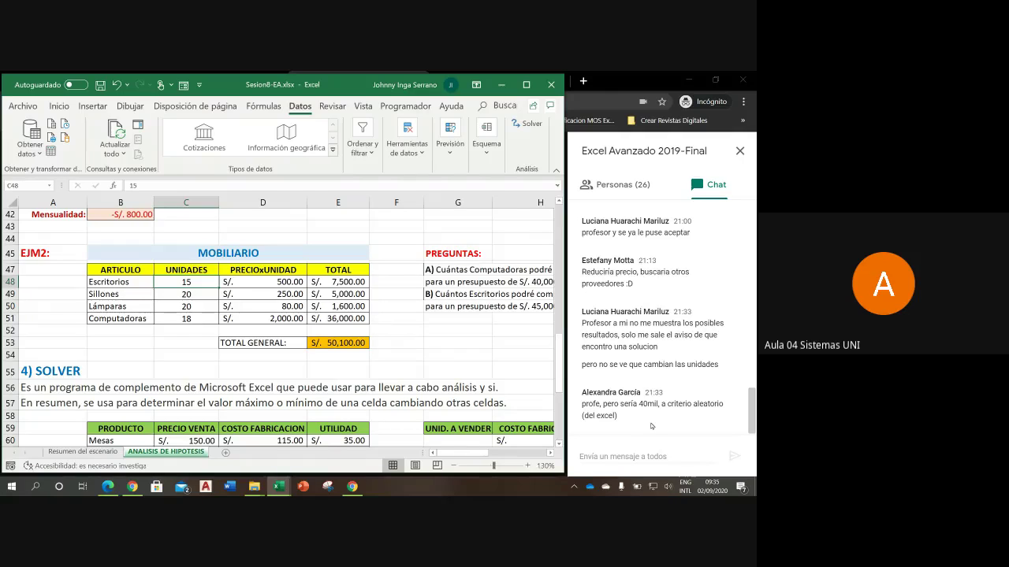
left_click(343, 345)
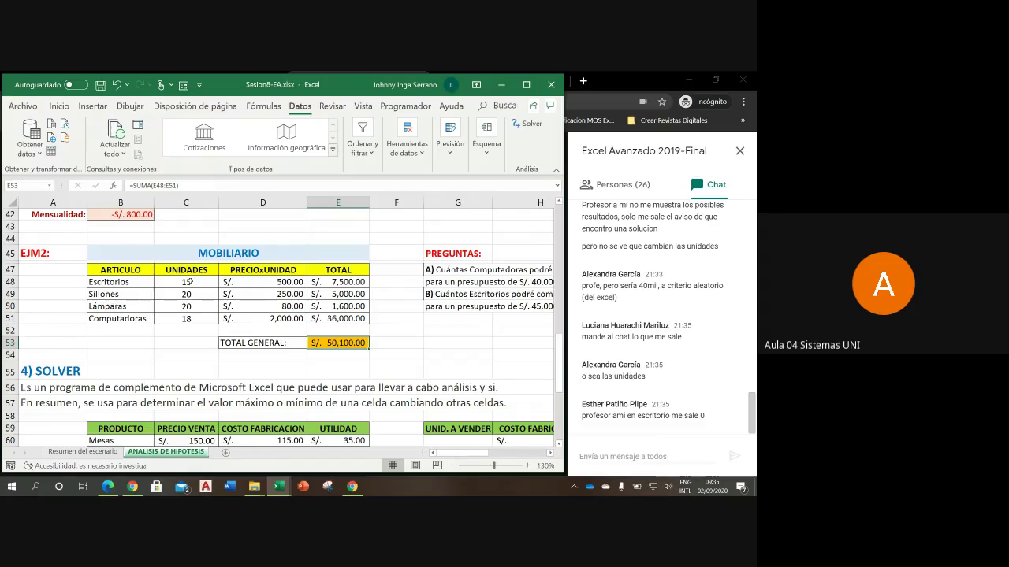
left_click_drag(190, 283, 190, 308)
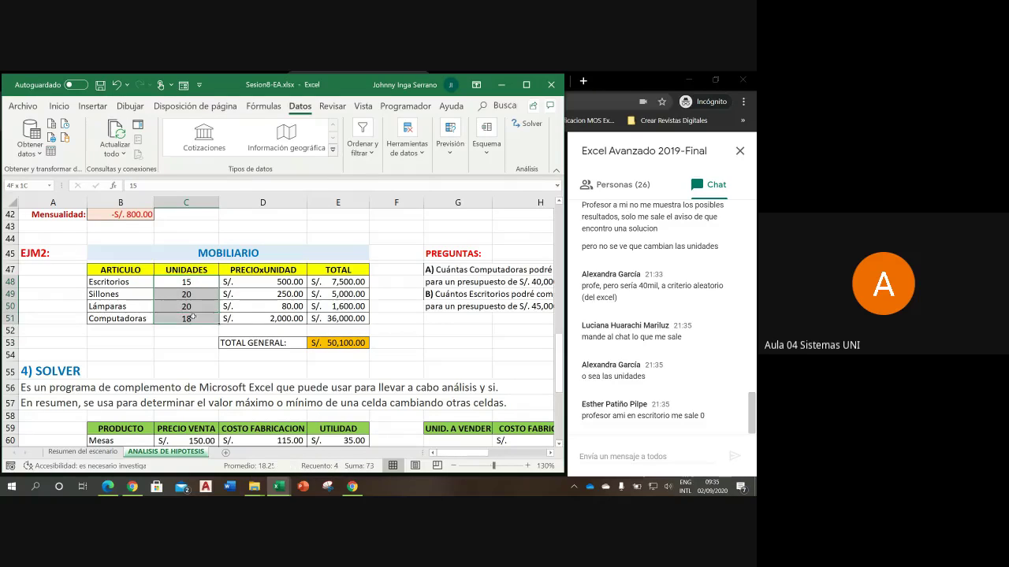
left_click_drag(191, 308, 197, 313)
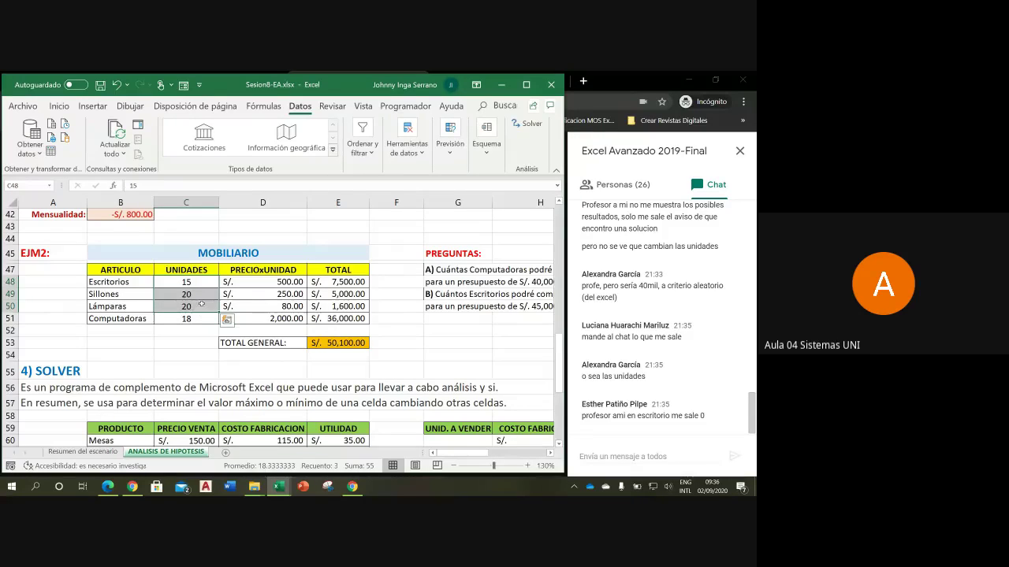
left_click(197, 317)
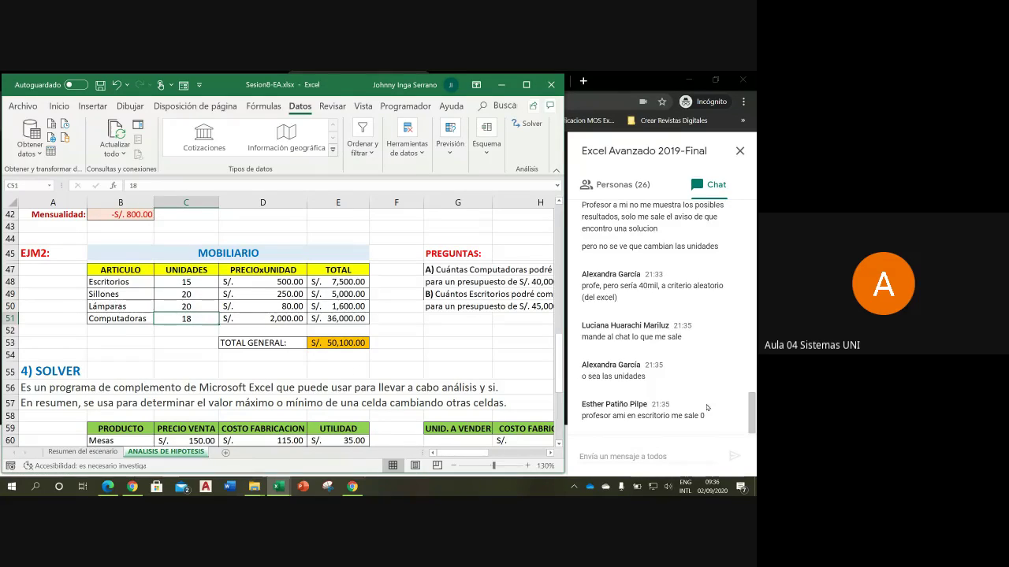
mouse_move(352, 487)
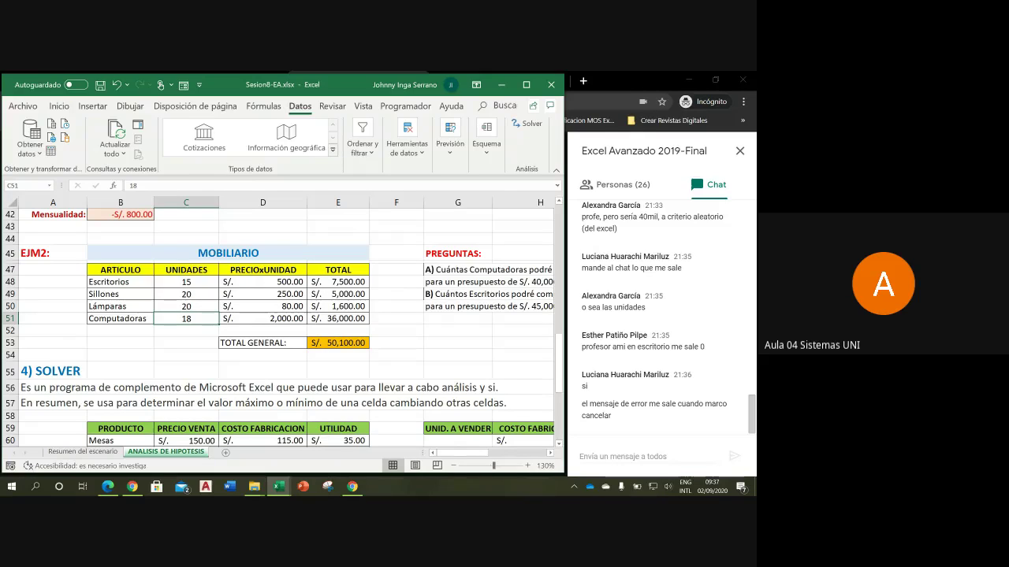
left_click(335, 344)
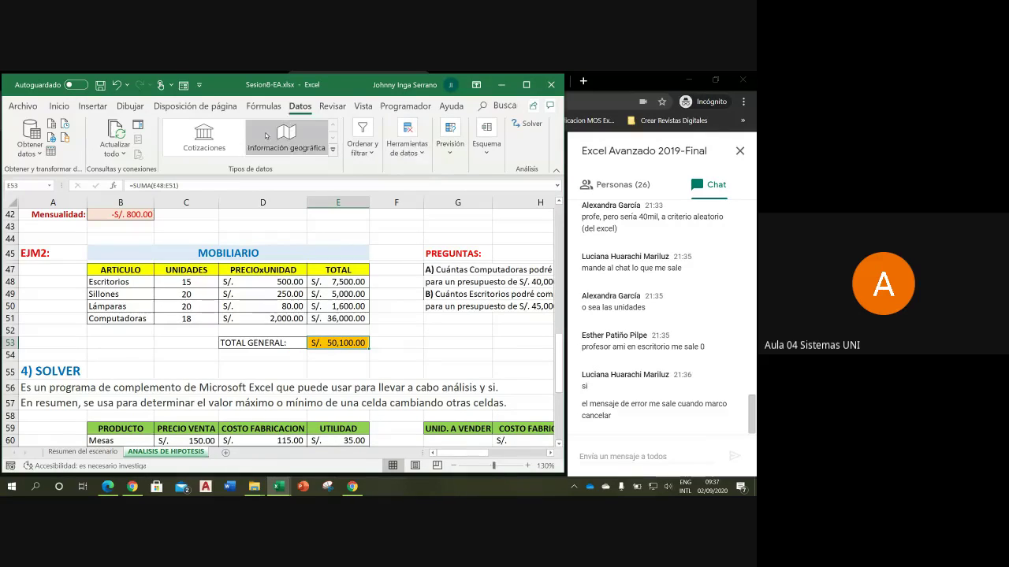
- Launch Solver from Análisis de hipótesis and set the objective cell to $E$53
left_click(451, 150)
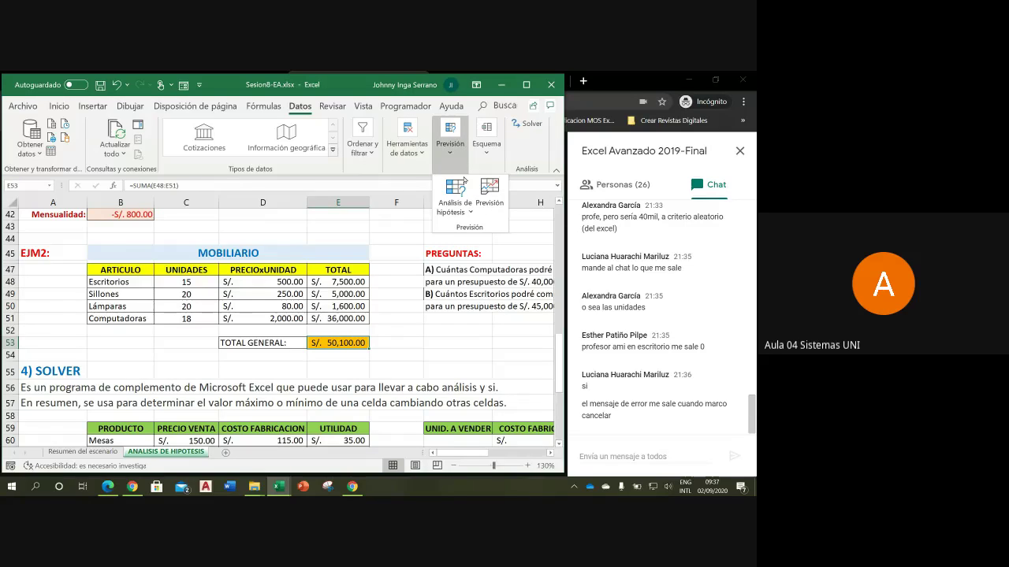
left_click(468, 211)
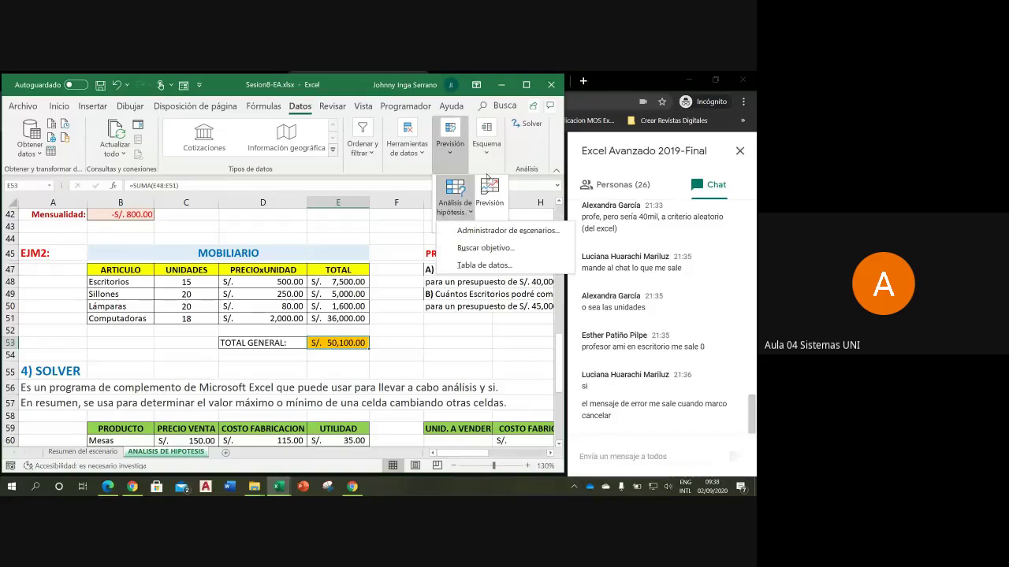
left_click(525, 126)
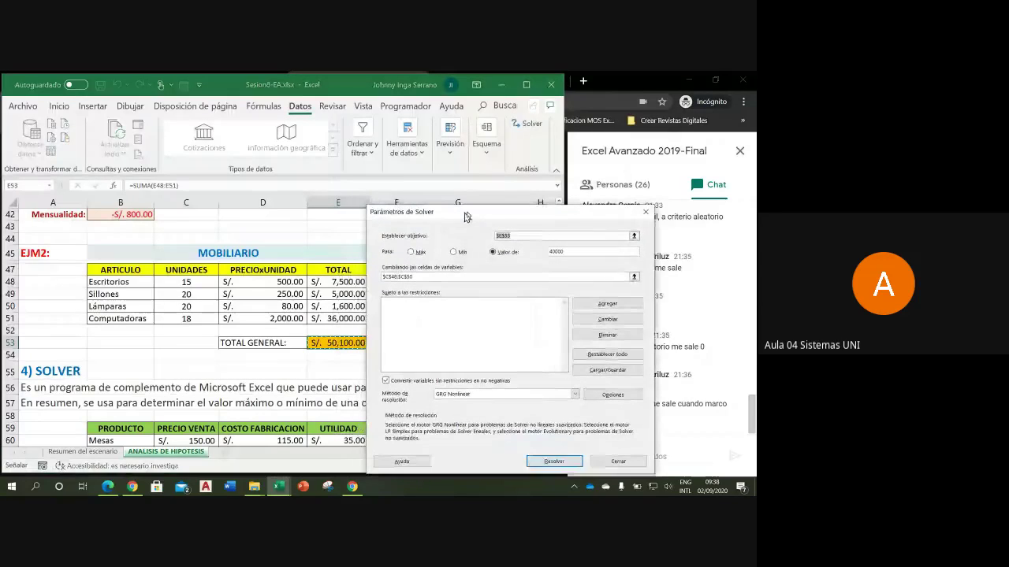
left_click_drag(460, 215, 508, 187)
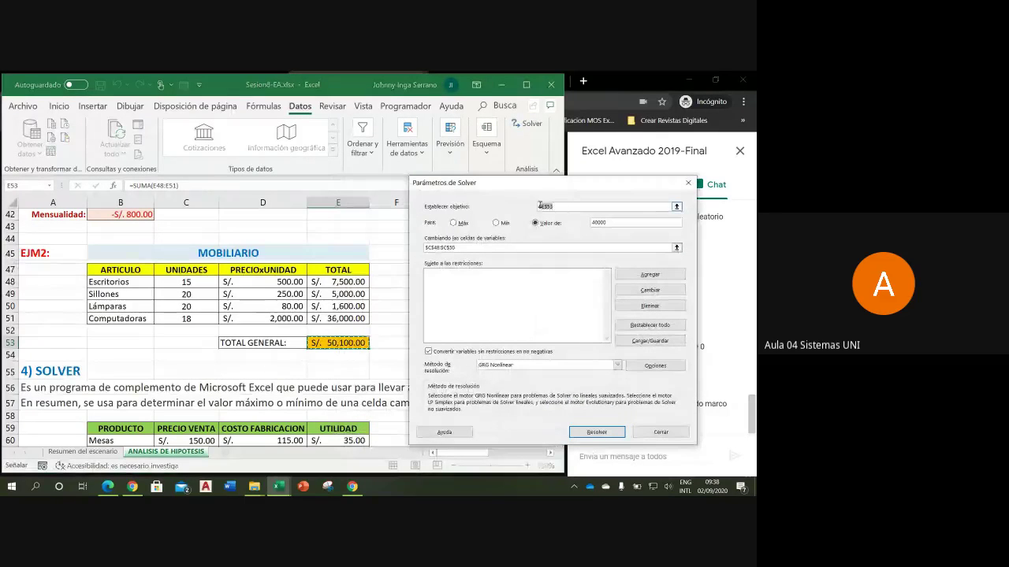
left_click(537, 207)
key("Delete")
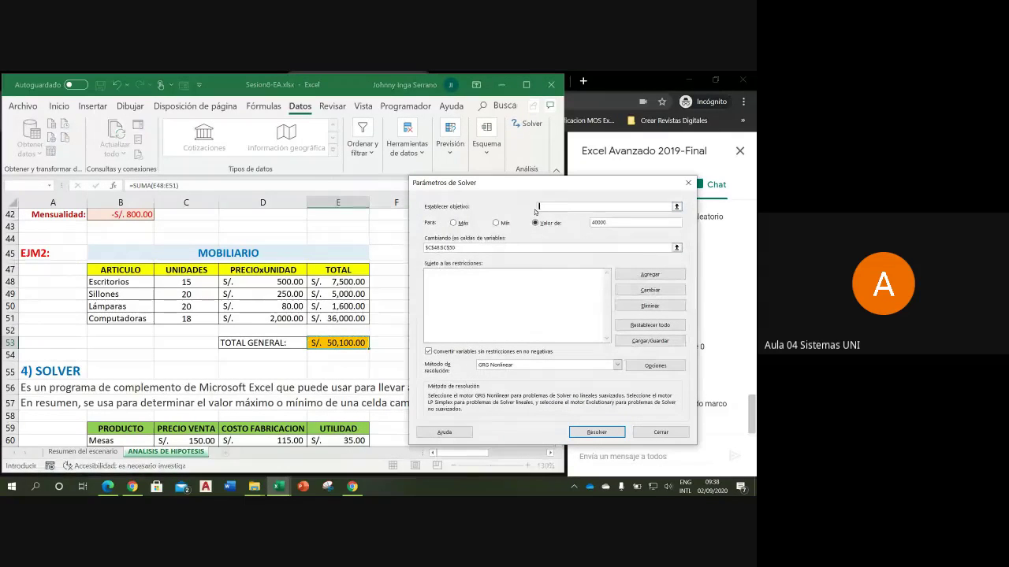
left_click(338, 343)
- Keep the target value at 40000 and set the changing cells to $C$48:$C$50
left_click(608, 225)
double_click(608, 224)
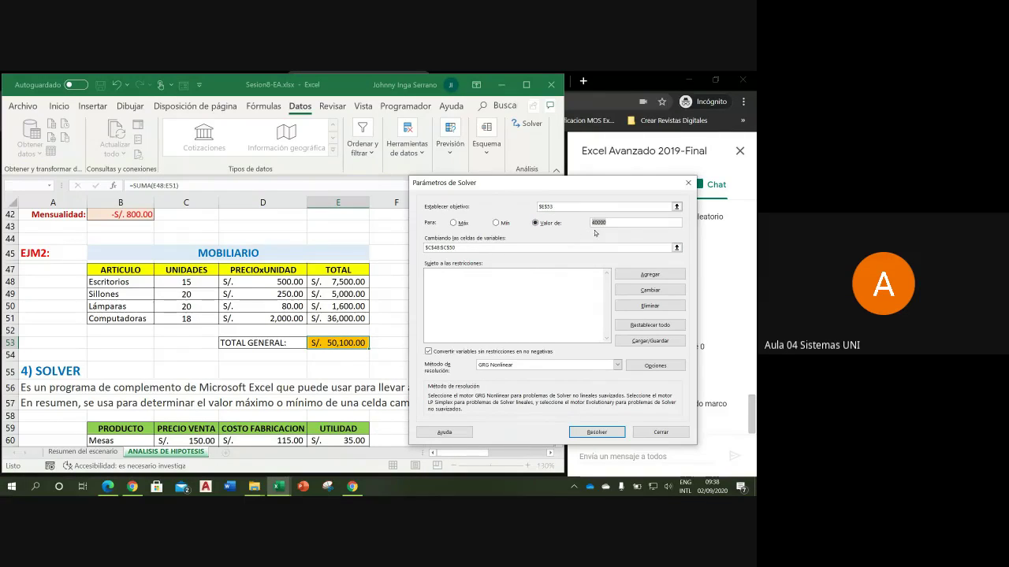
left_click(622, 221)
left_click_drag(474, 249, 424, 249)
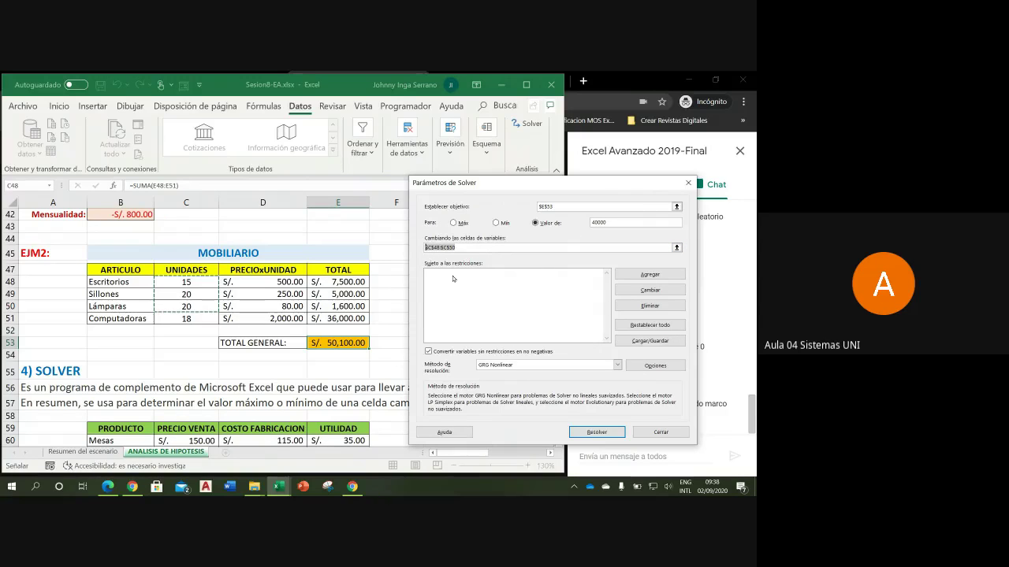
key("Delete")
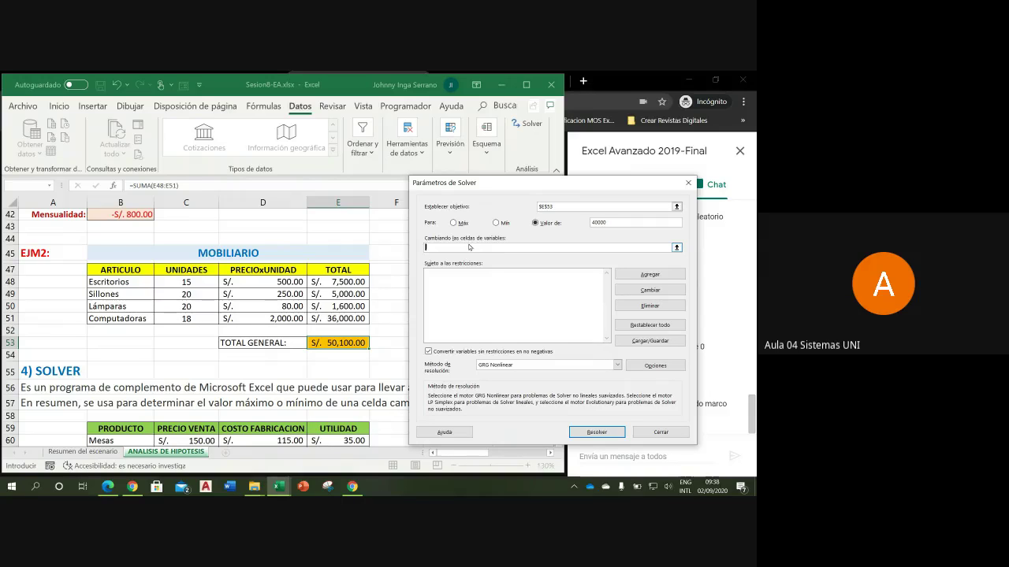
left_click(189, 283)
left_click_drag(189, 282, 201, 320)
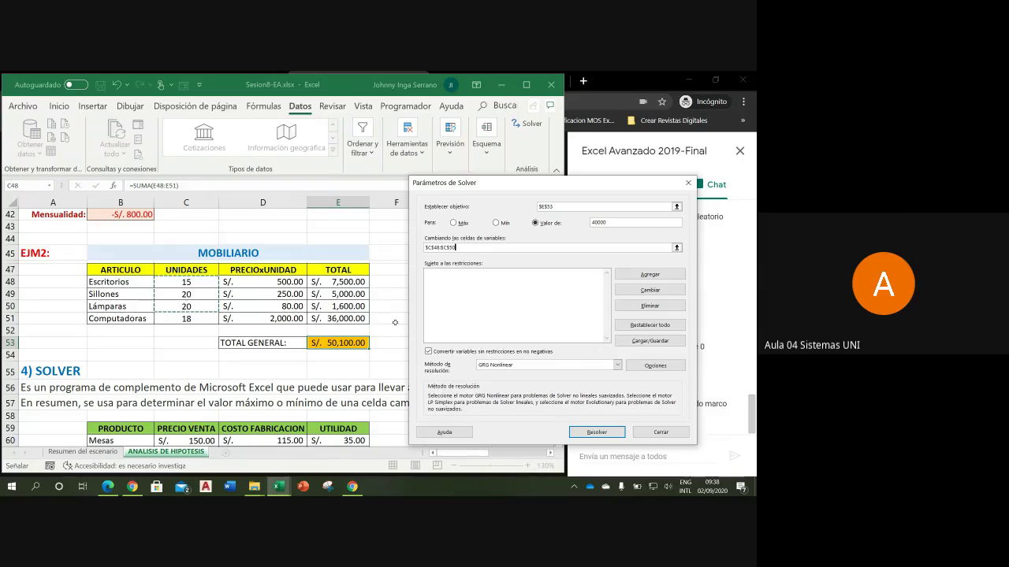
mouse_move(562, 189)
left_mouse_down()
mouse_move(556, 245)
mouse_move(541, 265)
left_mouse_up()
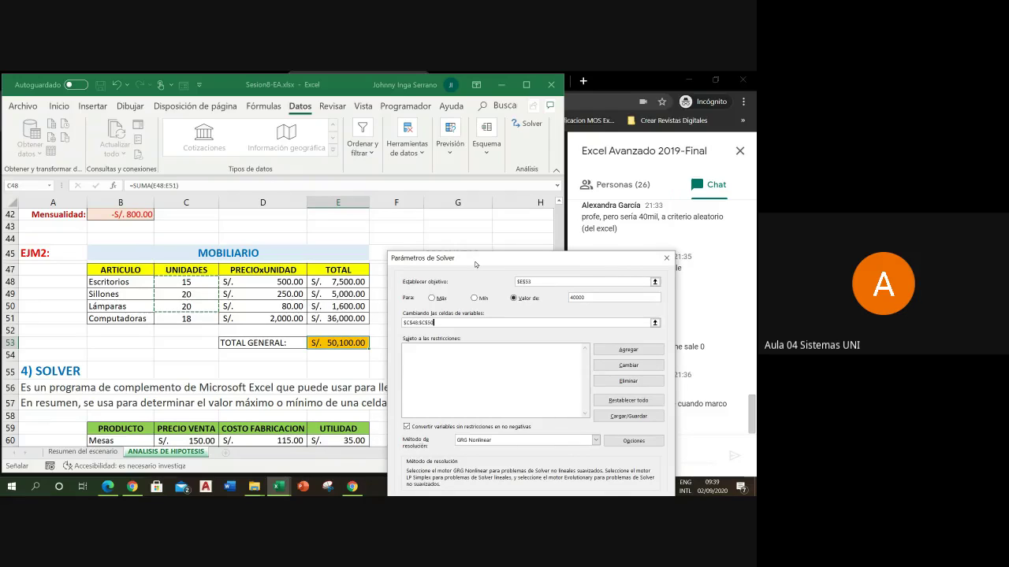
mouse_move(475, 264)
left_mouse_down()
mouse_move(464, 118)
mouse_move(458, 127)
left_mouse_up()
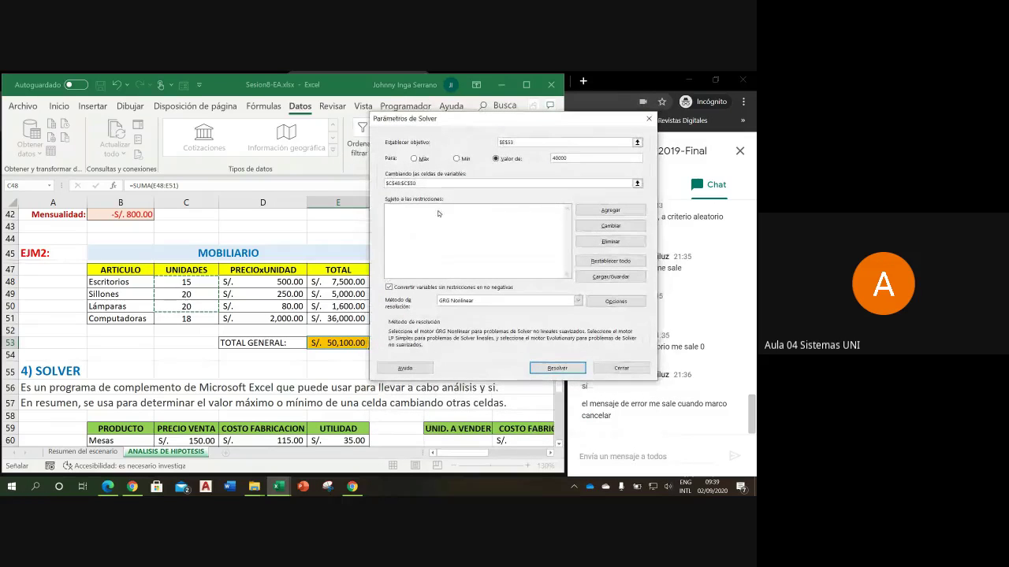
- Add a Solver constraint $C$48:$C$50 >= 1 for the unit counts
left_click(611, 211)
left_click_drag(432, 153, 432, 227)
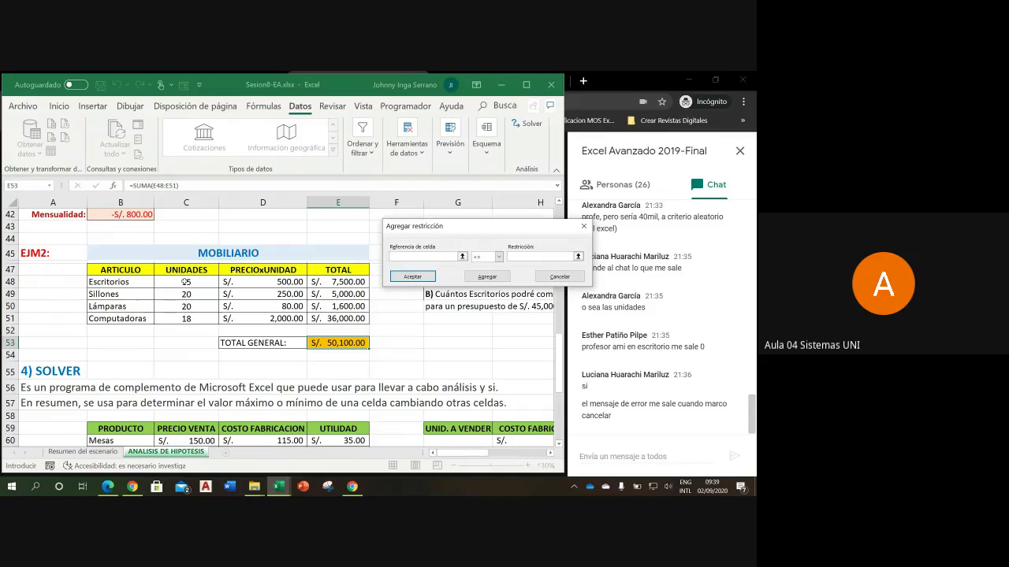
left_click_drag(186, 281, 186, 306)
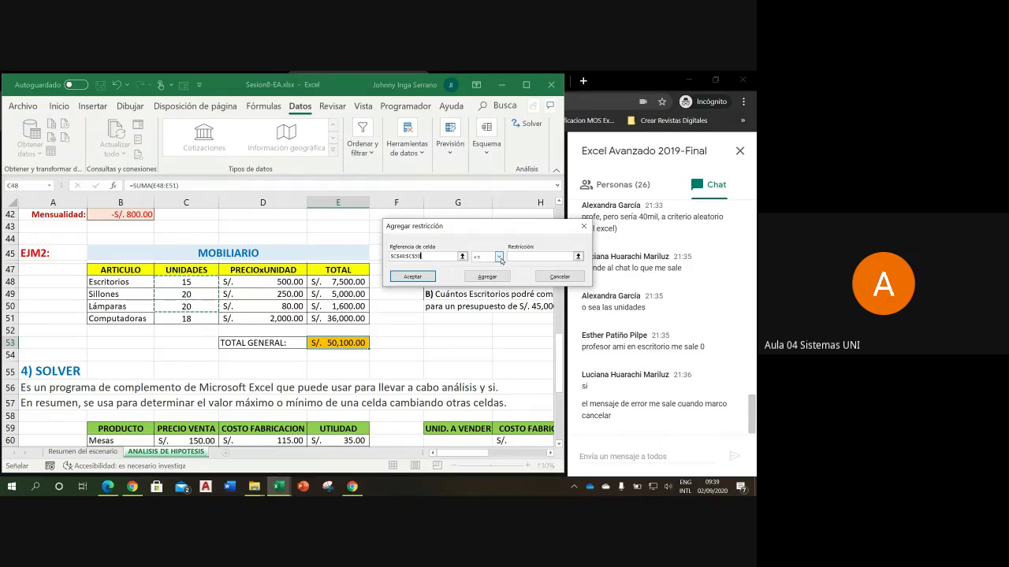
left_click(499, 257)
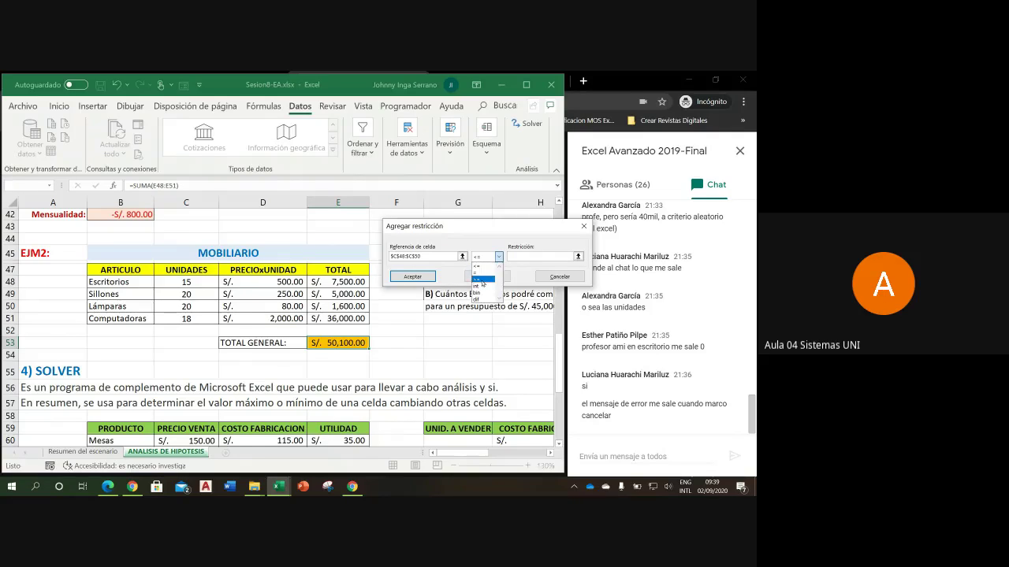
left_click(476, 278)
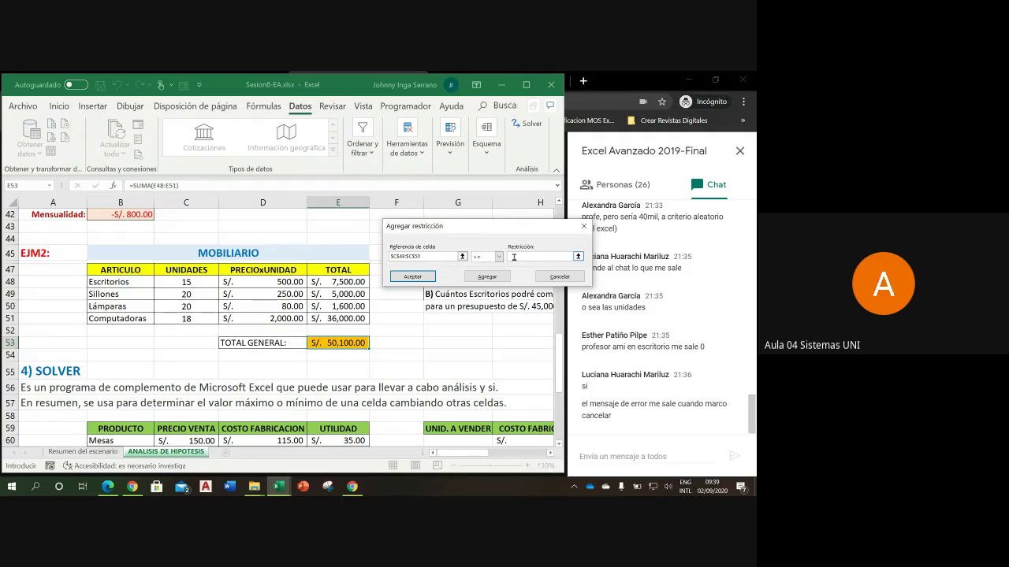
type("1")
left_click(426, 281)
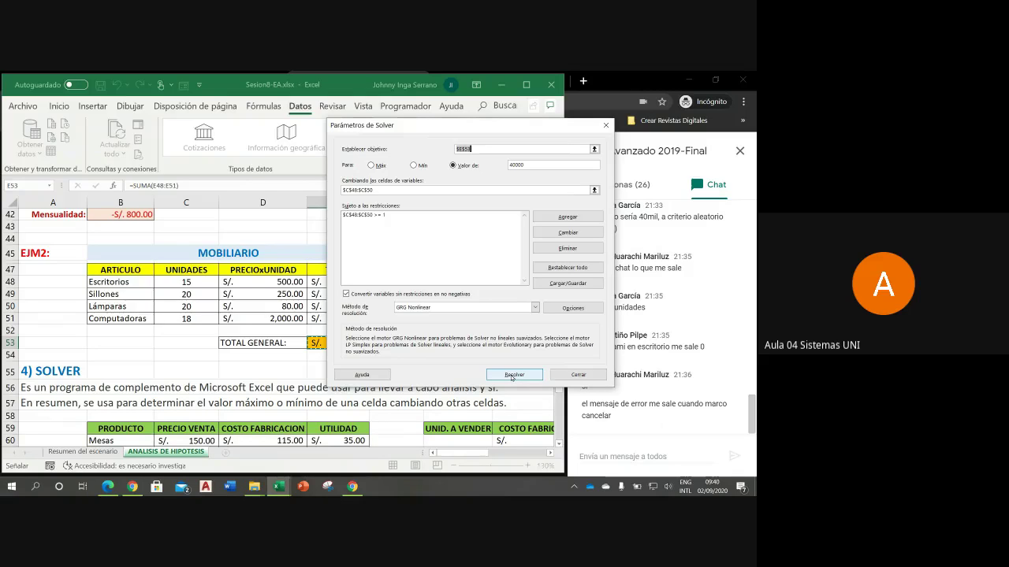
- Run Solver, reaching S/. 40,000: about 1.44 Escritorios, 7.95 Sillones, 16.14 Lámparas
left_click(513, 376)
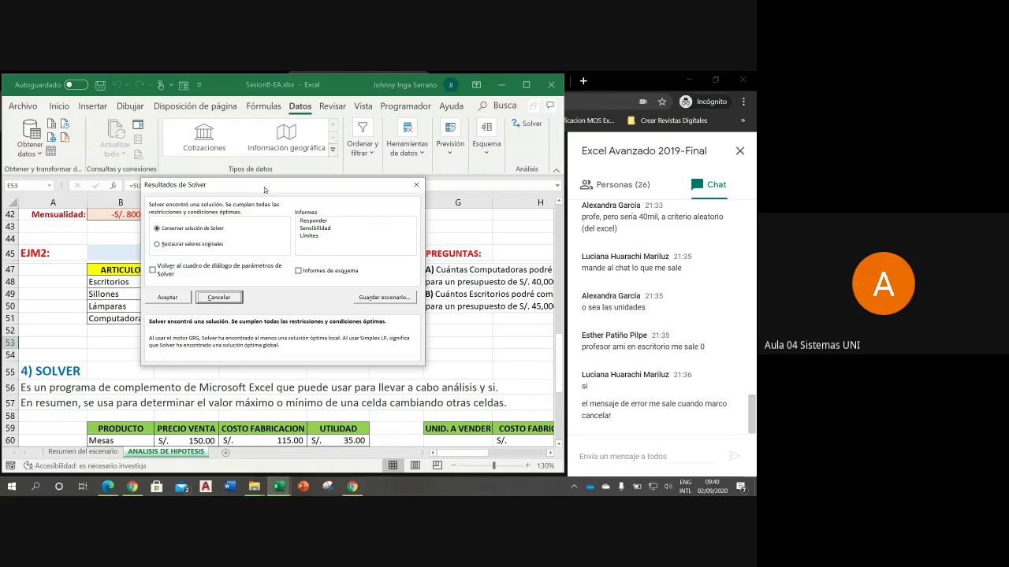
left_click_drag(266, 188, 396, 181)
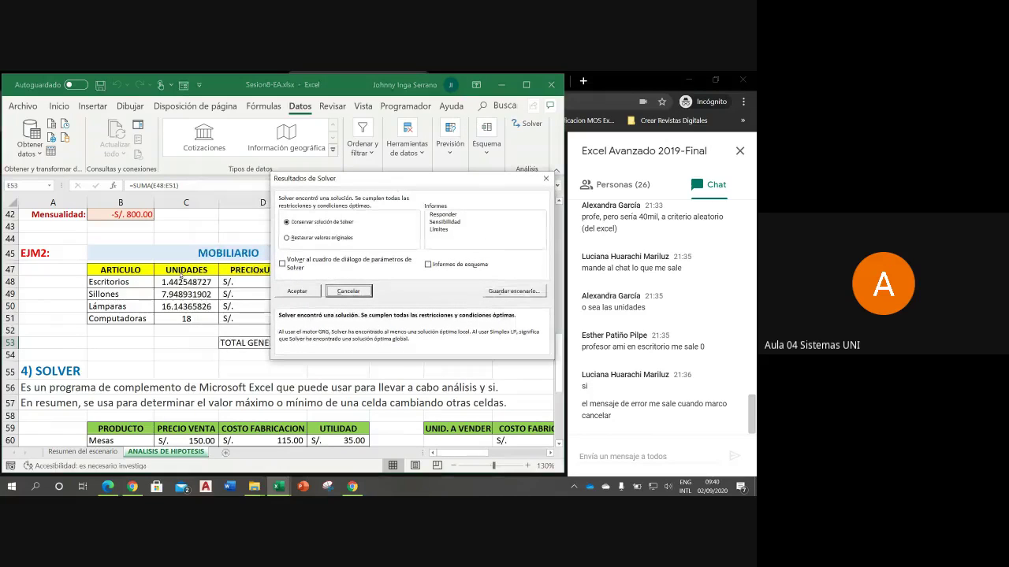
left_click_drag(432, 185, 397, 109)
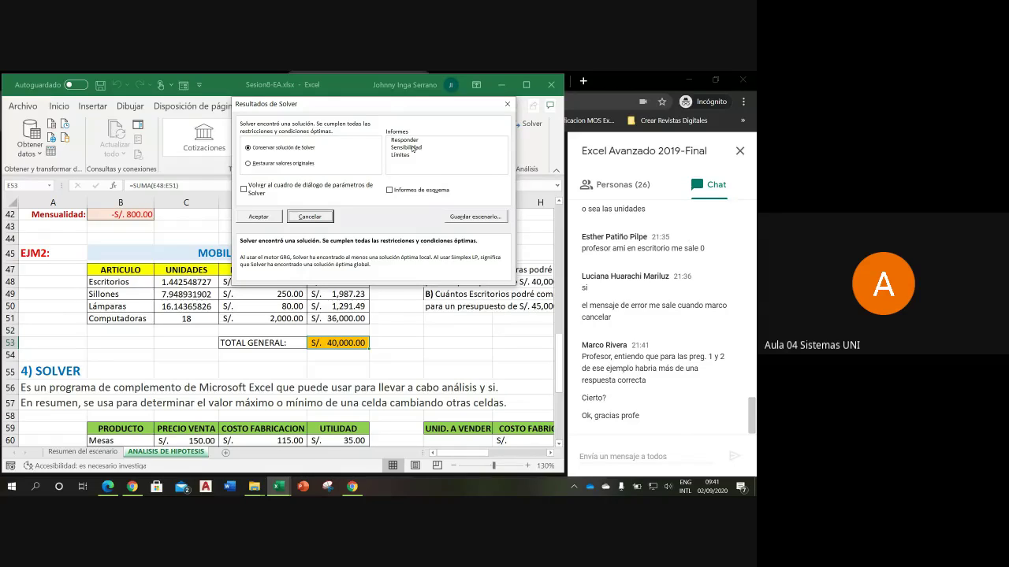
mouse_move(416, 107)
left_mouse_down()
mouse_move(430, 141)
mouse_move(534, 127)
left_mouse_up()
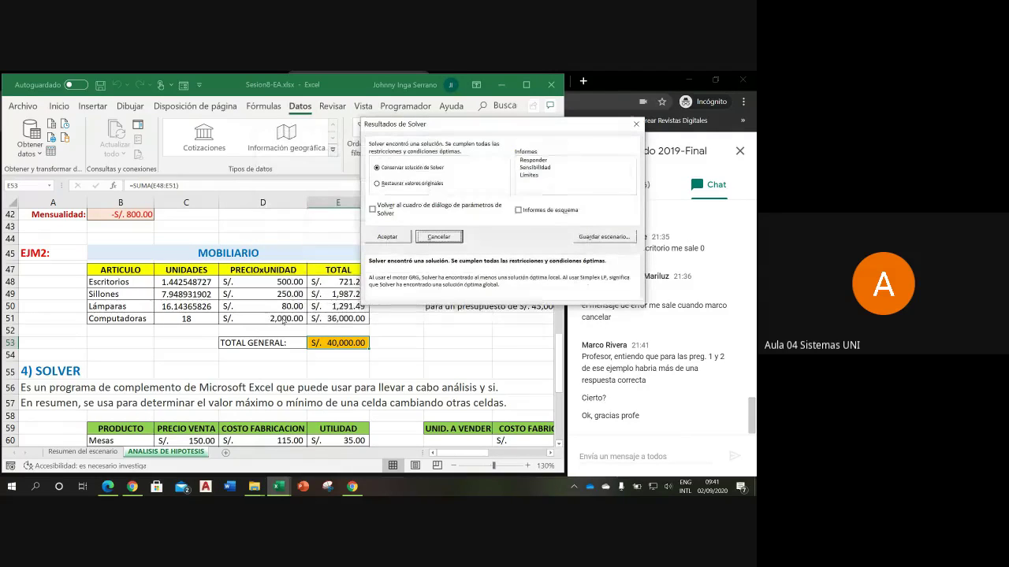
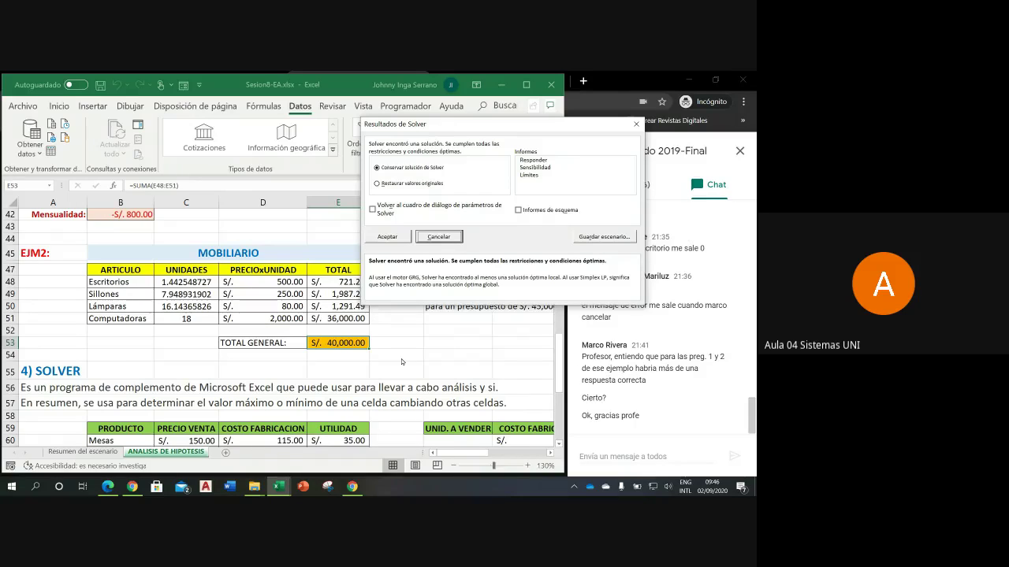
- Cancel the Solver result to keep the S/. 50,100.00 total, then scroll down to the SOLVER section
left_click(442, 237)
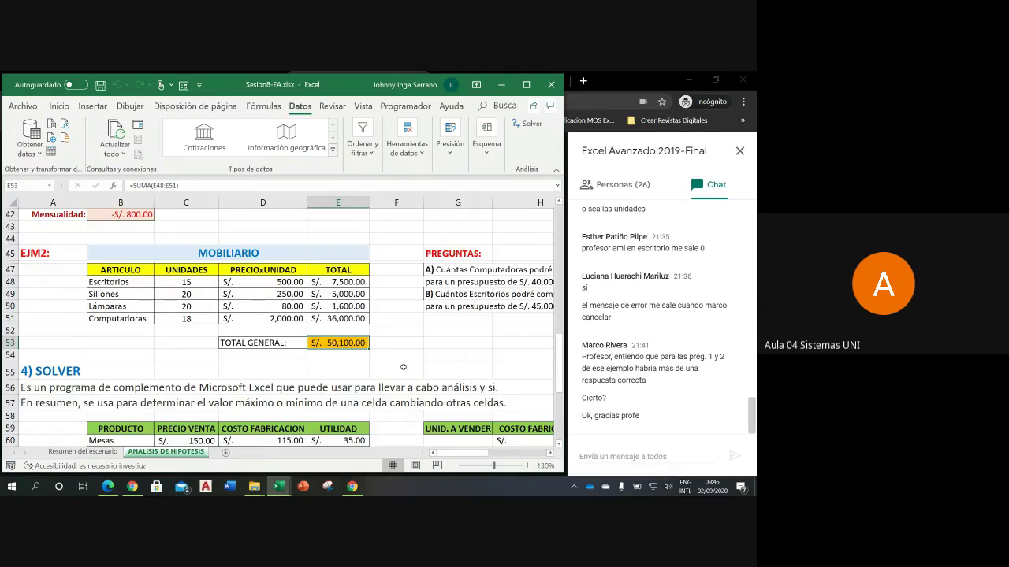
scroll(403, 367, "down", 2)
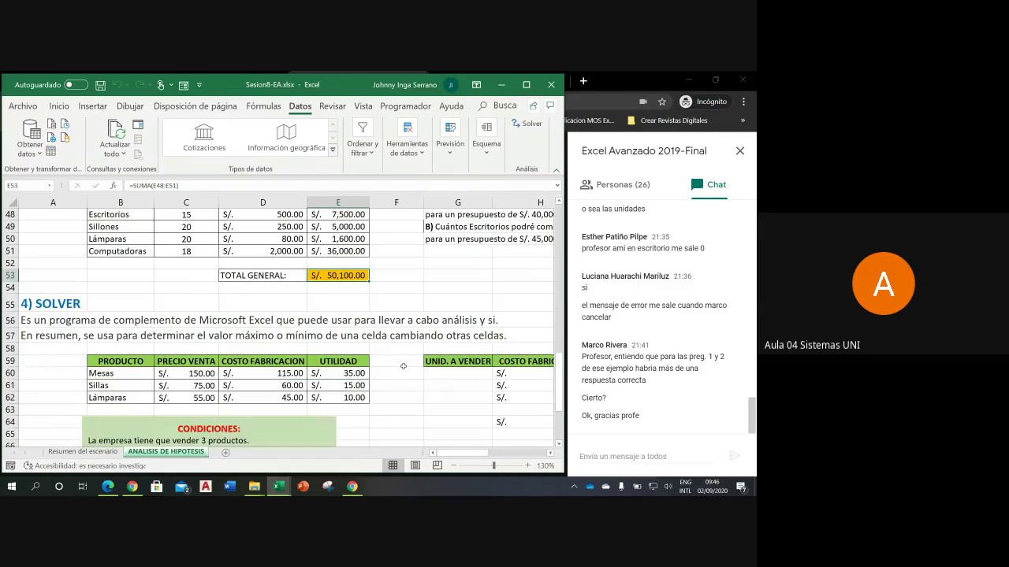
scroll(403, 367, "down", 1)
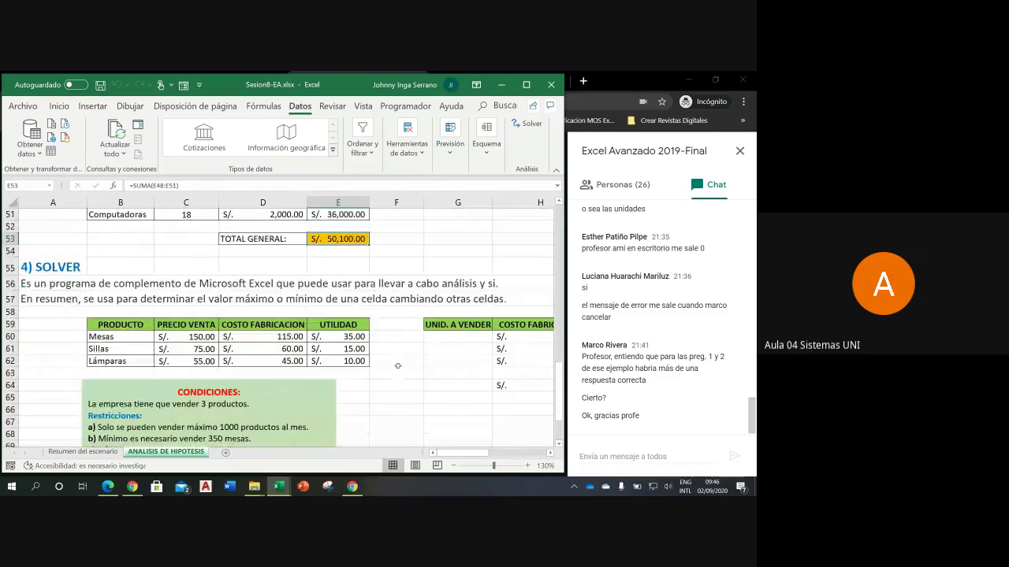
scroll(400, 364, "down", 1)
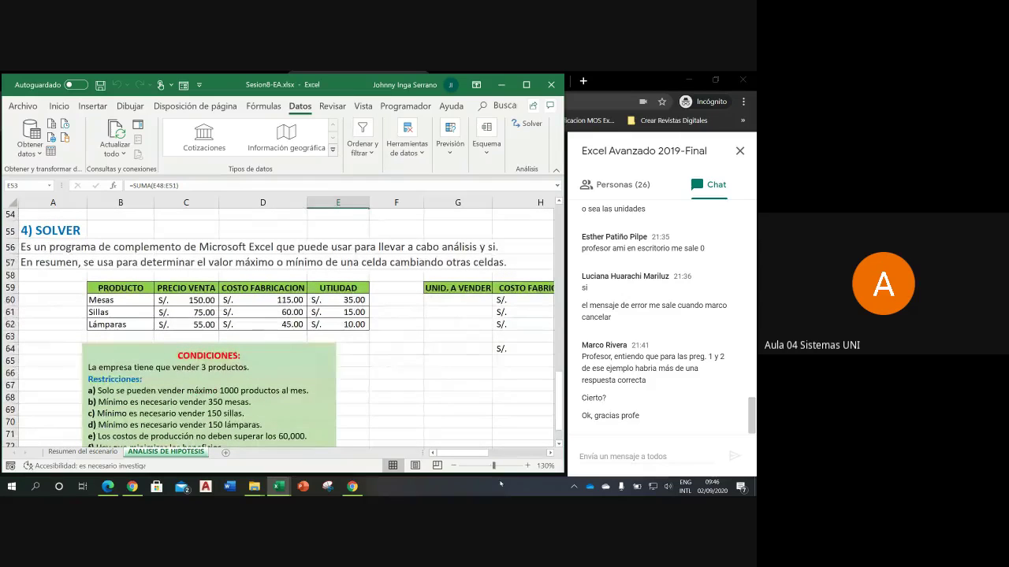
left_click(454, 466)
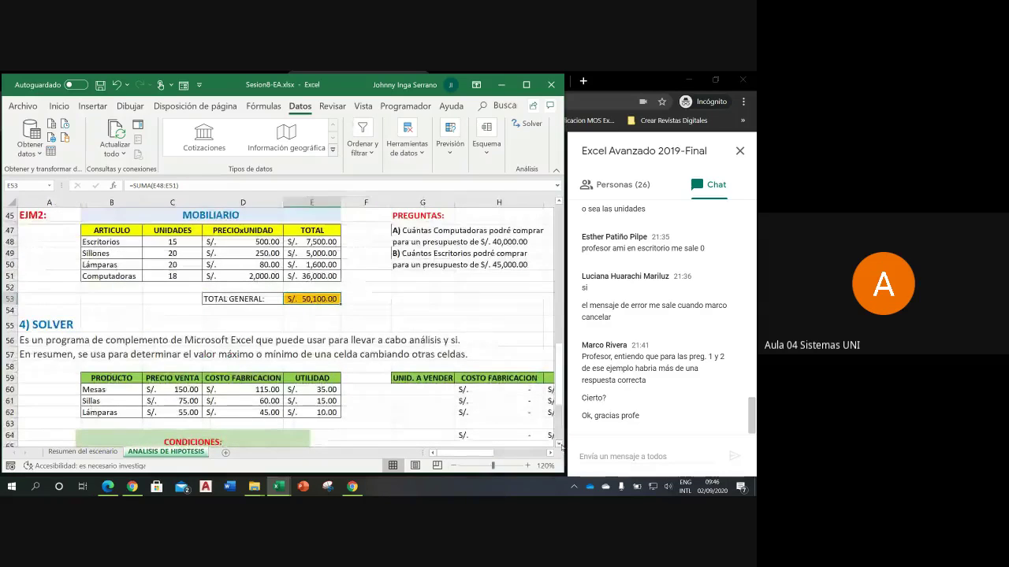
scroll(560, 445, "down", 2)
scroll(561, 445, "down", 2)
scroll(432, 429, "right", 2)
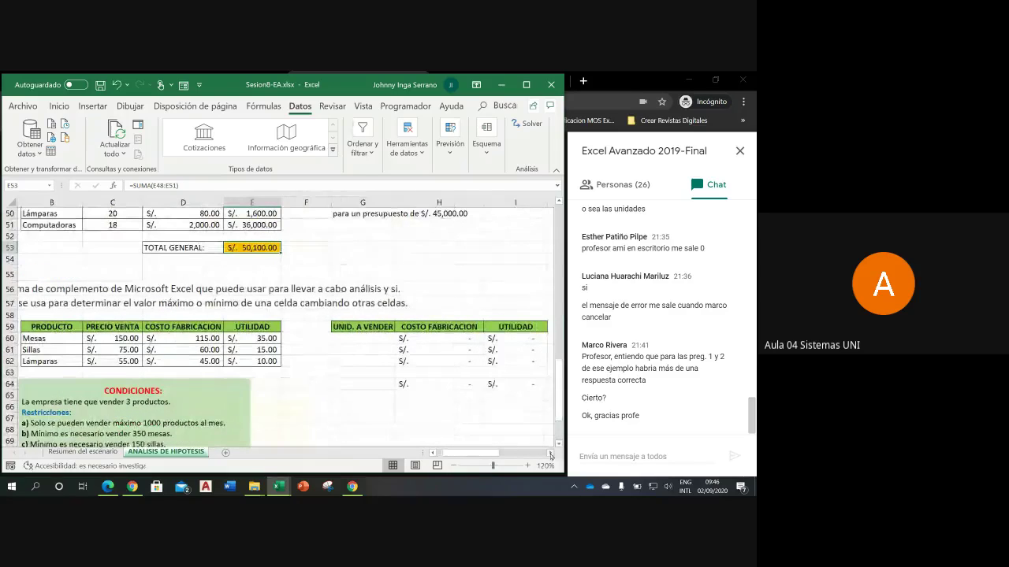
scroll(430, 431, "down", 1)
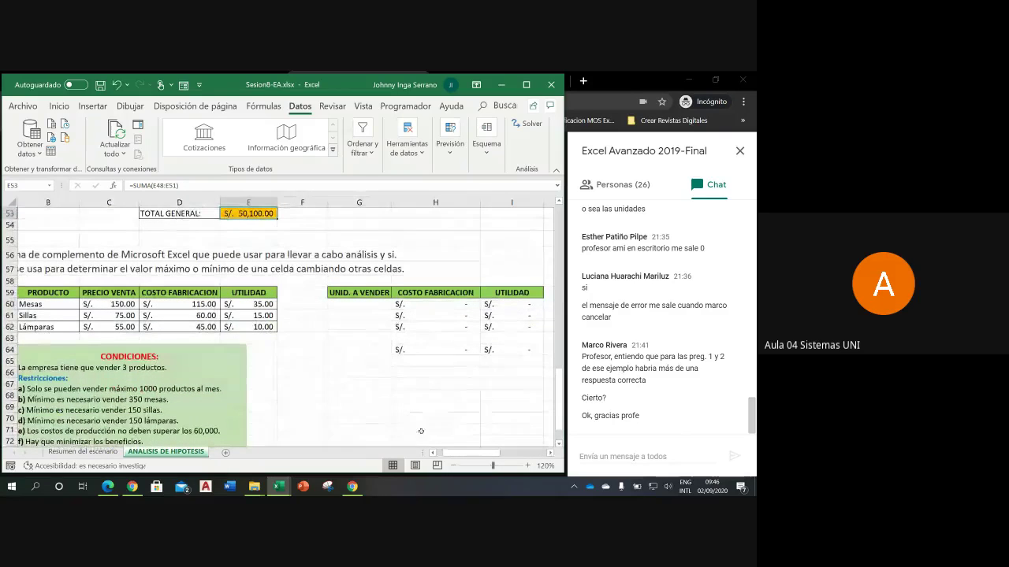
scroll(425, 433, "down", 1)
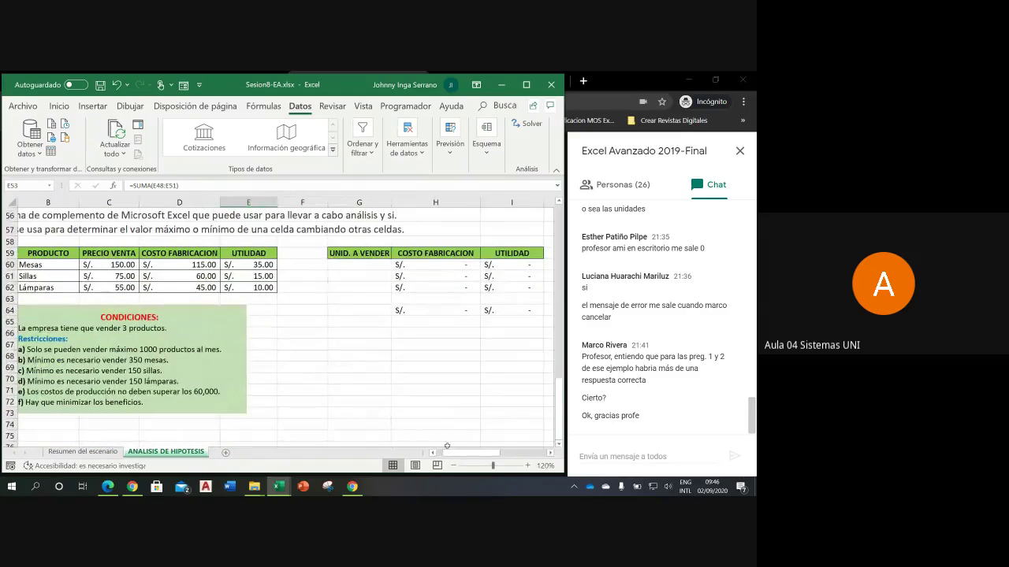
mouse_move(51, 254)
left_mouse_down()
mouse_move(96, 289)
mouse_move(235, 288)
left_mouse_up()
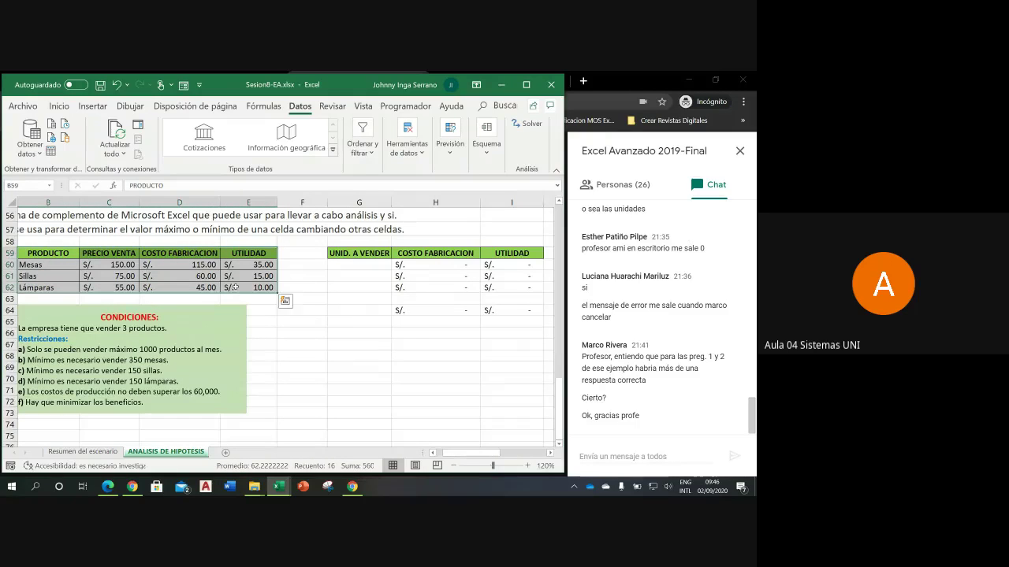
left_click(432, 454)
left_click(100, 264)
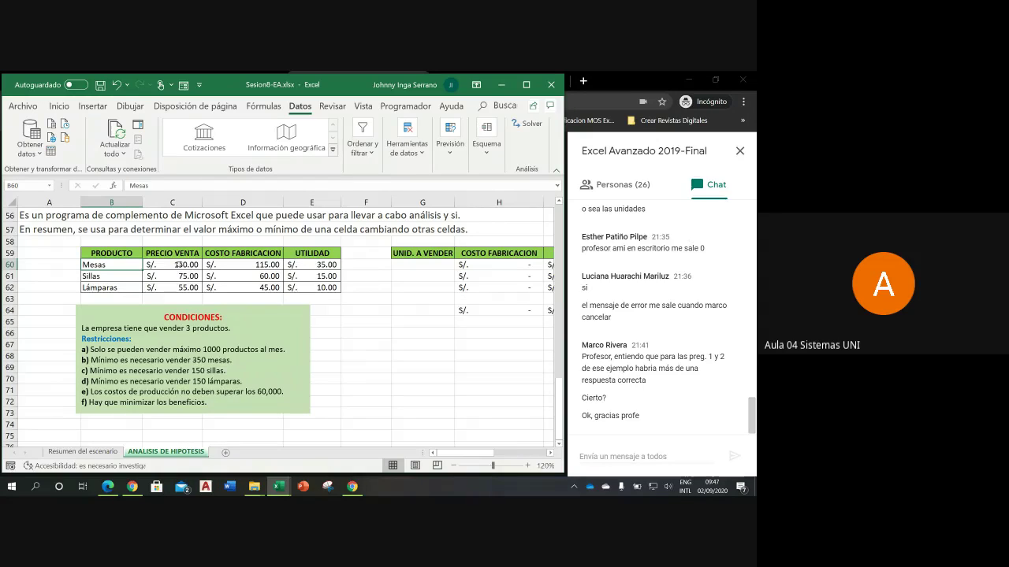
left_click(178, 265)
left_click(181, 276)
left_click(181, 288)
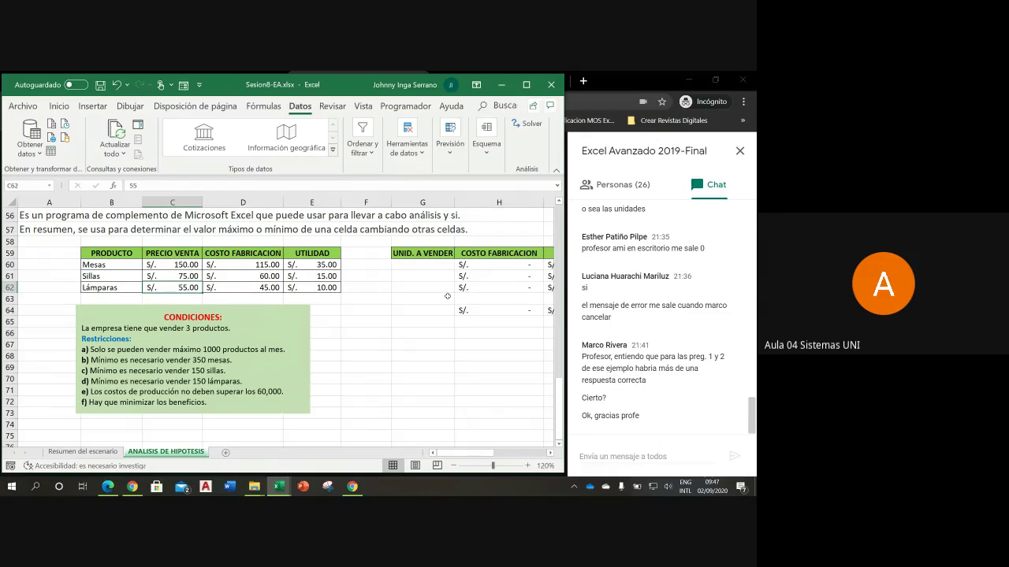
left_click(183, 265)
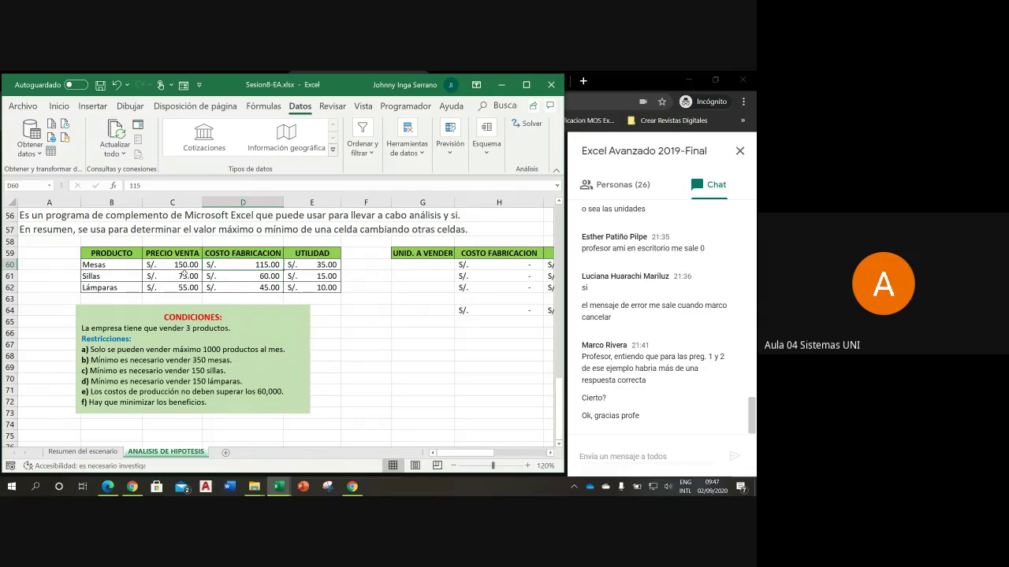
left_click(213, 263)
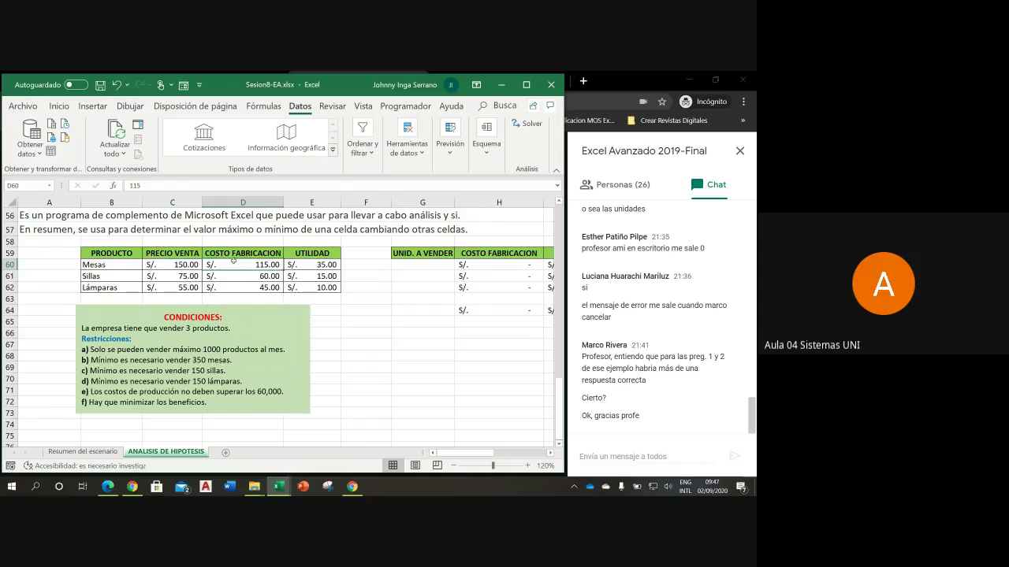
left_click(331, 266)
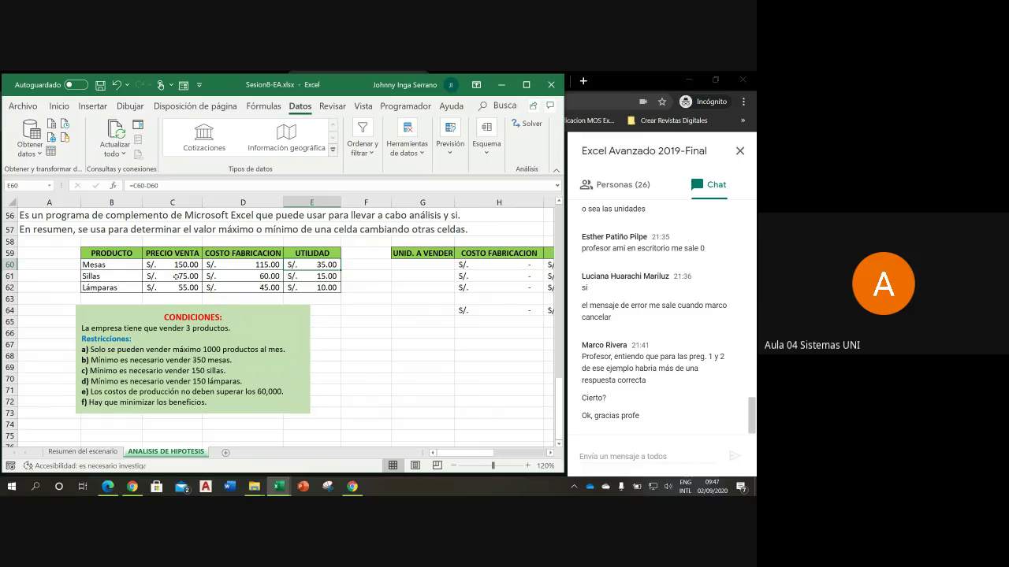
left_click(176, 277)
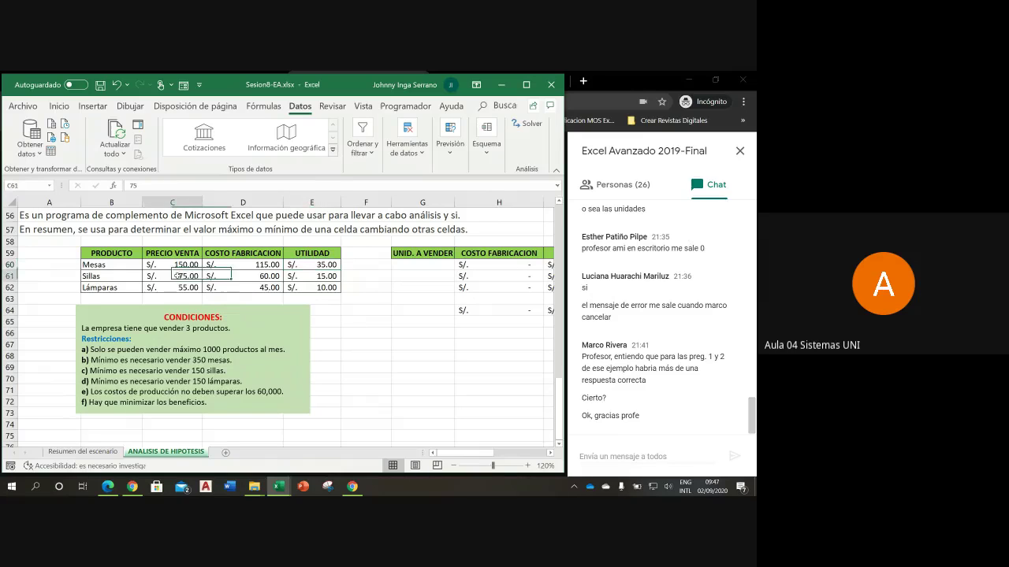
left_click(261, 275)
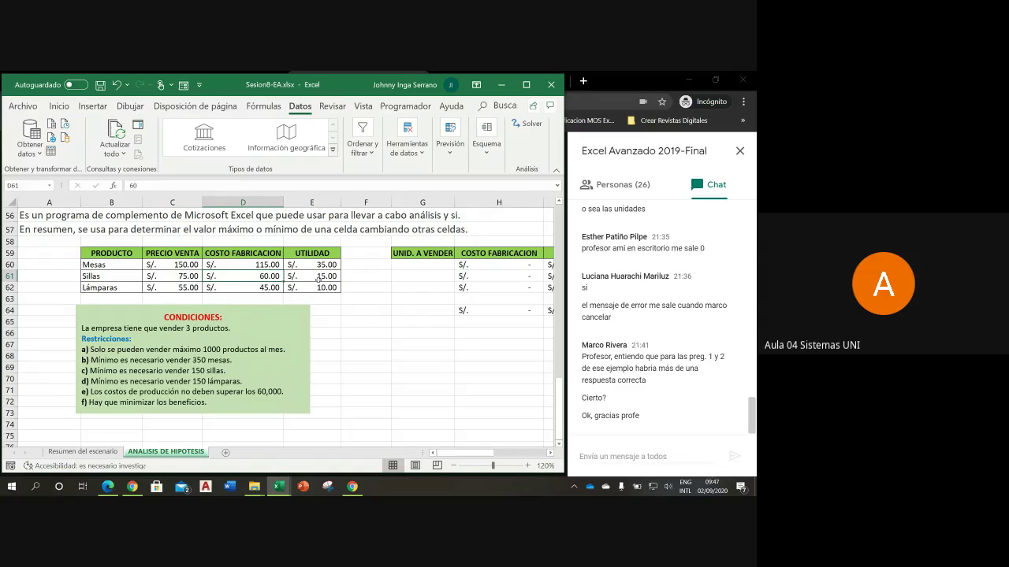
left_click(318, 278)
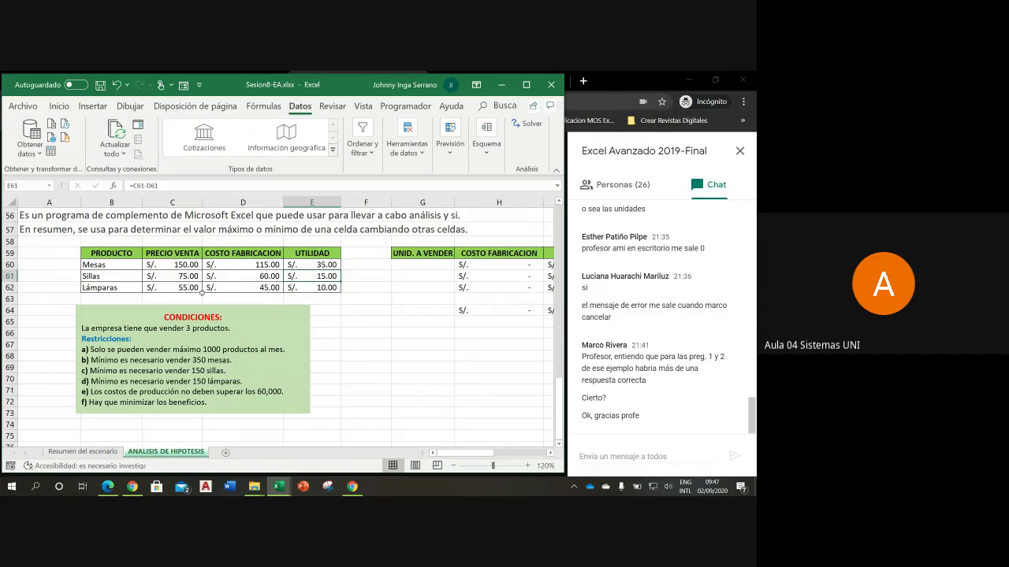
left_click(188, 288)
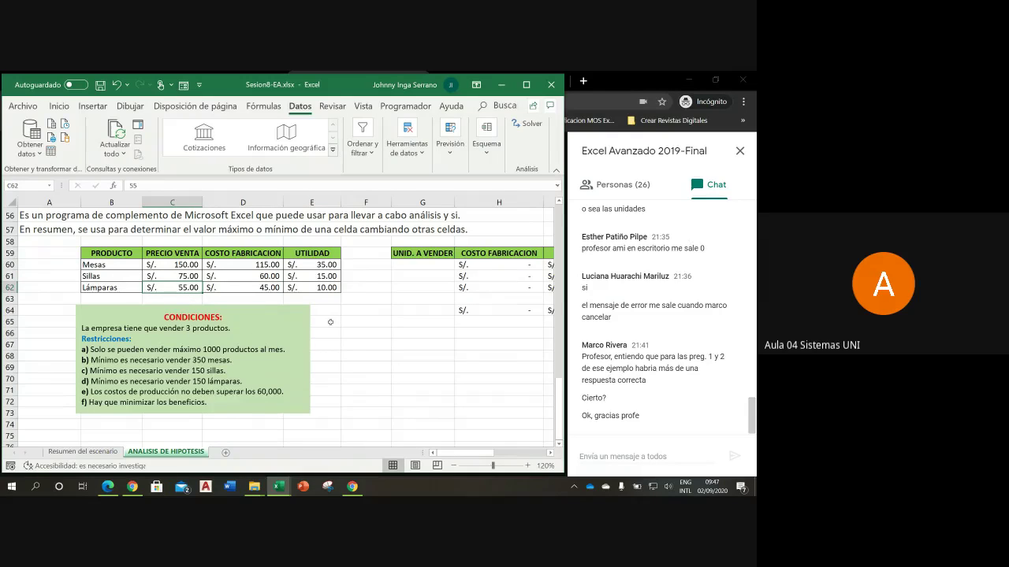
left_click(245, 289)
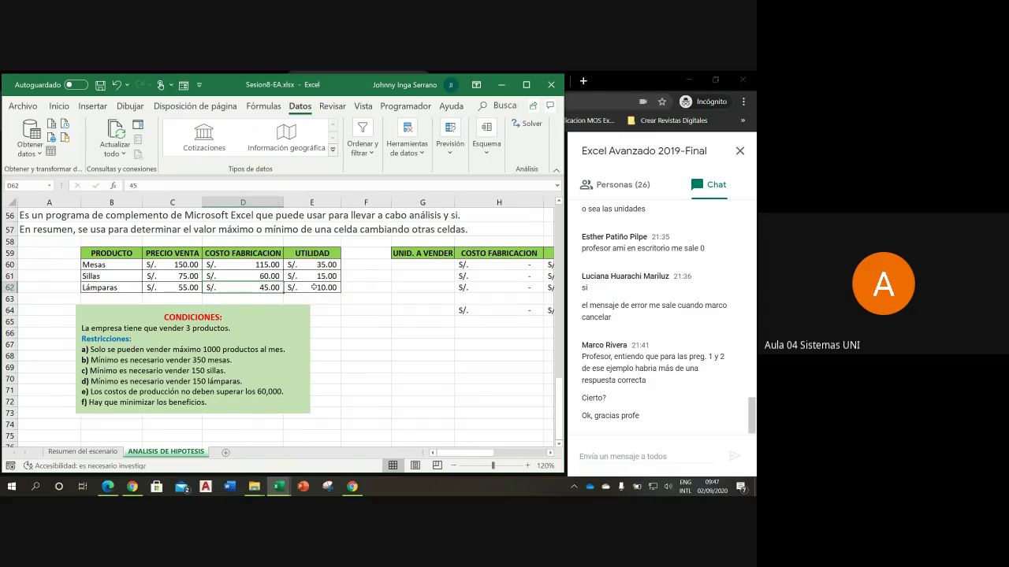
left_click(313, 287)
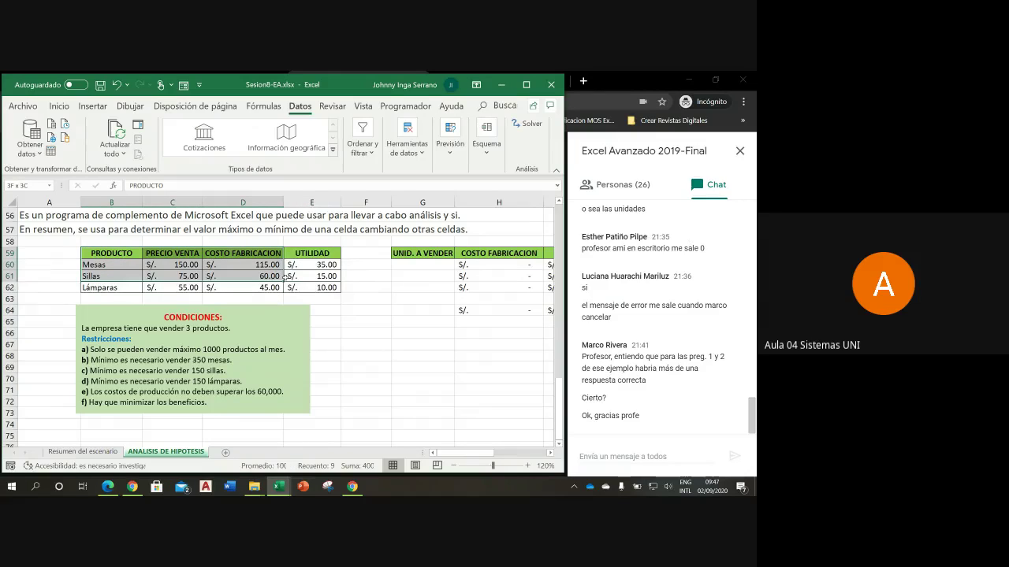
left_click_drag(117, 253, 319, 287)
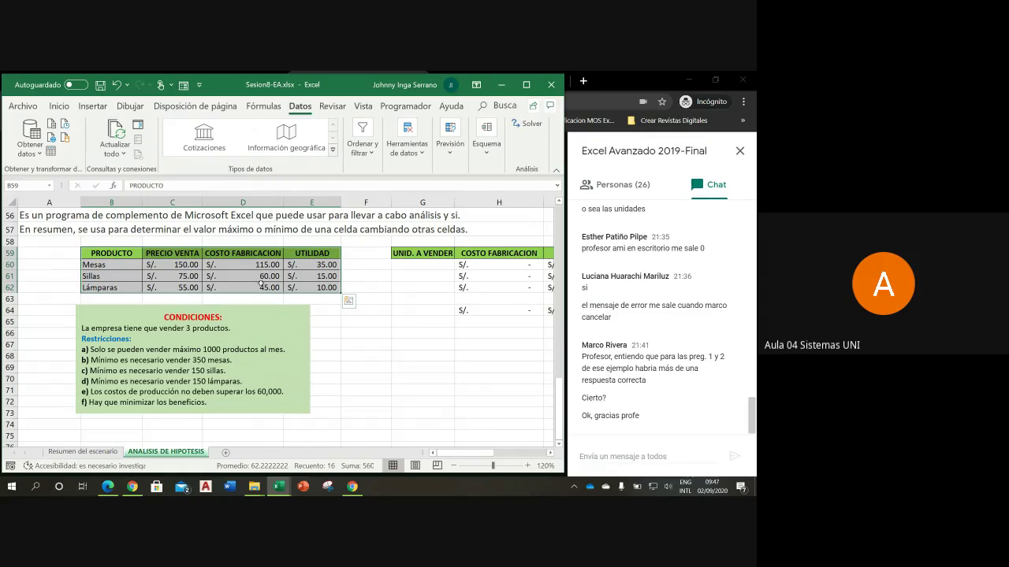
- Review the empty units-to-sell cells for Mesas, Sillas and Lámparas in the product table
left_click(386, 288)
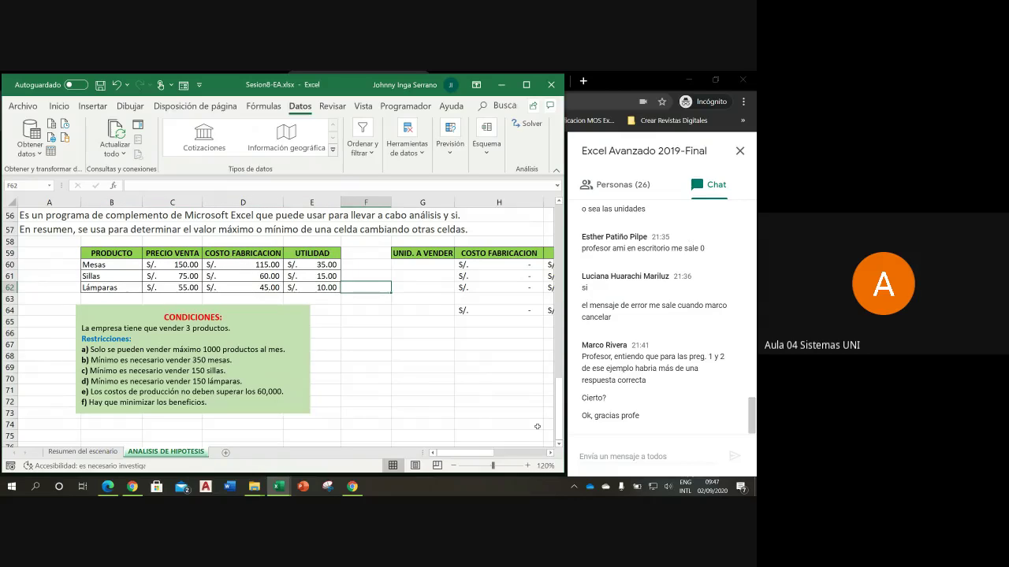
left_click(550, 456)
left_click(550, 456)
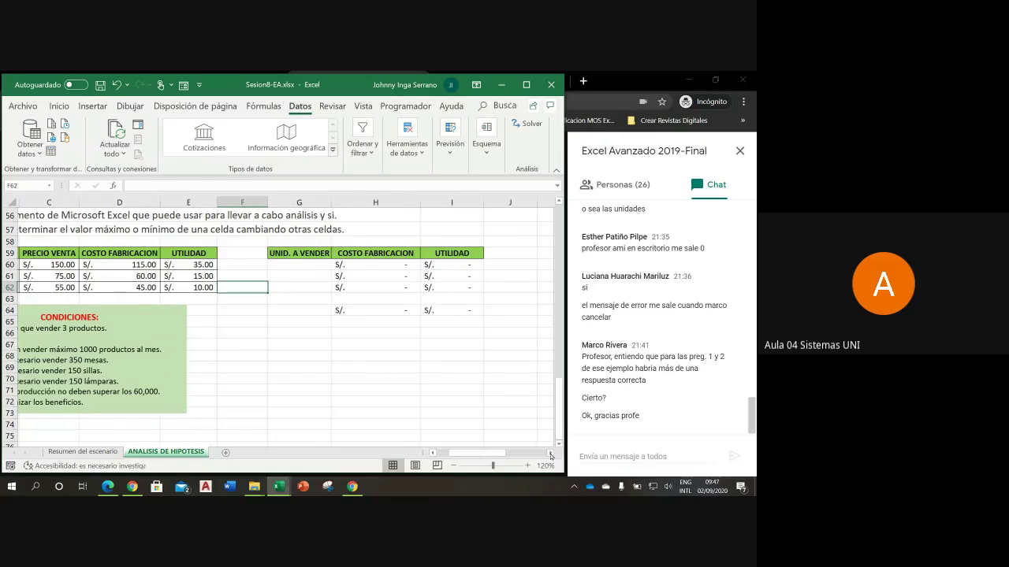
left_click(286, 253)
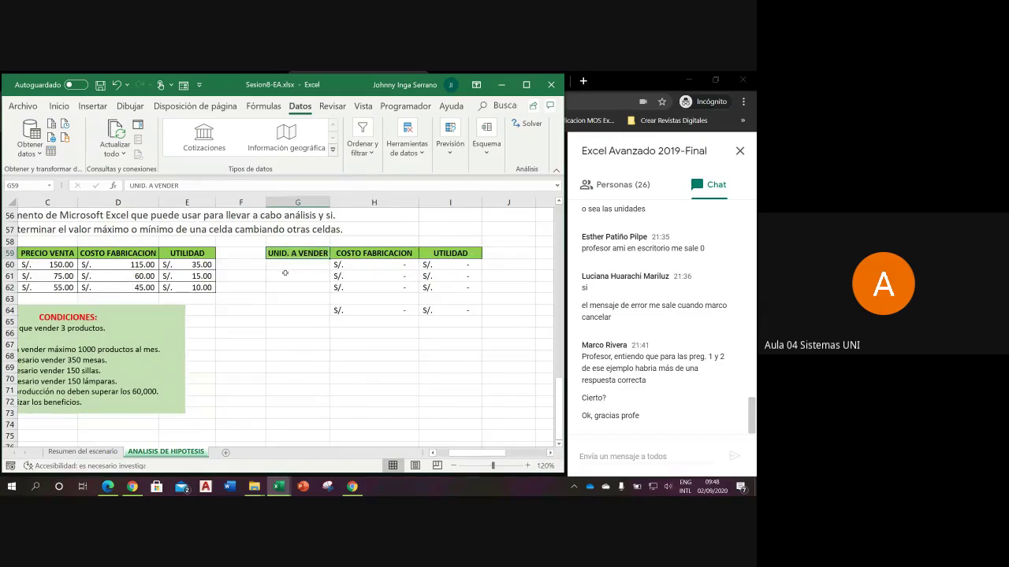
left_click(303, 268)
left_click(301, 275)
left_click(301, 285)
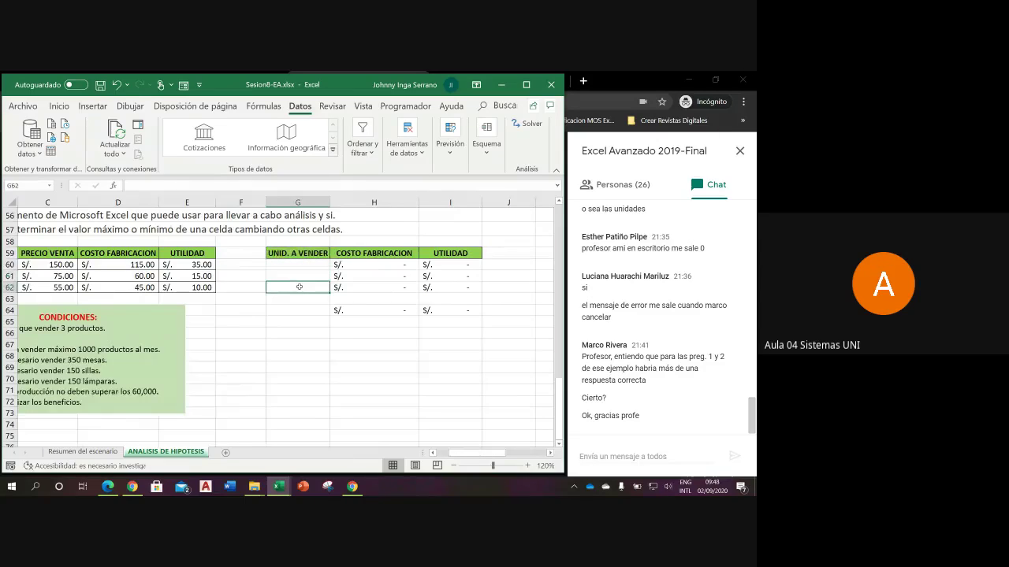
left_click(301, 272)
left_click(301, 265)
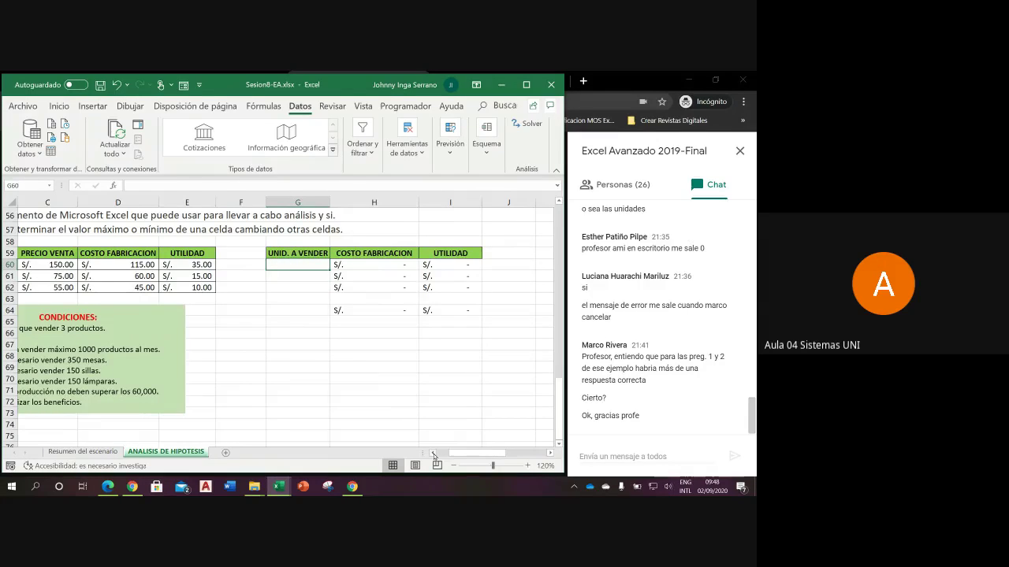
left_click(433, 454)
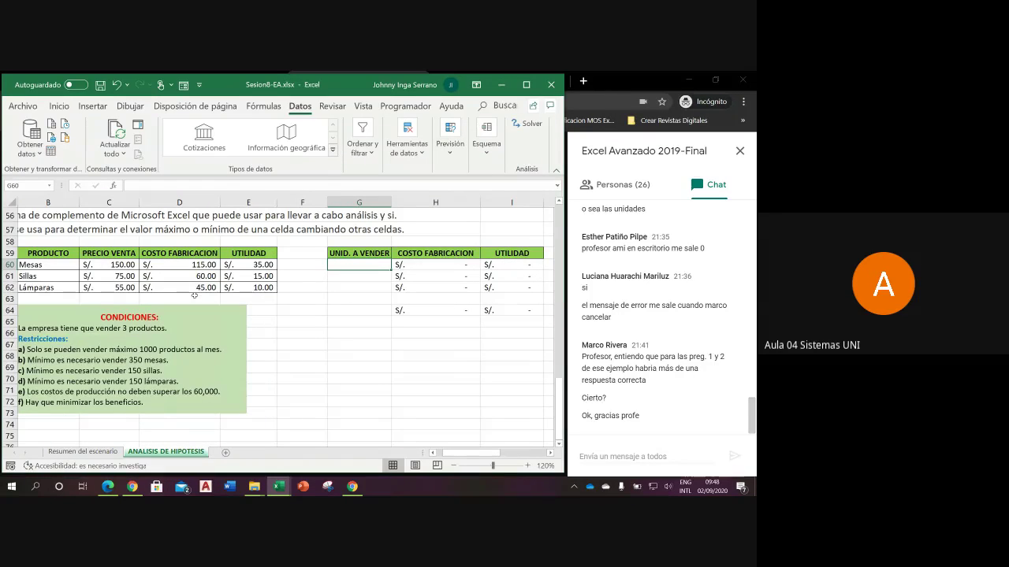
left_click(339, 286)
left_click(355, 274)
left_click(358, 289)
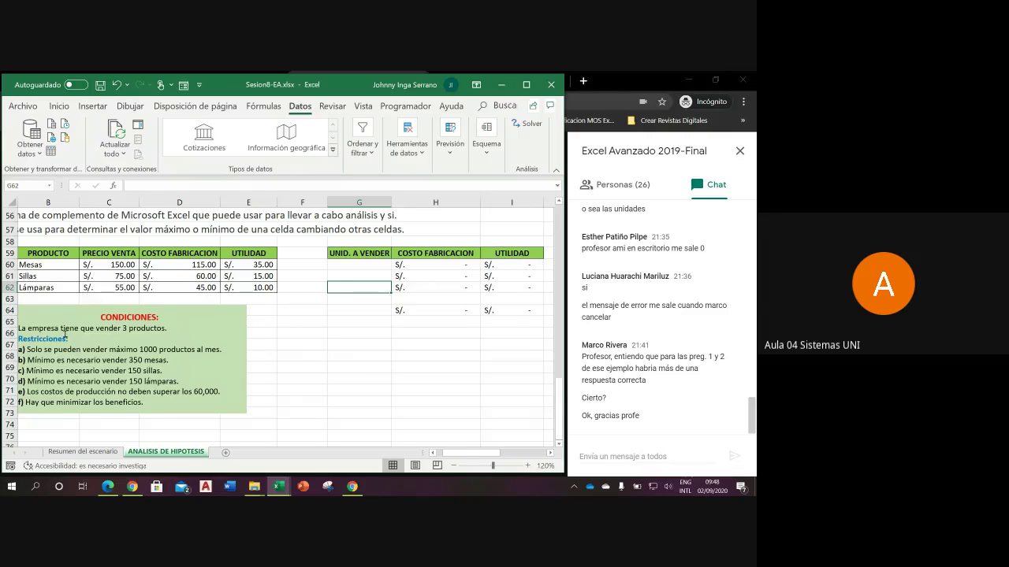
- Move the CONDICIONES box right to columns D–G and start editing its first restriction
left_click(173, 312)
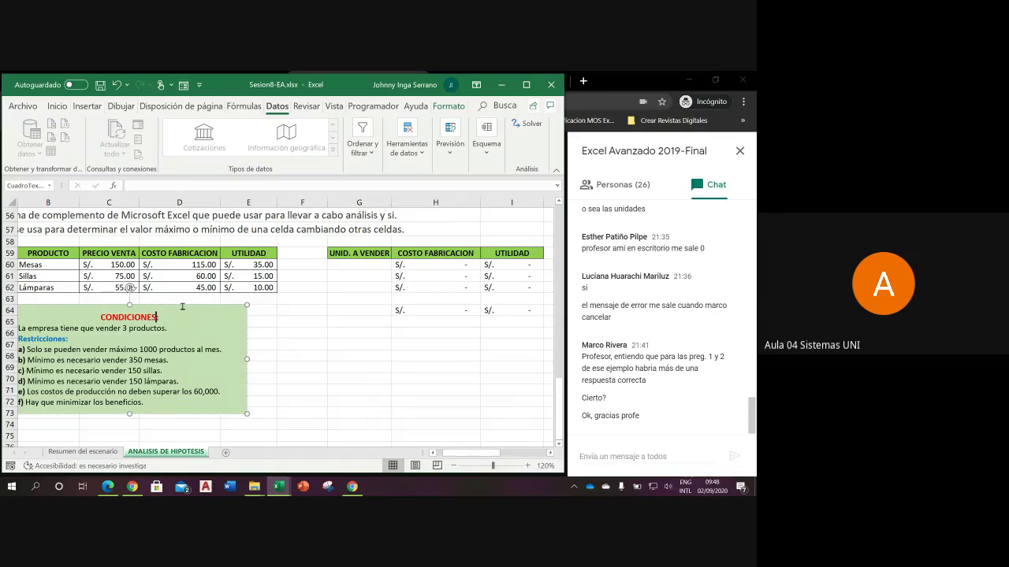
left_click_drag(183, 305, 324, 306)
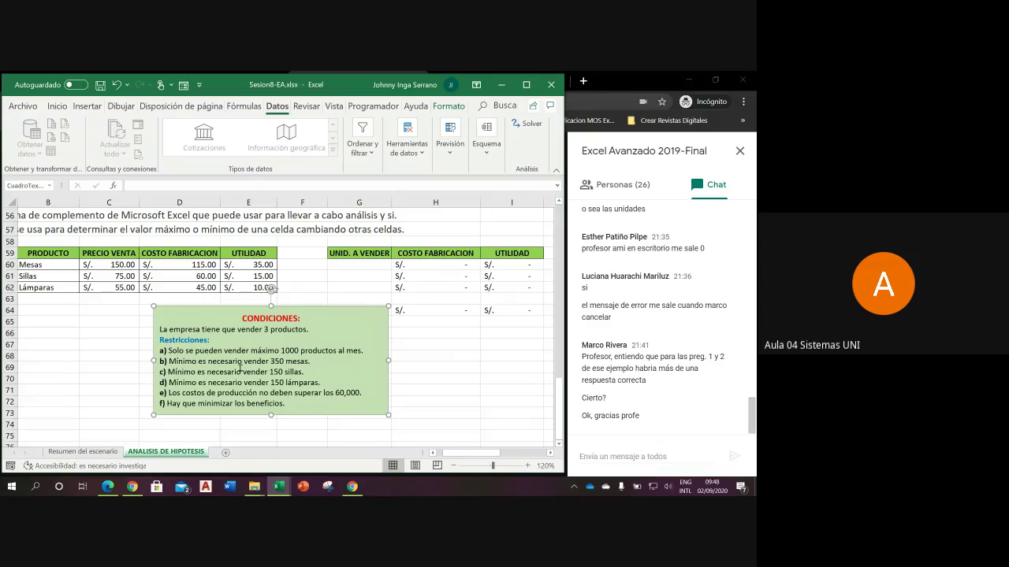
left_click(170, 351)
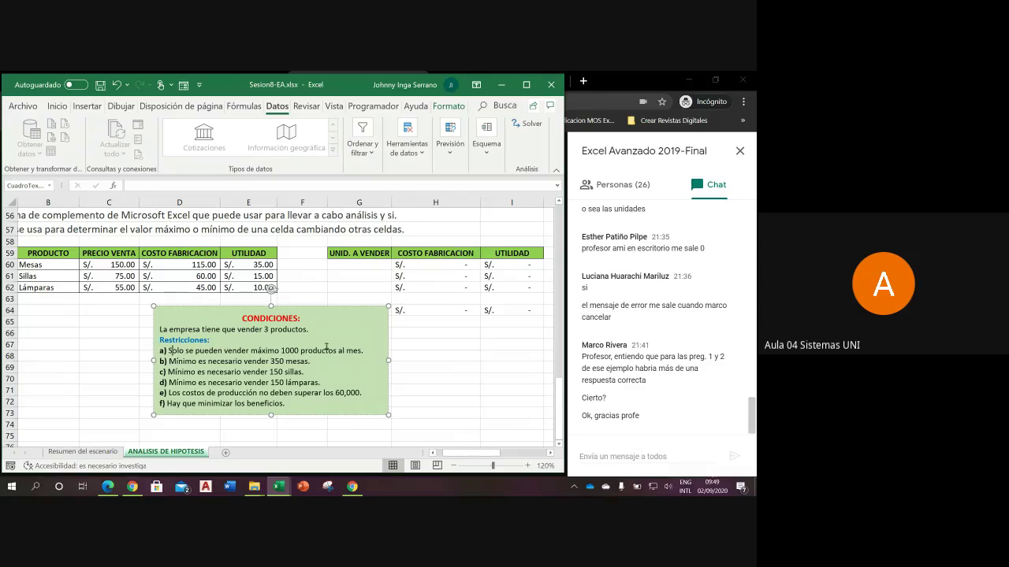
- Enter 350, 150, 150 units in G60:G62 and check totals H64 (56,000.00) and I64 (16,000.00)
left_click(365, 265)
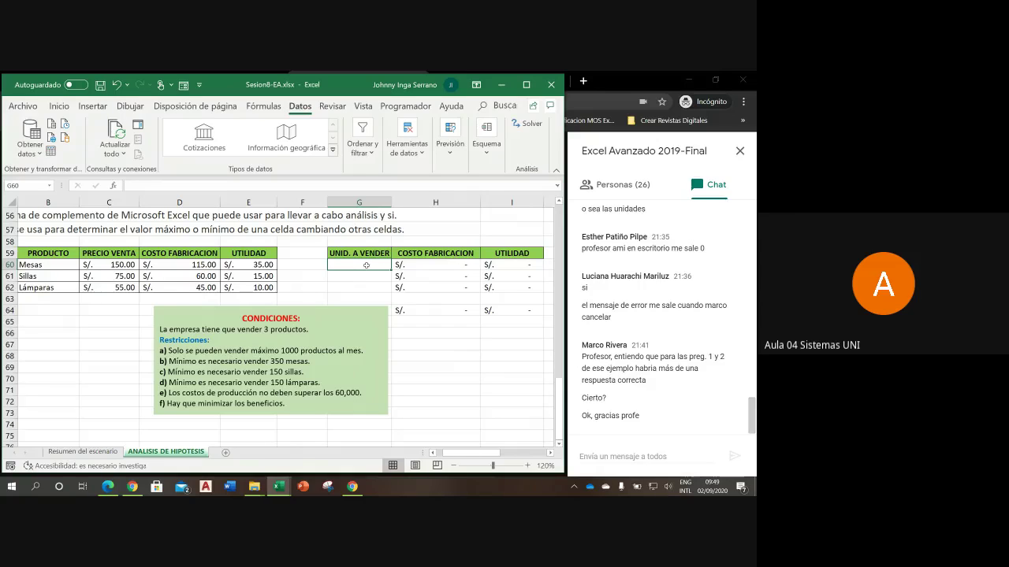
type("350")
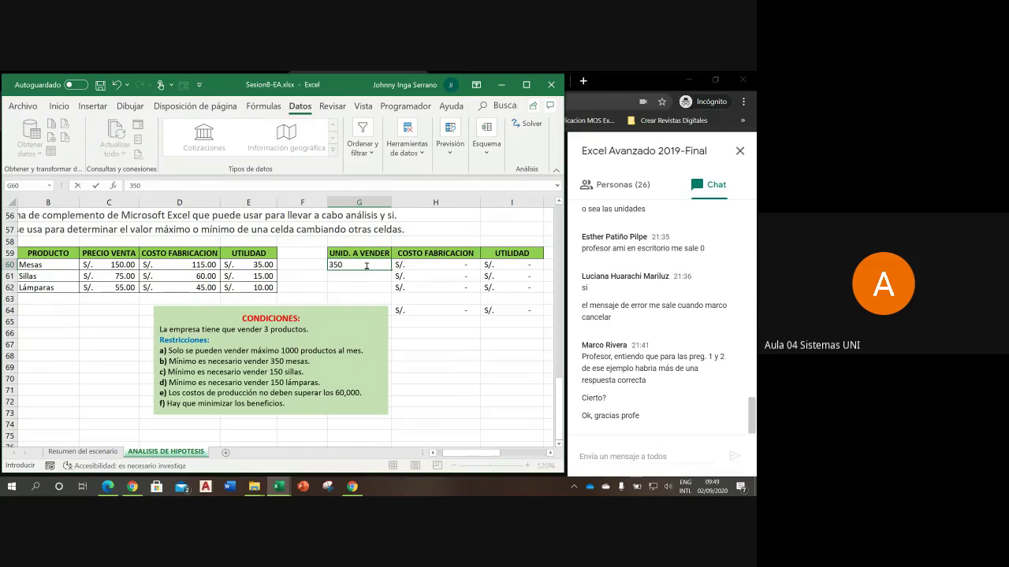
key("Return")
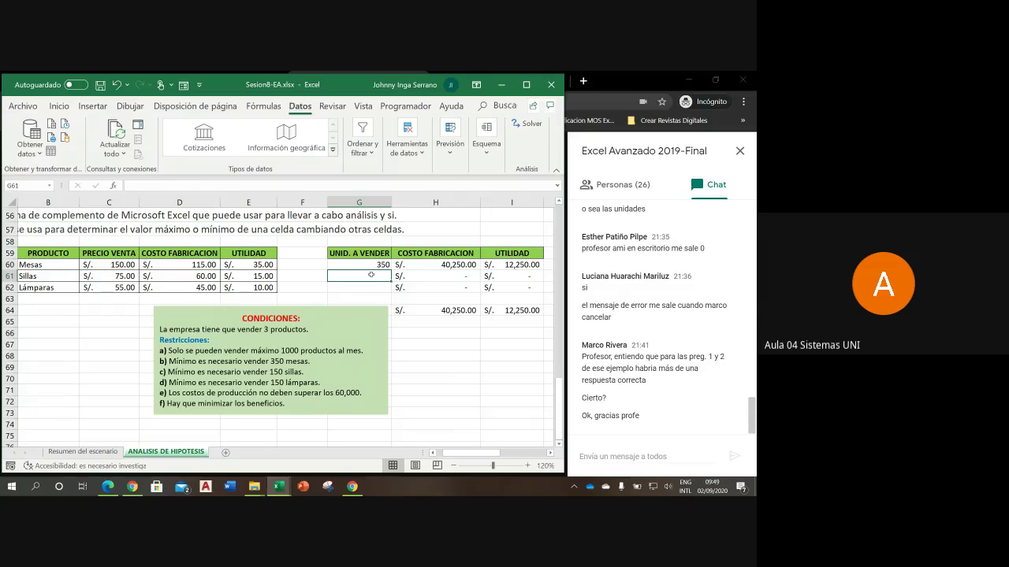
type("150")
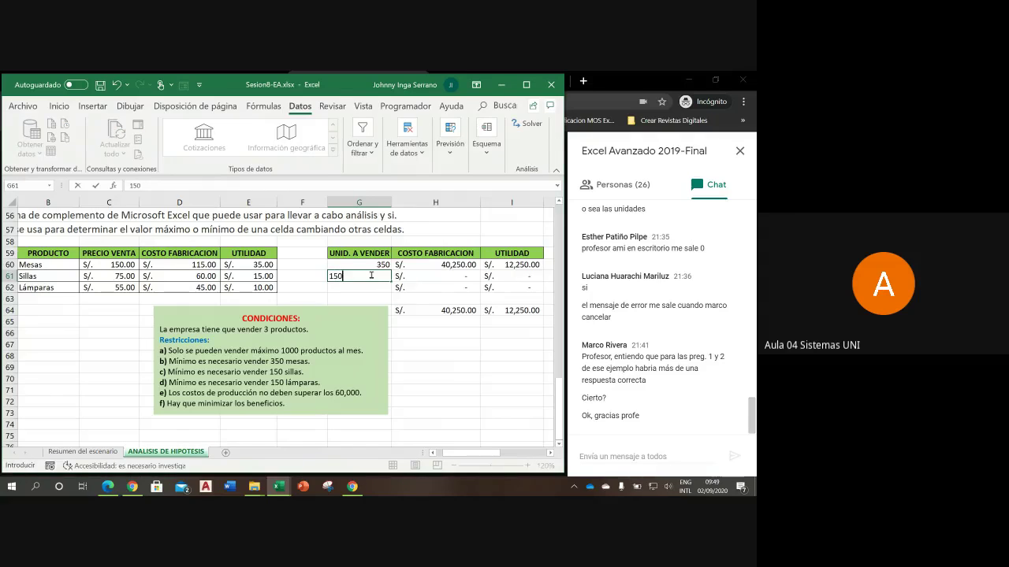
key("Return")
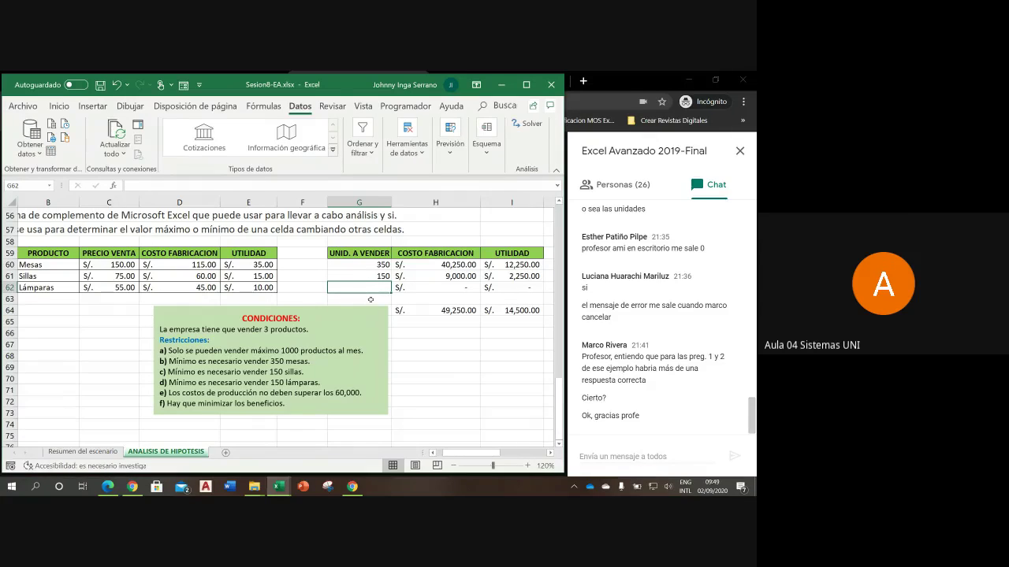
type("150")
key("Return")
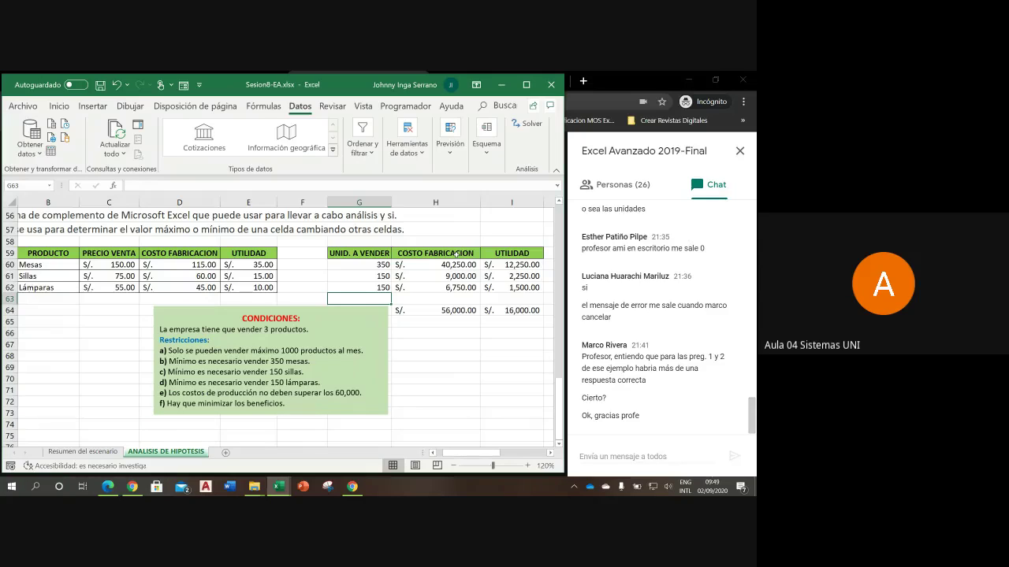
left_click(439, 312)
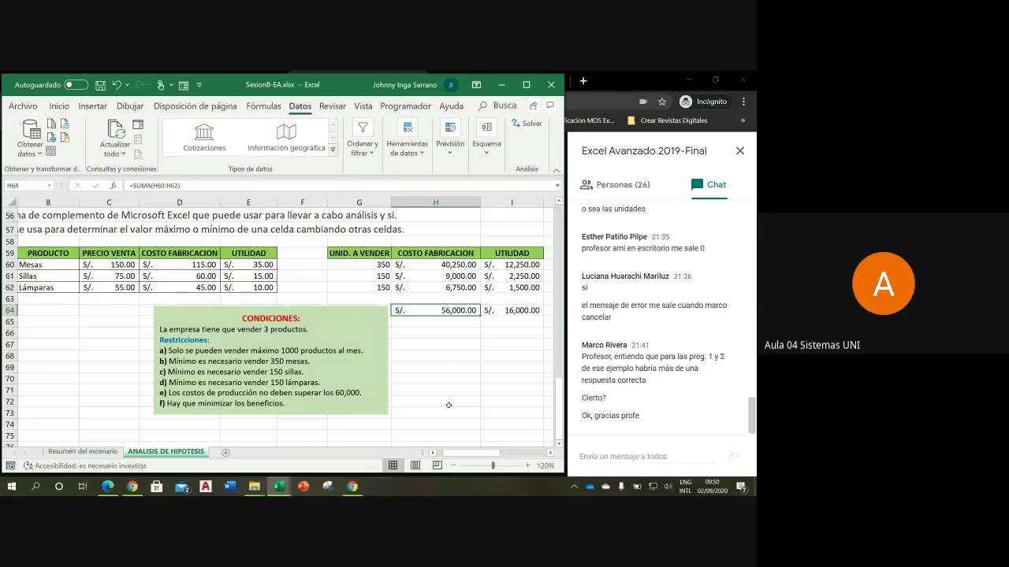
left_click(524, 310)
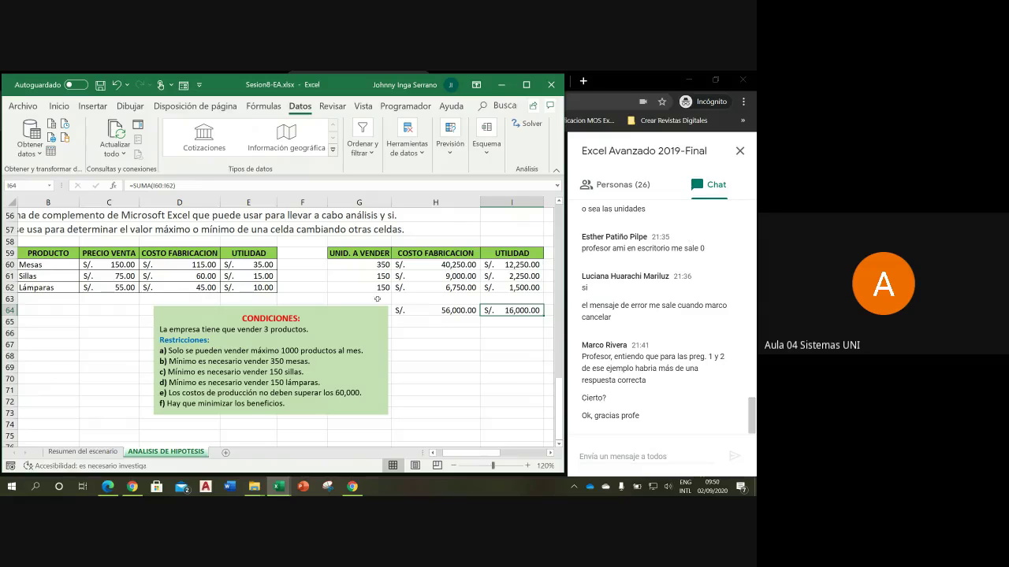
left_click(369, 276)
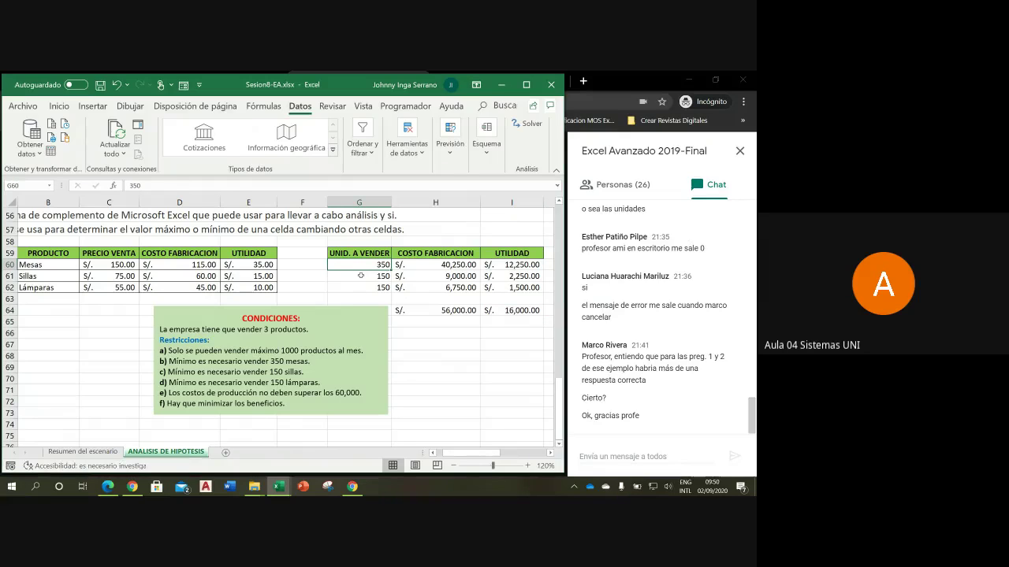
left_click(362, 288)
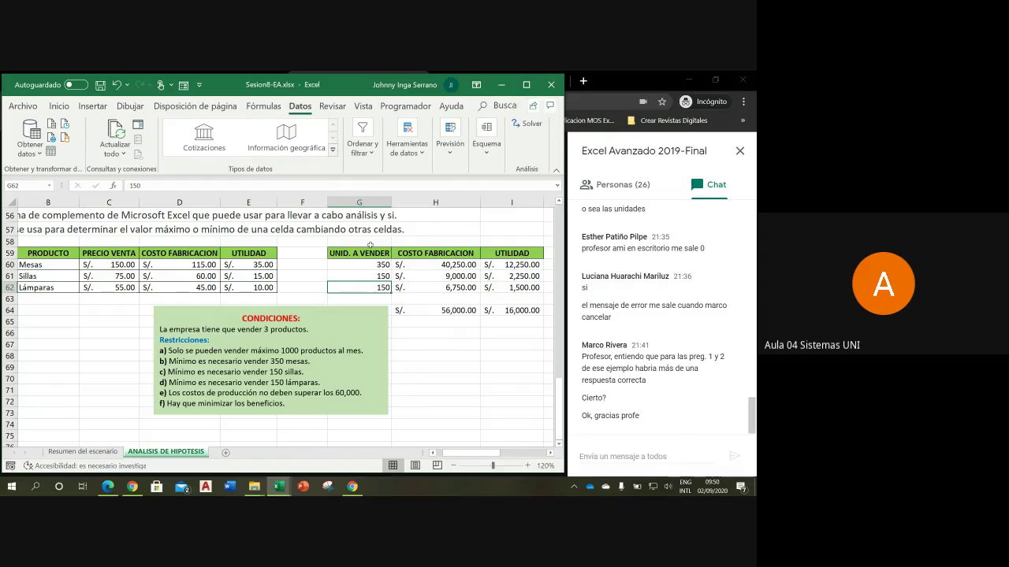
left_click(358, 265)
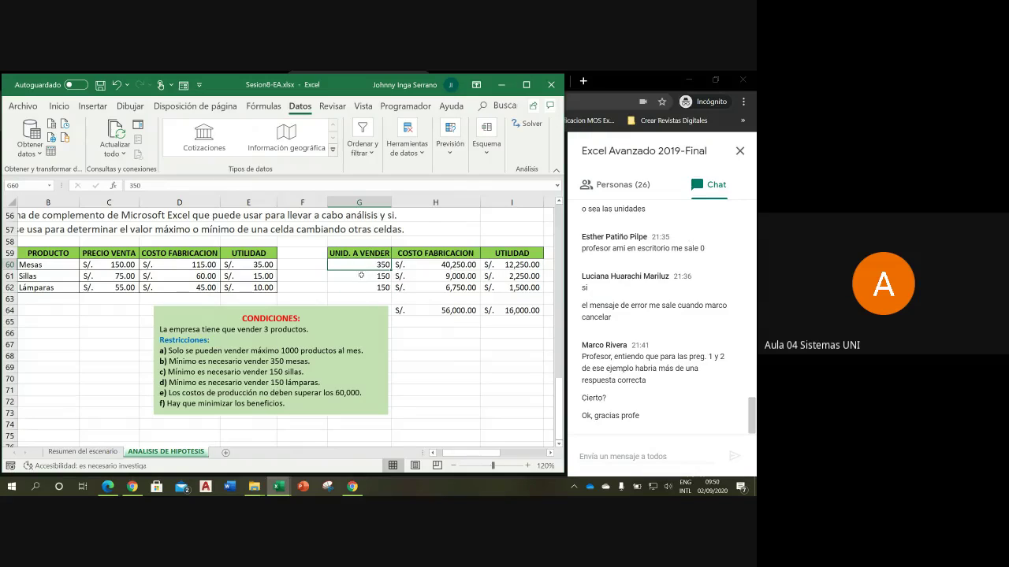
left_click(360, 276)
left_click(363, 287)
left_click(362, 277)
left_click(363, 265)
left_click(366, 275)
left_click(366, 287)
left_click(369, 275)
left_click(374, 261)
left_click(431, 265)
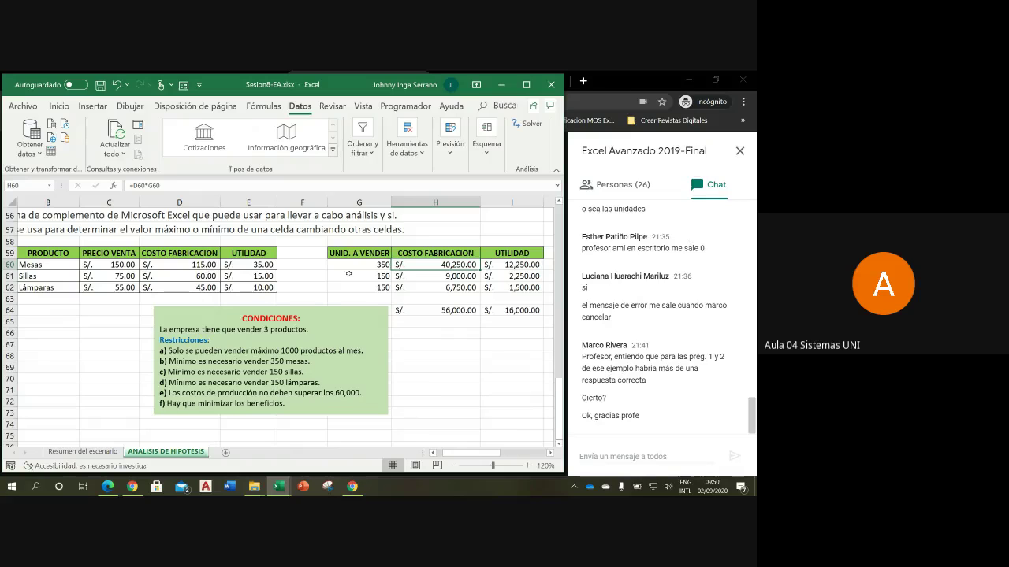
double_click(429, 266)
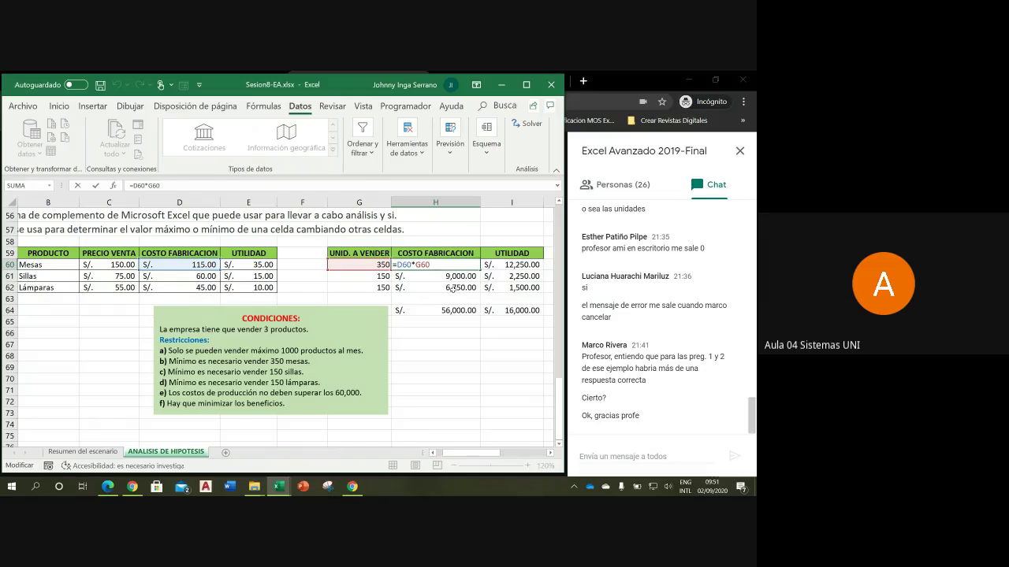
double_click(447, 276)
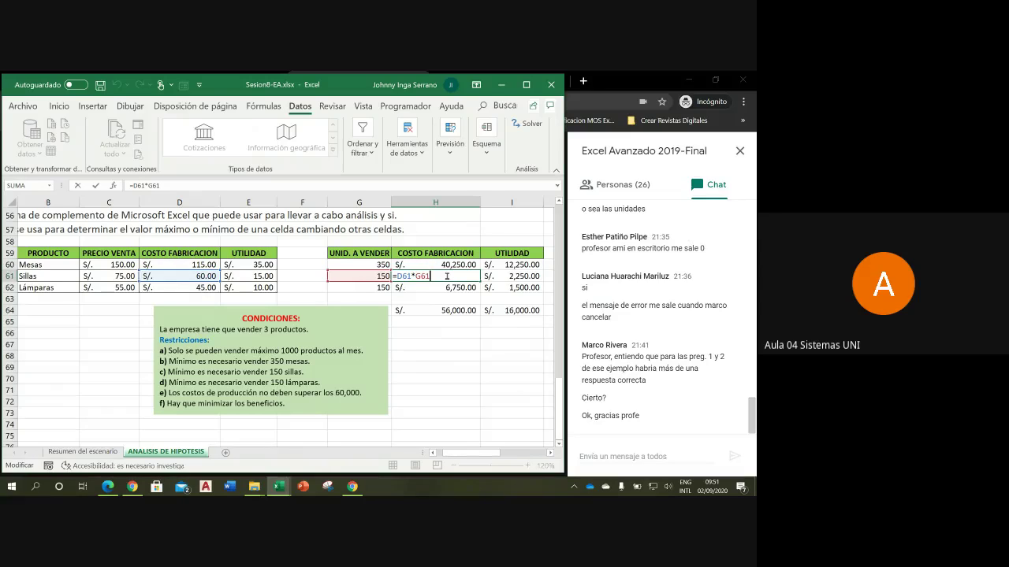
key("Return")
key("F2")
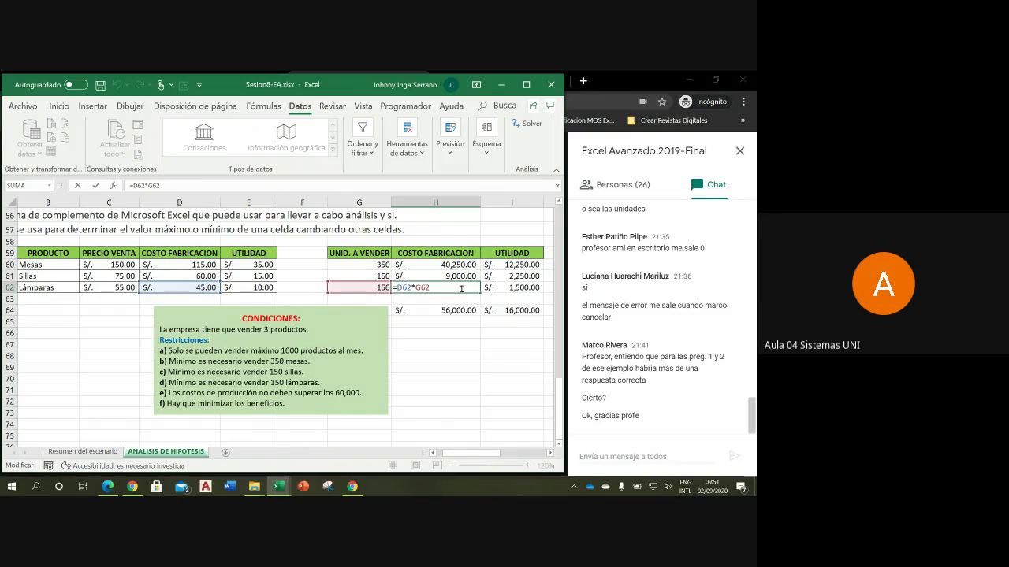
key("Return")
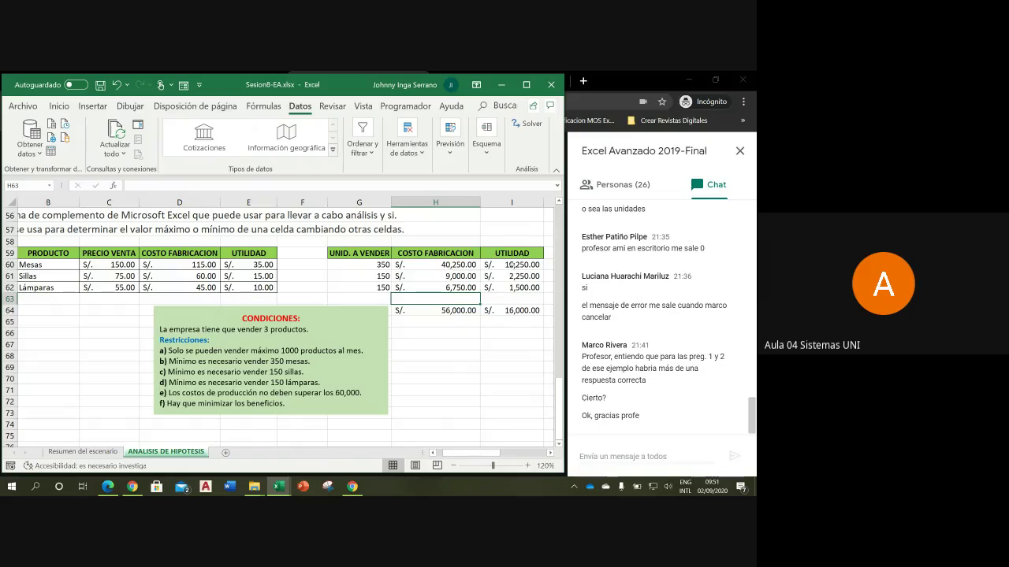
left_click(514, 265)
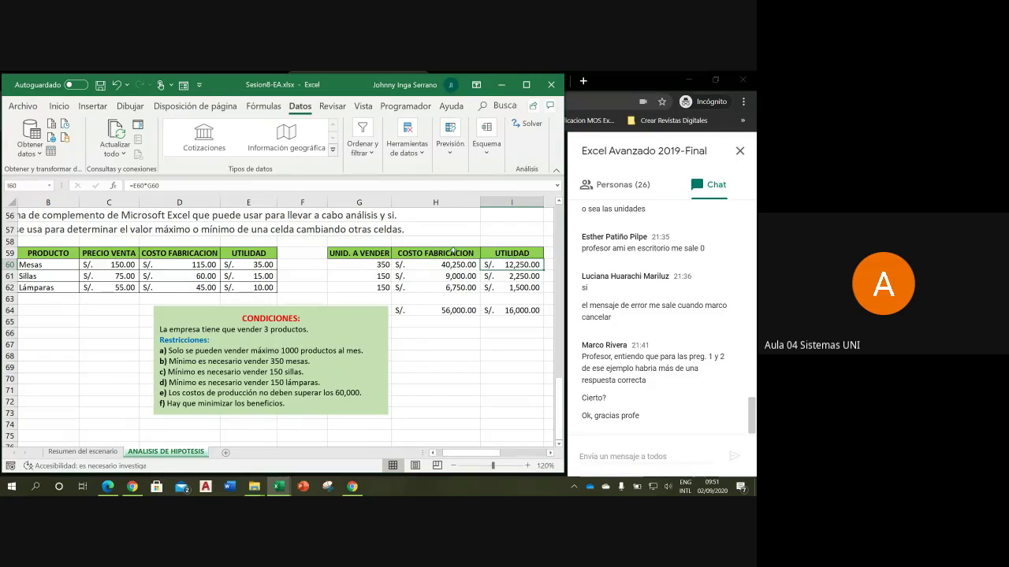
double_click(530, 265)
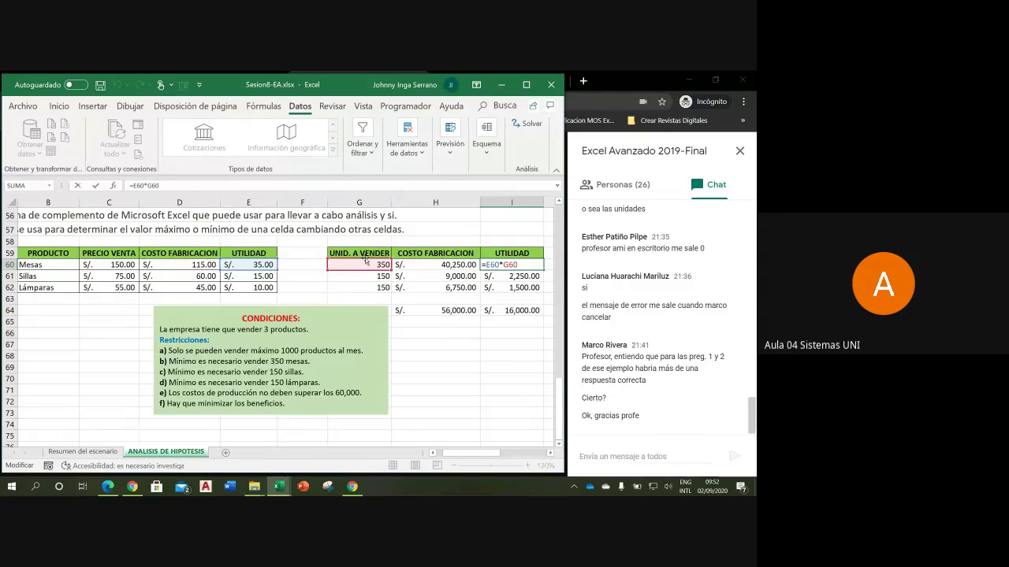
double_click(510, 274)
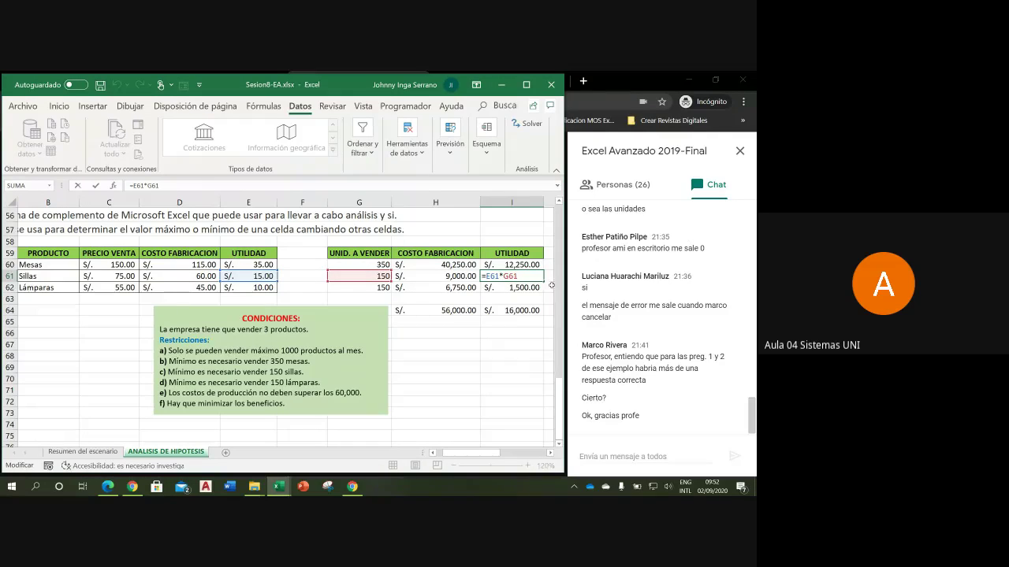
key("Return")
key("F2")
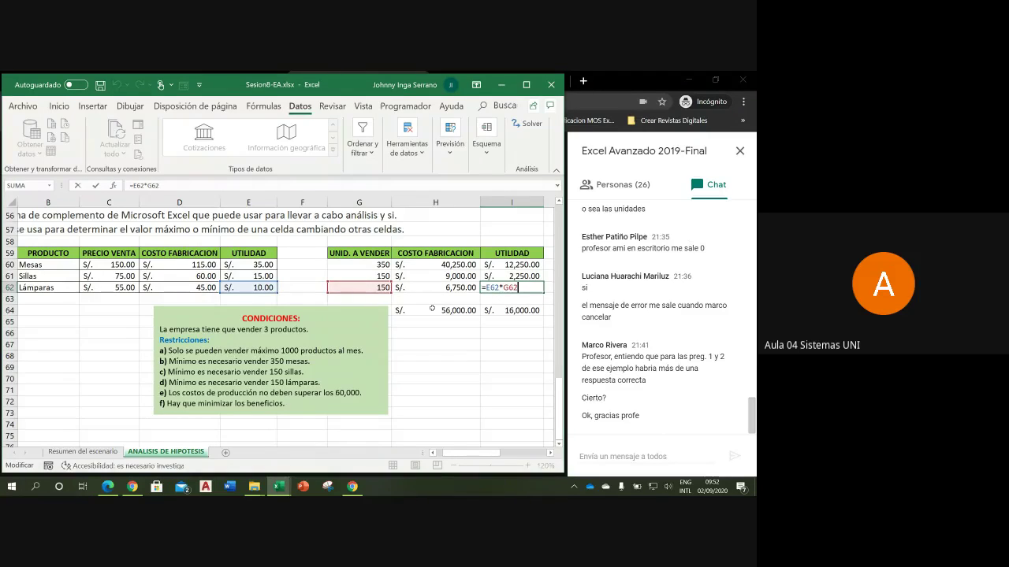
key("Return")
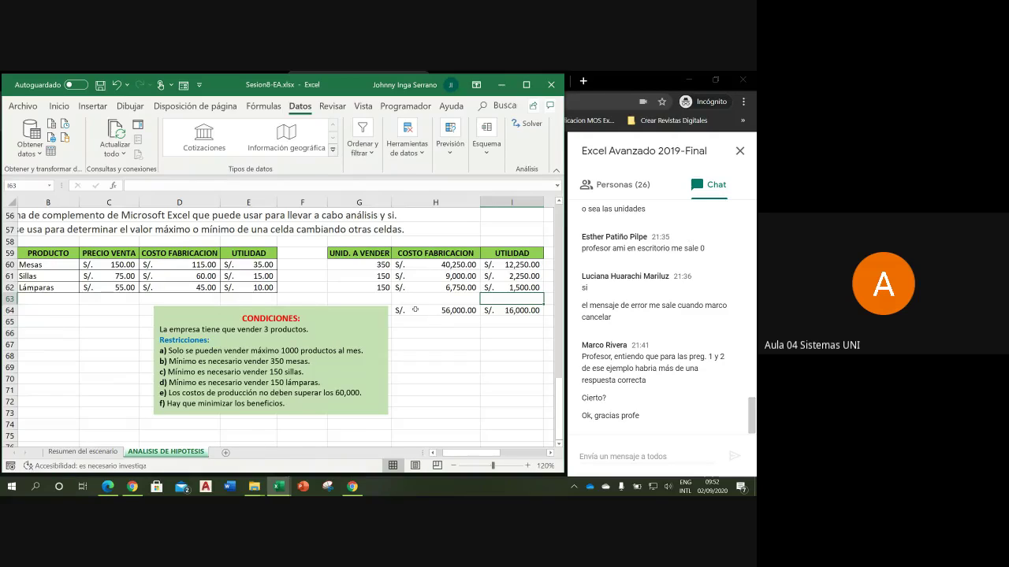
- Move the CONDICIONES box left so it starts at column B
left_click_drag(362, 265, 362, 287)
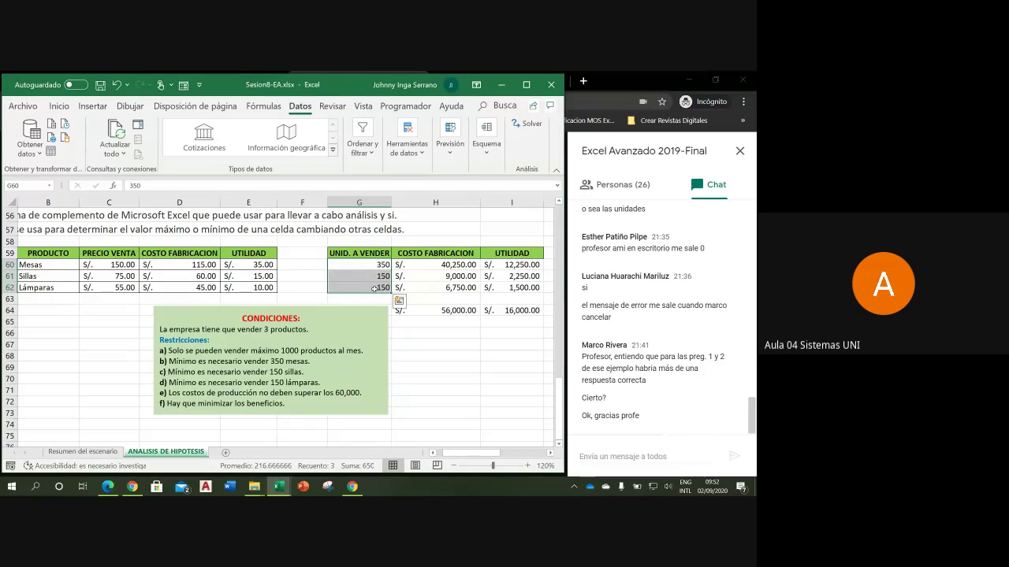
left_click(375, 289)
left_click(375, 276)
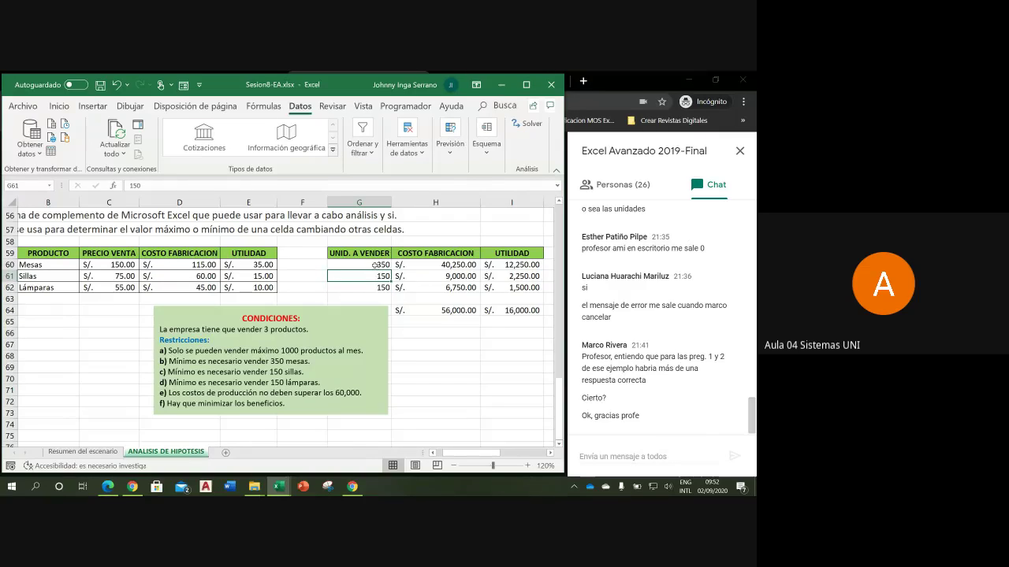
left_click(376, 266)
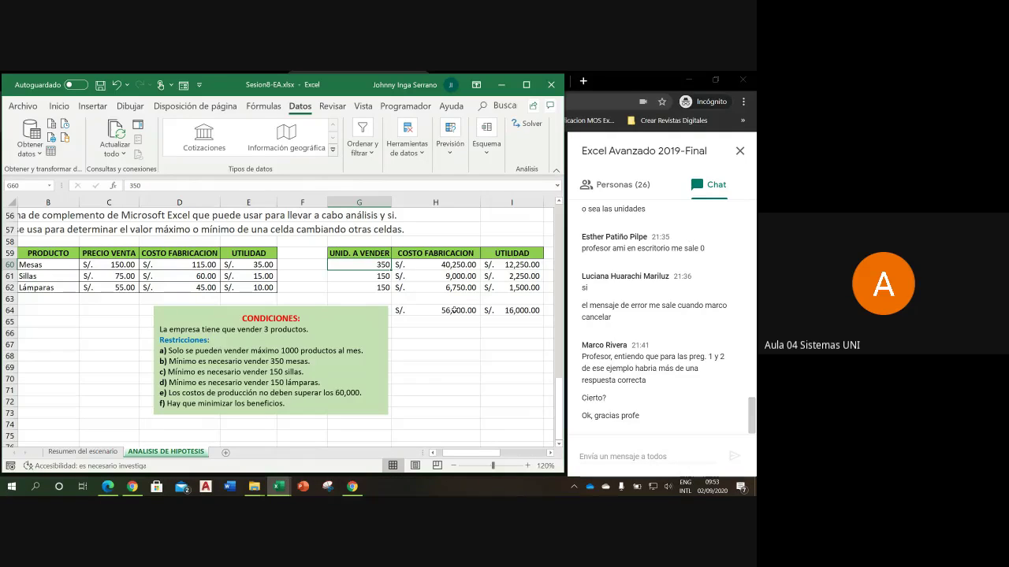
left_click(353, 305)
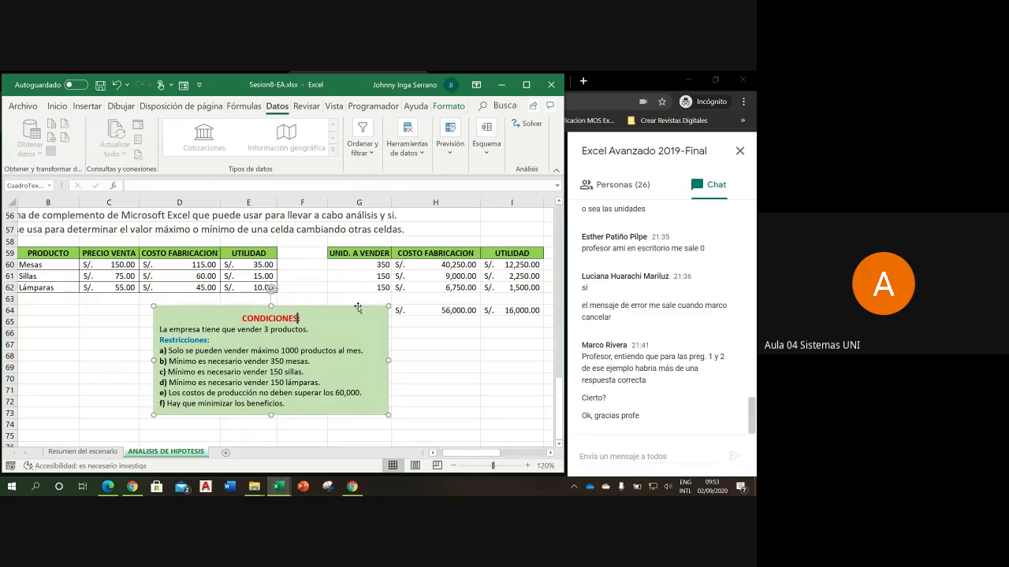
left_click_drag(353, 305, 274, 302)
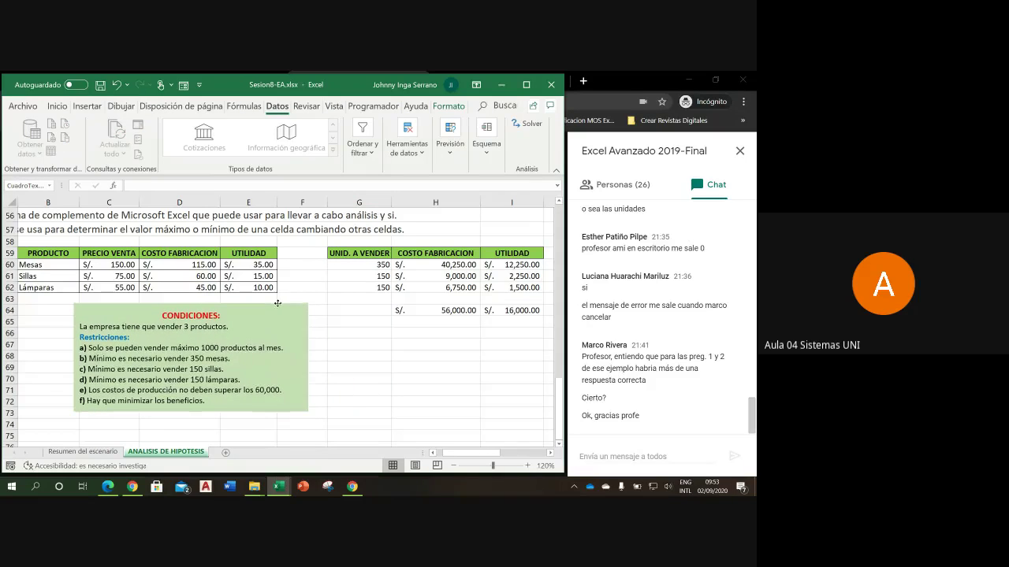
- Clear the 350, 150, 150 units in G60:G62 and select H64 (=SUMA(H60:H62))
left_click(360, 264)
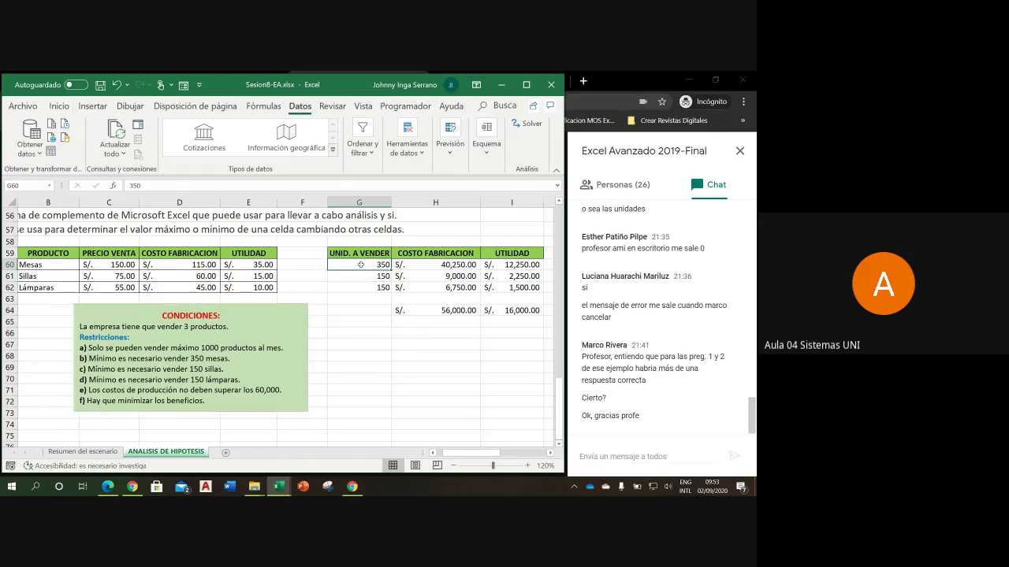
left_click_drag(362, 269, 361, 286)
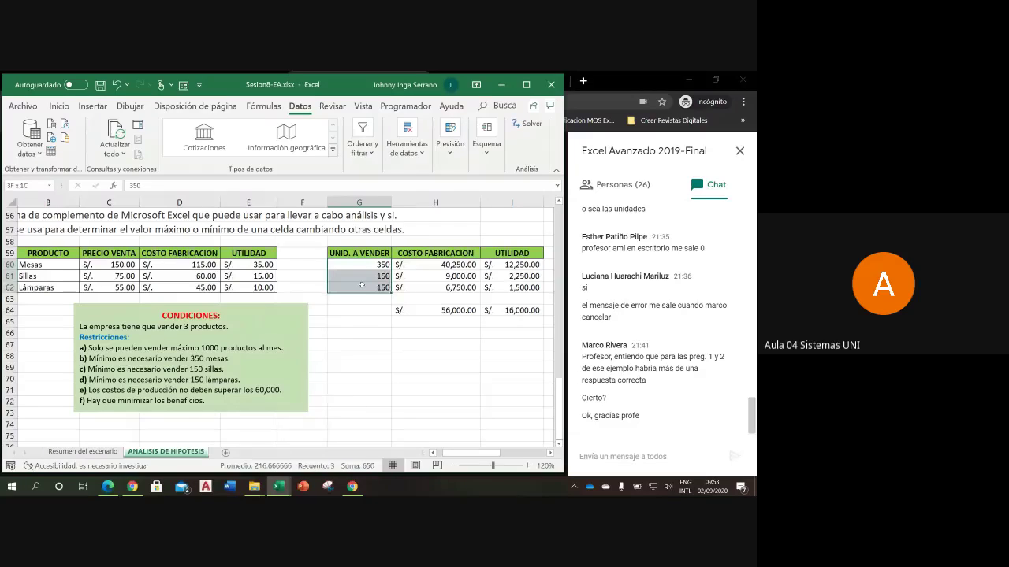
key("Delete")
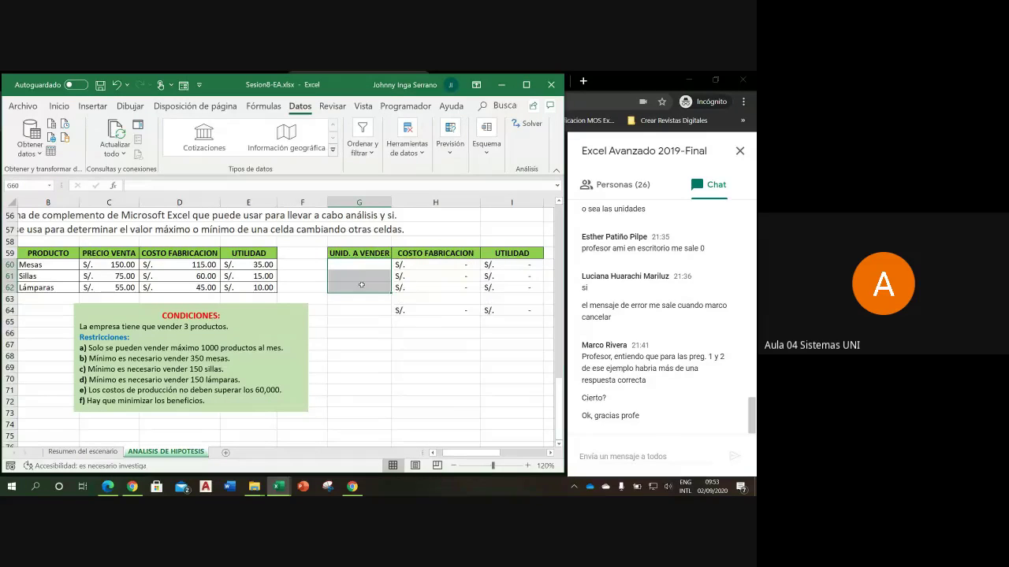
left_click(403, 309)
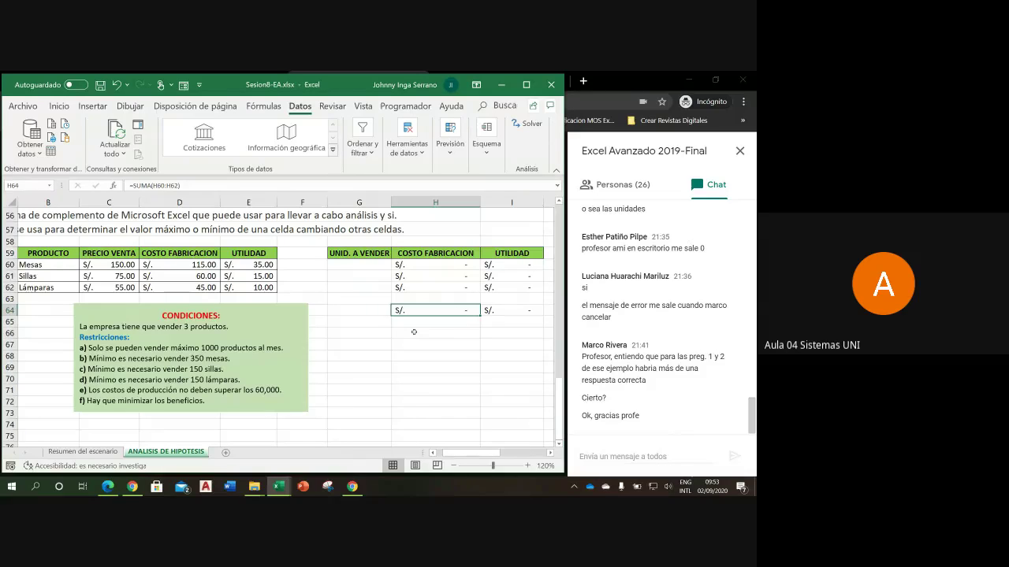
- Open Solver and set the objective to H64 with Max
left_click(530, 123)
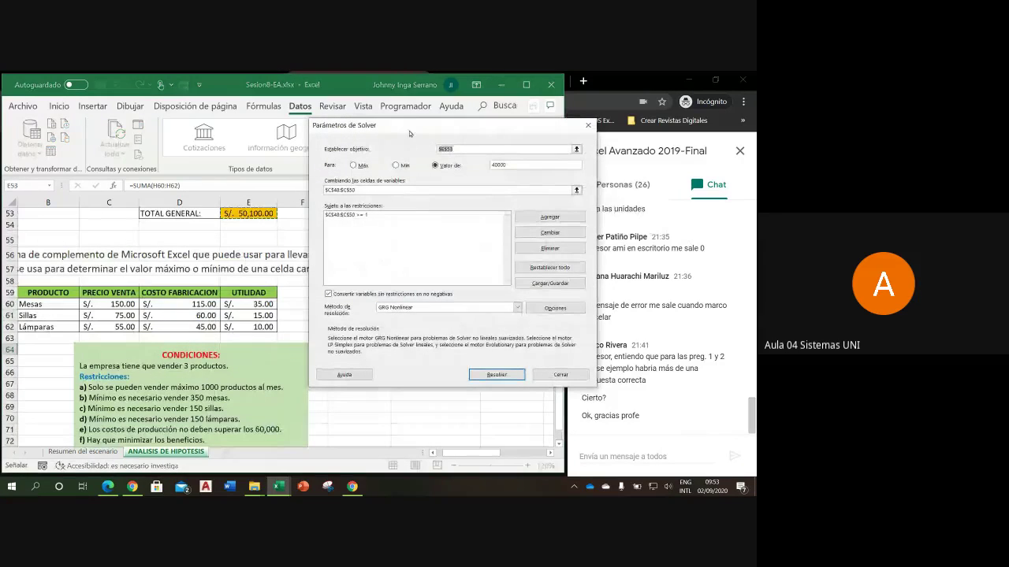
mouse_move(409, 133)
left_mouse_down()
mouse_move(311, 204)
mouse_move(162, 195)
left_mouse_up()
left_click(211, 213)
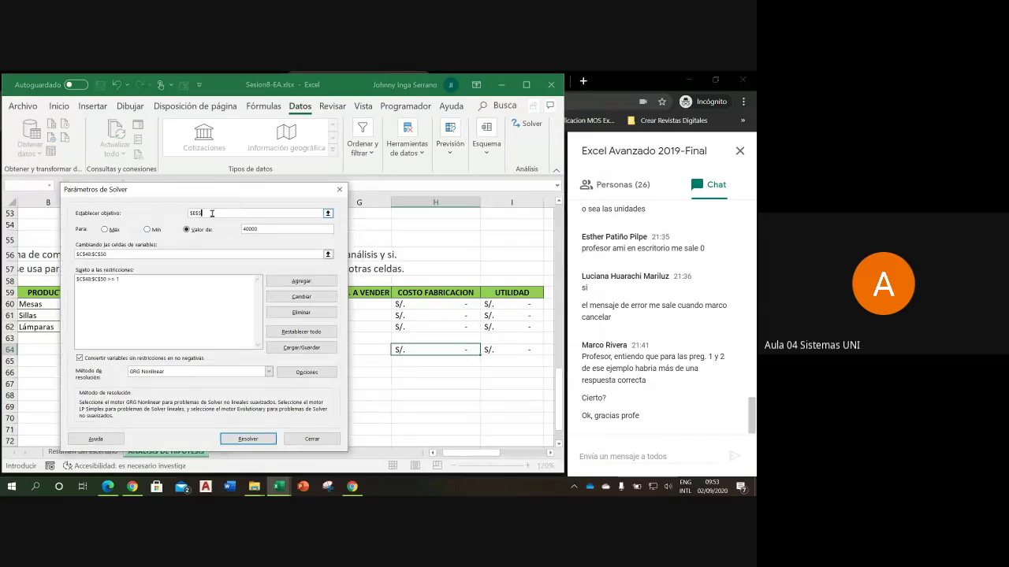
key("BackSpace")
key("BackSpace")
left_click(427, 351)
left_click_drag(235, 195, 493, 170)
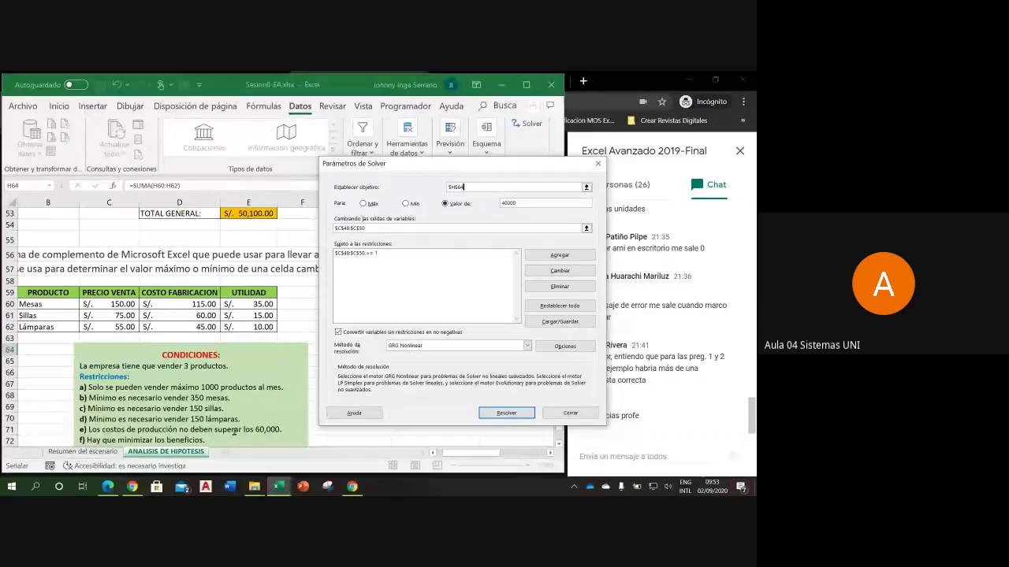
left_click(364, 205)
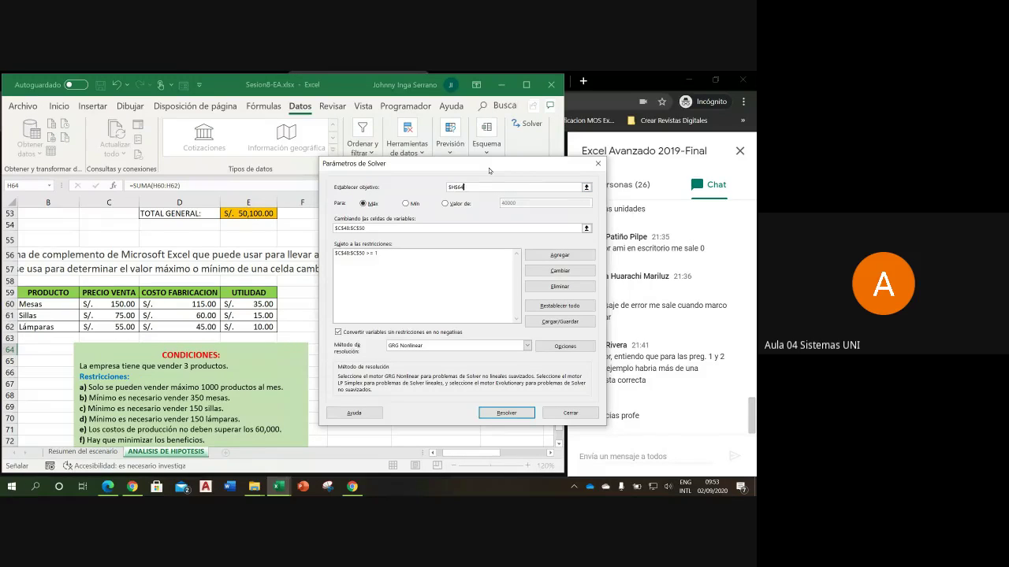
- Change the Solver objective to $I$64 and set it to Min
mouse_move(490, 170)
left_mouse_down()
mouse_move(460, 174)
mouse_move(267, 131)
left_mouse_up()
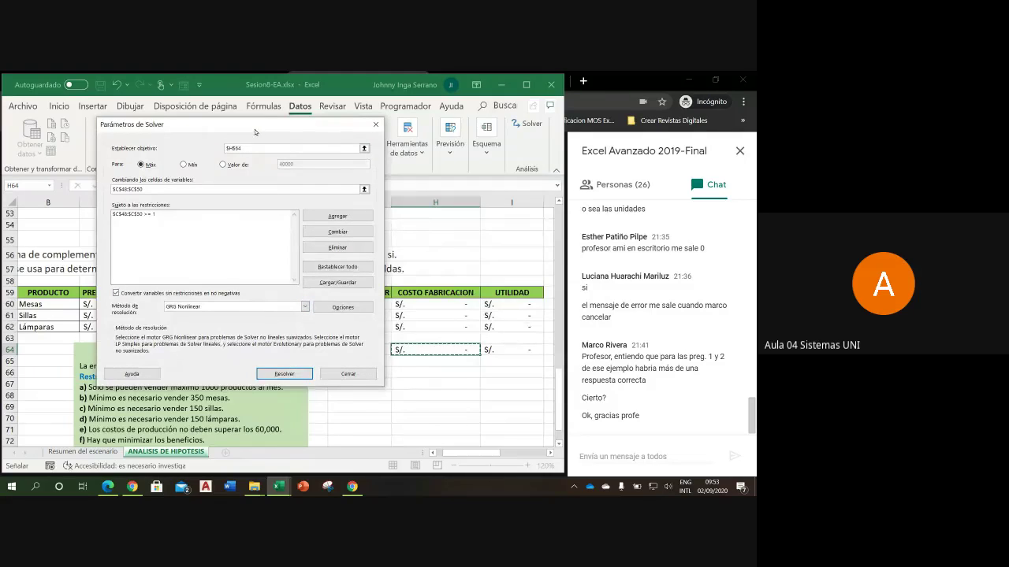
left_click_drag(258, 132, 549, 124)
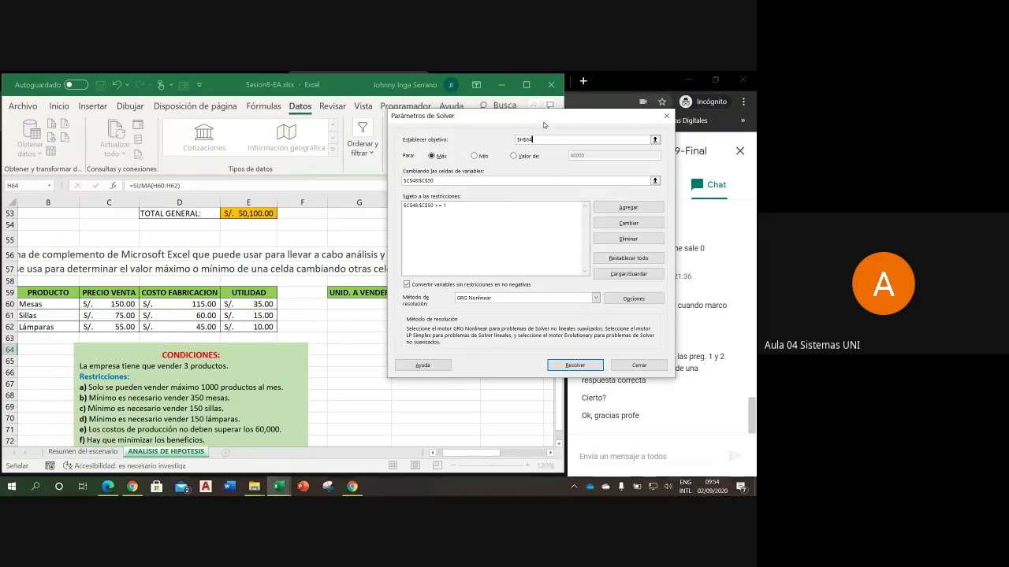
left_click_drag(546, 116, 475, 103)
left_click(475, 126)
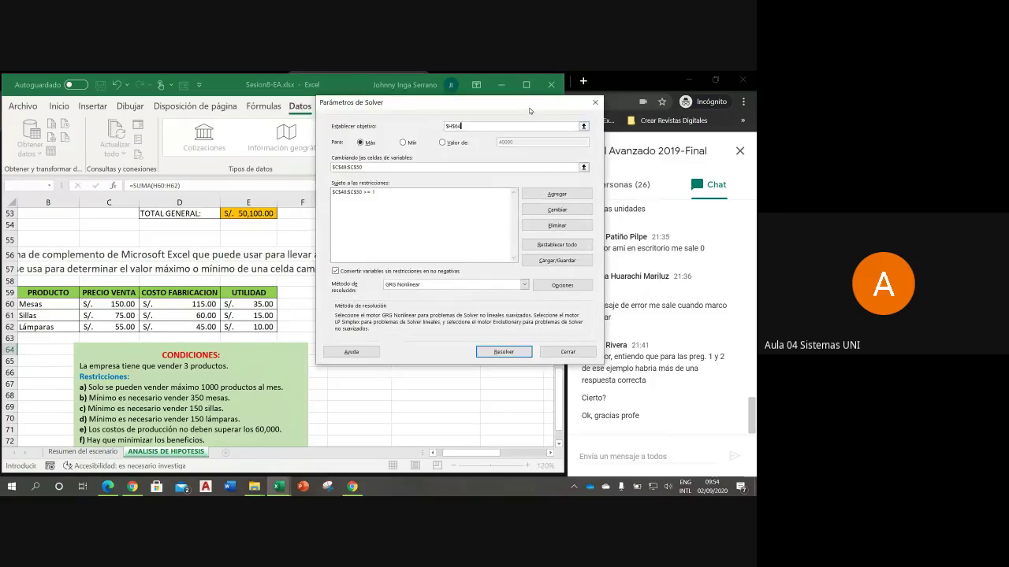
left_click_drag(528, 108, 442, 125)
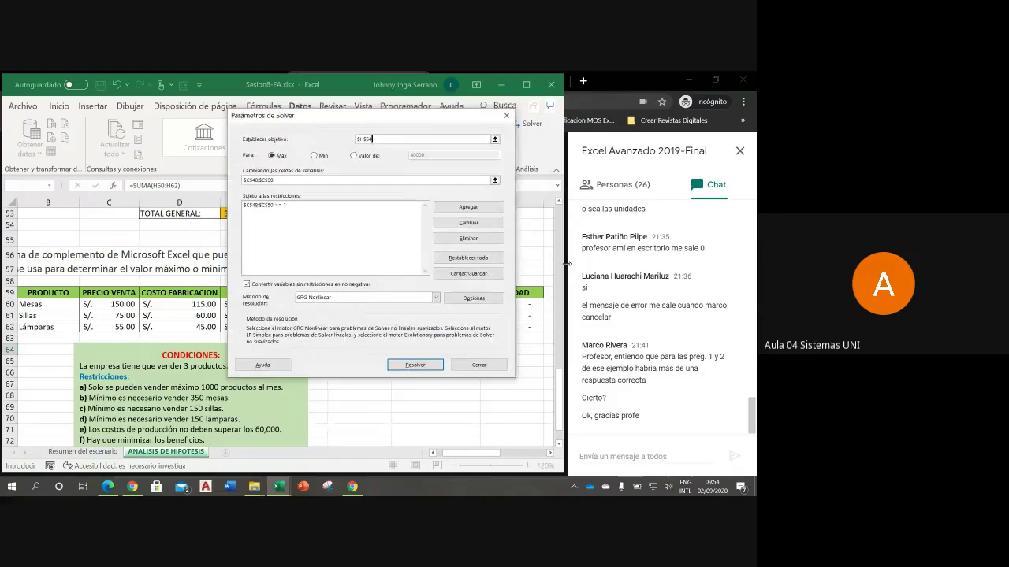
scroll(331, 409, "down", 1)
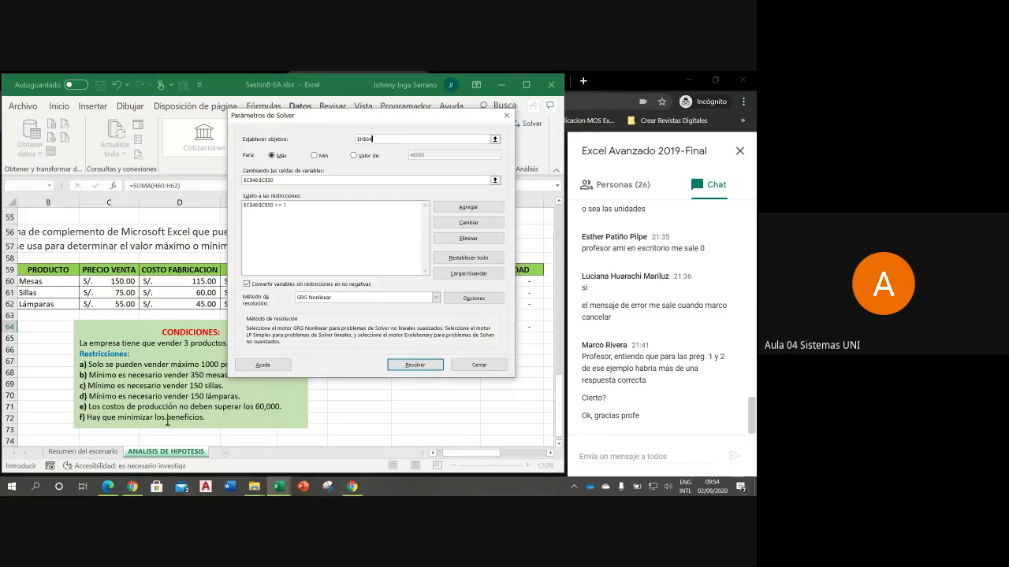
left_click_drag(400, 118, 346, 118)
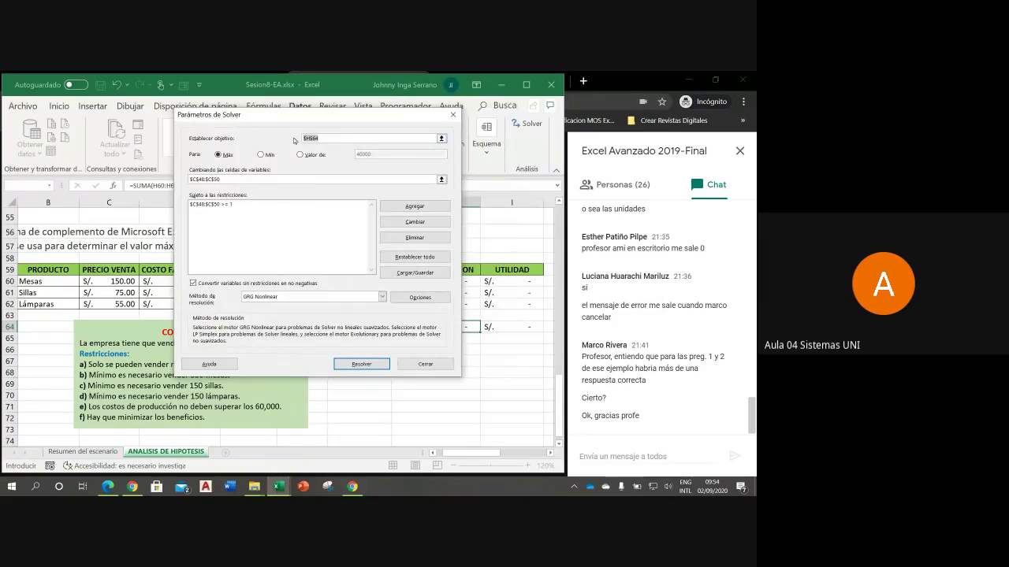
key("Delete")
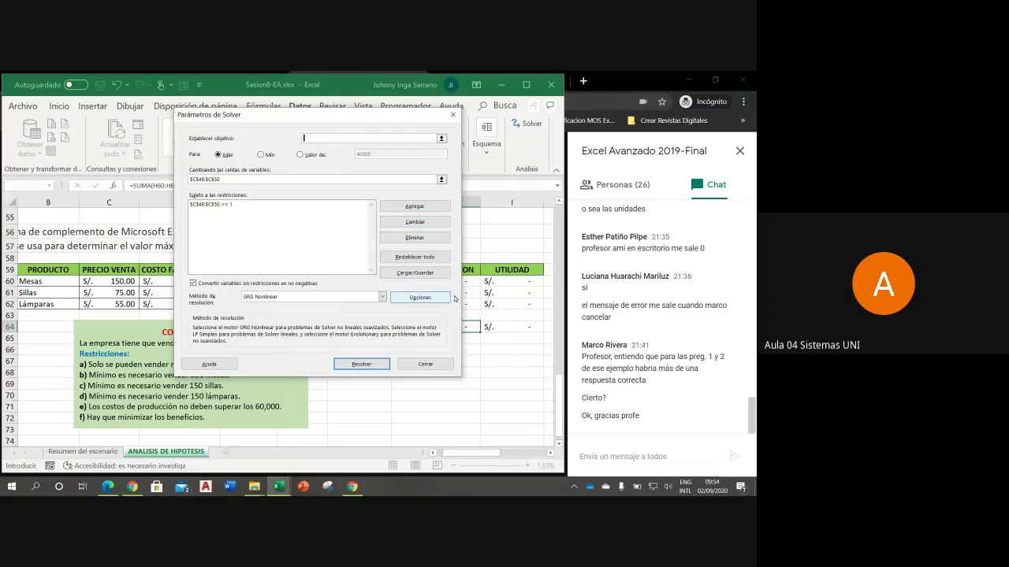
left_click(511, 327)
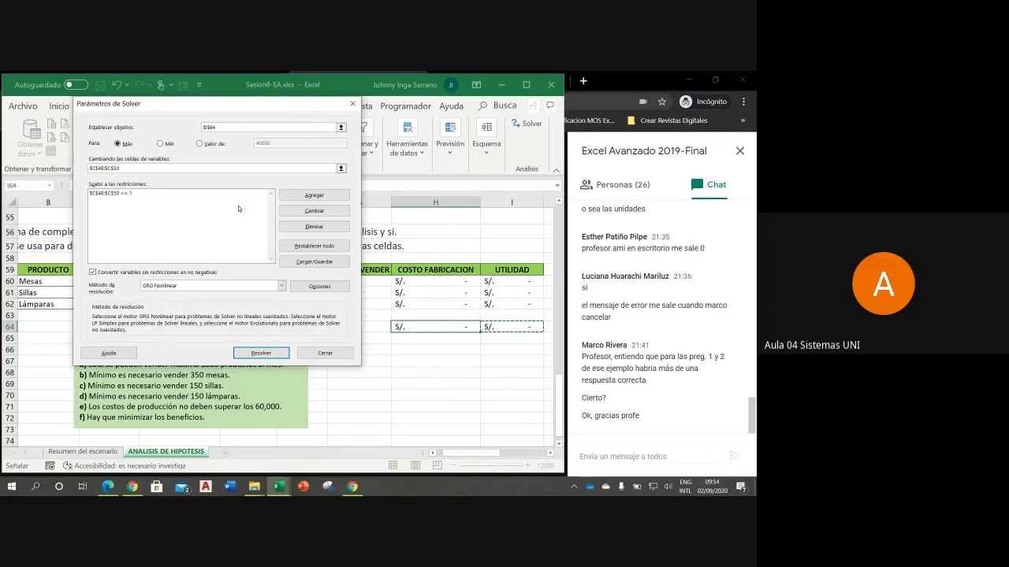
left_click(162, 144)
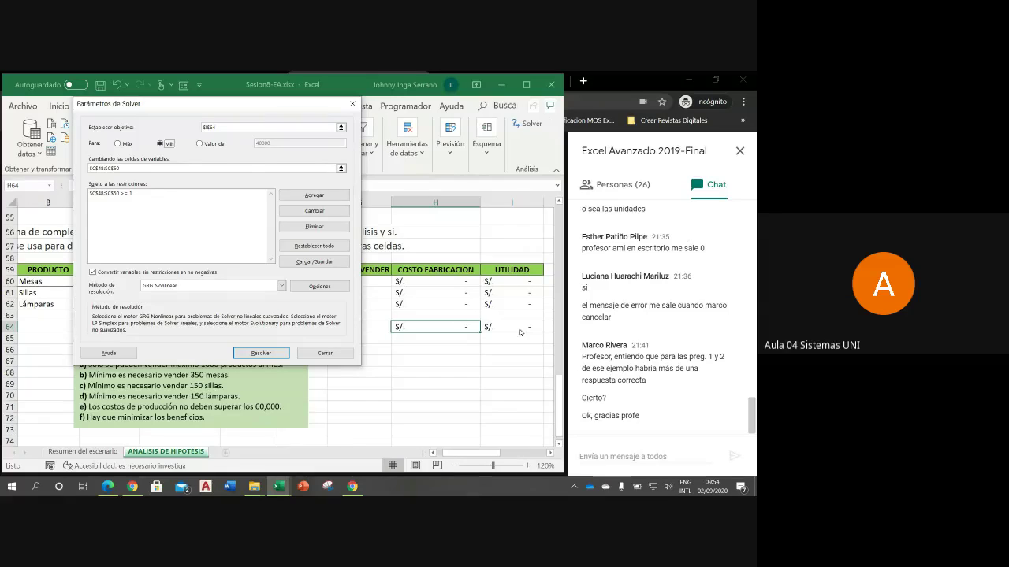
- Keep the objective on Min and delete the old $C$48:$C$50 >= 1 constraint
left_click(227, 126)
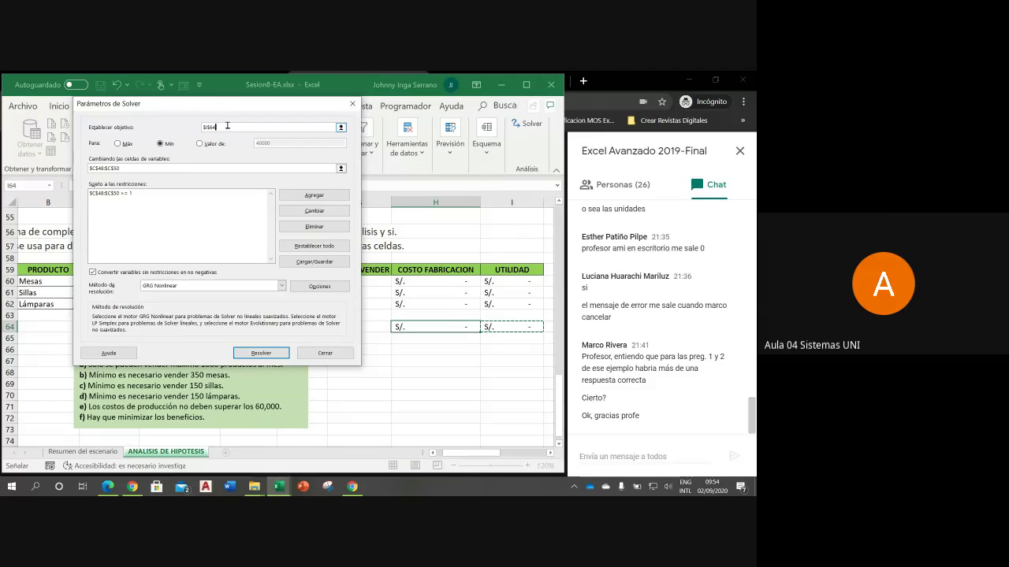
left_click(162, 145)
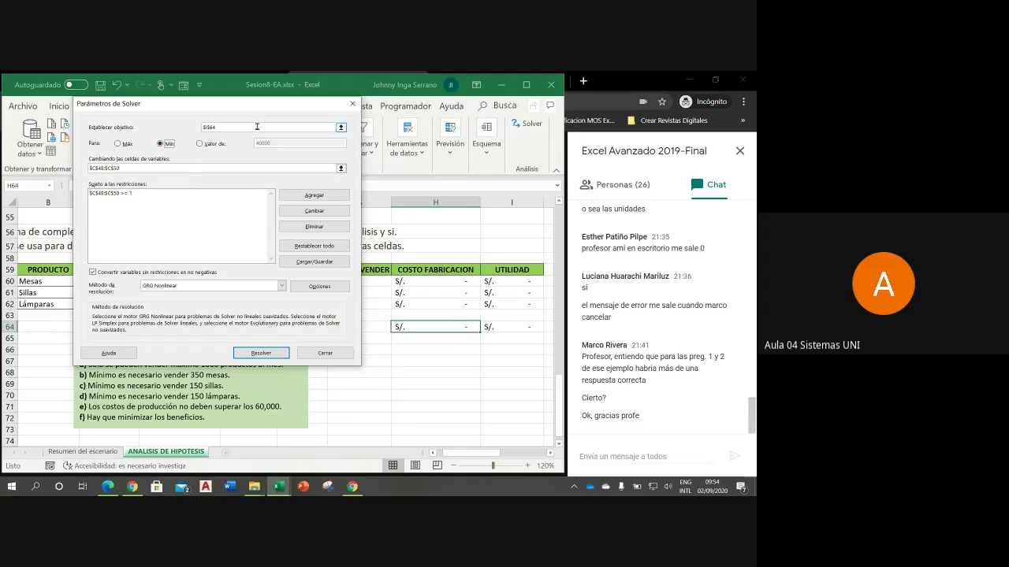
left_click_drag(236, 114, 270, 120)
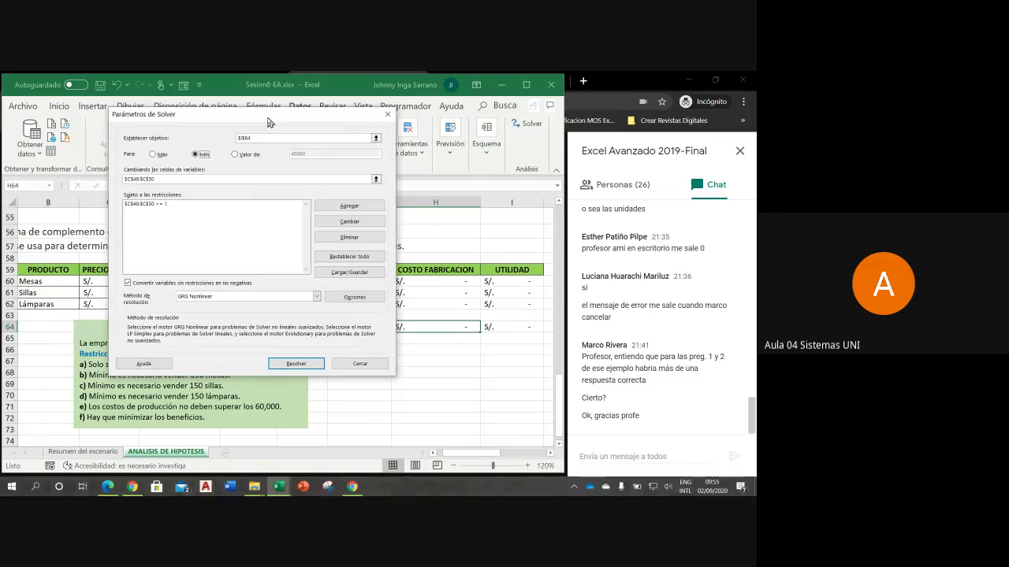
left_click(197, 202)
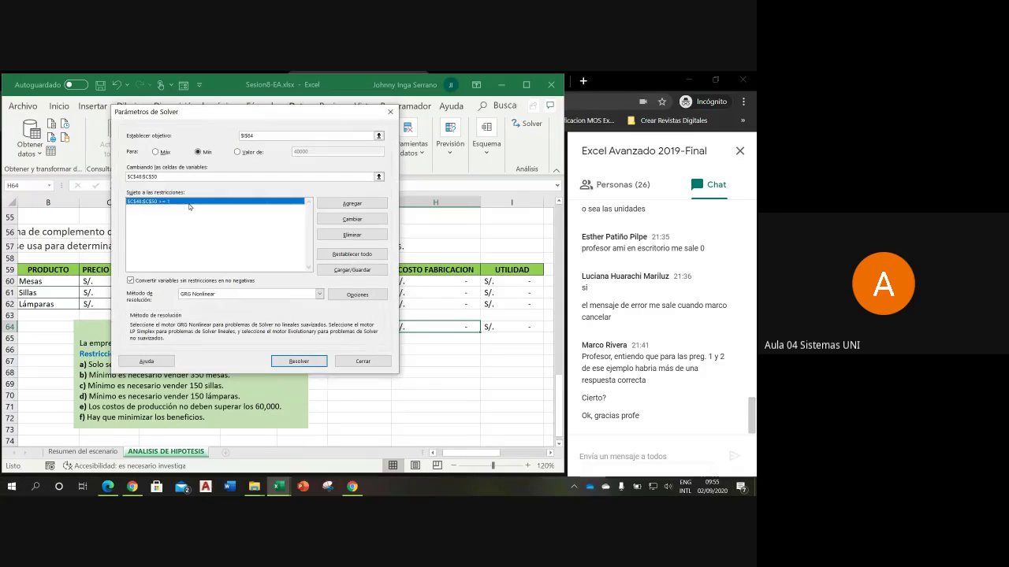
left_click(352, 235)
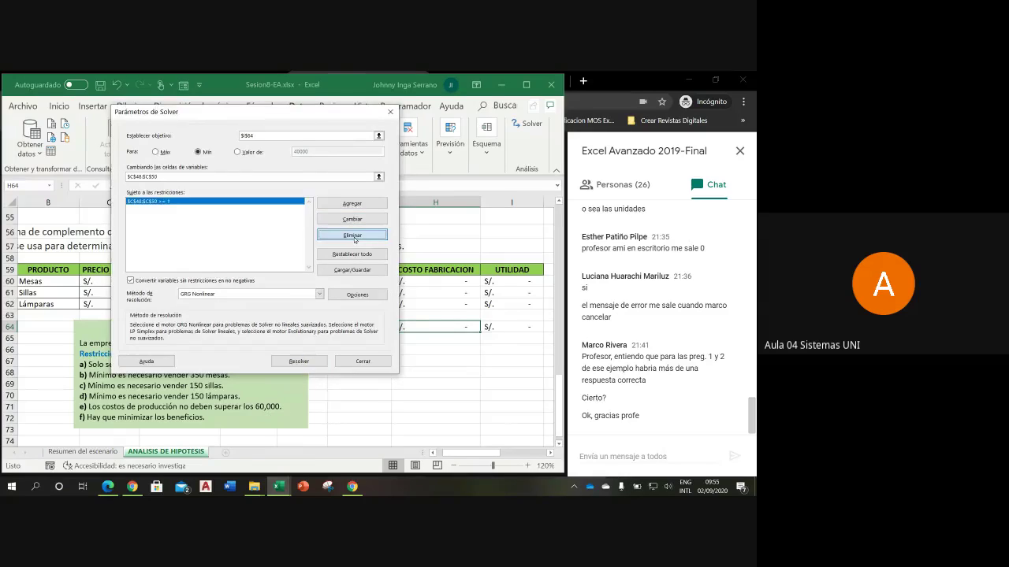
key("Escape")
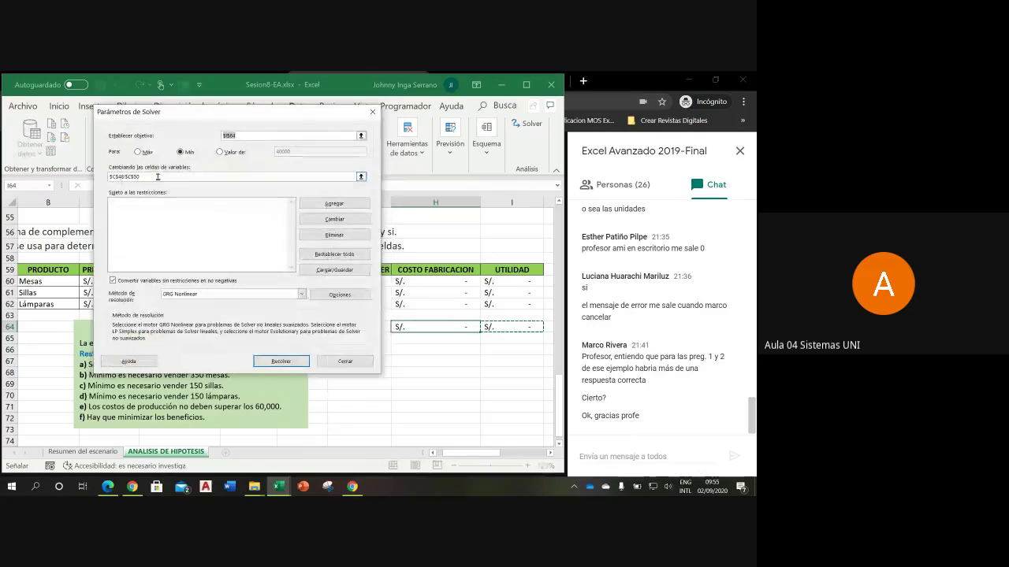
- Replace the changing cells with $G$60:$G$62, the units-to-sell column
left_click(163, 176)
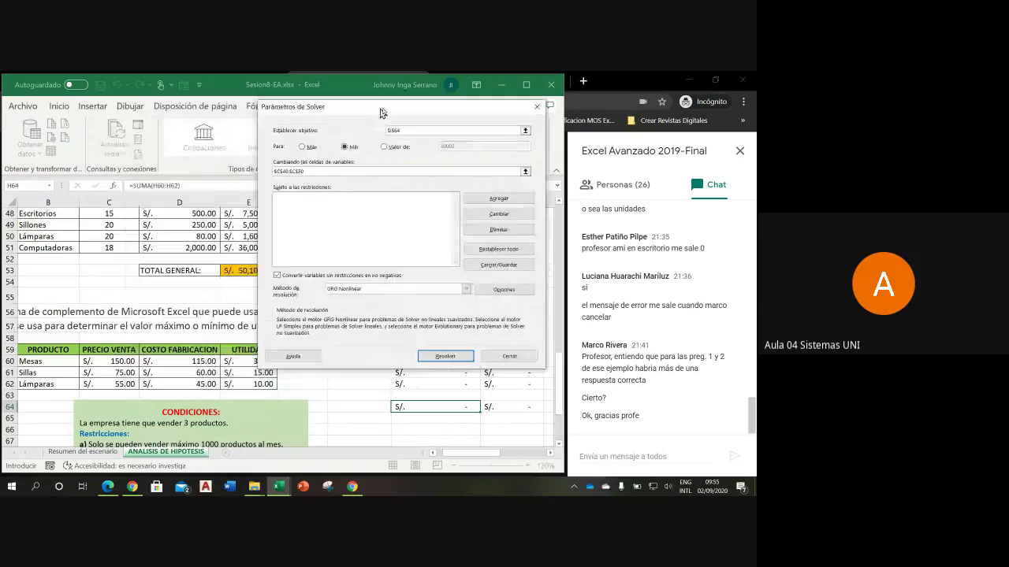
left_click_drag(214, 115, 401, 107)
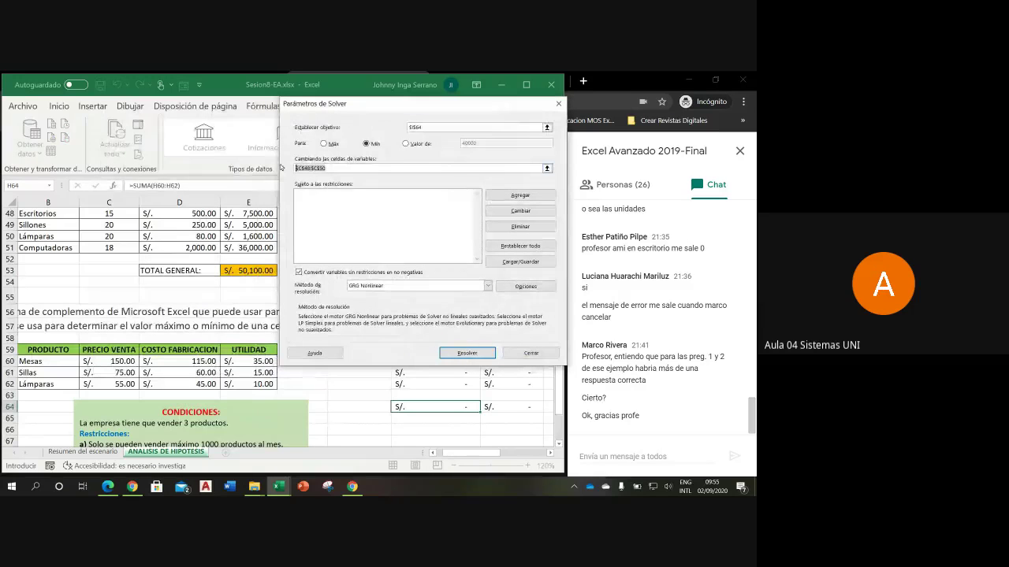
key("Delete")
left_click(376, 146)
left_click_drag(387, 110, 106, 130)
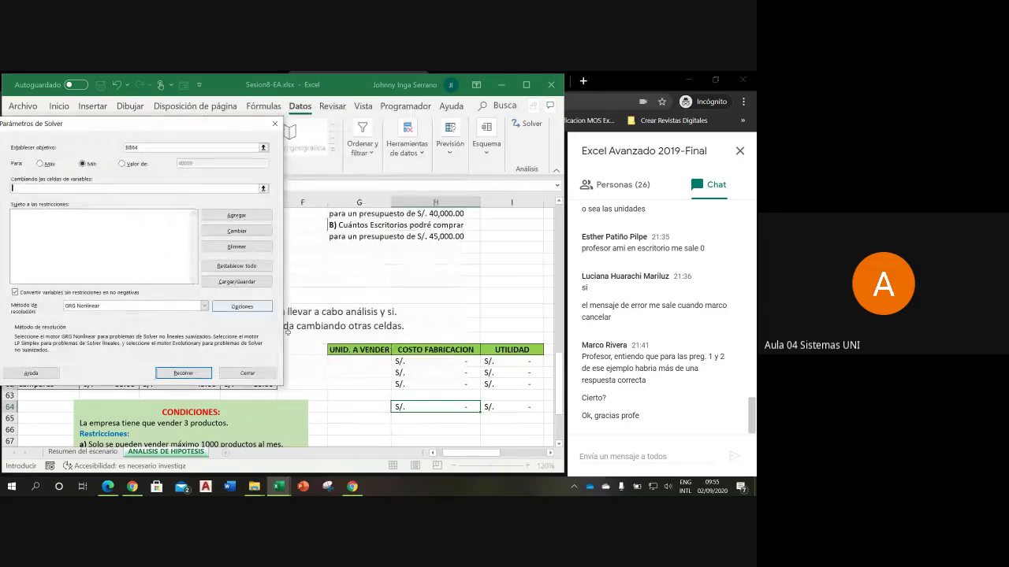
left_click_drag(356, 360, 366, 384)
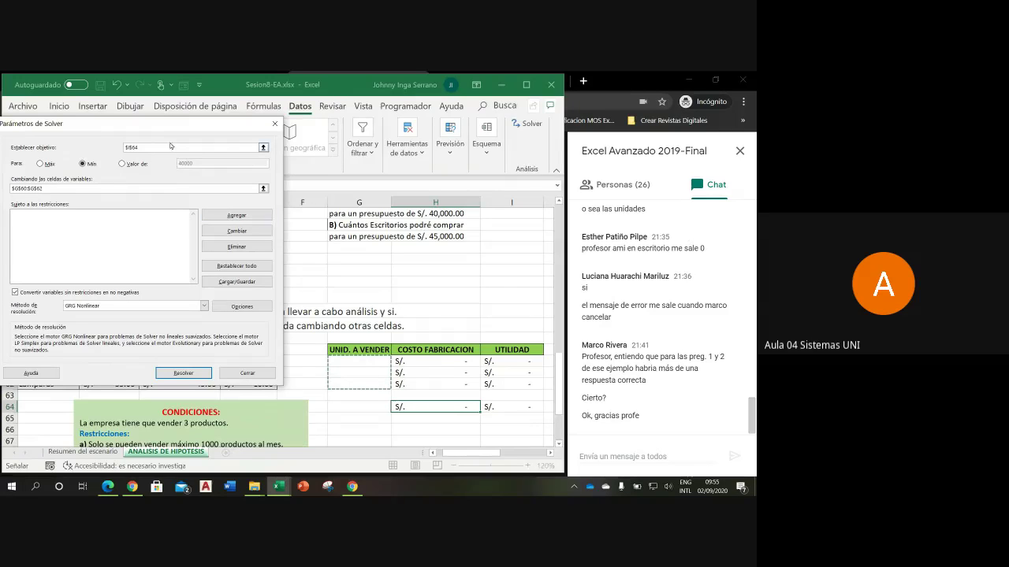
mouse_move(159, 130)
left_mouse_down()
mouse_move(174, 129)
mouse_move(199, 103)
left_mouse_up()
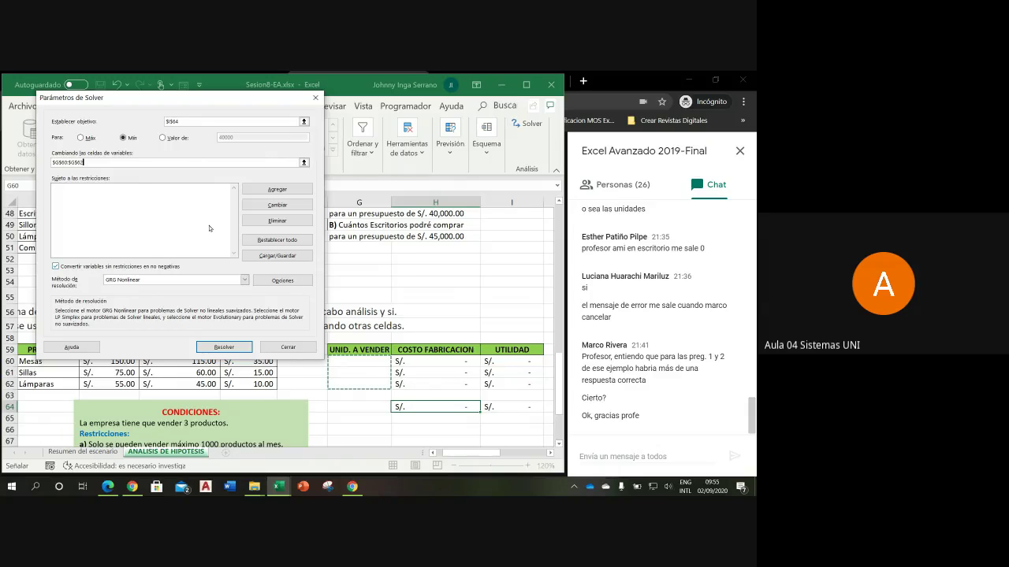
- Add the Solver constraint $G$60 >= 350 for the Mesas minimum
left_click(279, 191)
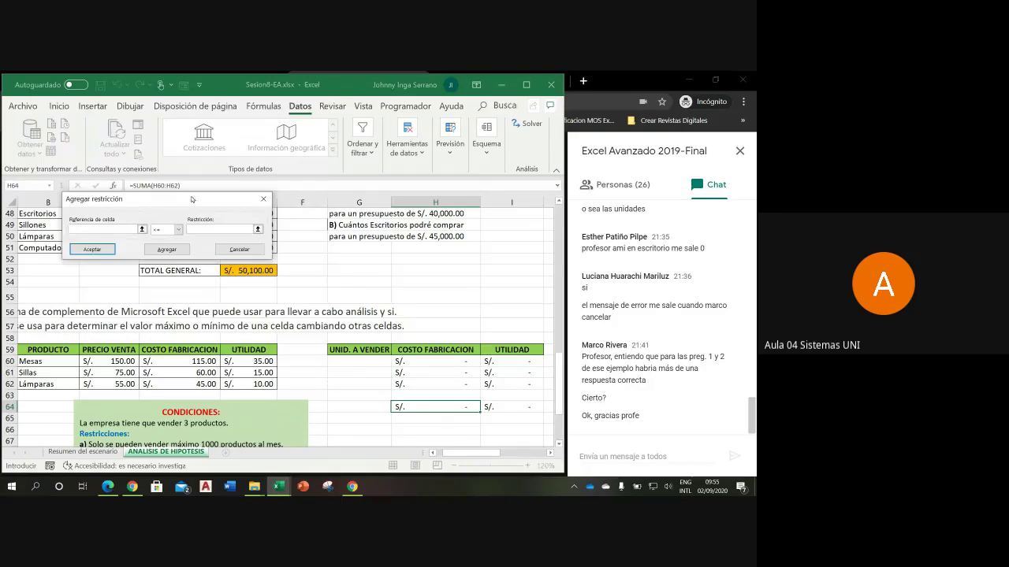
left_click_drag(212, 210, 520, 196)
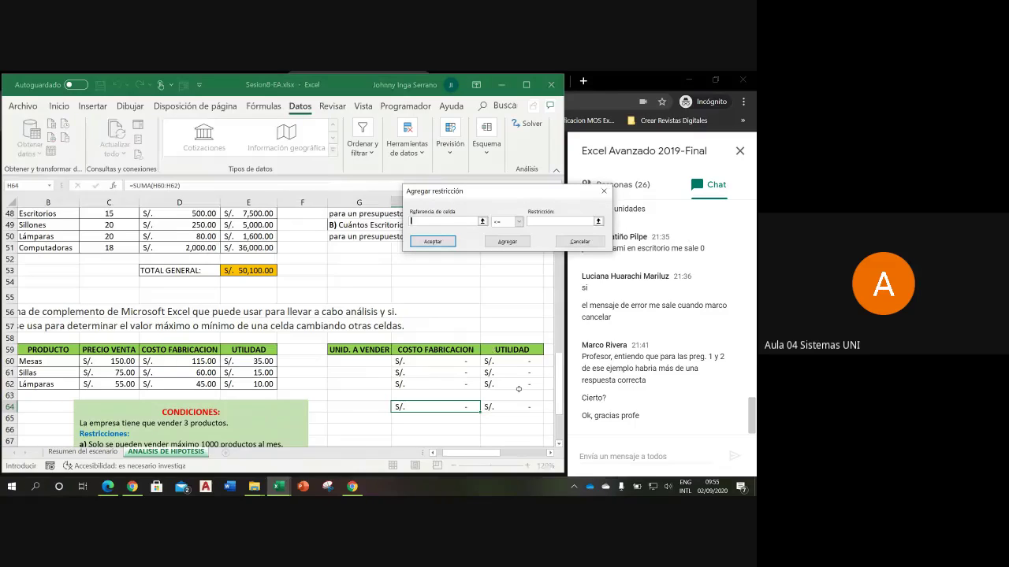
left_click_drag(559, 378, 561, 410)
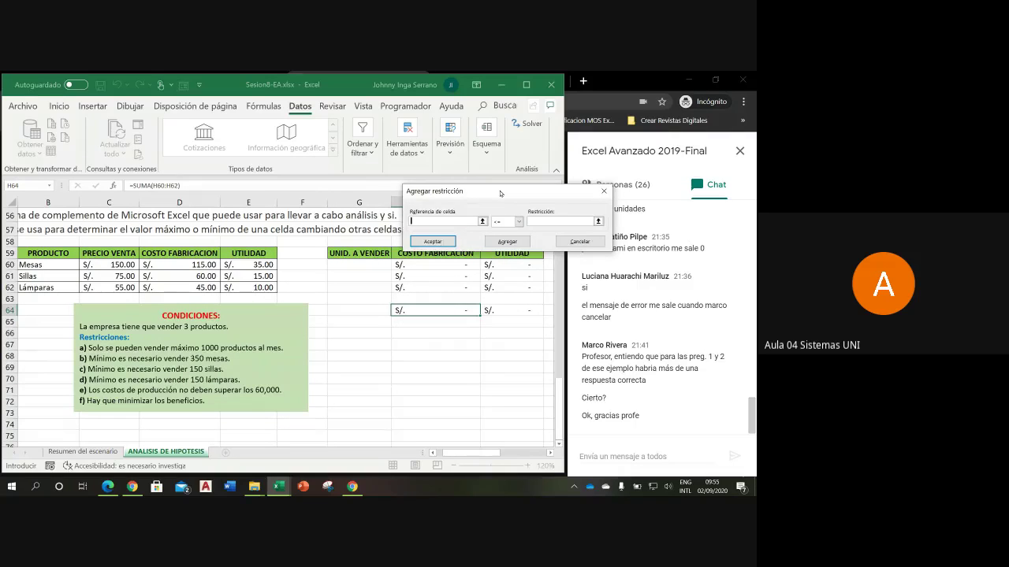
mouse_move(501, 194)
left_mouse_down()
mouse_move(395, 174)
mouse_move(356, 187)
left_mouse_up()
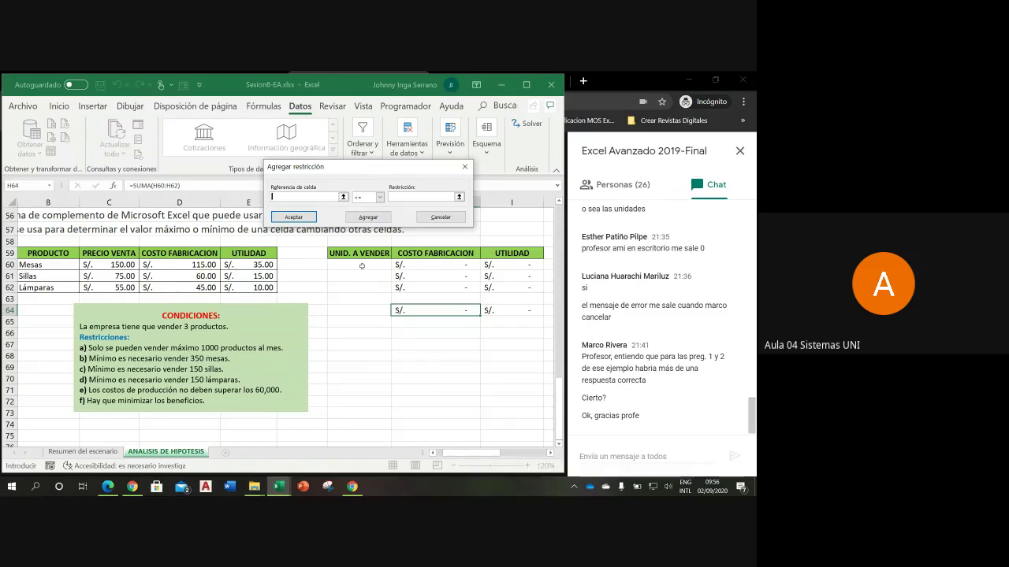
left_click(361, 266)
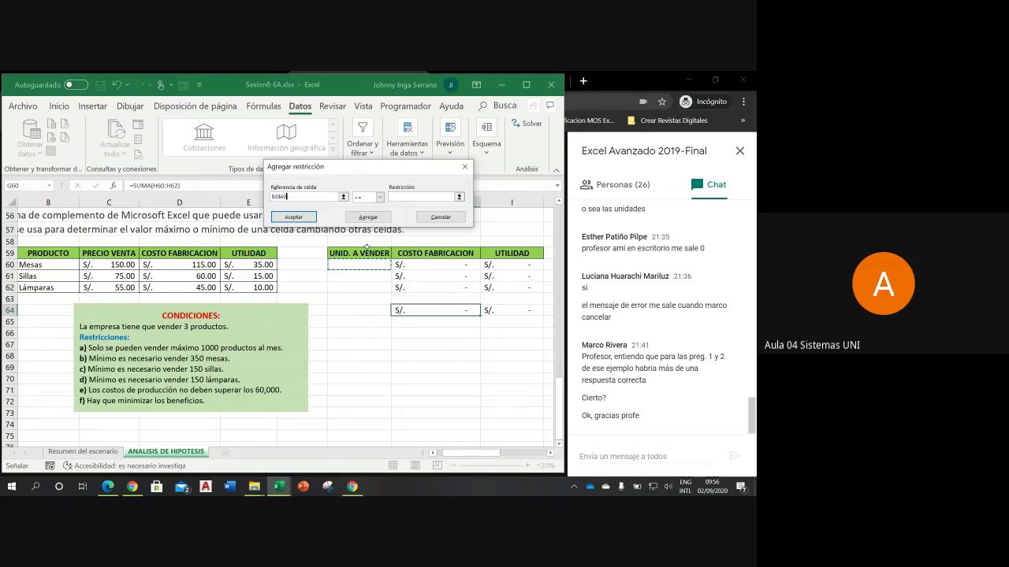
left_click(380, 197)
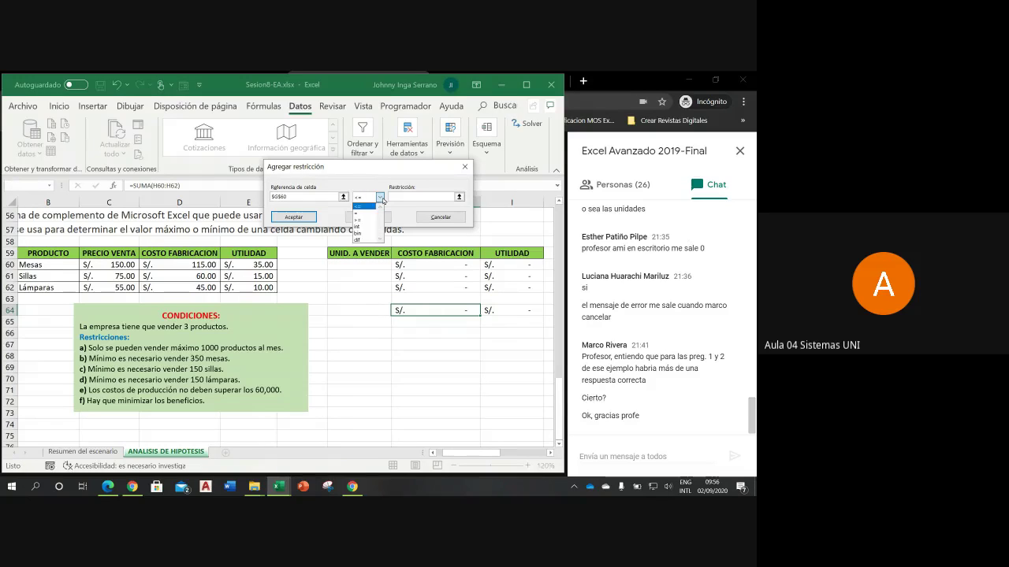
left_click(364, 218)
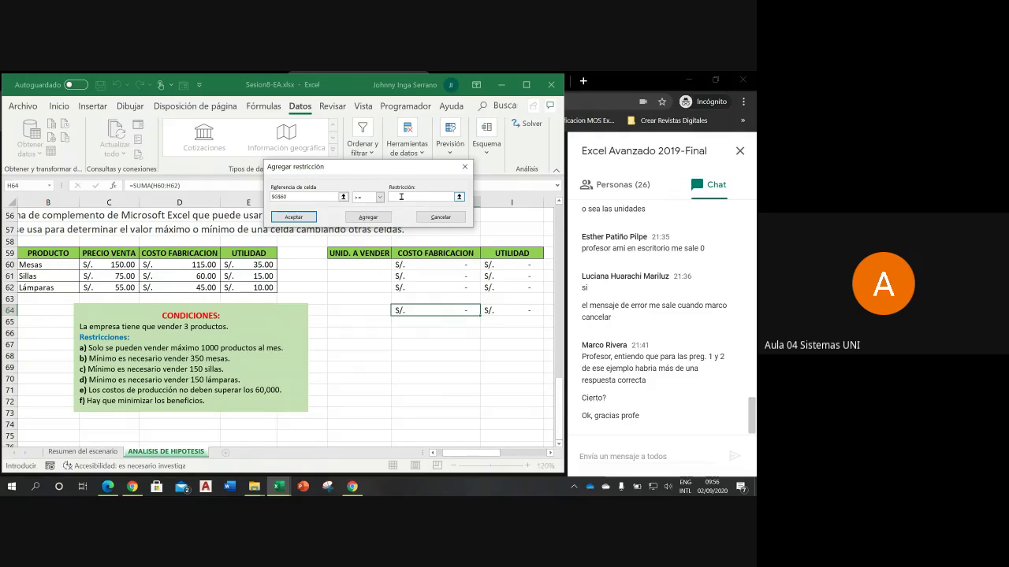
type("350")
left_click(366, 220)
- Add constraints $G$61 >= 150 and $G$62 >= 150 for Sillas and Lámparas
left_click(368, 276)
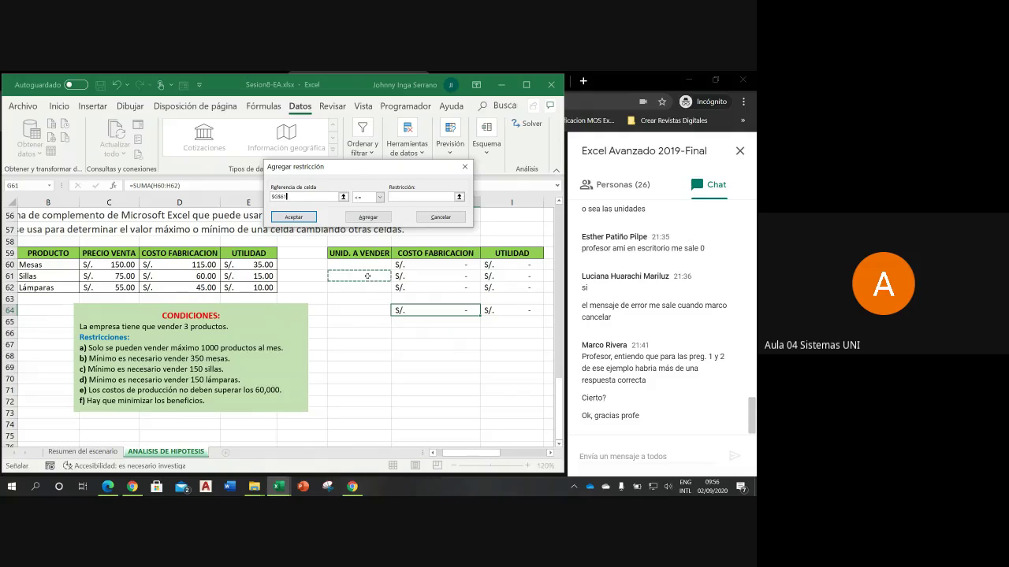
left_click(379, 201)
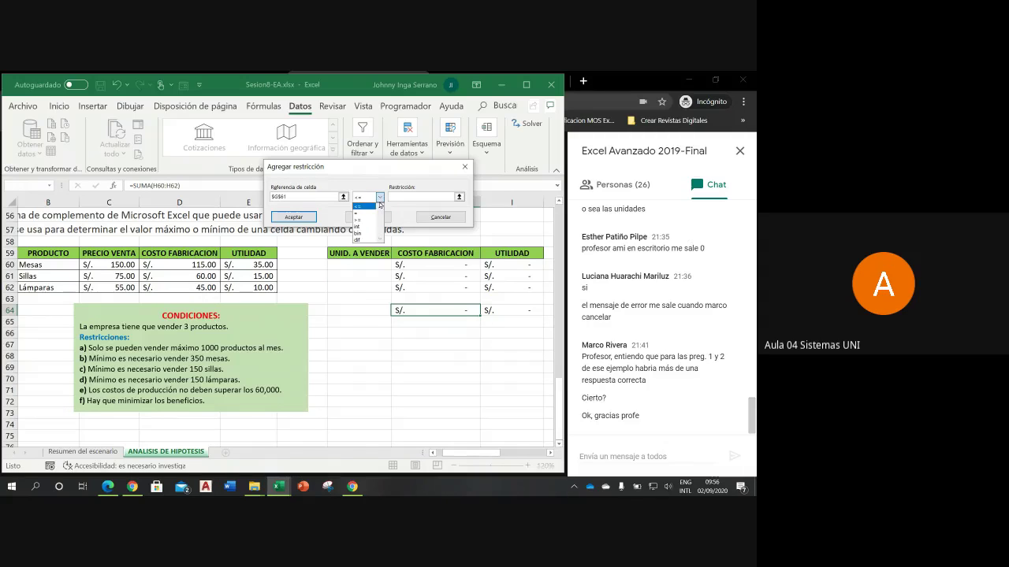
left_click(368, 222)
type("150")
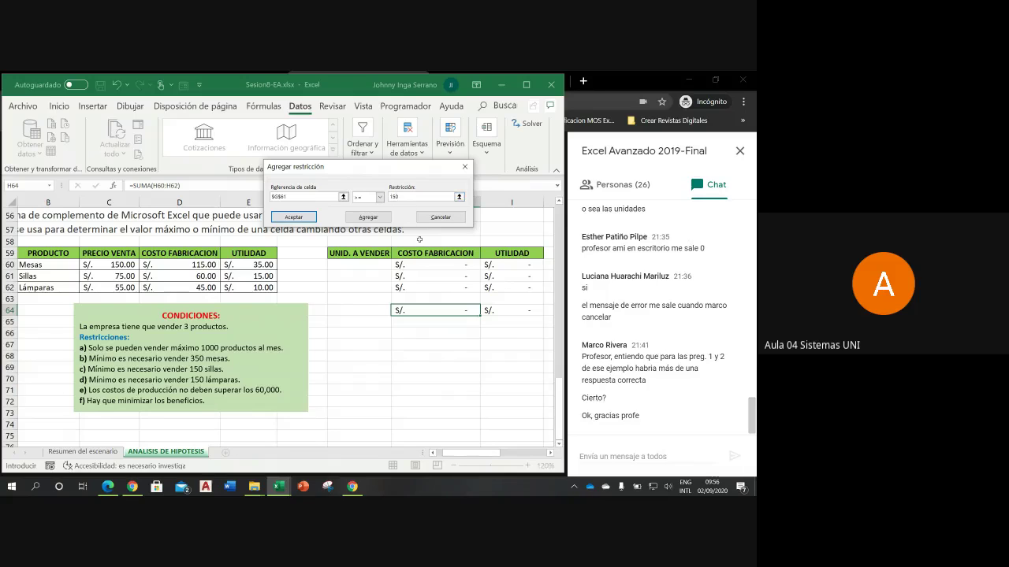
left_click(368, 219)
left_click(361, 287)
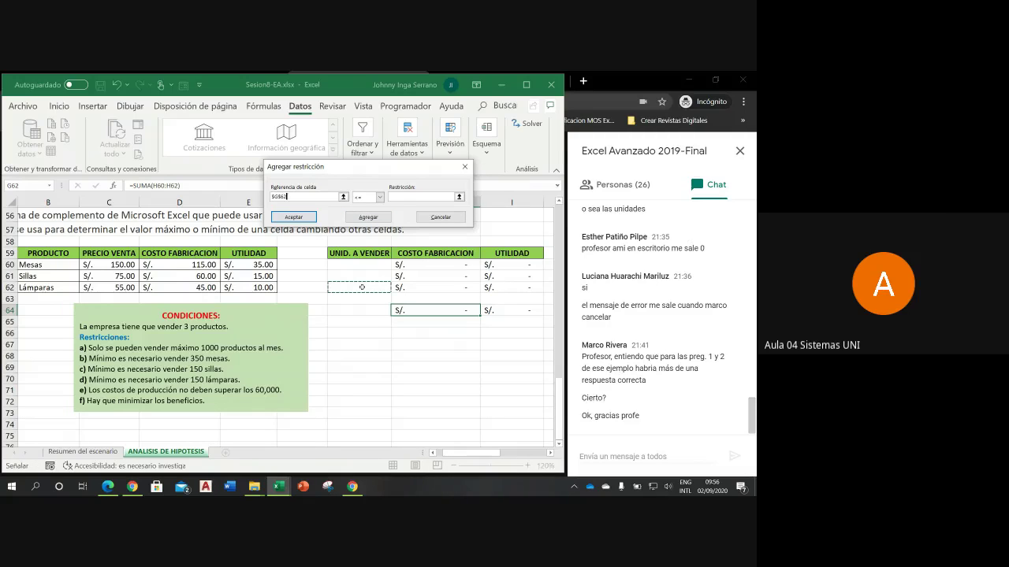
left_click(379, 197)
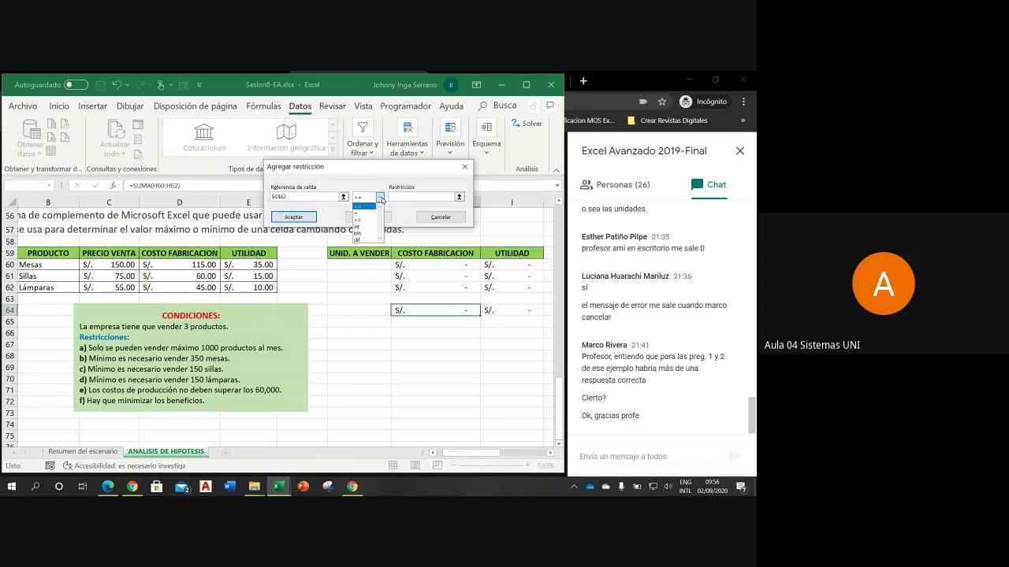
left_click(372, 221)
left_click(396, 197)
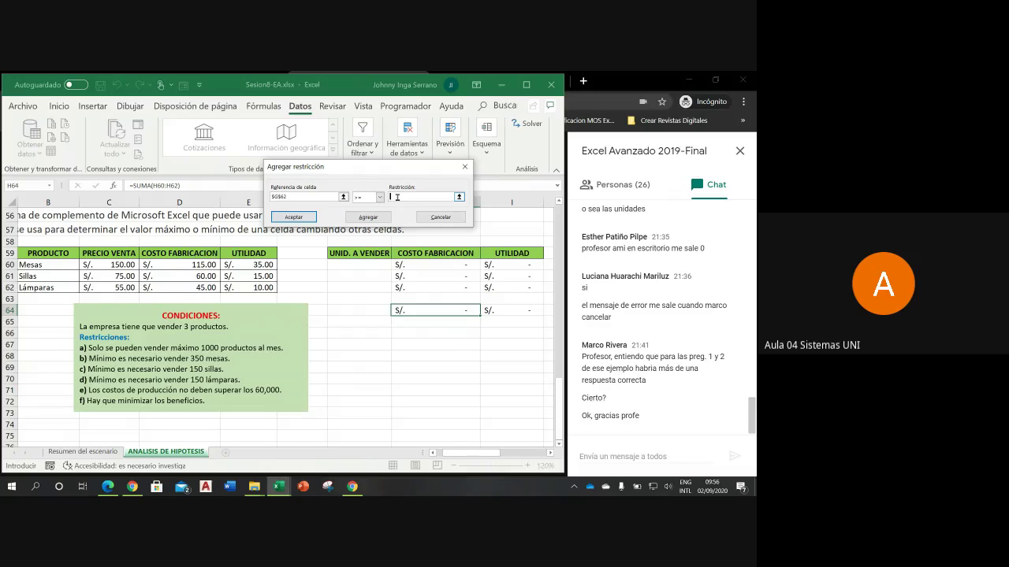
type("150")
left_click(375, 219)
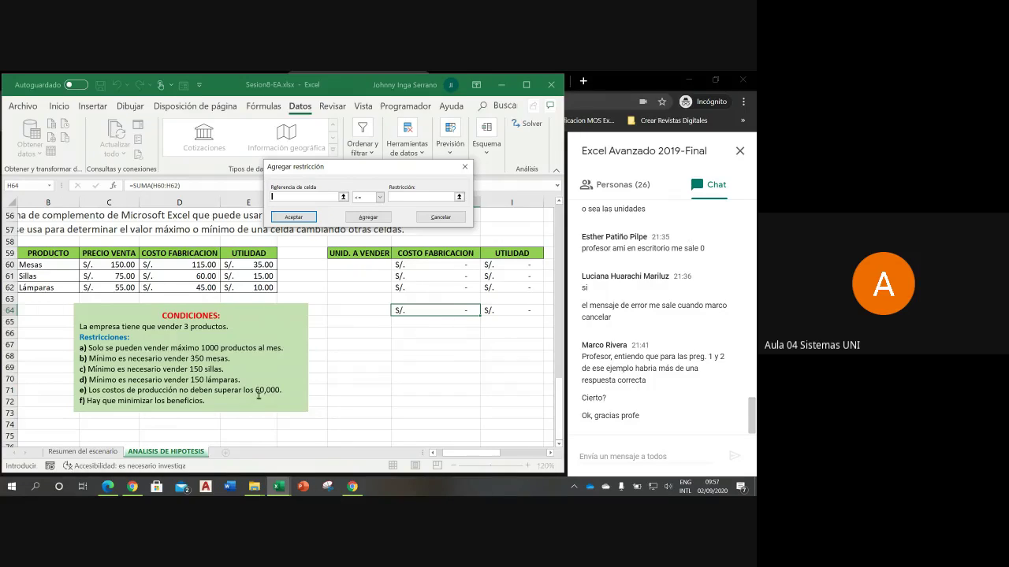
- Add the constraint $H$64 <= 60000 capping total cost and accept it
left_click(441, 312)
left_click(396, 197)
type("60000")
left_click(301, 218)
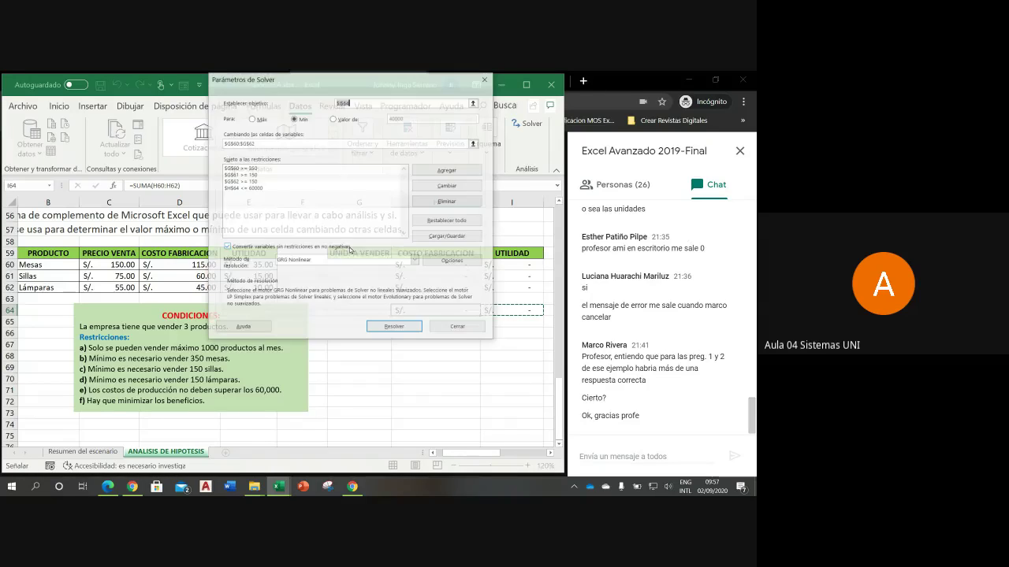
- Move the Parámetros de Solver window aside and run Solver for the minimum-cost quantities
left_click_drag(339, 85, 467, 105)
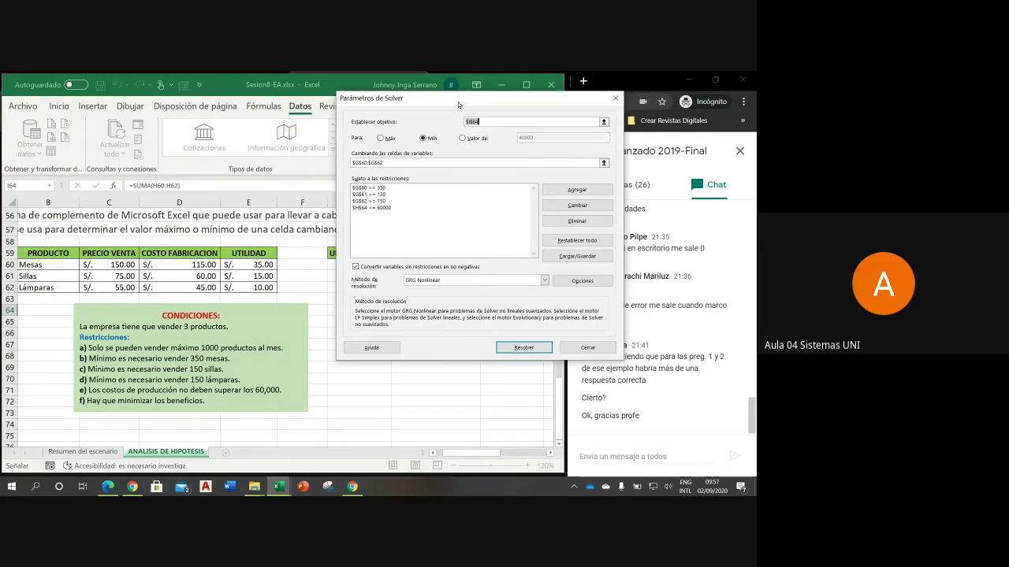
left_click_drag(461, 102, 329, 98)
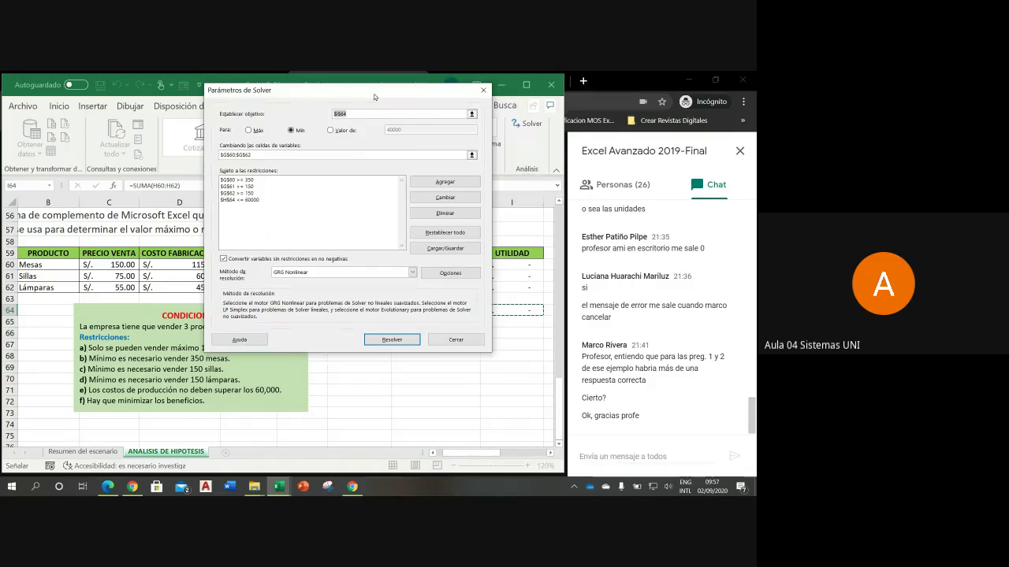
left_click_drag(374, 94, 534, 103)
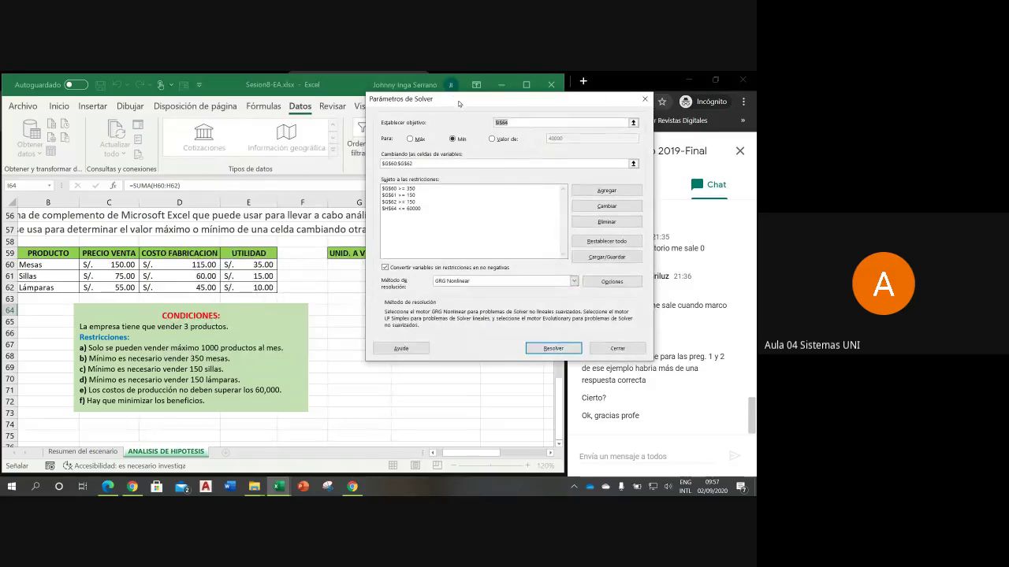
left_click_drag(460, 98, 523, 94)
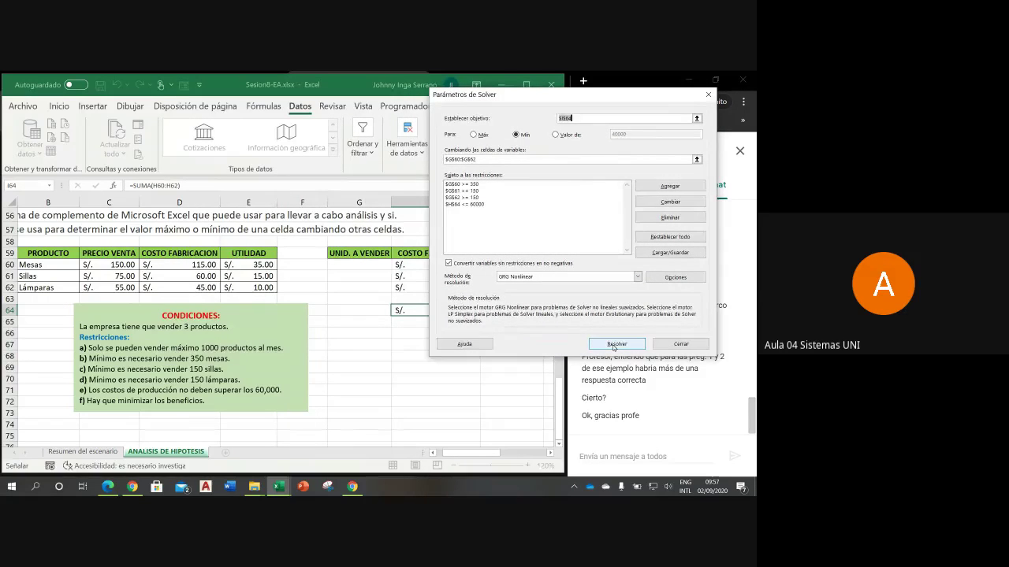
left_click(615, 345)
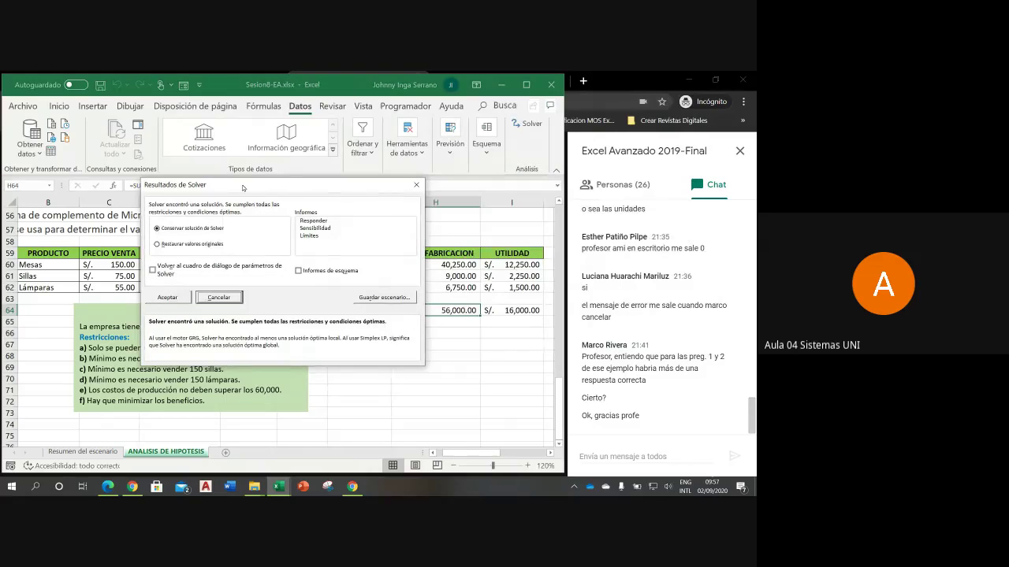
- Review the Solver results against the table, then cancel to restore the original values
mouse_move(240, 187)
left_mouse_down()
mouse_move(538, 111)
mouse_move(536, 99)
left_mouse_up()
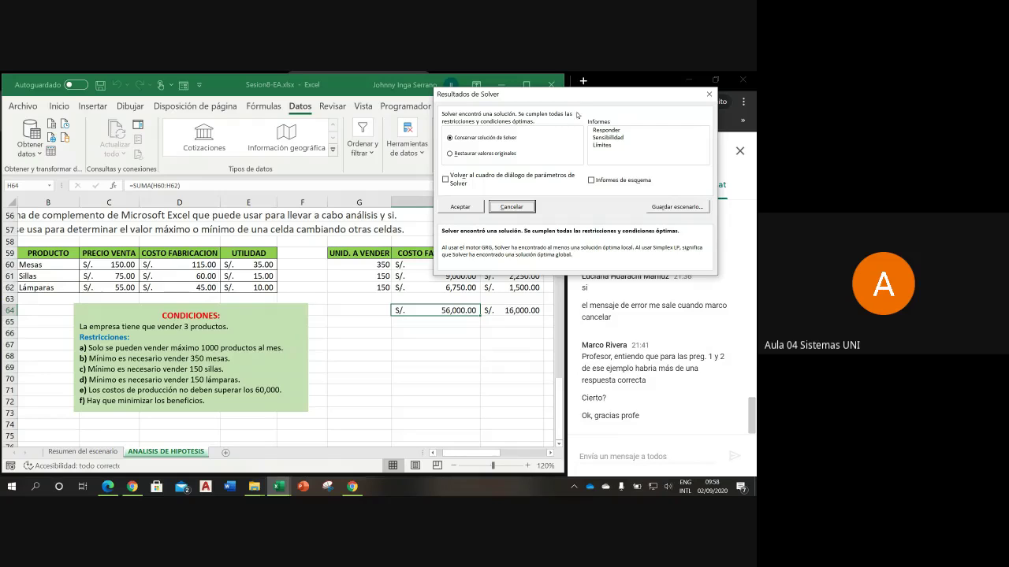
mouse_move(569, 100)
left_mouse_down()
mouse_move(167, 119)
mouse_move(180, 111)
left_mouse_up()
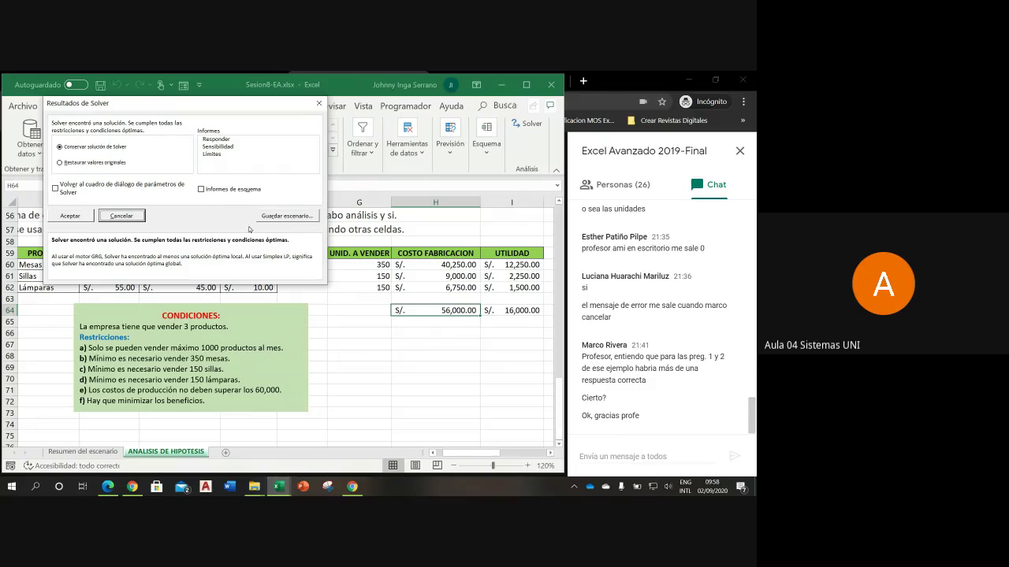
left_click_drag(167, 109, 208, 104)
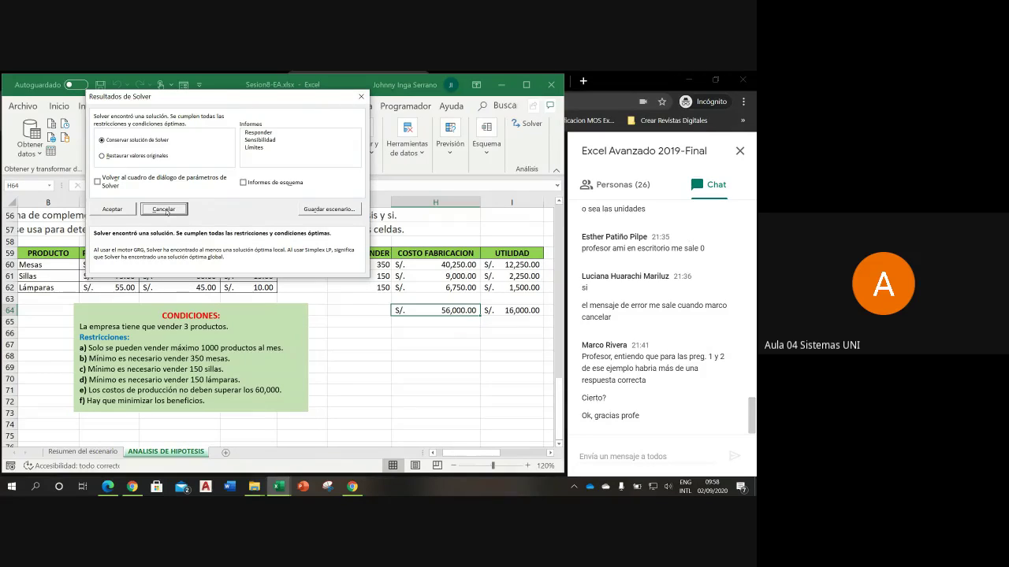
left_click(165, 210)
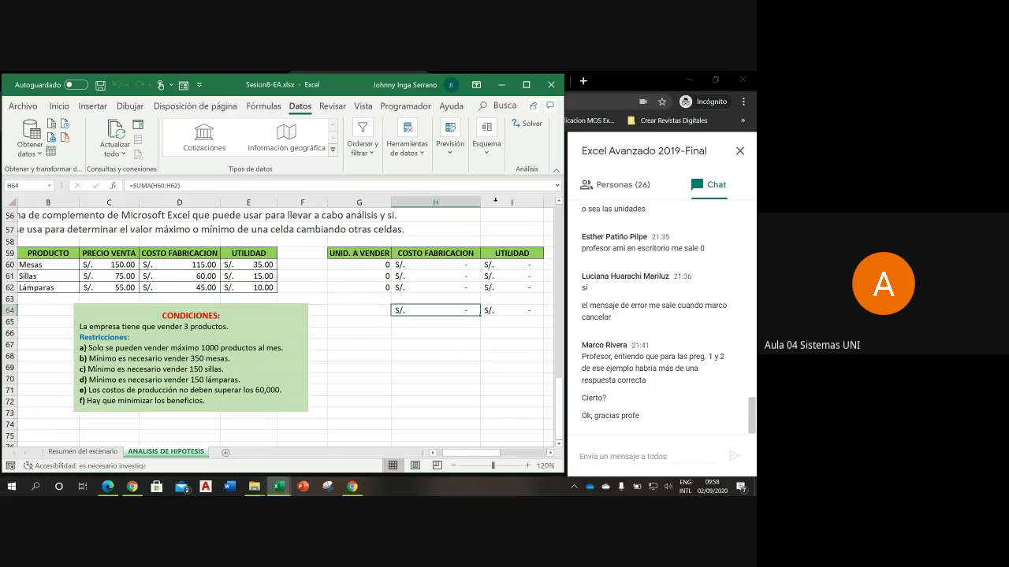
left_click(525, 123)
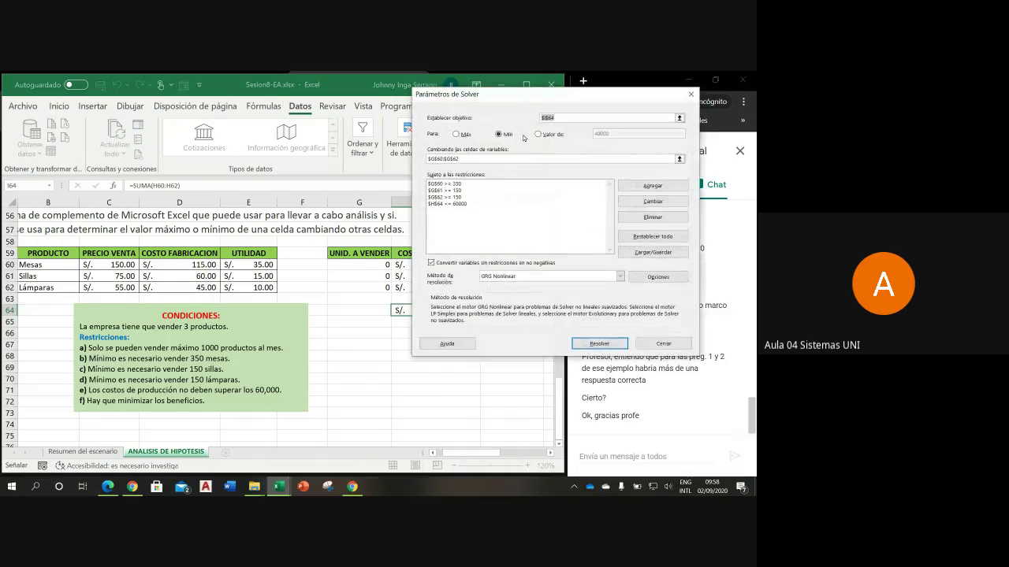
mouse_move(520, 106)
left_mouse_down()
mouse_move(408, 173)
mouse_move(413, 112)
mouse_move(533, 96)
mouse_move(527, 102)
left_mouse_up()
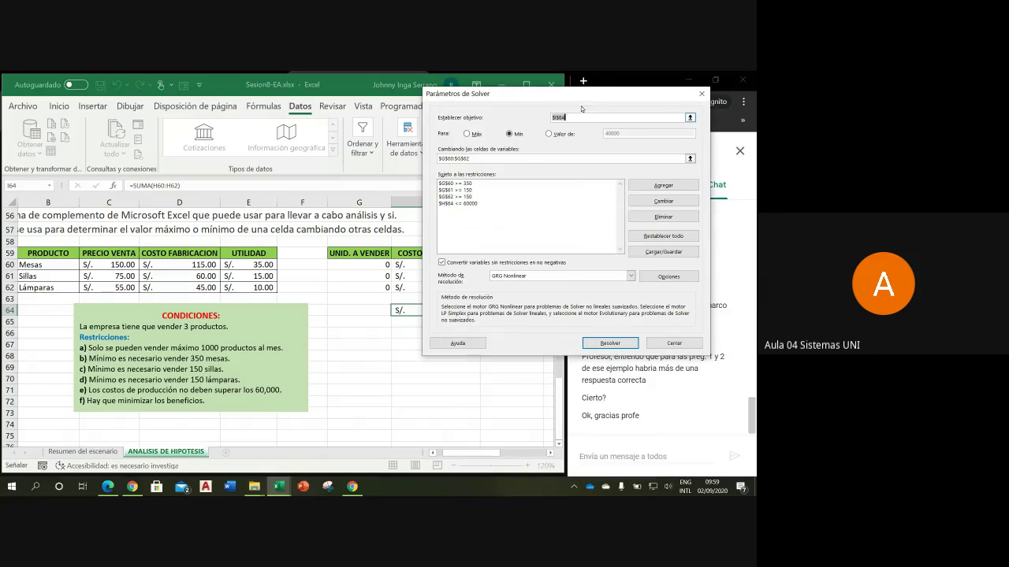
left_click_drag(584, 95, 255, 121)
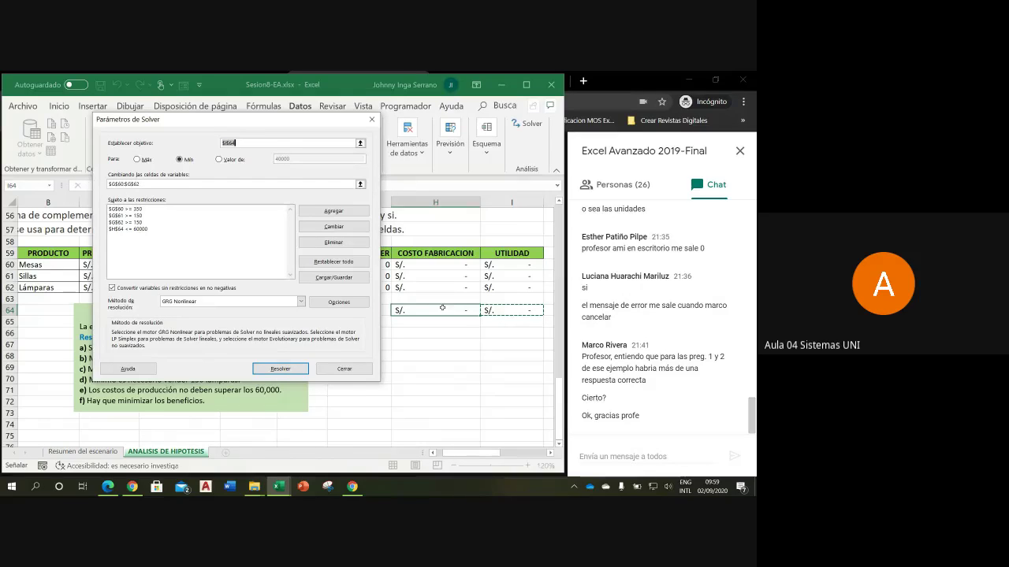
mouse_move(279, 128)
left_mouse_down()
mouse_move(226, 126)
mouse_move(255, 132)
mouse_move(218, 146)
mouse_move(216, 135)
left_mouse_up()
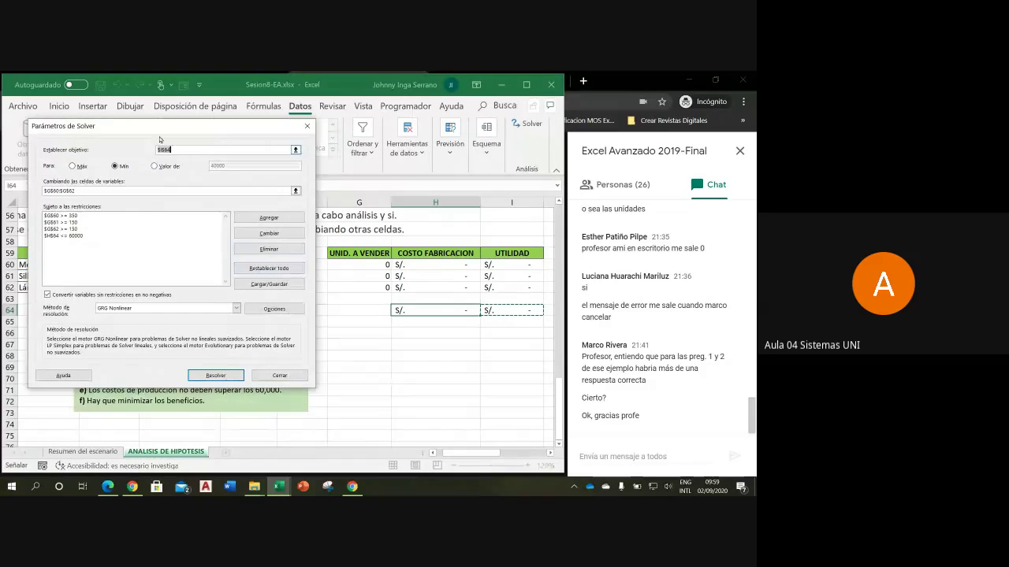
mouse_move(157, 133)
left_mouse_down()
mouse_move(424, 125)
mouse_move(168, 119)
left_mouse_up()
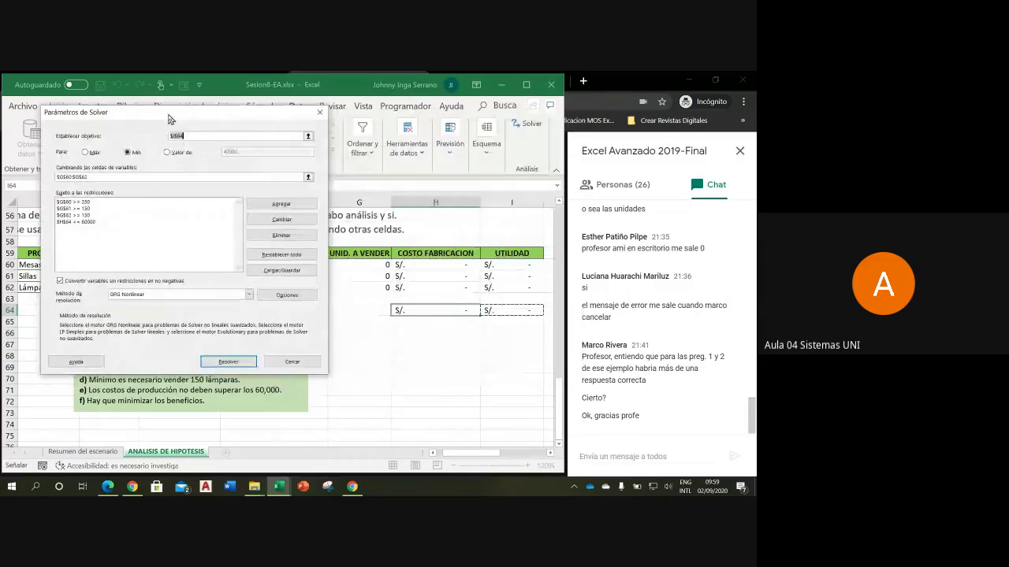
left_click(287, 362)
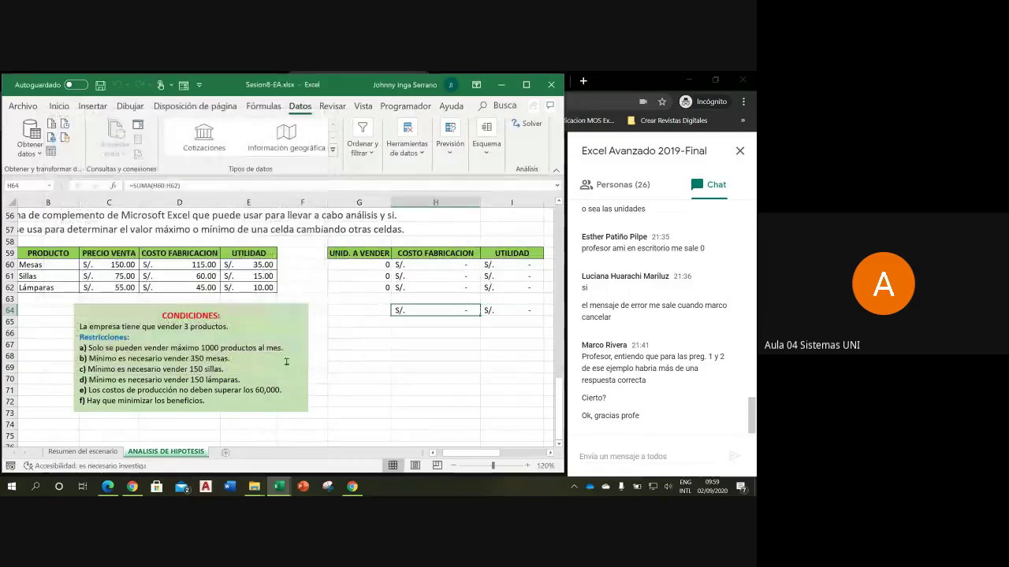
- Enter =SUMA(G60:G62) in G64 to total the units to sell, leaving G64 selected
left_click(376, 312)
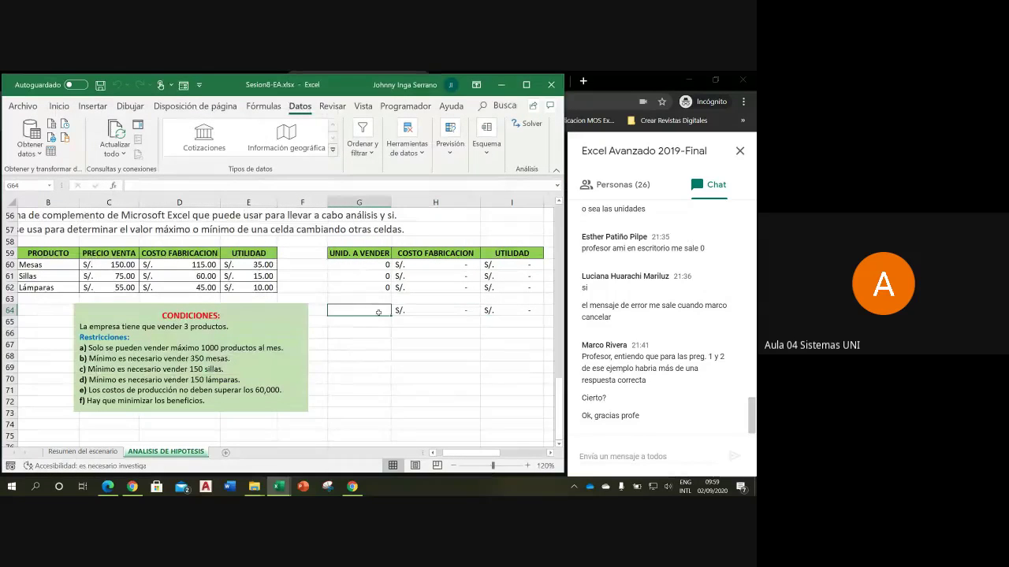
type("=")
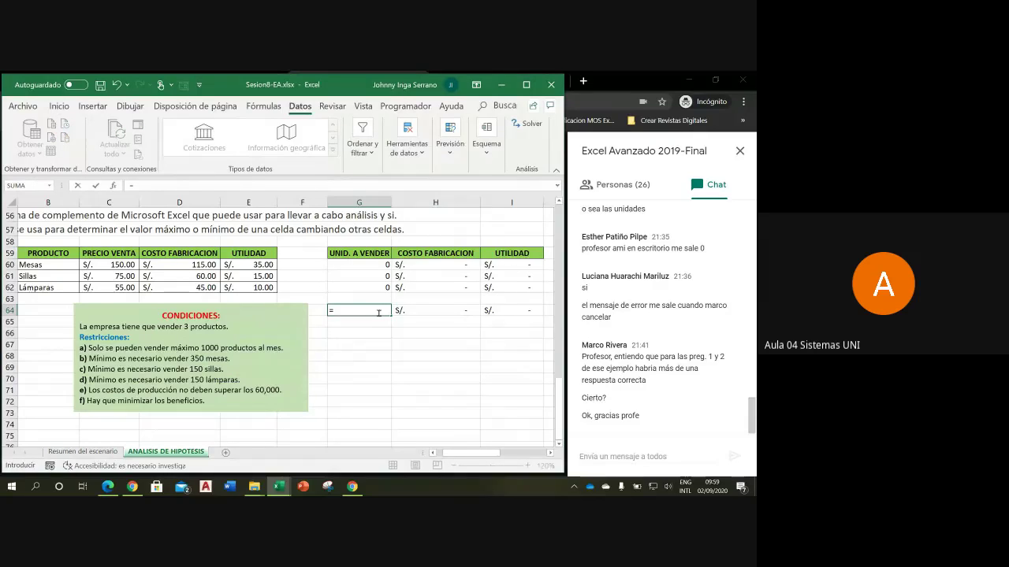
type("suma")
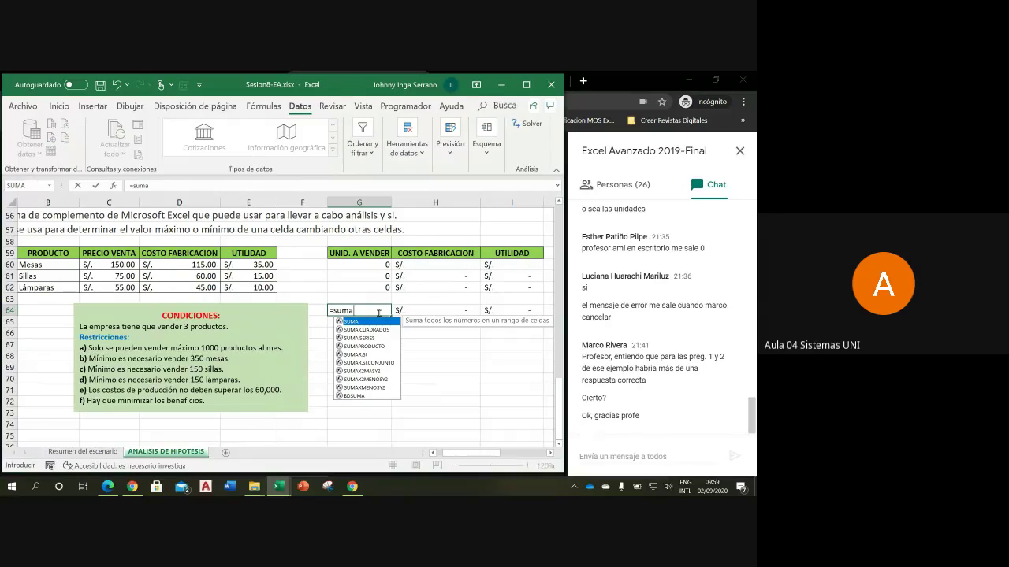
double_click(367, 322)
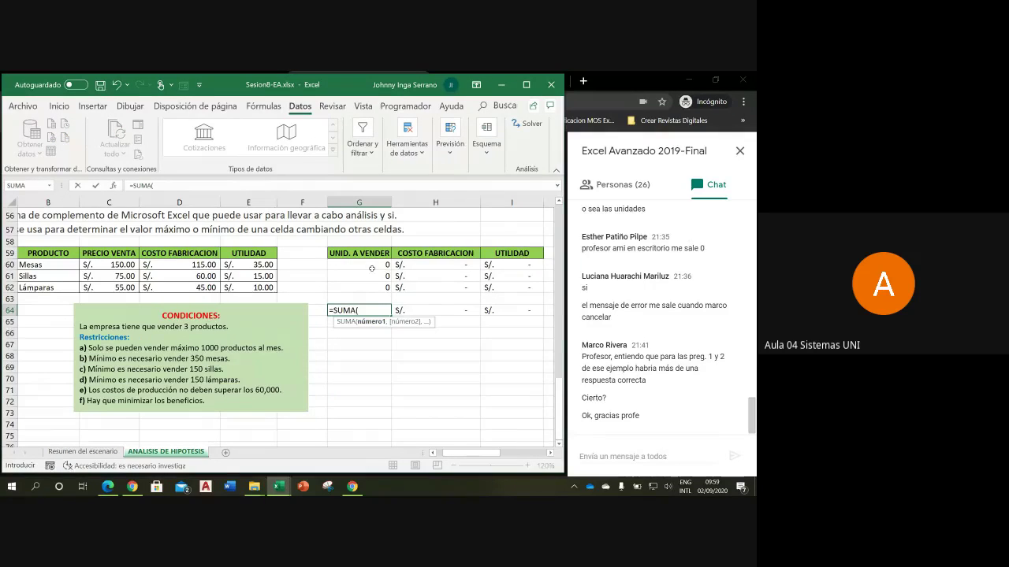
left_click(370, 269)
left_click_drag(369, 268, 370, 285)
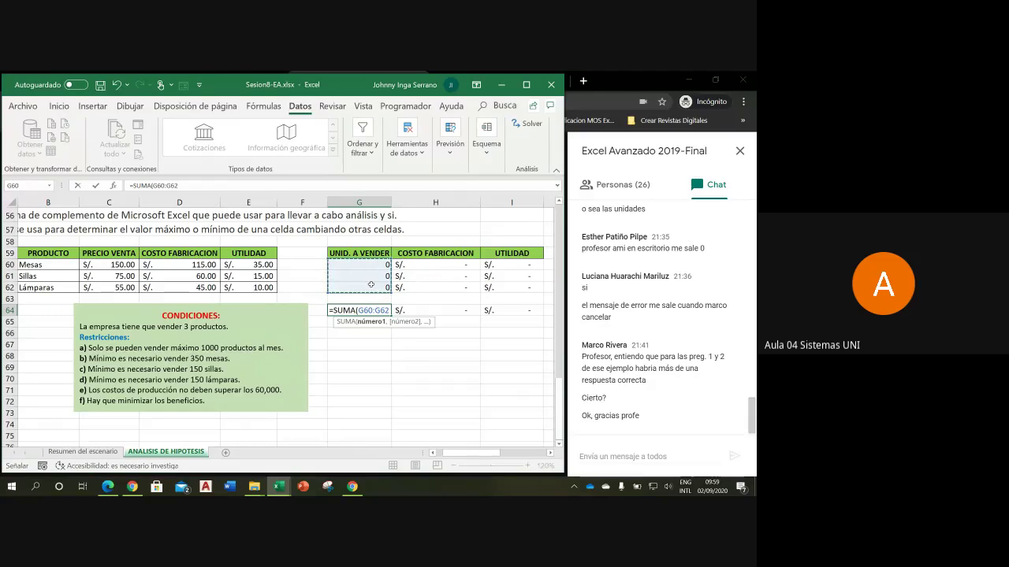
type(")")
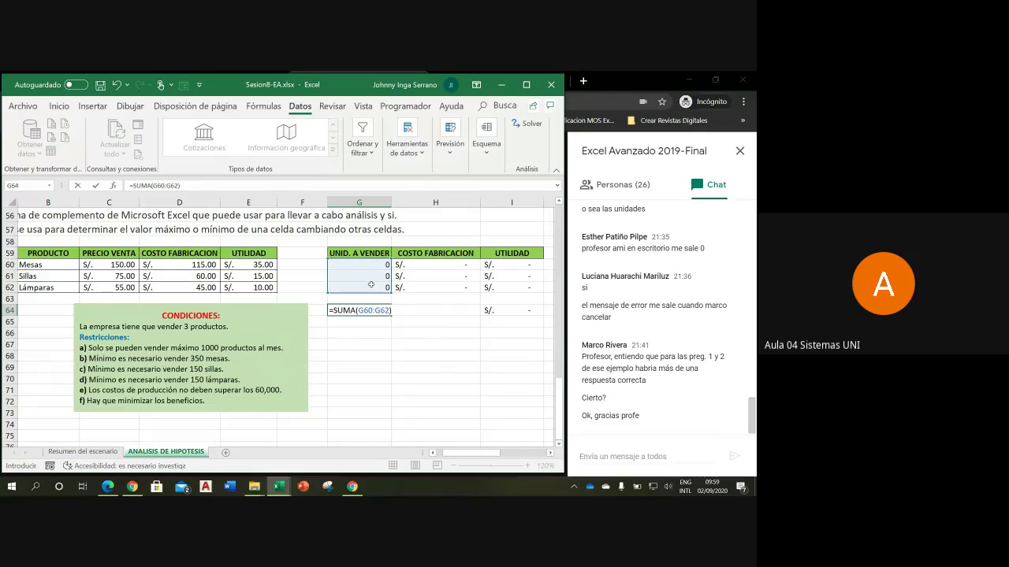
key("Return")
left_click(379, 311)
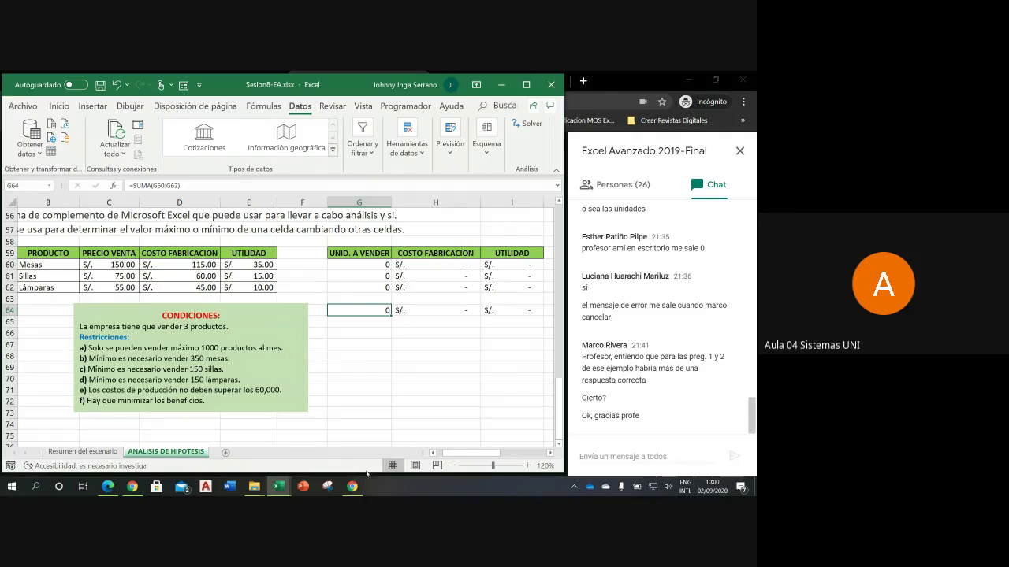
mouse_move(352, 487)
- Add the Solver constraint $G$64 <= 1000 to cap total units sold
left_click(530, 123)
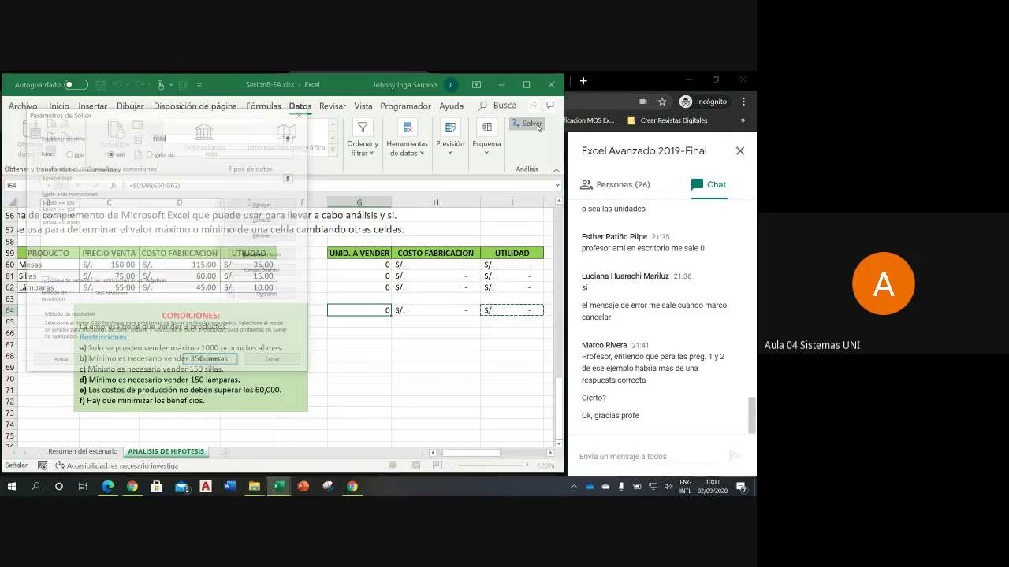
mouse_move(203, 121)
left_mouse_down()
mouse_move(246, 124)
mouse_move(238, 117)
left_mouse_up()
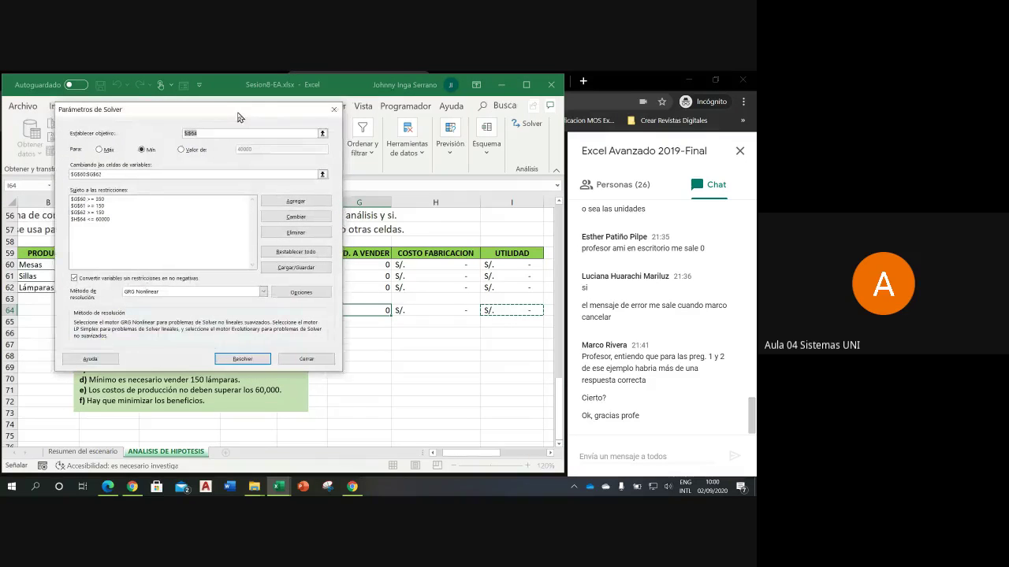
left_click(293, 203)
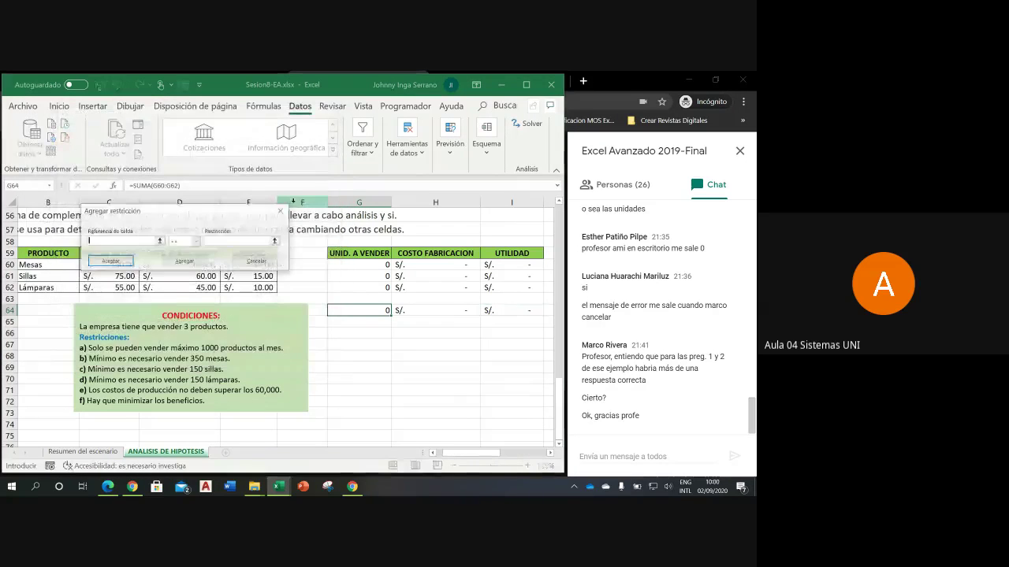
left_click(364, 310)
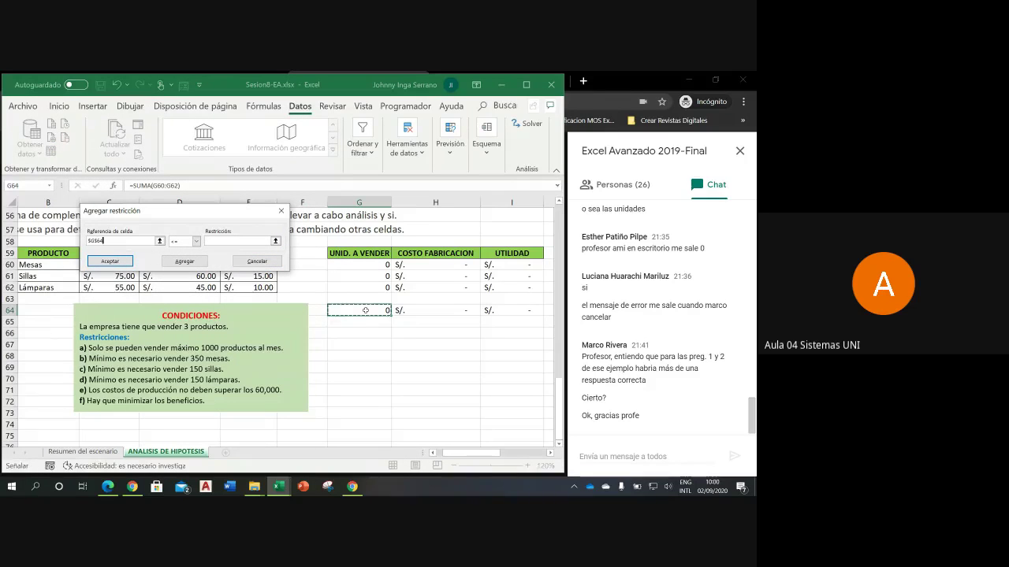
left_click(221, 240)
type("1000")
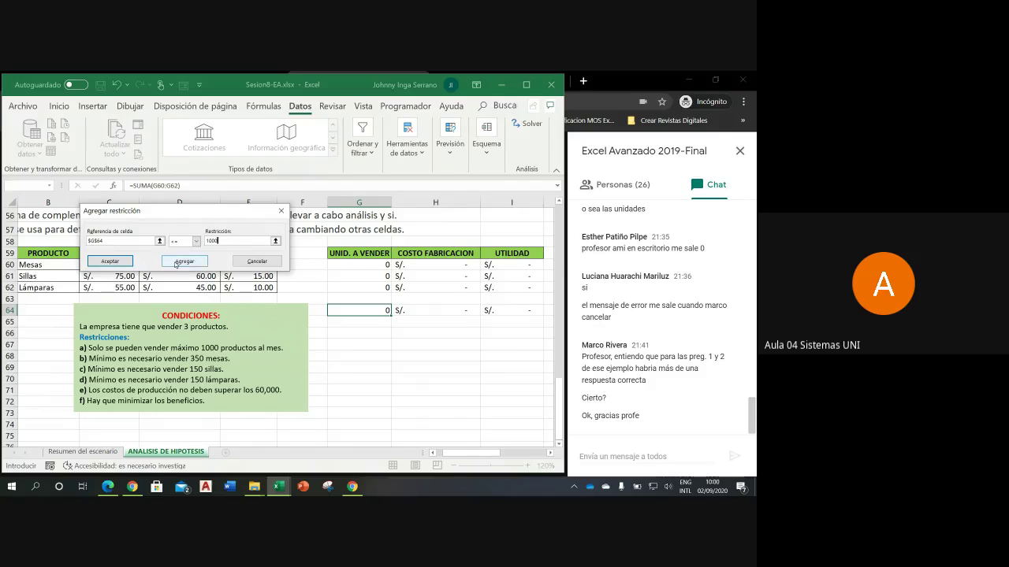
left_click(110, 261)
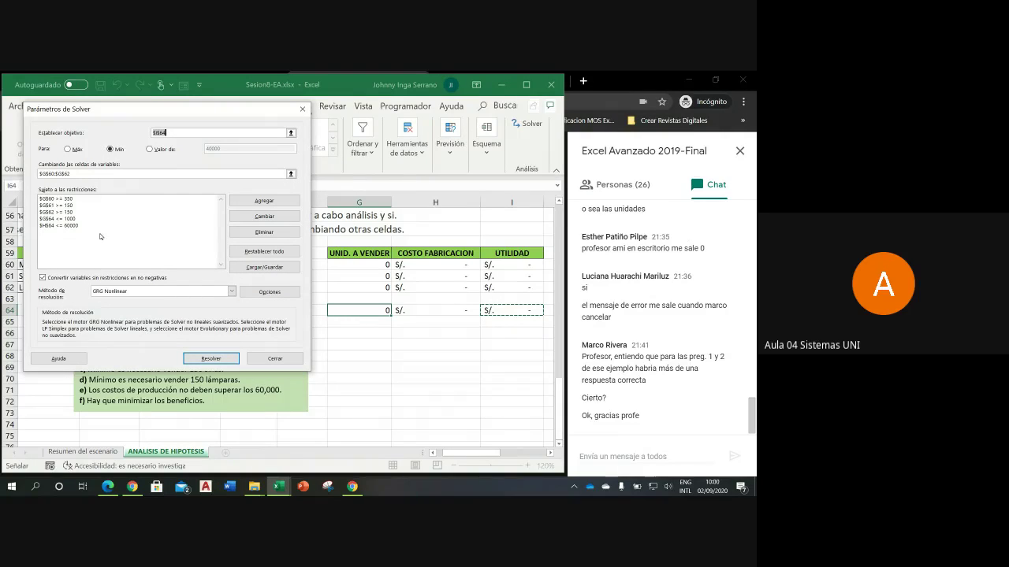
- Solve the minimising model, inspect the 650-unit result, then restore the original values
left_click_drag(154, 117, 563, 108)
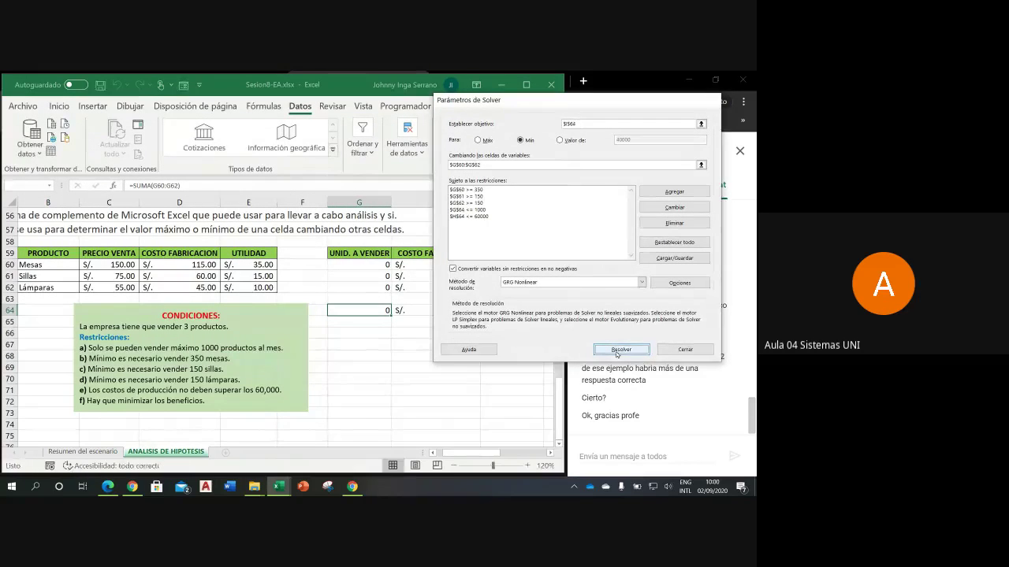
left_click(617, 350)
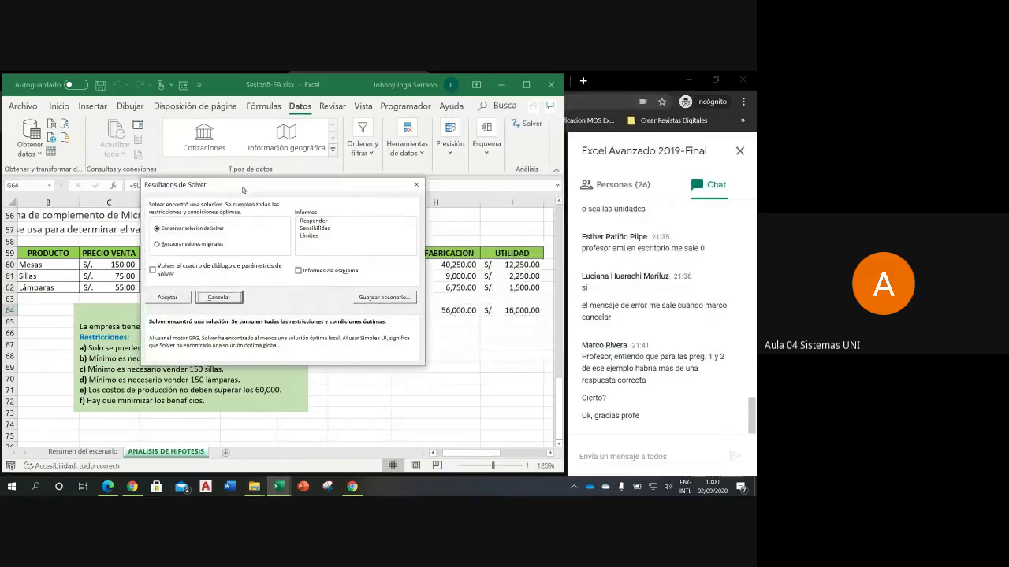
mouse_move(246, 186)
left_mouse_down()
mouse_move(557, 162)
mouse_move(548, 152)
left_mouse_up()
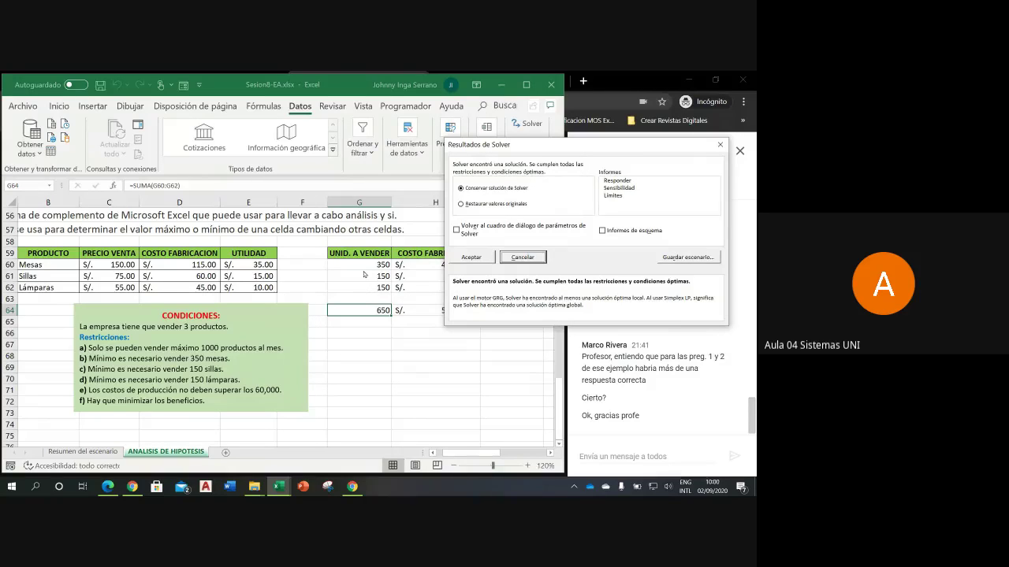
mouse_move(555, 154)
left_mouse_down()
mouse_move(144, 155)
mouse_move(143, 124)
left_mouse_up()
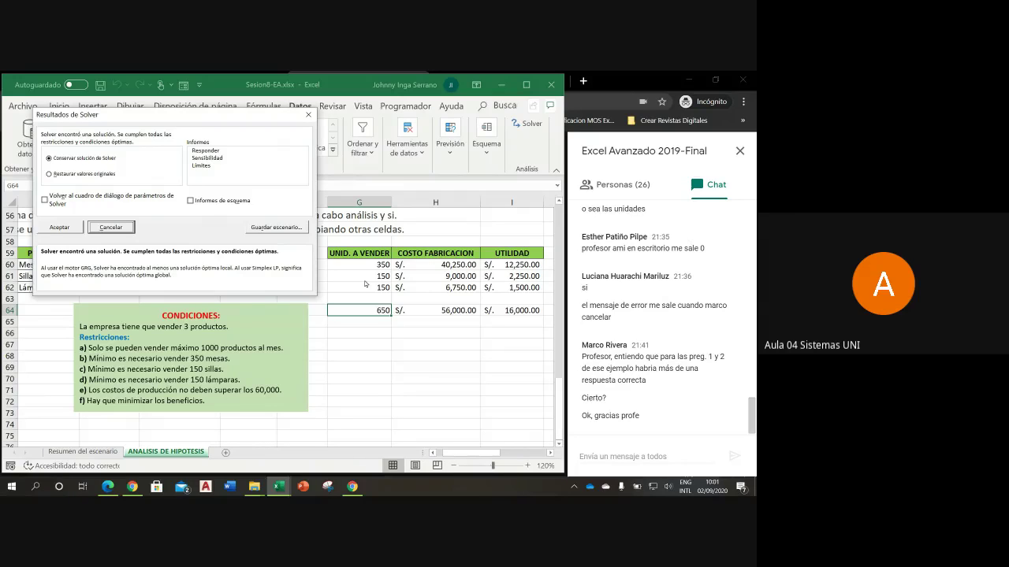
left_click(125, 228)
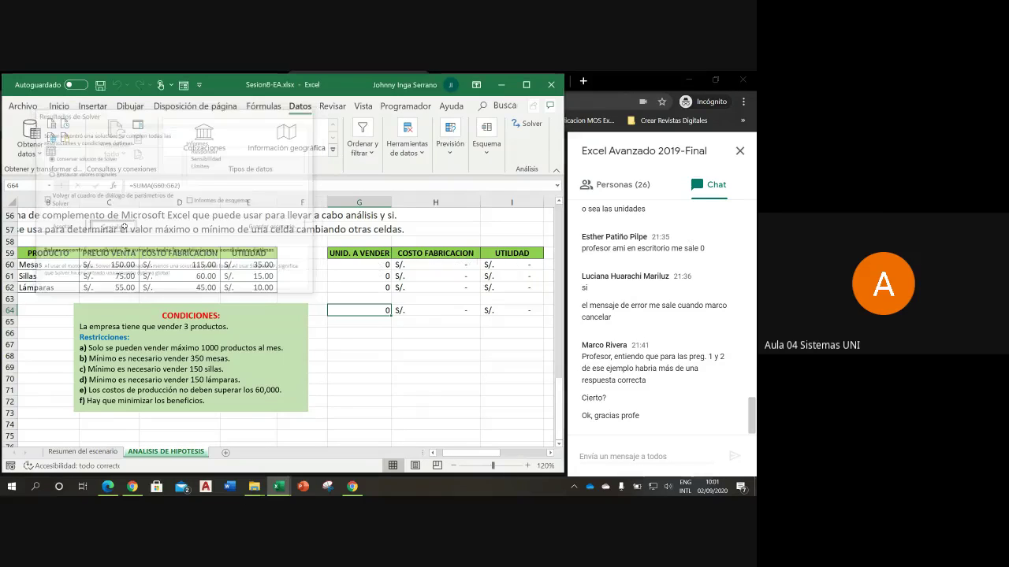
- Set the Solver goal to Máx and solve, giving cost S/. 60,000.00 and profit S/. 17,217.39
left_click(526, 124)
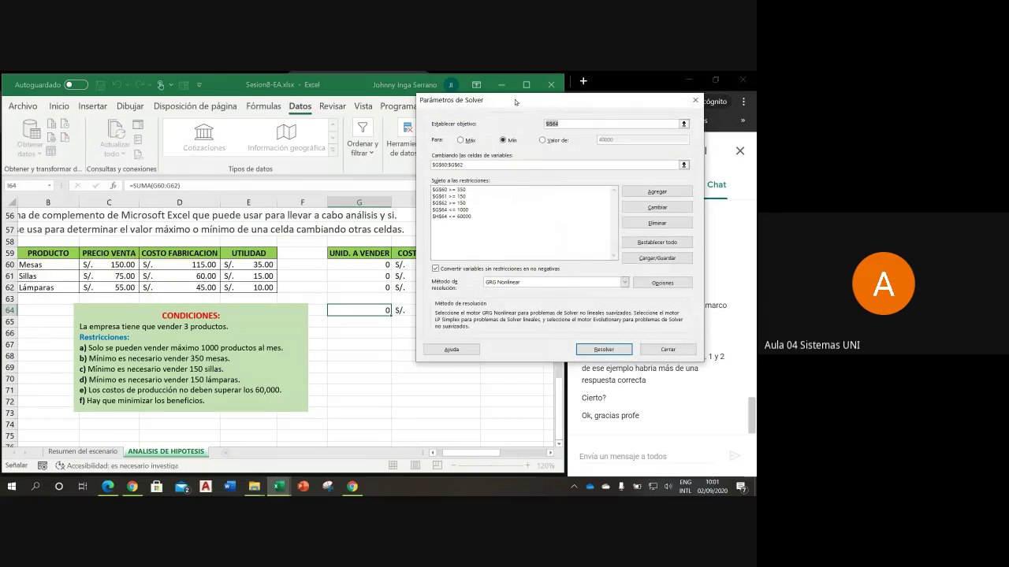
left_click_drag(515, 102, 598, 165)
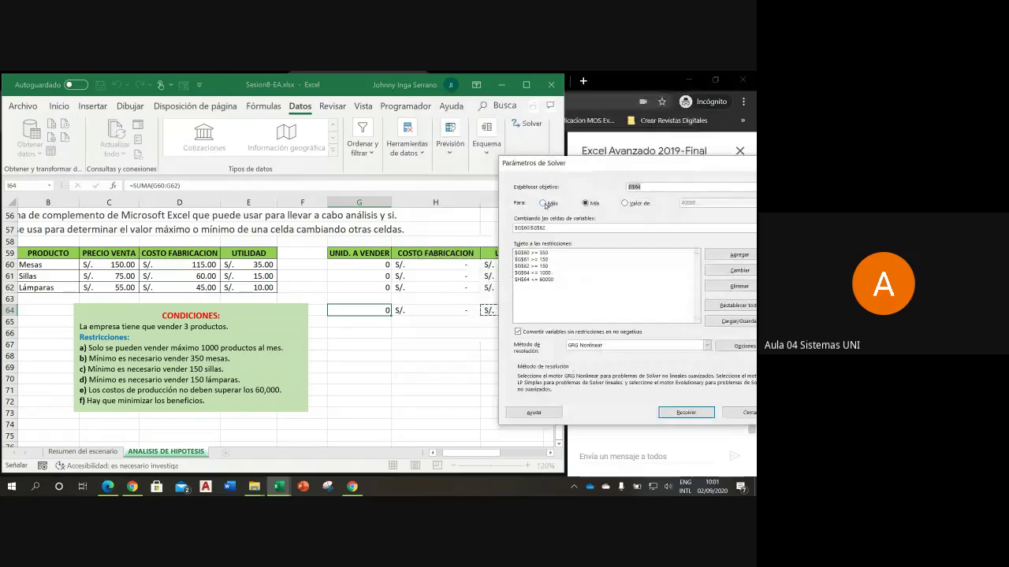
left_click(543, 203)
mouse_move(621, 168)
left_mouse_down()
mouse_move(633, 182)
mouse_move(143, 143)
left_mouse_up()
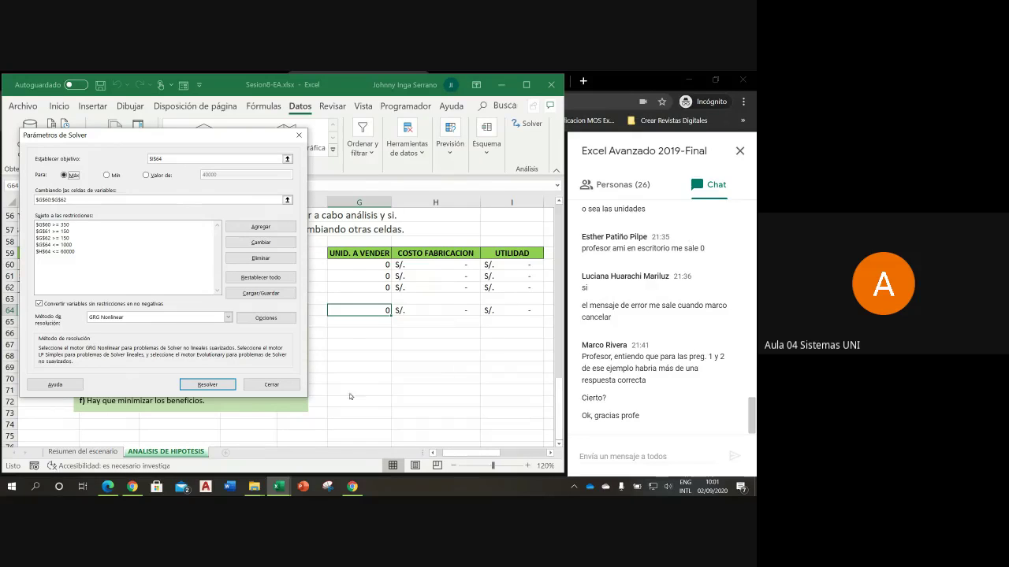
left_click(207, 384)
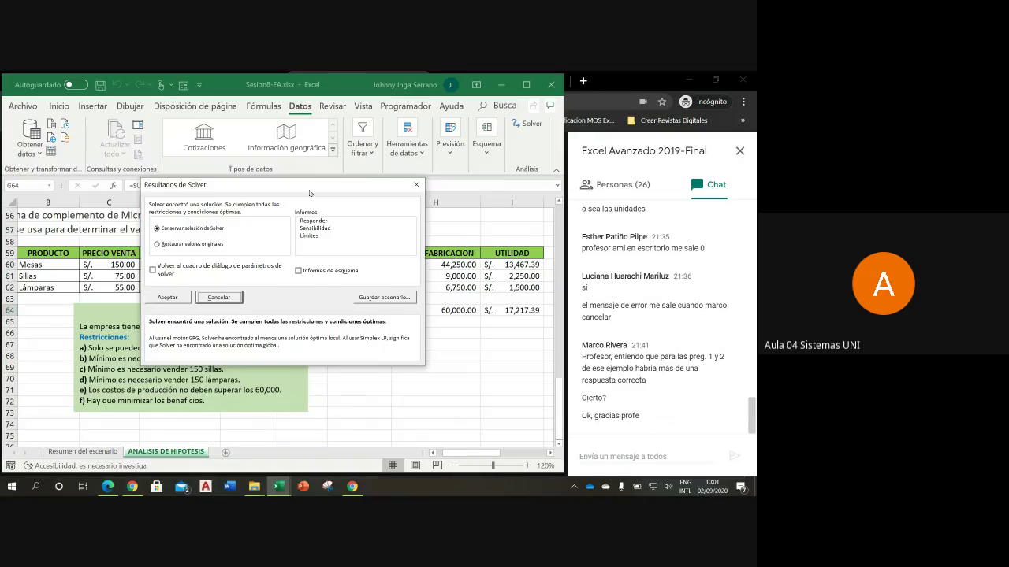
- Inspect the 384.7826087 Mesas solution, then discard it to restore the original values
left_click_drag(311, 193, 204, 191)
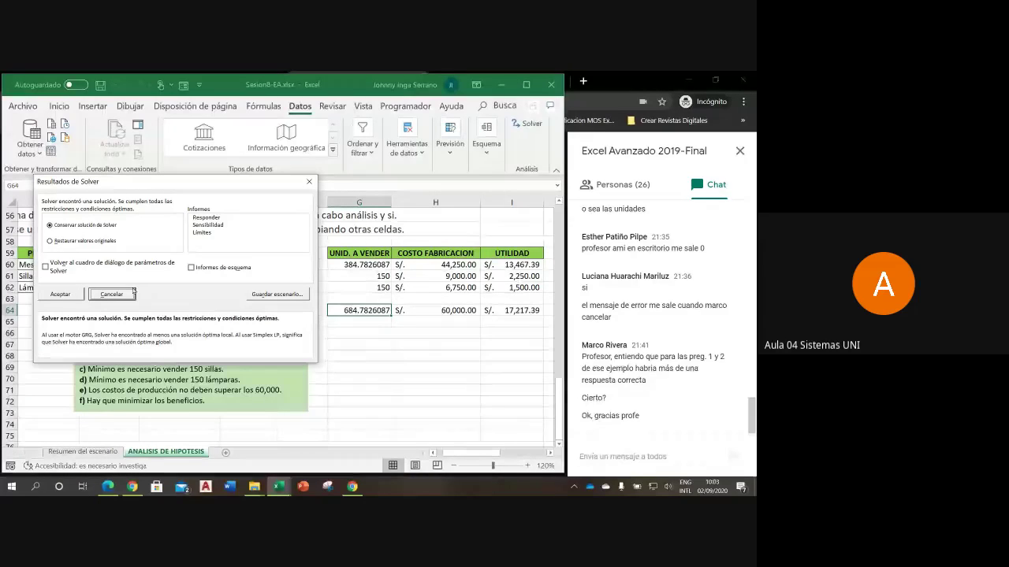
left_click(112, 295)
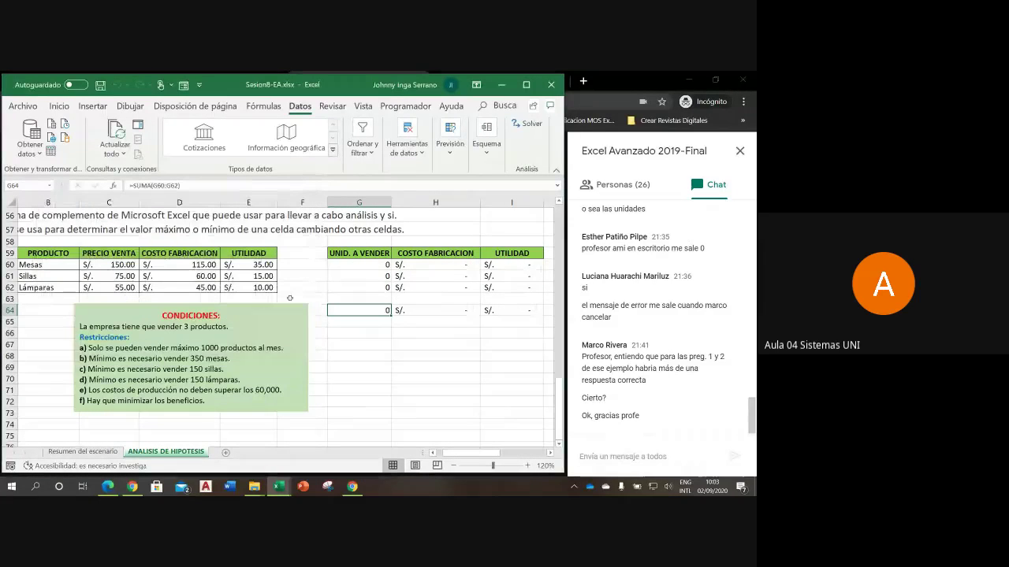
- Add an int constraint on $G$60:$G$62 and run Solver again
left_click(528, 124)
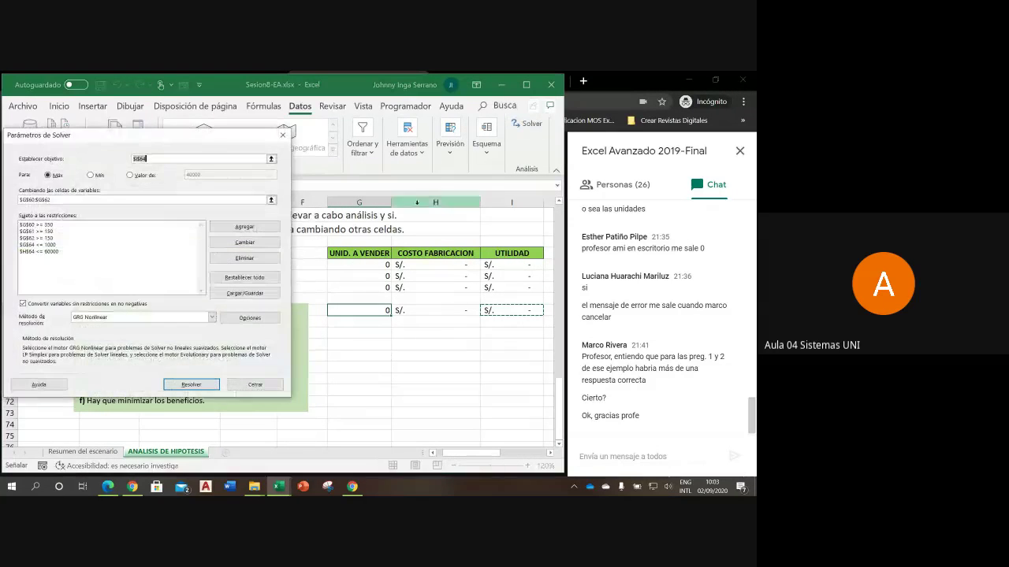
mouse_move(63, 142)
left_mouse_down()
mouse_move(463, 148)
mouse_move(482, 131)
left_mouse_up()
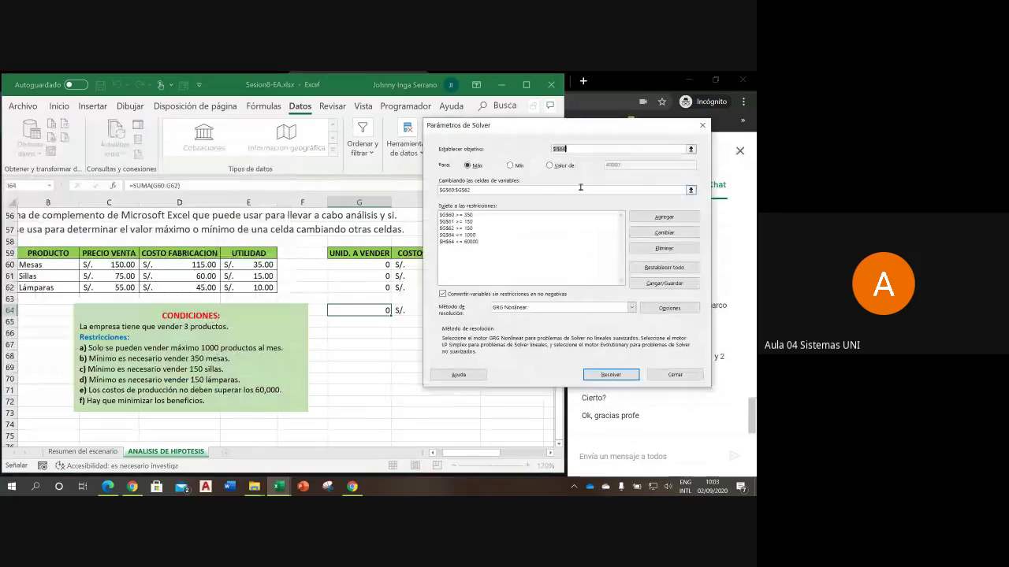
left_click(664, 218)
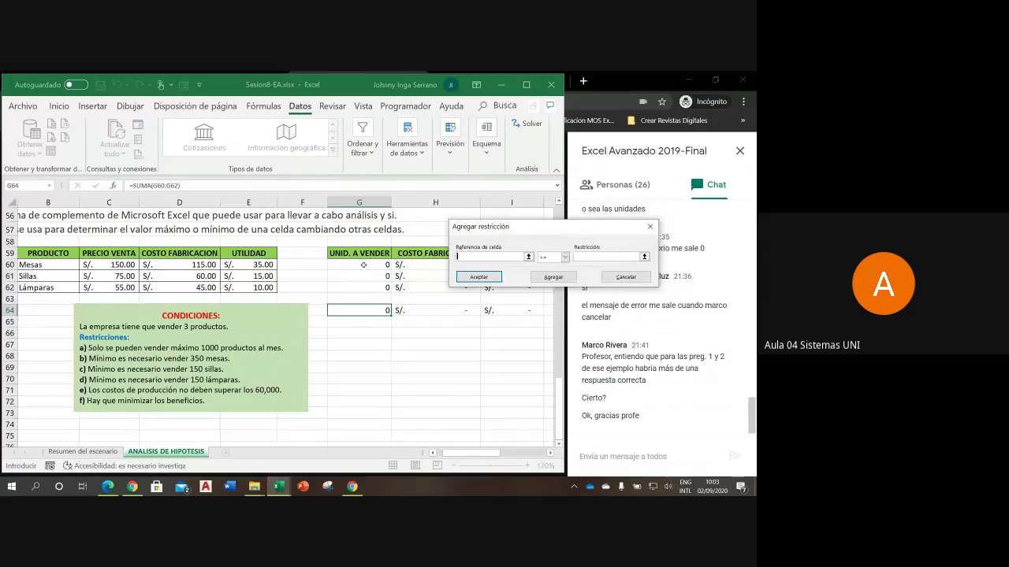
left_click_drag(364, 265, 364, 287)
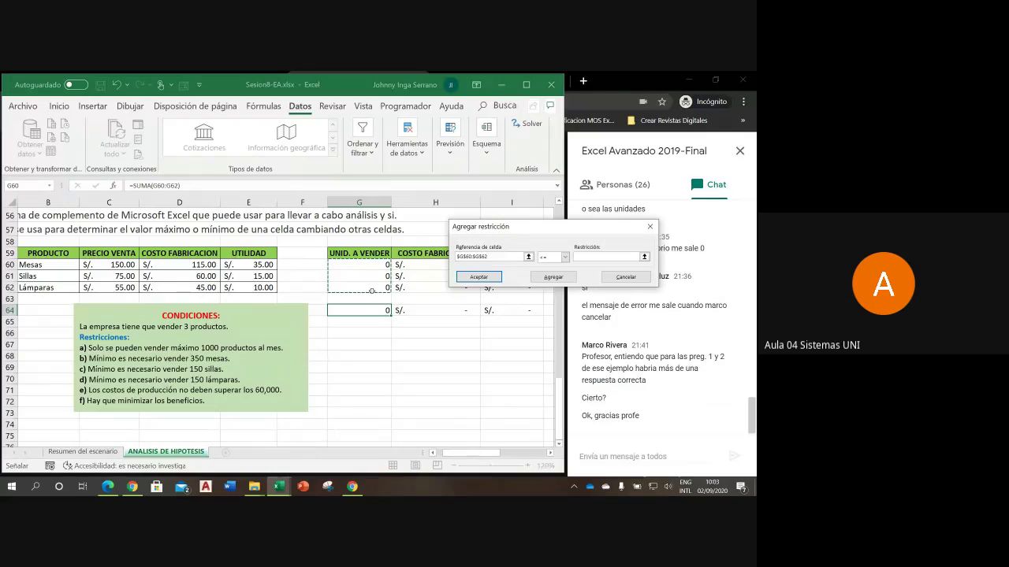
left_click(564, 258)
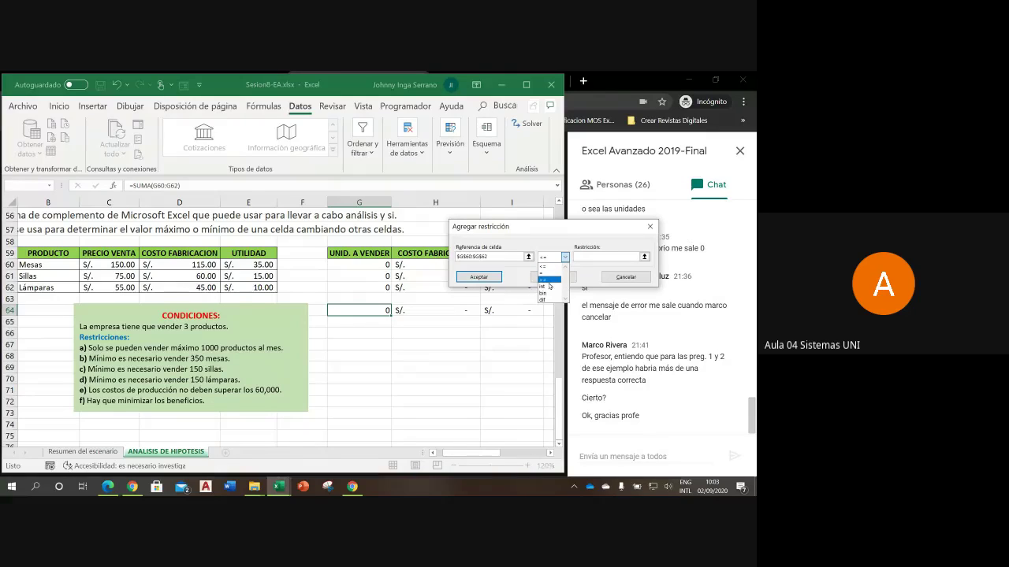
left_click(549, 287)
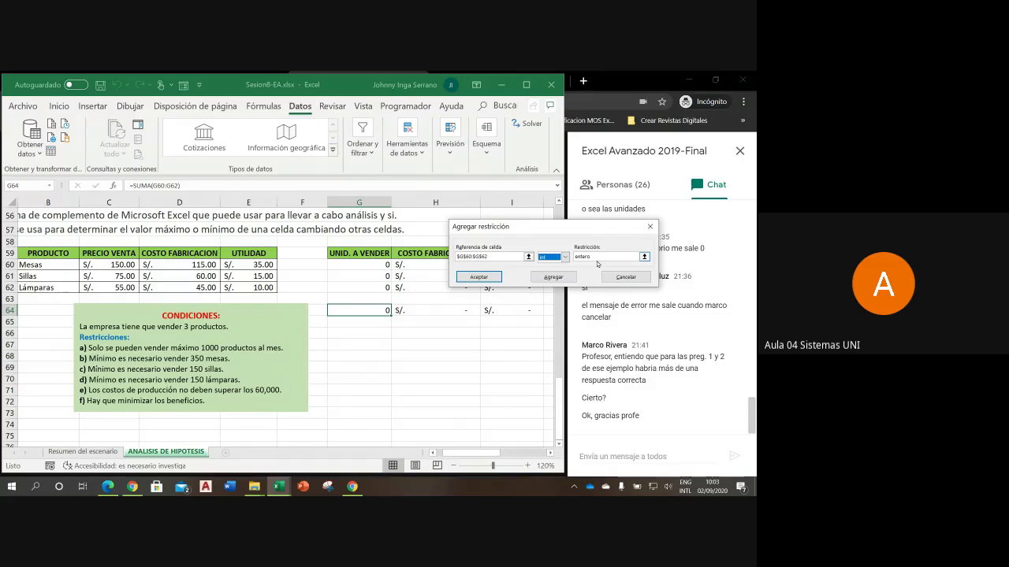
left_click(478, 277)
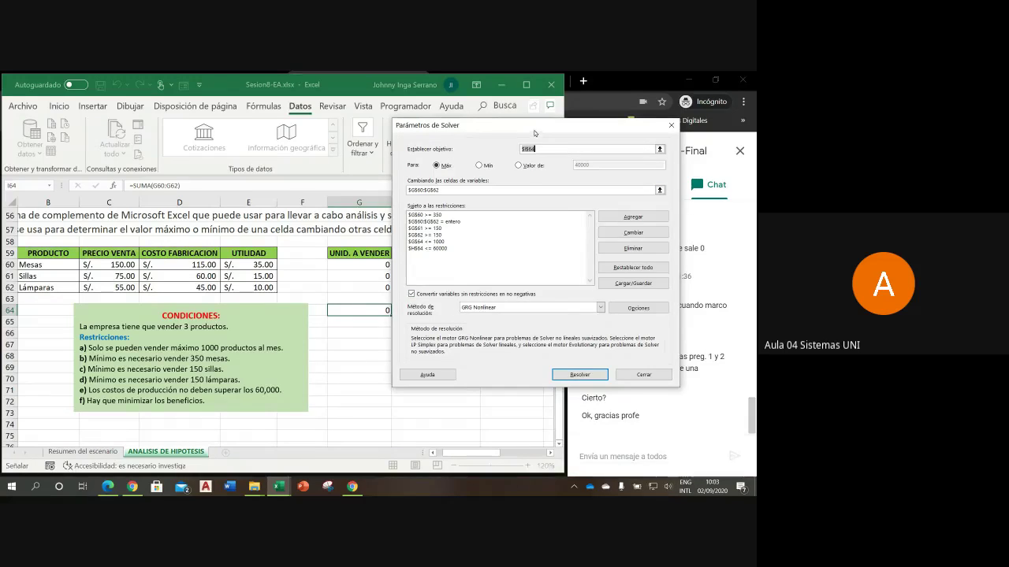
left_click_drag(534, 132, 172, 149)
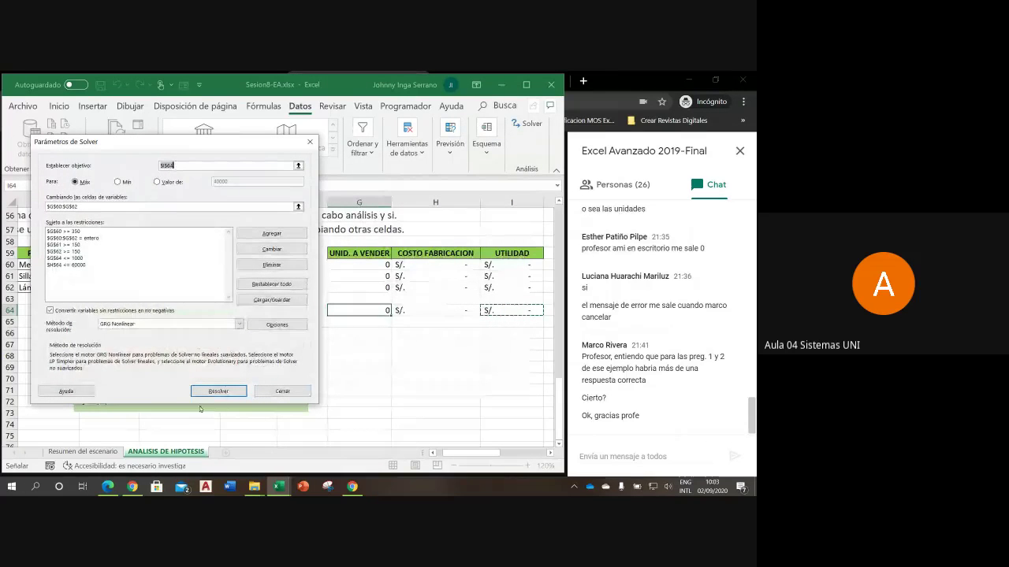
left_click(221, 391)
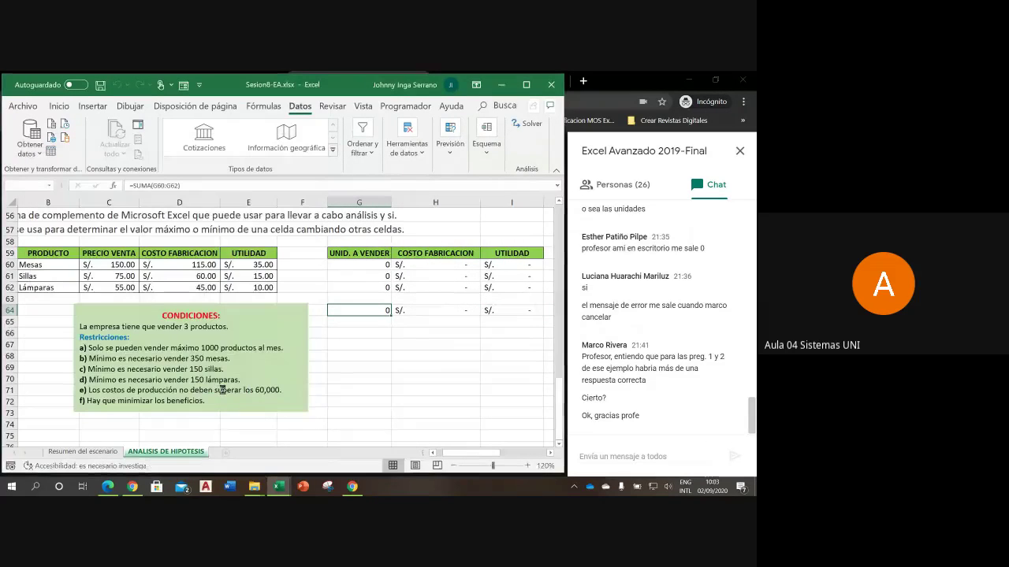
- Move the Solver Results dialog aside to check 384 Mesas, 151 Sillas, 150 Lámparas and 17,205.00 utility
left_click_drag(305, 190, 191, 190)
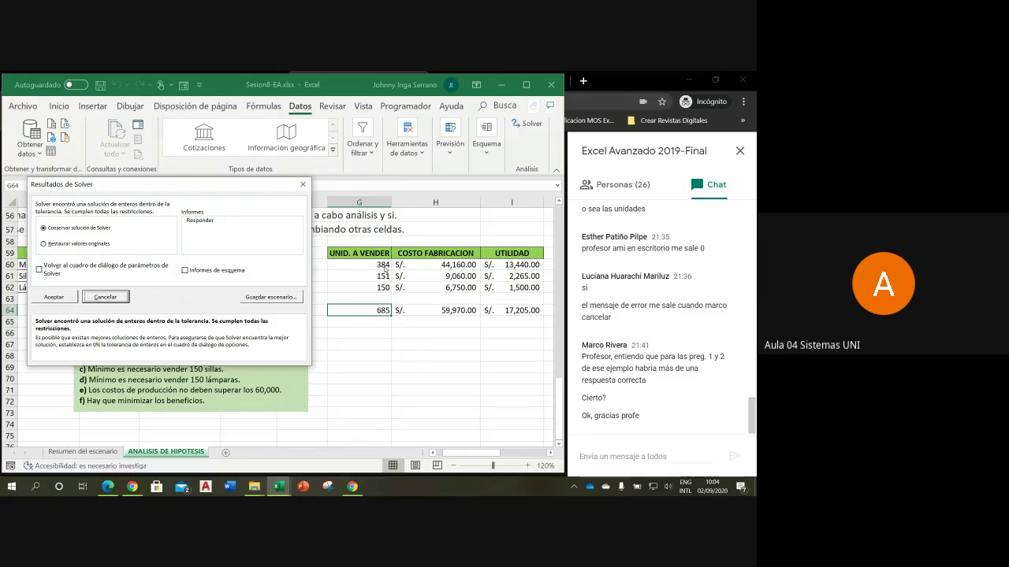
left_click_drag(222, 190, 359, 338)
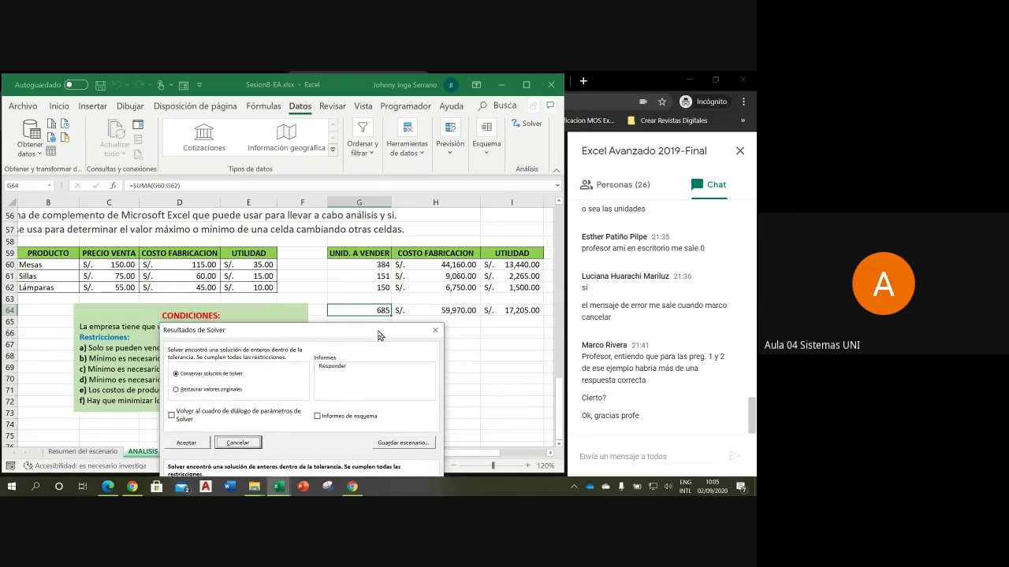
left_click_drag(383, 329, 245, 227)
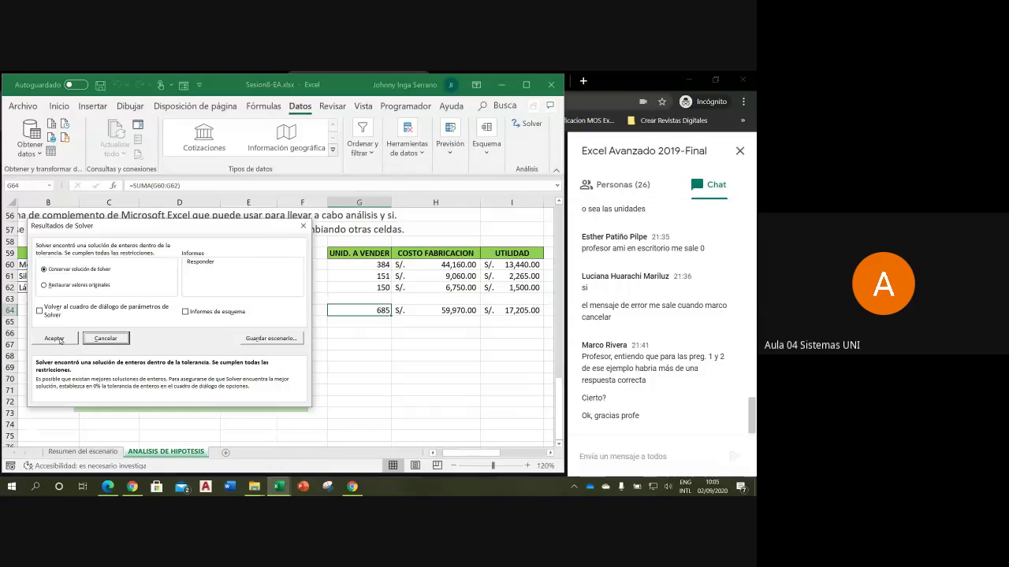
left_click(56, 338)
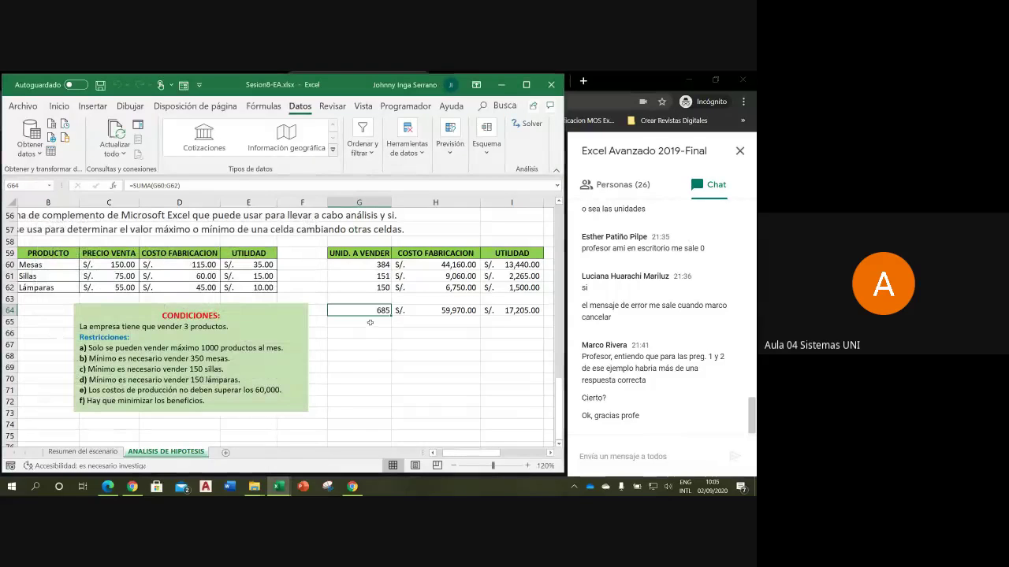
left_click(366, 277)
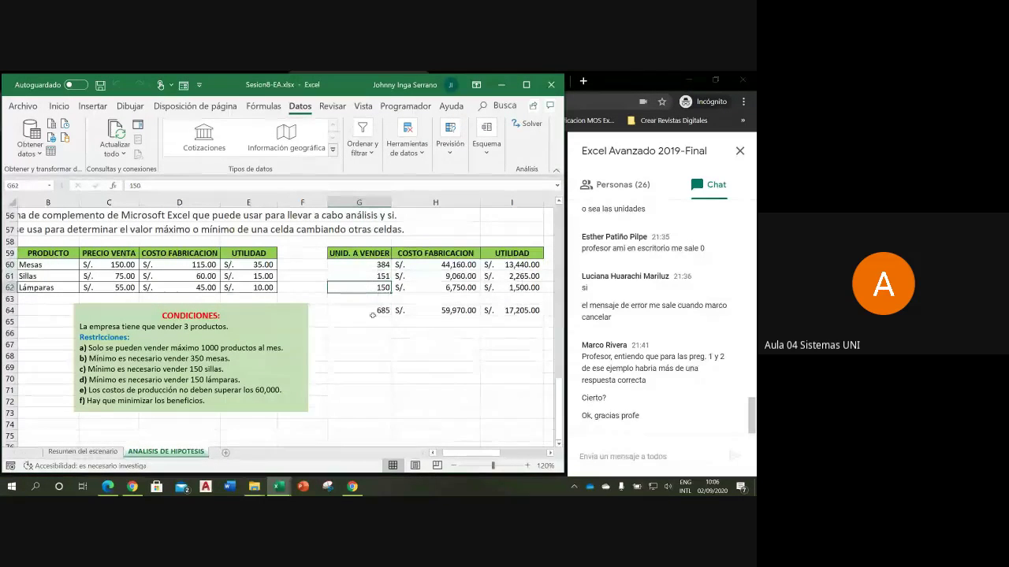
key("Down")
key("Down")
key("Down")
key("Up")
key("Up")
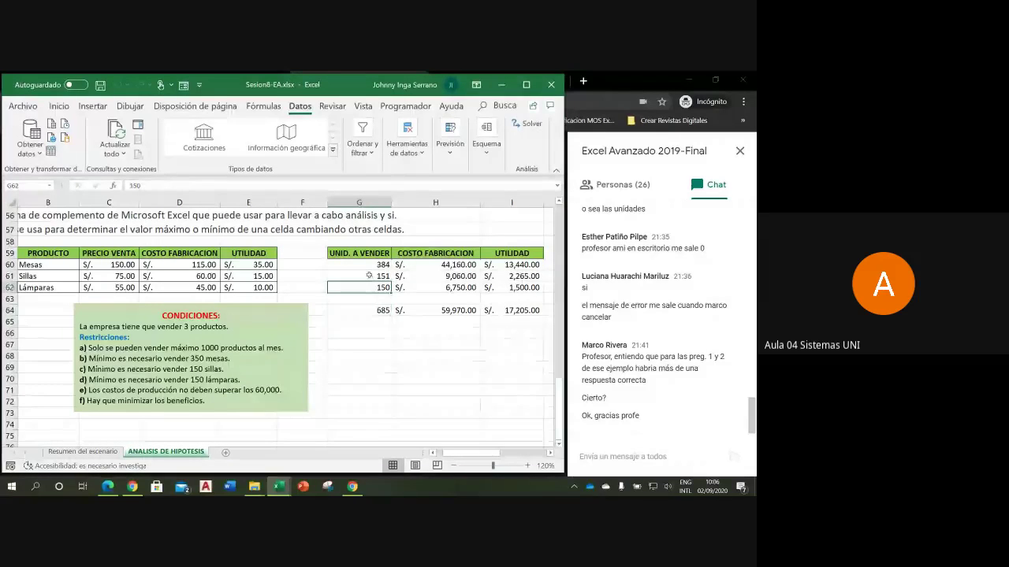
key("Up")
key("Up")
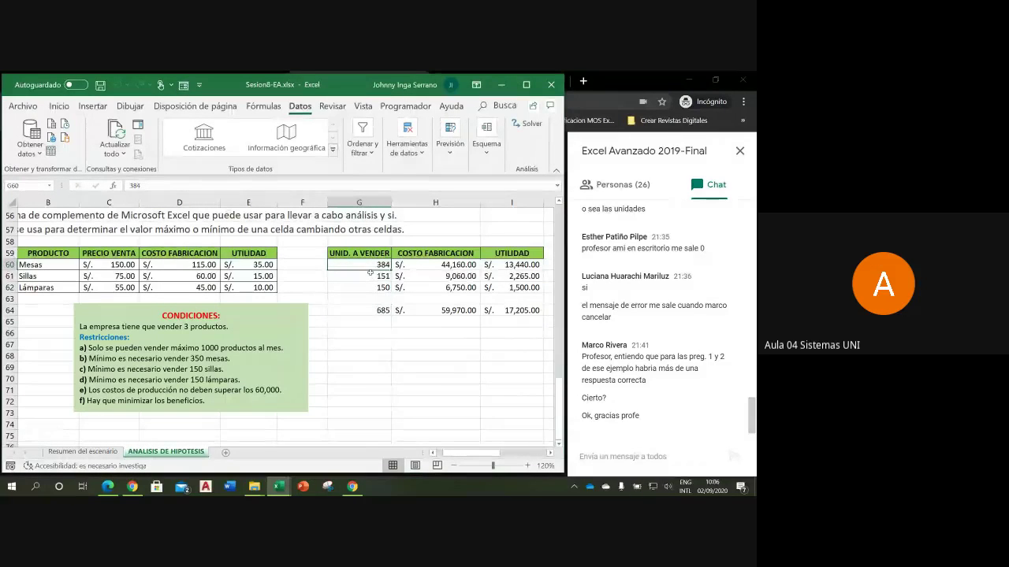
key("Down")
key("Down")
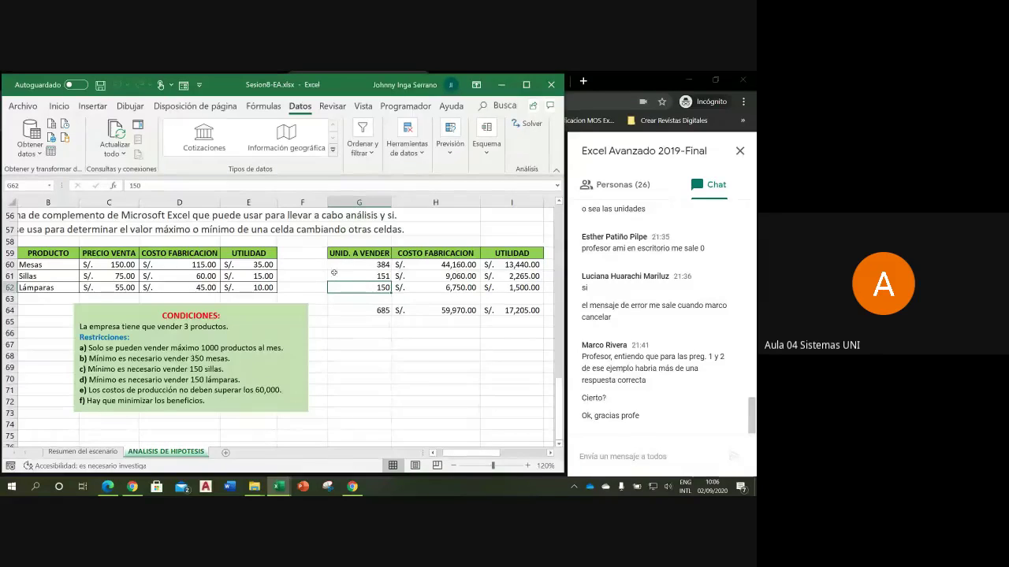
left_click(365, 275)
left_click(365, 288)
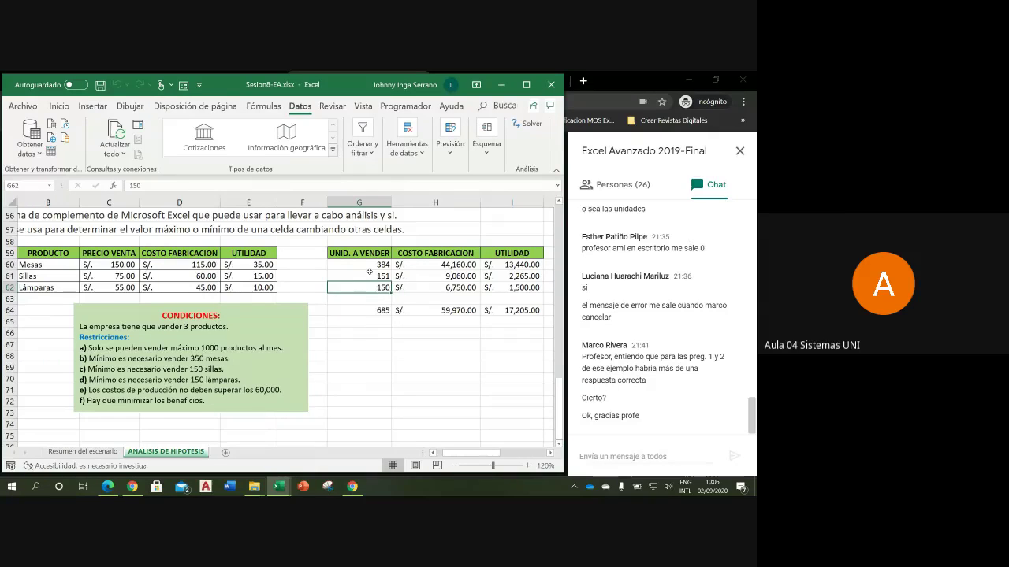
left_click_drag(368, 266, 506, 286)
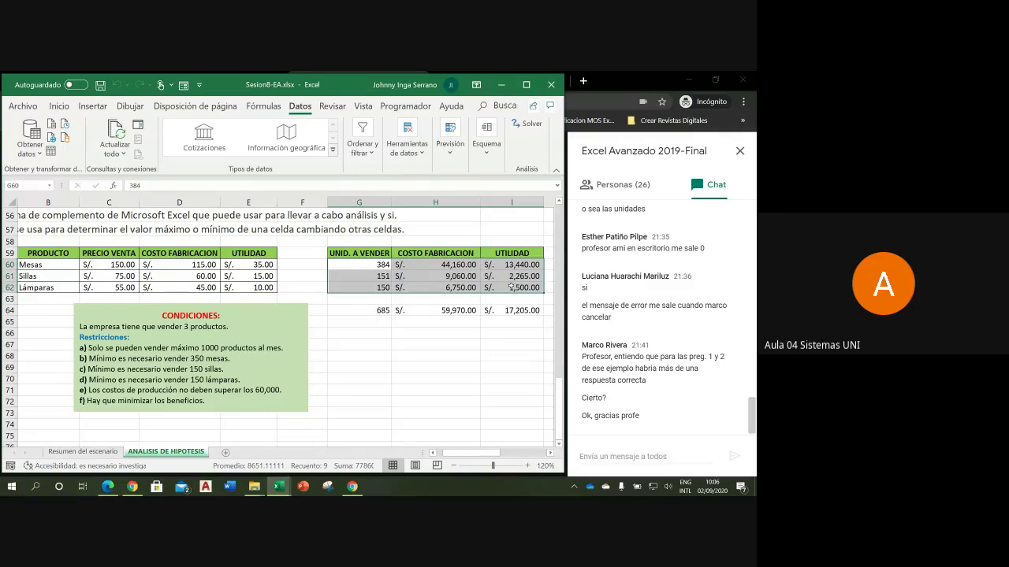
- Apply Todos los bordes to the G60:I62 units, cost and utility figures
left_click(63, 106)
left_click(80, 156)
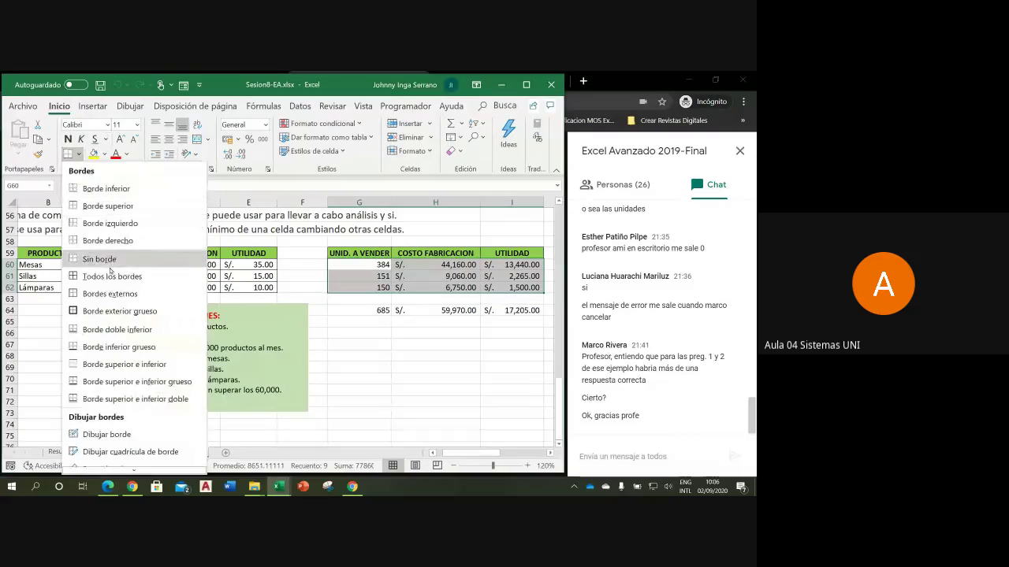
left_click(102, 275)
- Fill the S/. 17,205.00 total utility cell I64 with yellow
left_click_drag(379, 309, 512, 309)
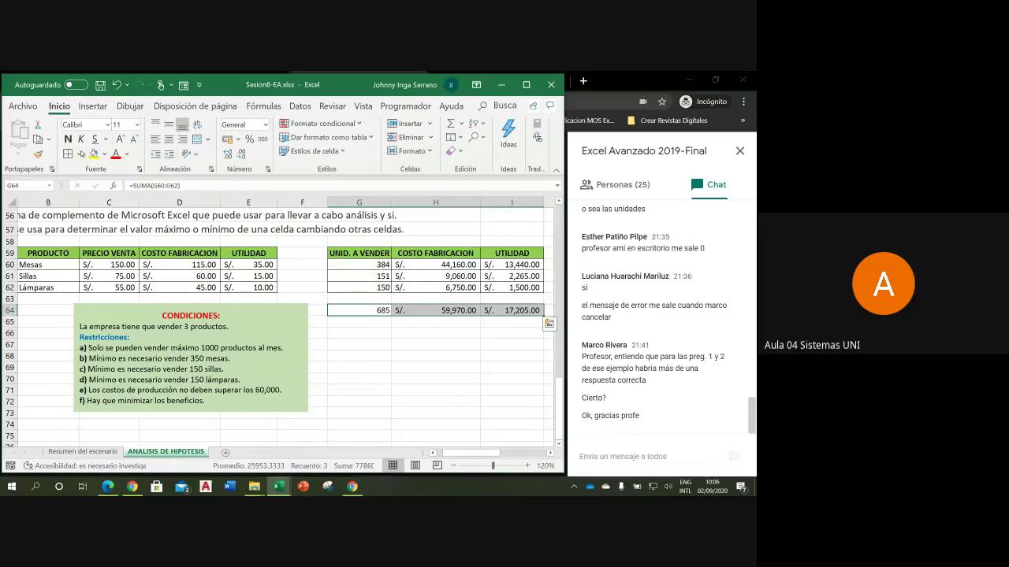
left_click(489, 309)
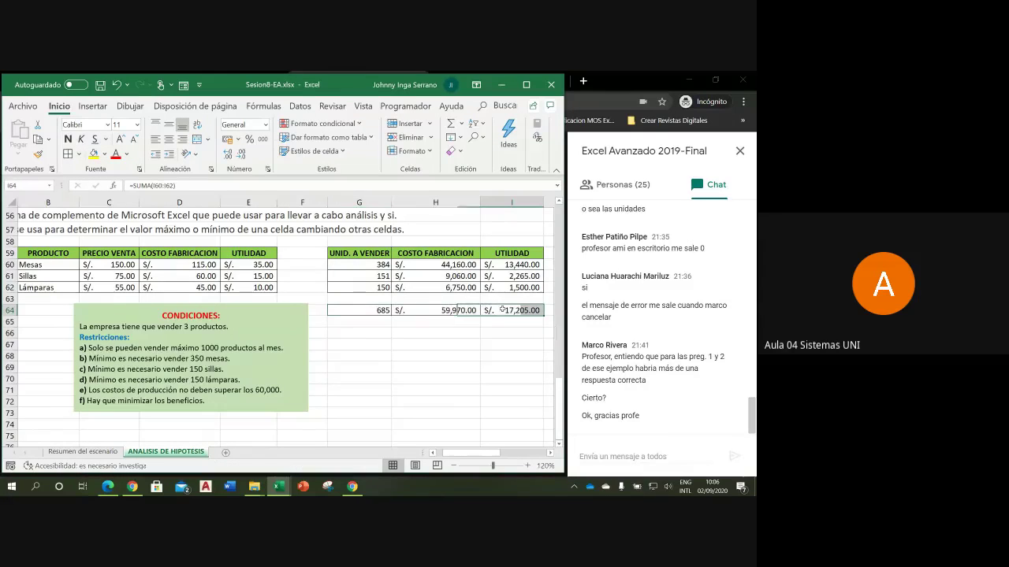
left_click(96, 154)
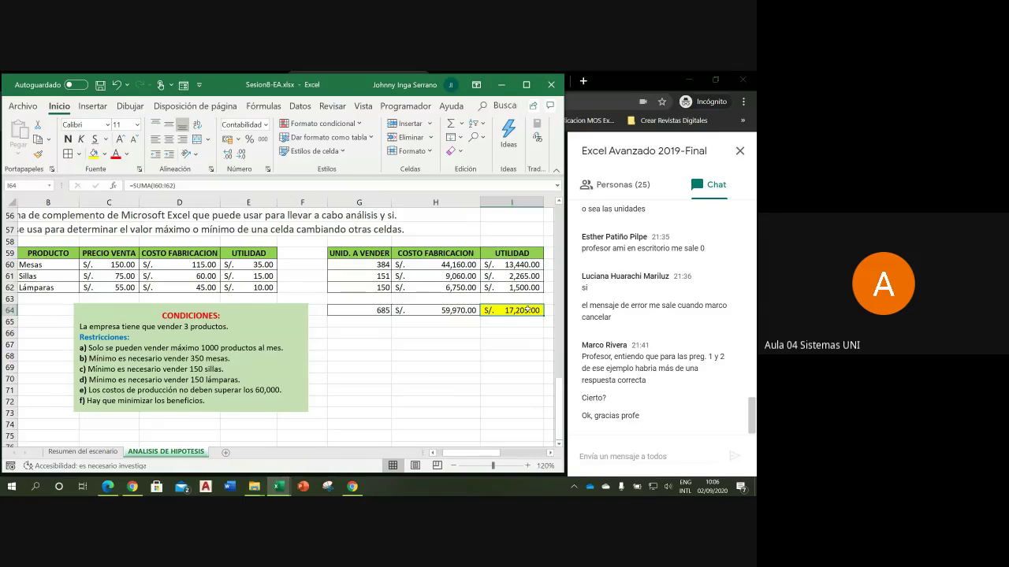
left_click(522, 320)
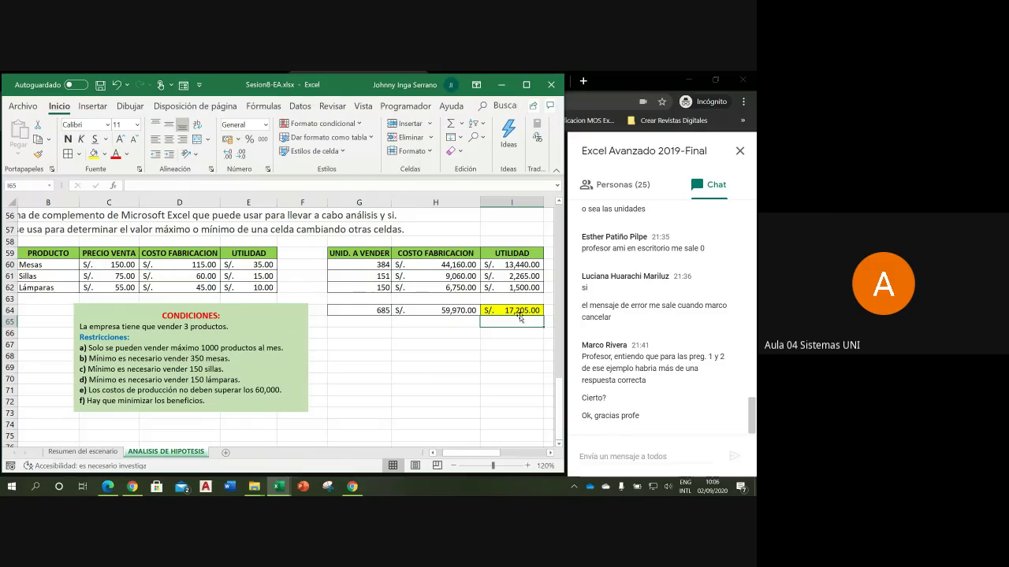
- Replace 'minim' with 'maxim' in condition f of the CONDICIONES box
left_click(120, 400)
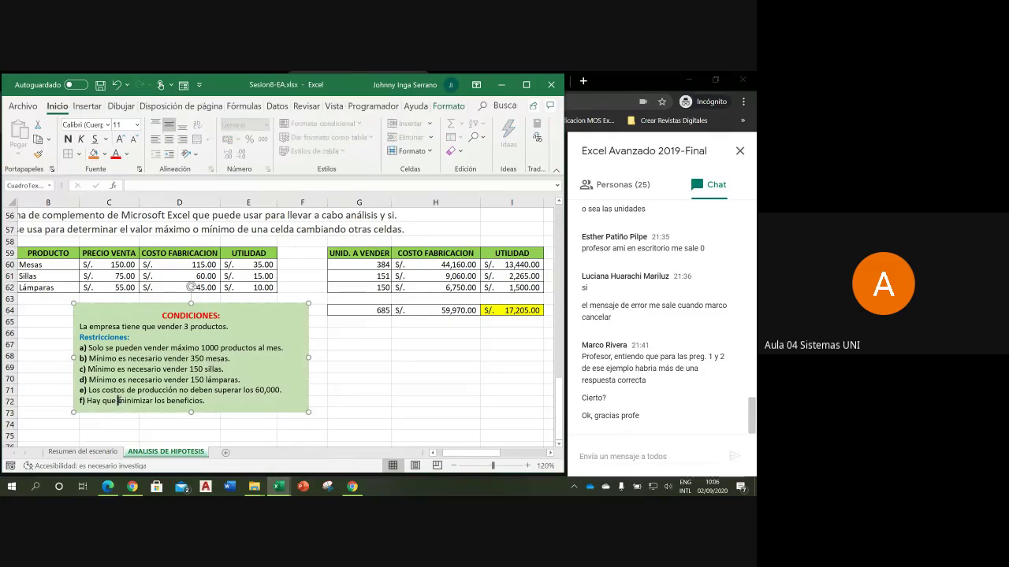
mouse_move(118, 401)
left_mouse_down()
mouse_move(152, 402)
mouse_move(142, 403)
left_mouse_up()
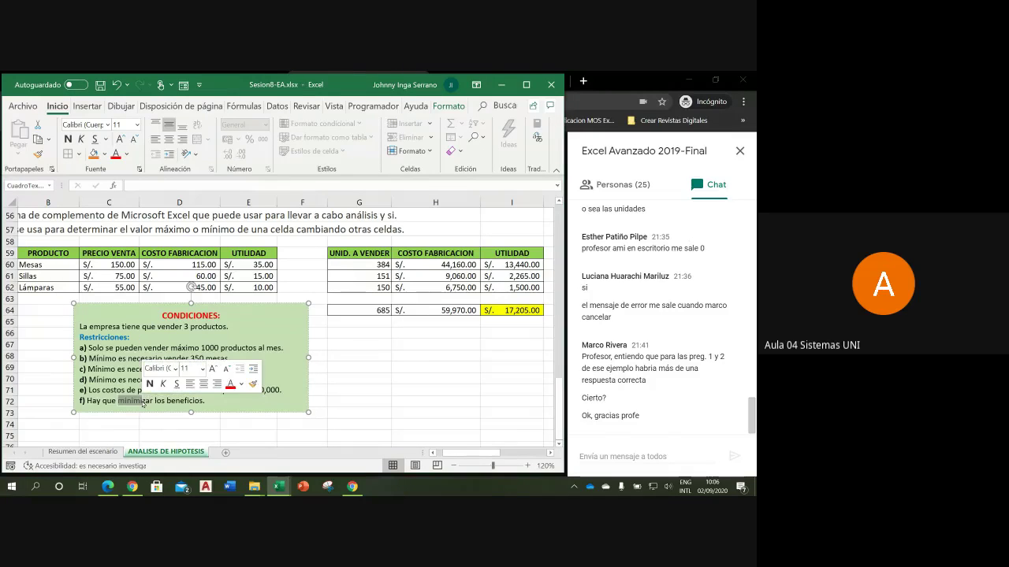
type("maxim")
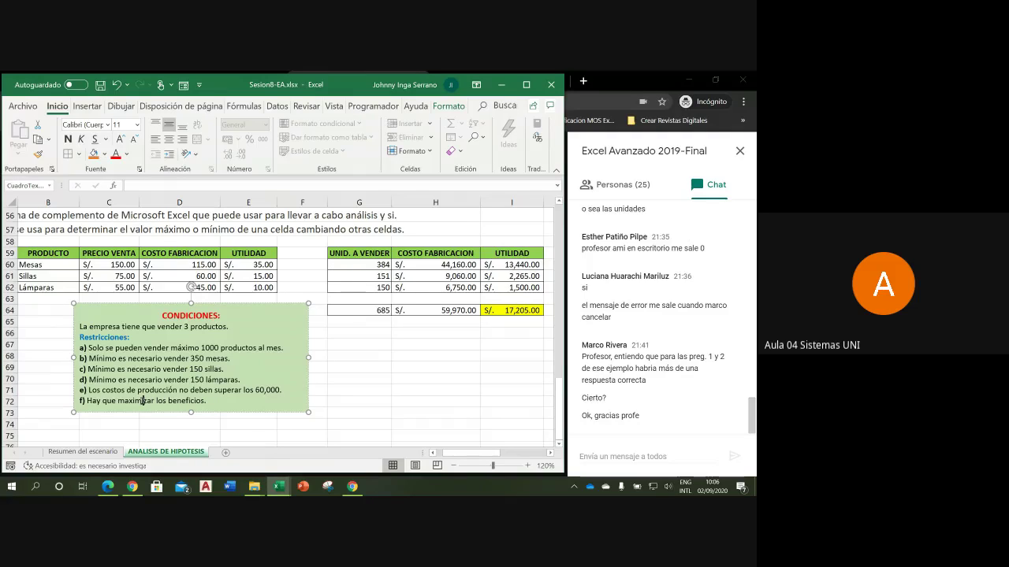
left_click(227, 424)
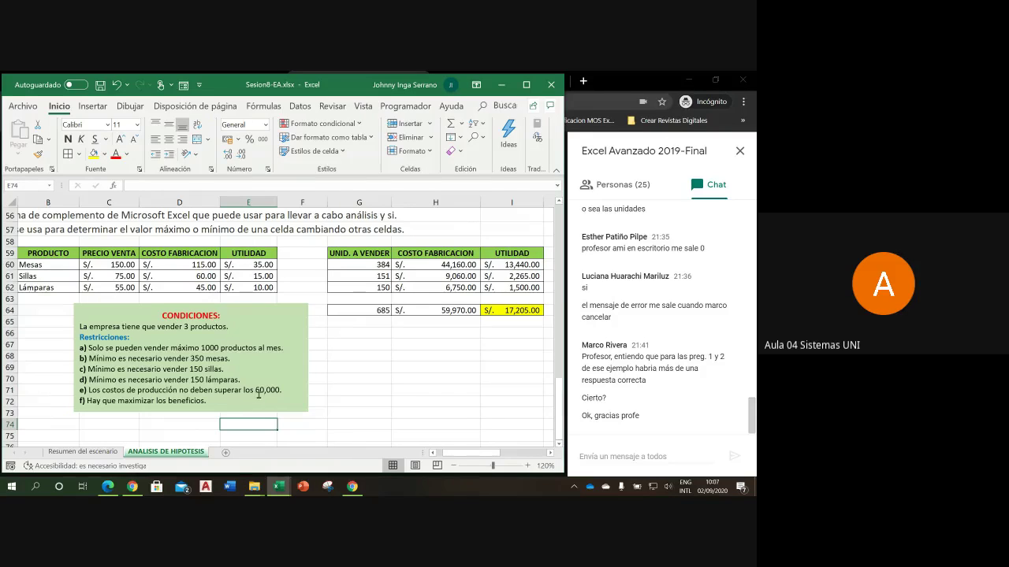
left_click(351, 281)
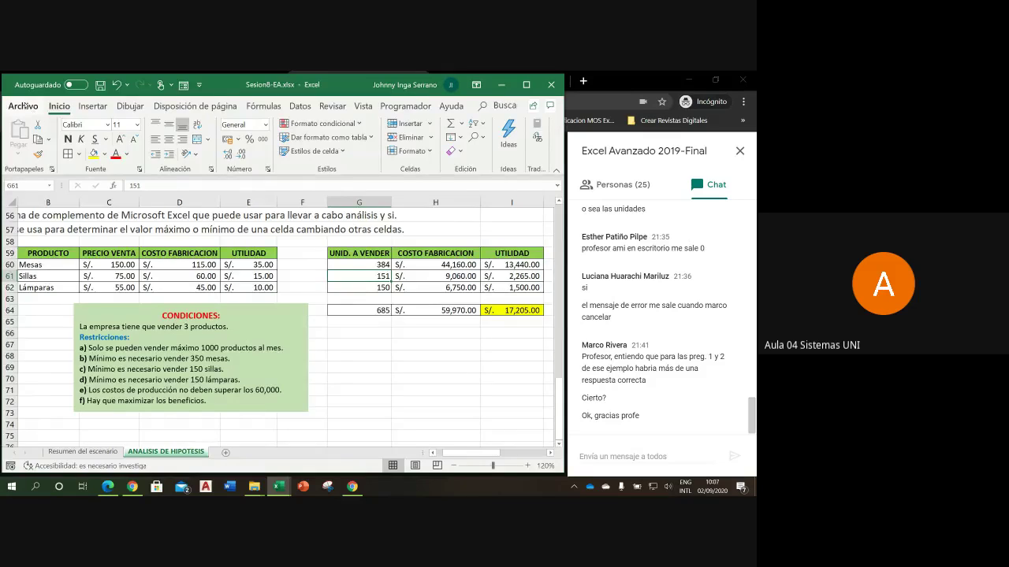
- Save the workbook as Sesion8-EA-RESUELTO.xlsx in Descargas and close Excel
left_click(26, 106)
left_click(50, 258)
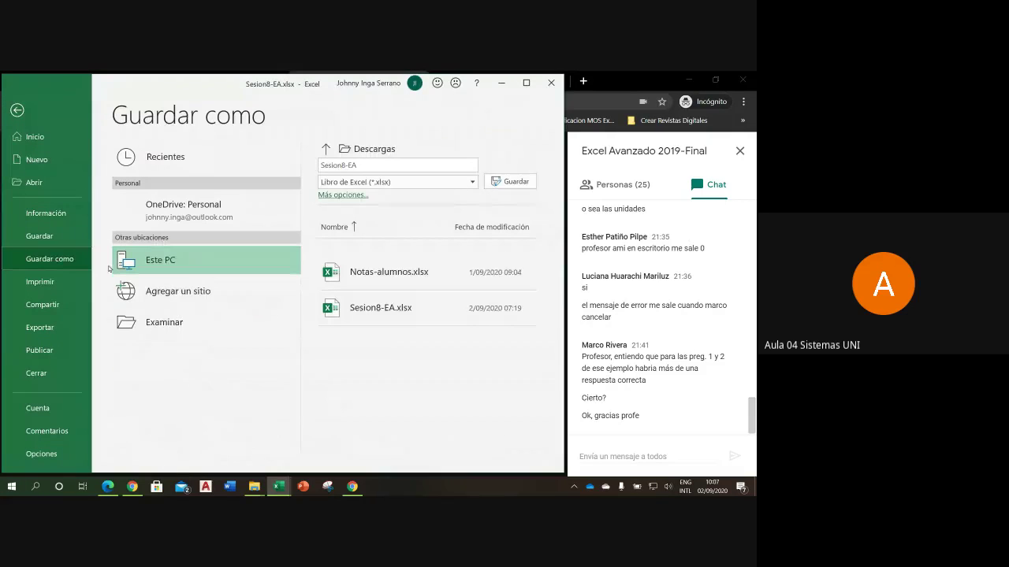
left_click(372, 164)
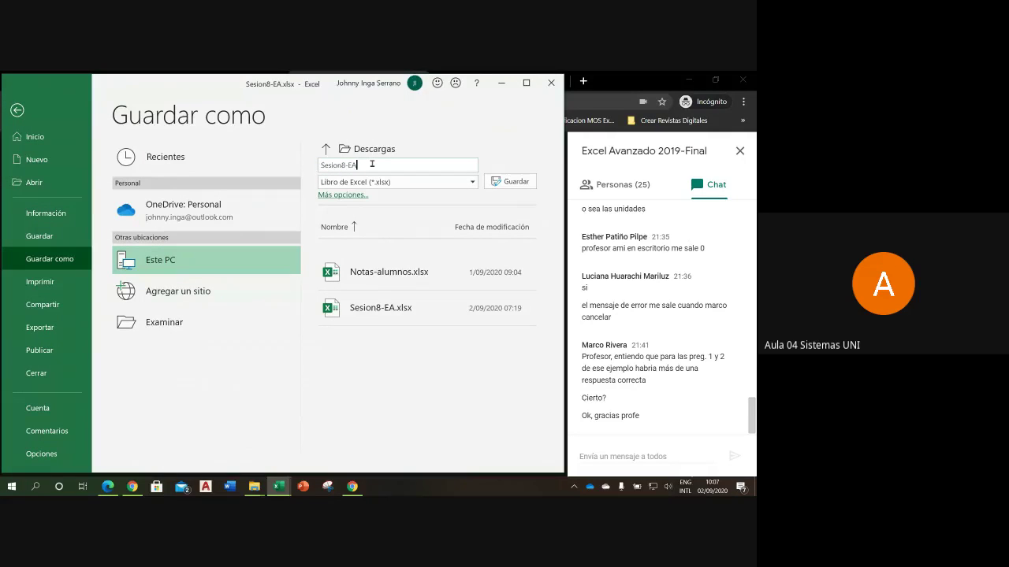
type("-RE")
type("SUELTO")
left_click(516, 182)
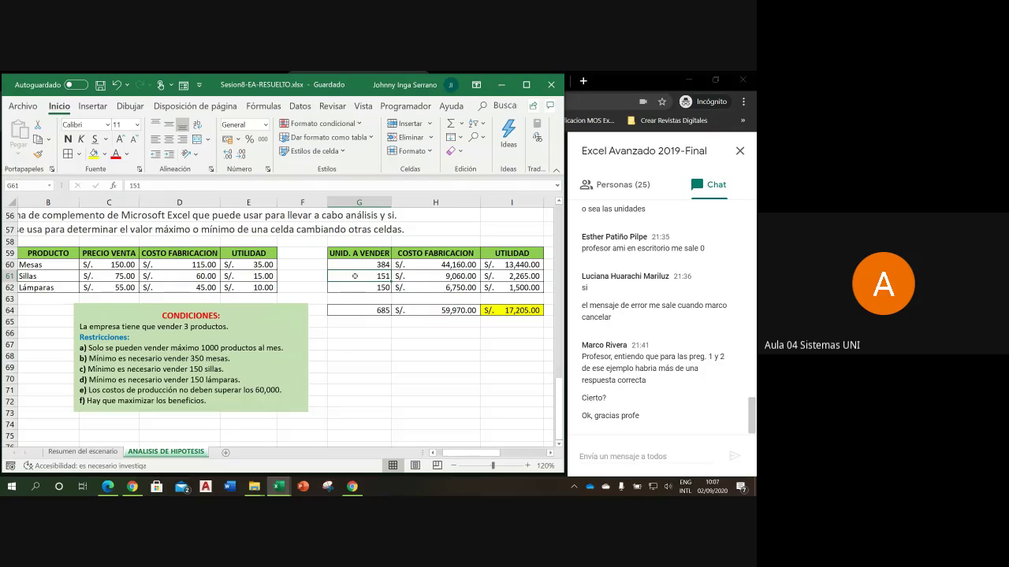
left_click(554, 85)
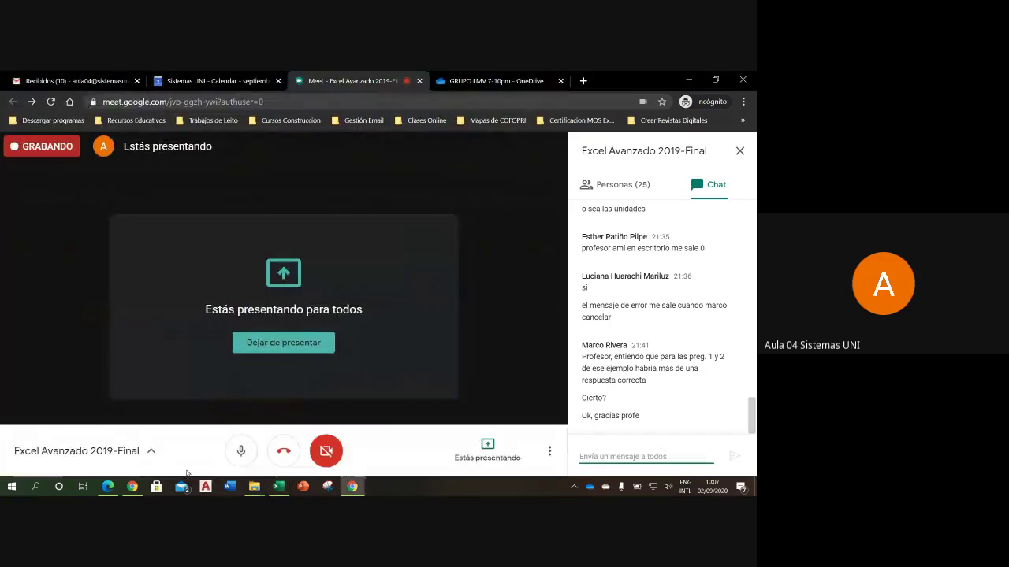
- Open OneDrive from Edge and go to 1-Sistemas Uni > Office 2019 > Excel 2019 > 3) Nivel Avanzado > GRUPO LMV 7-10pm
left_click(108, 486)
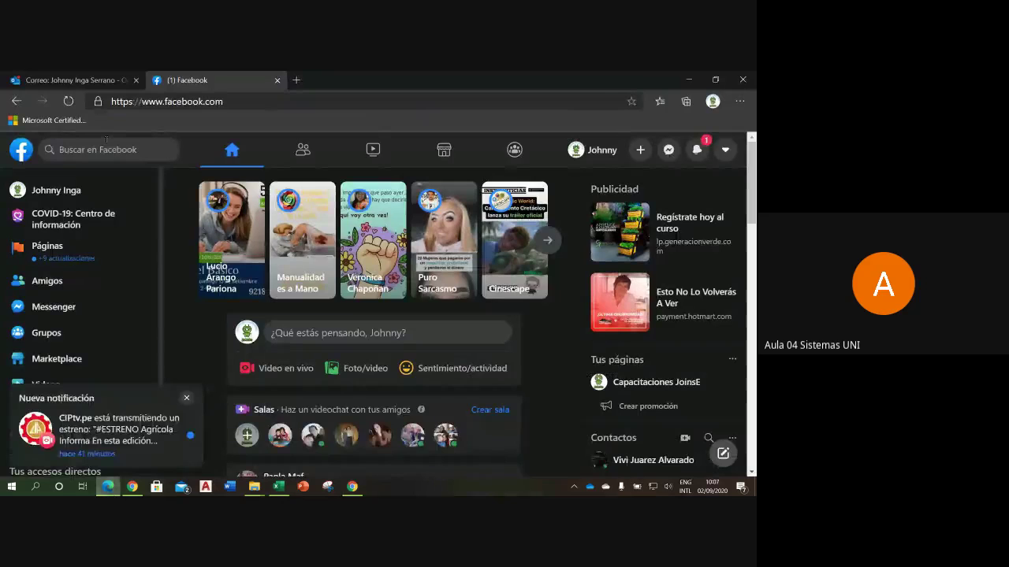
left_click(73, 80)
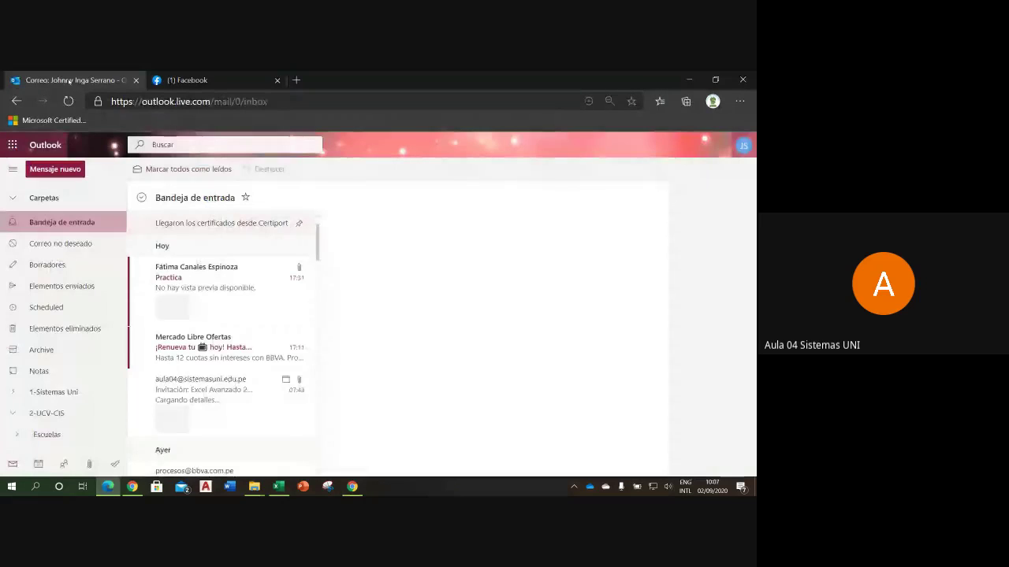
left_click(13, 145)
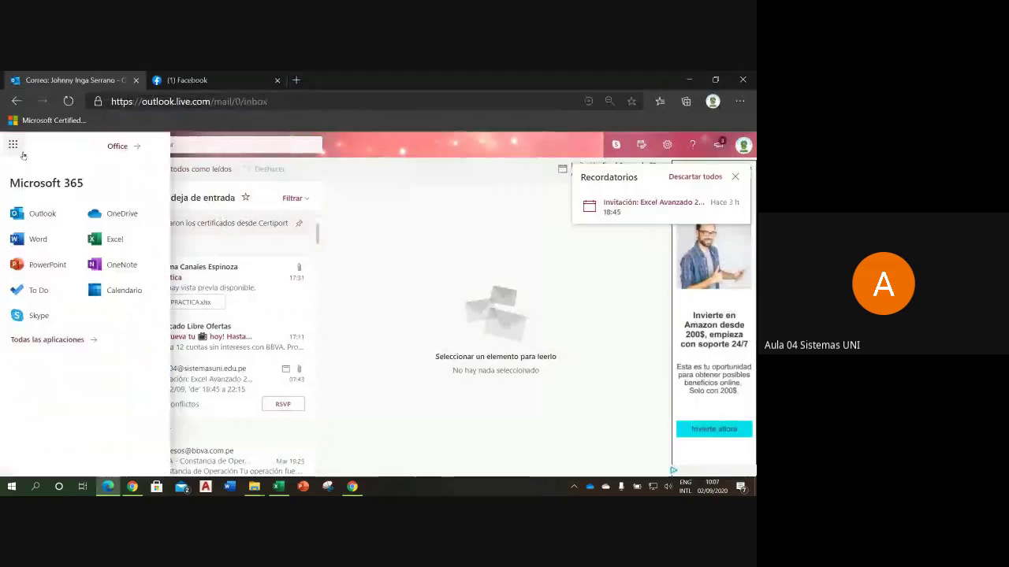
left_click(114, 215)
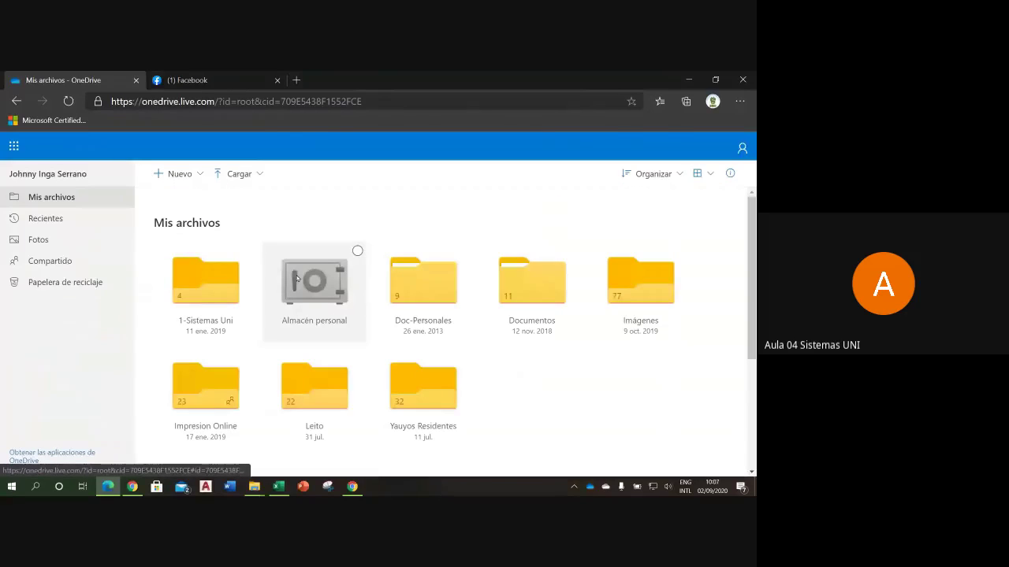
left_click(197, 284)
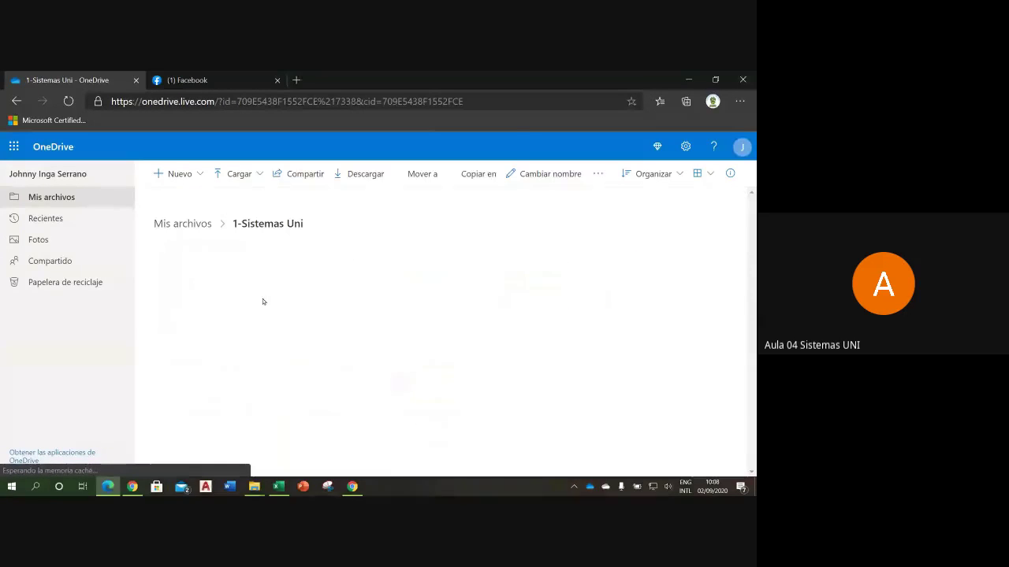
left_click(316, 295)
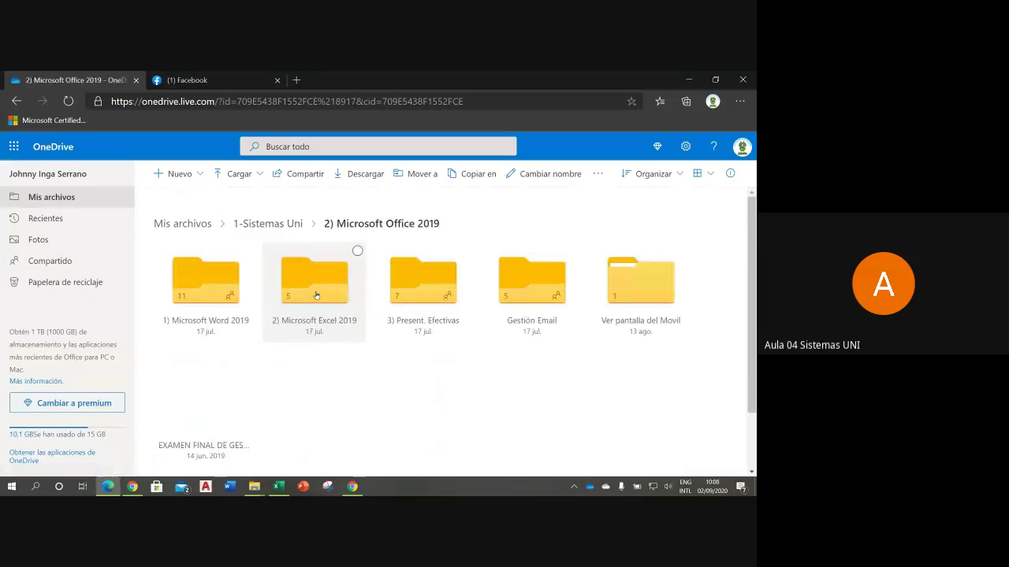
left_click(320, 302)
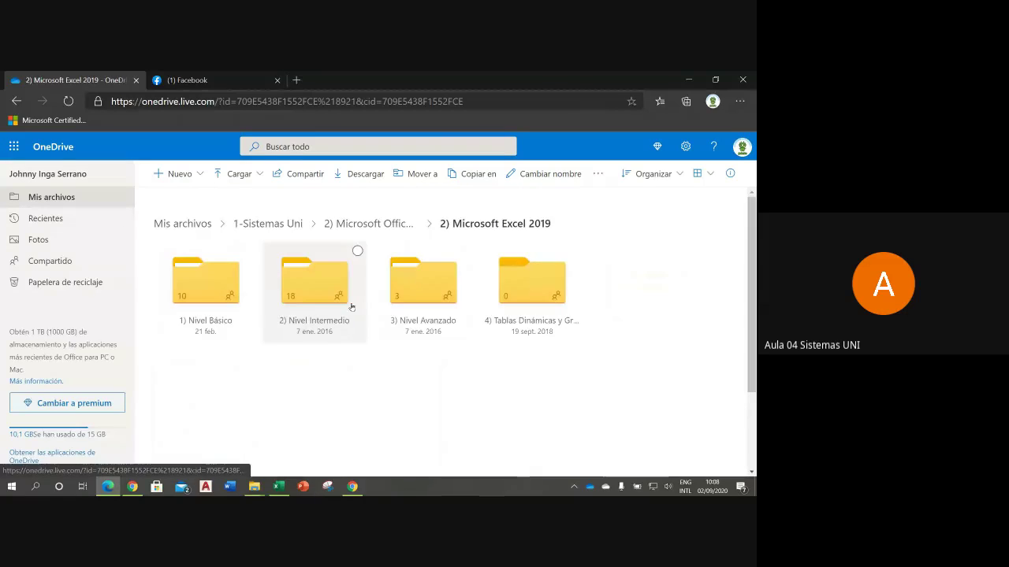
left_click(416, 292)
left_click(332, 304)
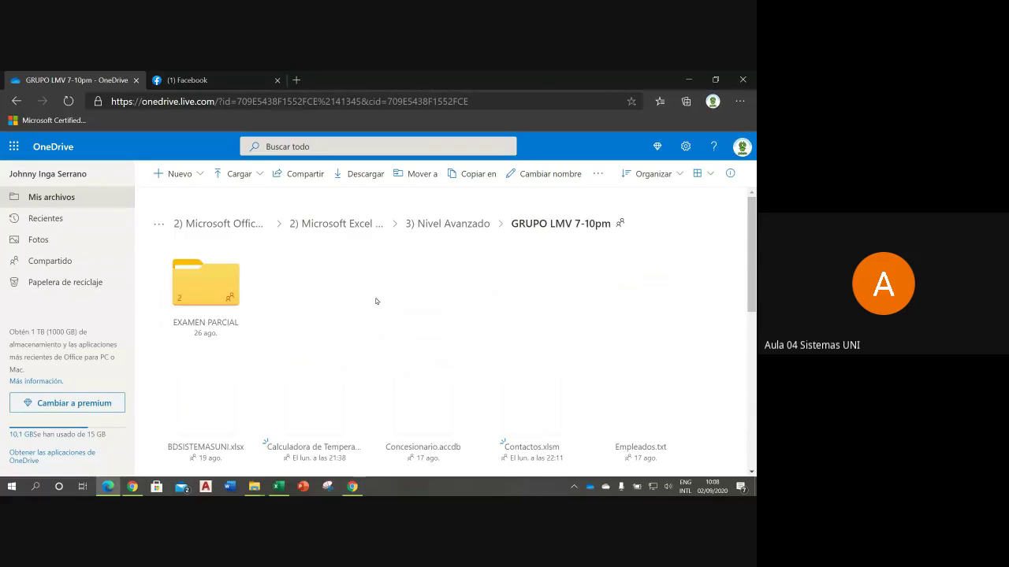
- Upload Sesion8-EA-RESUELTO.xlsx into the folder and check it appears in the file list
left_click(247, 175)
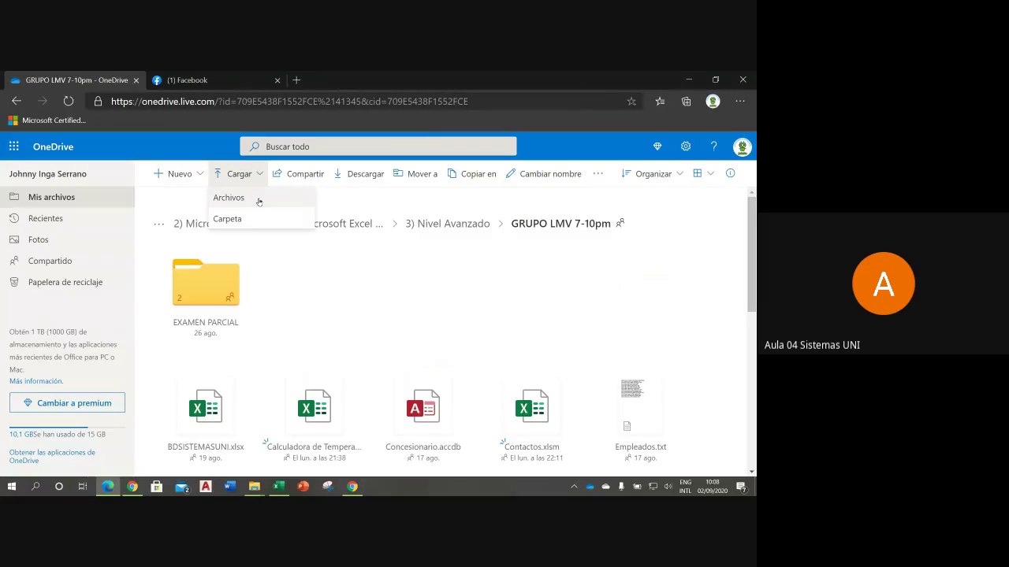
left_click(261, 204)
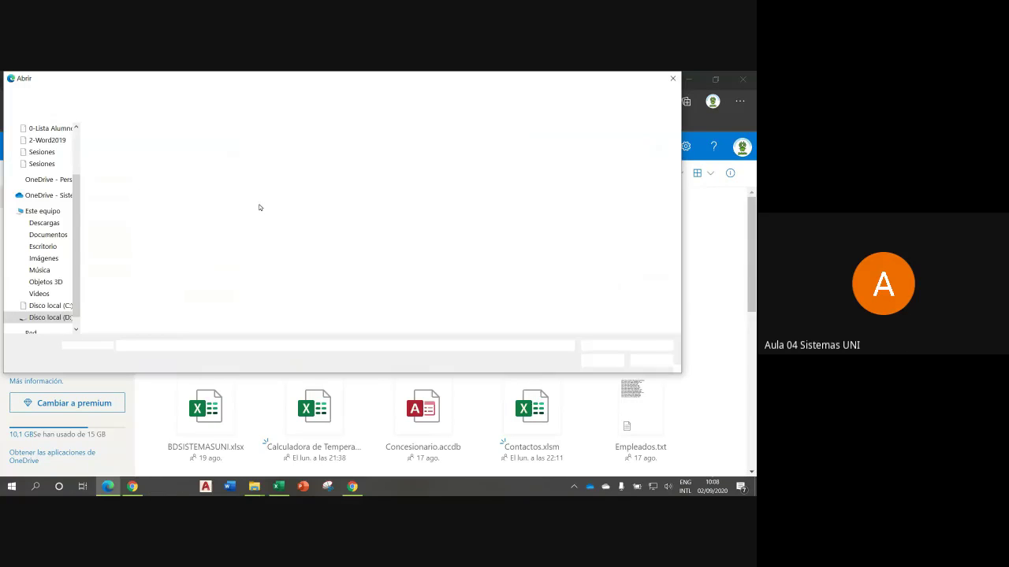
double_click(116, 175)
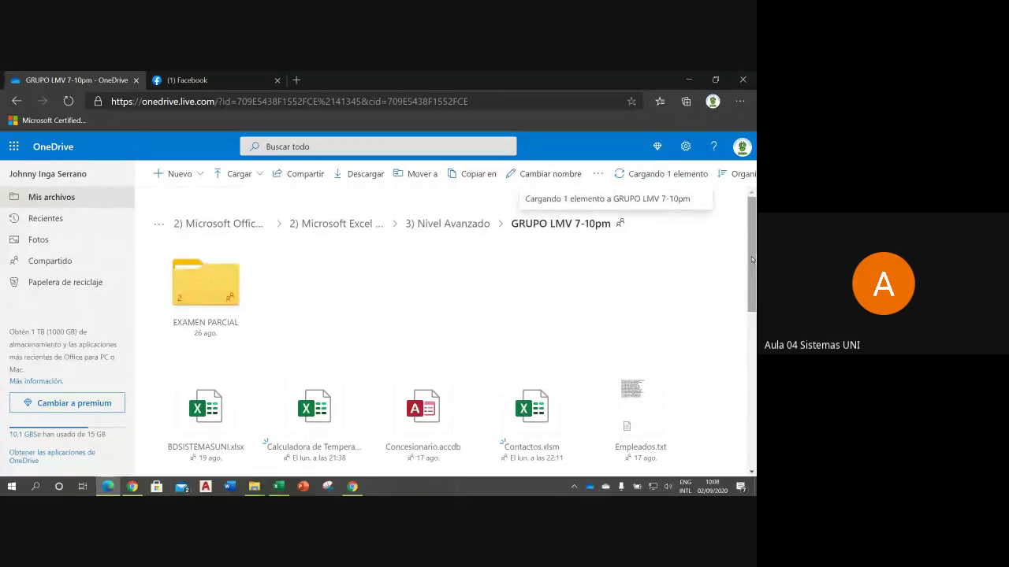
left_click_drag(751, 260, 742, 430)
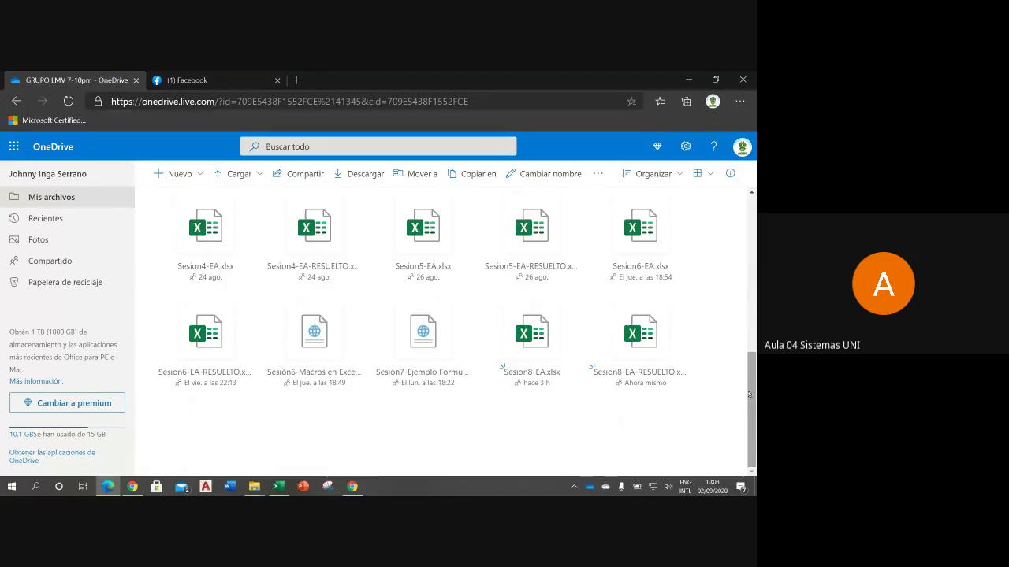
scroll(751, 398, "up", 5)
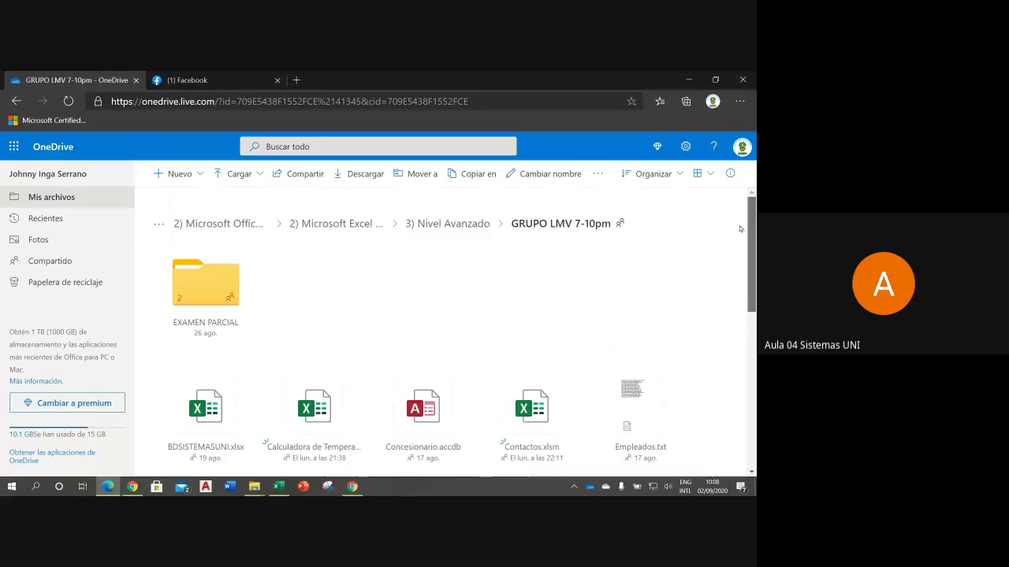
- Open the EXAMEN PARCIAL folder and delete its two old files
left_click(209, 297)
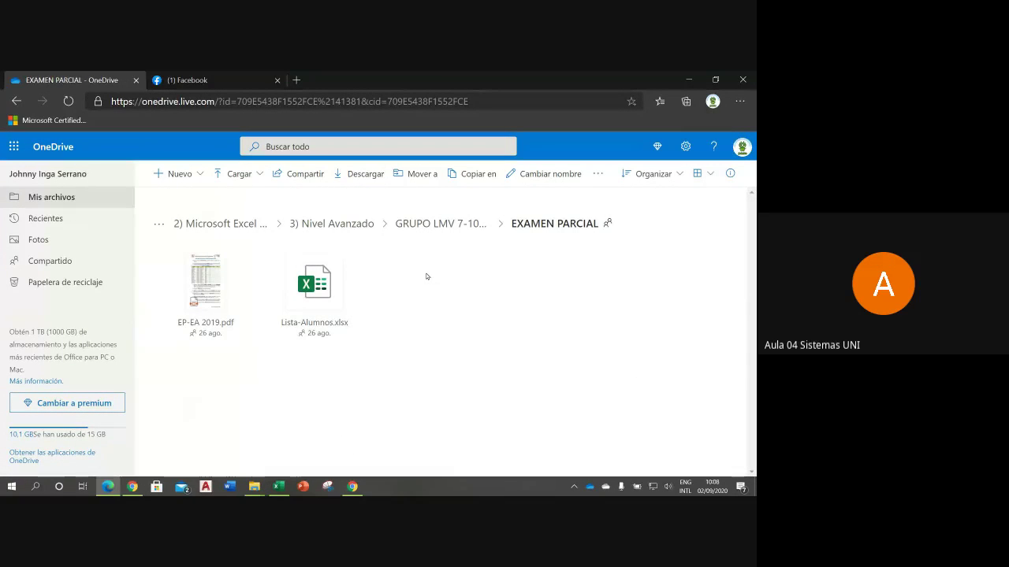
left_click_drag(426, 272, 207, 354)
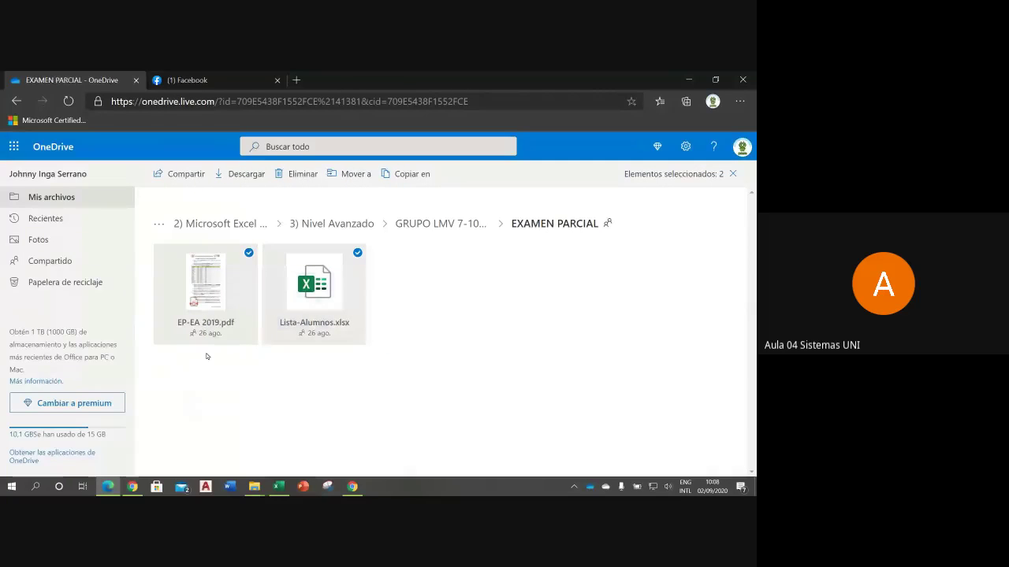
left_click(290, 175)
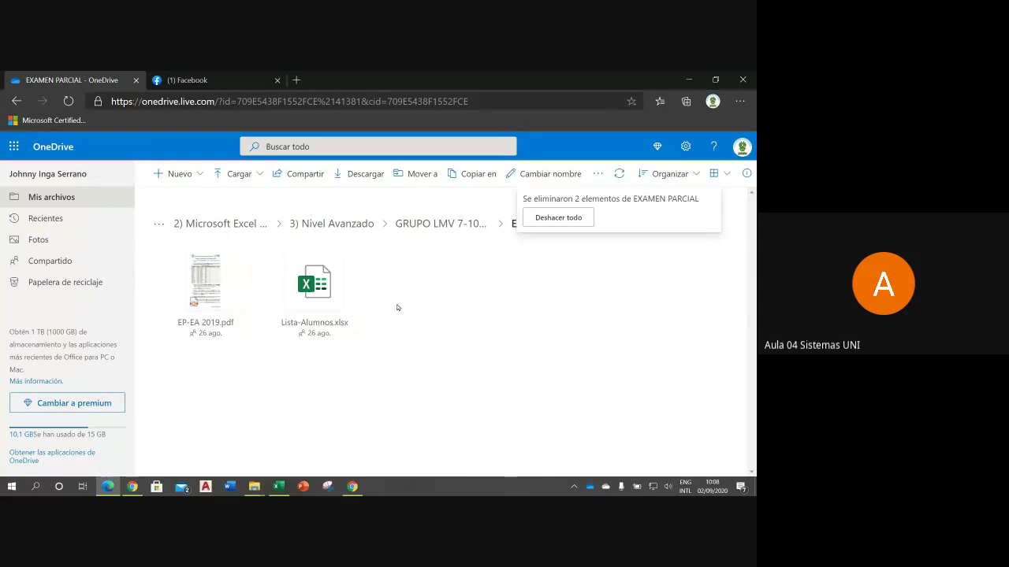
- Upload EF-EA 2019.pdf and Registro de Alumnos.xlsx from the 3-Avanzado\Exámenes\EF folder
left_click(247, 176)
left_click(249, 198)
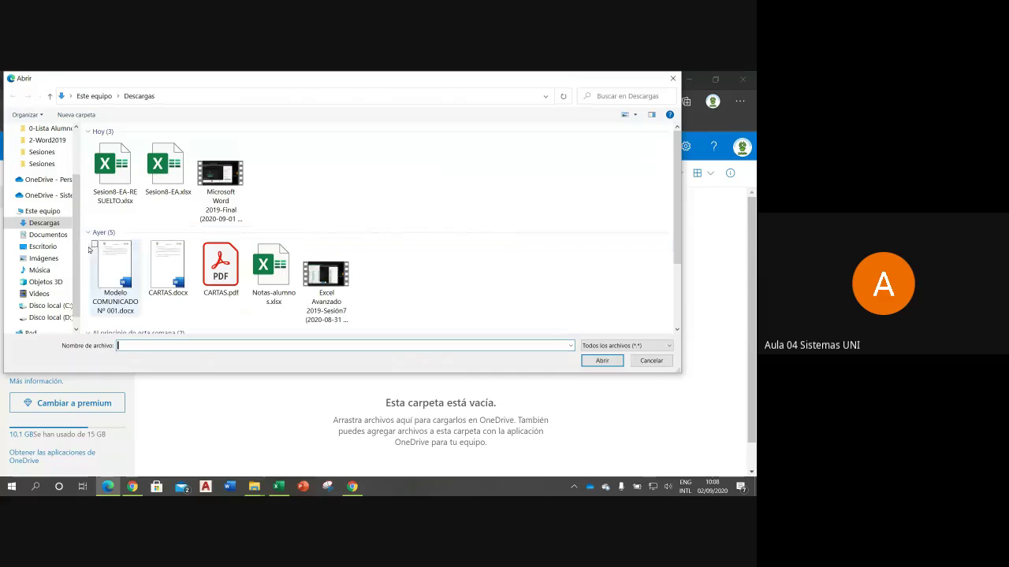
left_click(42, 151)
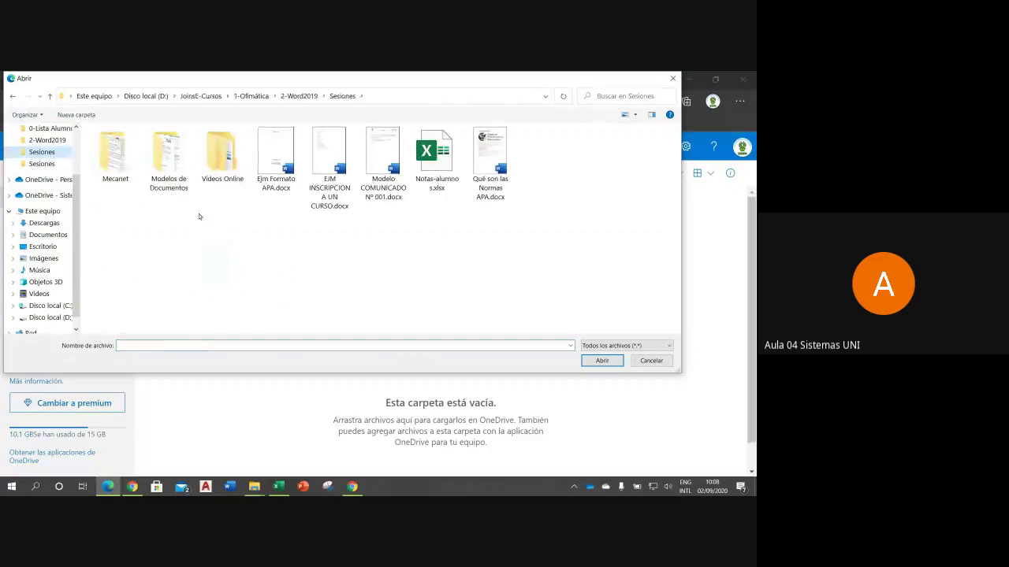
left_click(43, 163)
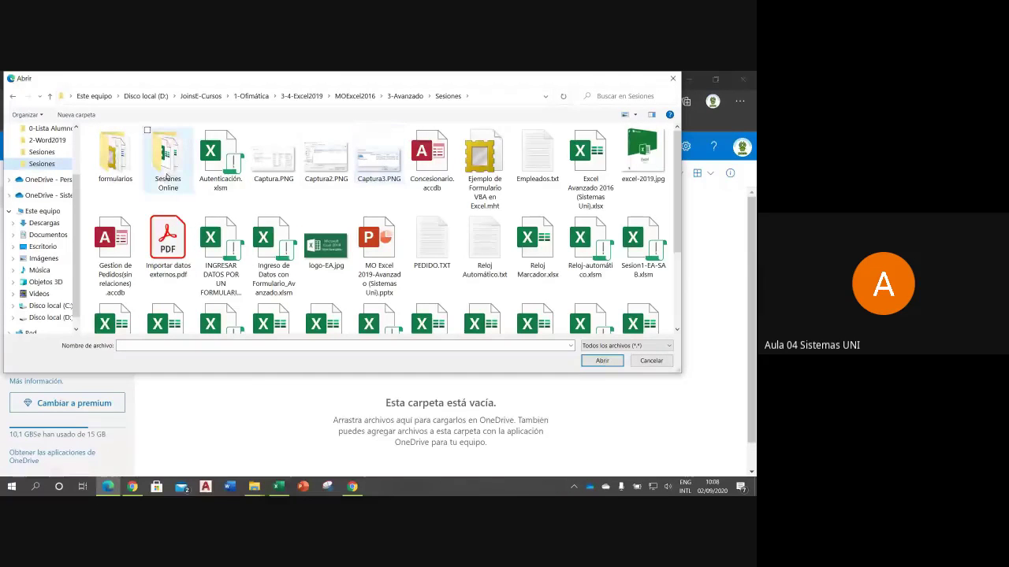
left_click(405, 96)
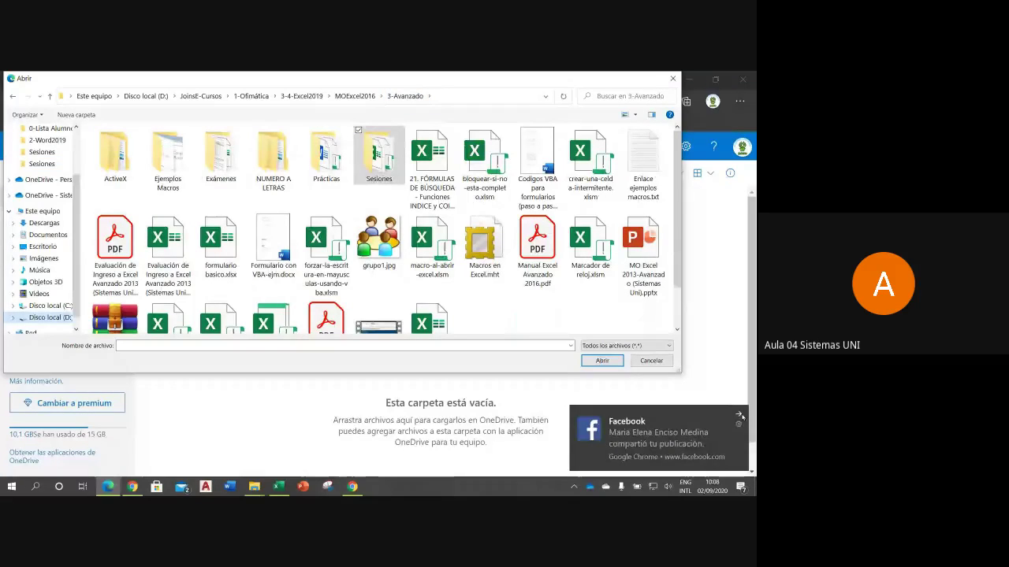
double_click(220, 157)
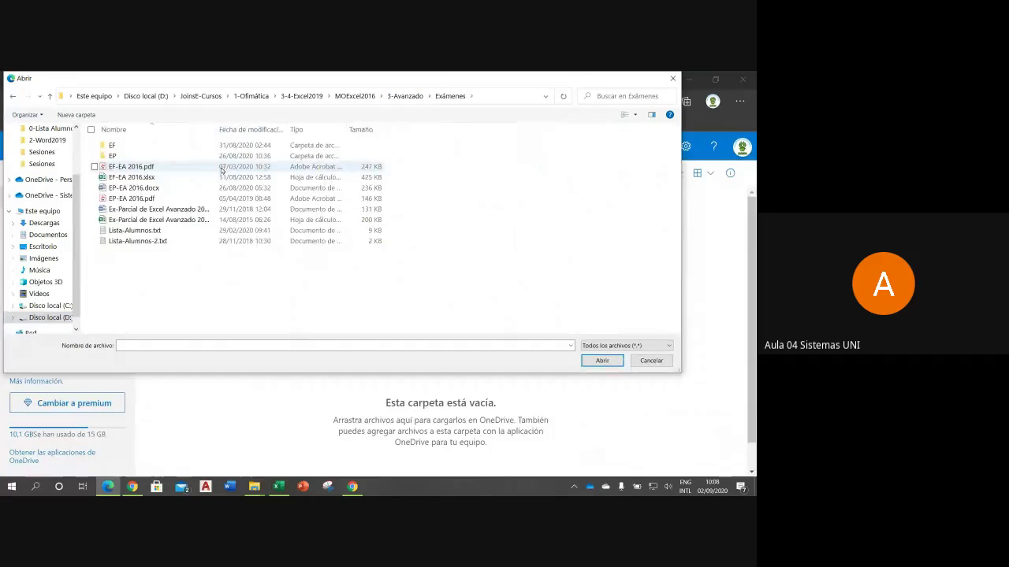
double_click(137, 146)
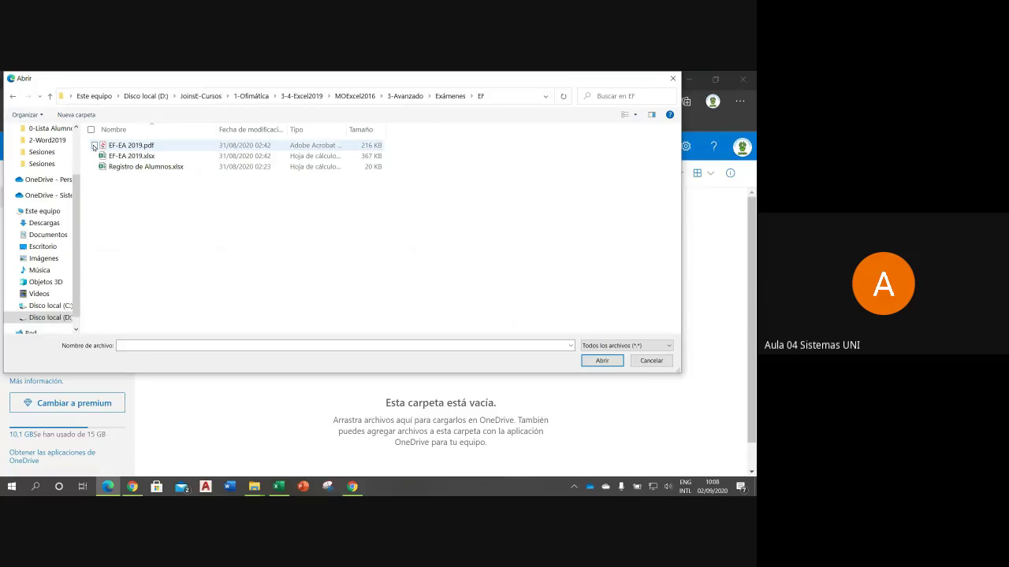
left_click(94, 146)
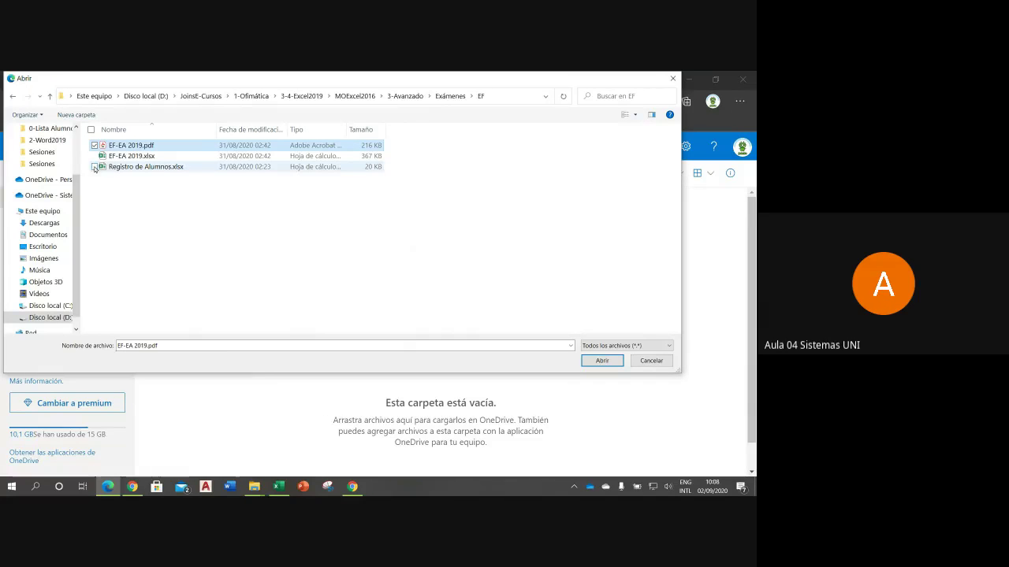
left_click(93, 167)
left_click(596, 362)
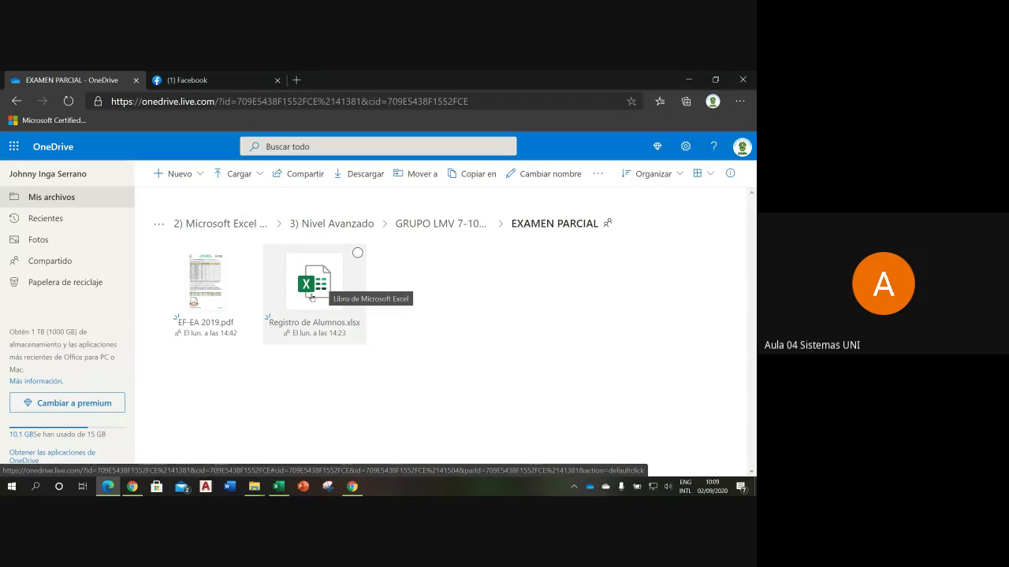
- Download EF-EA 2019.pdf from OneDrive and open it in Edge
right_click(214, 280)
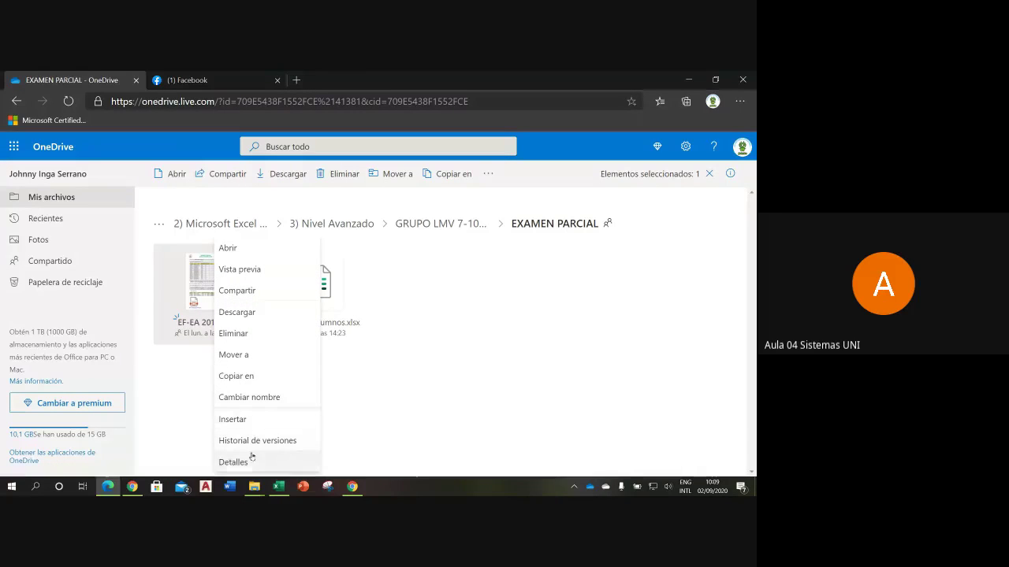
left_click(242, 319)
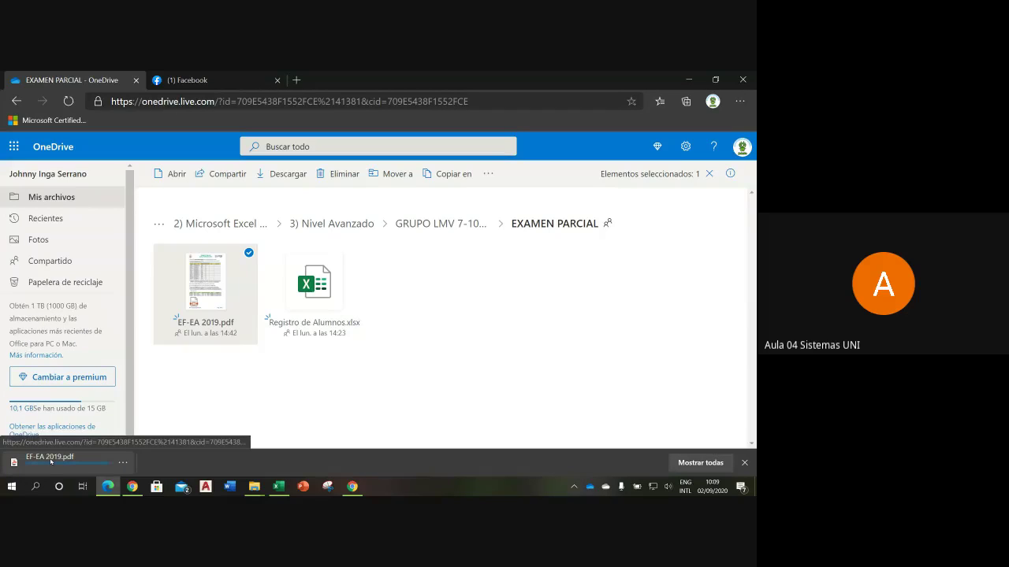
left_click(51, 461)
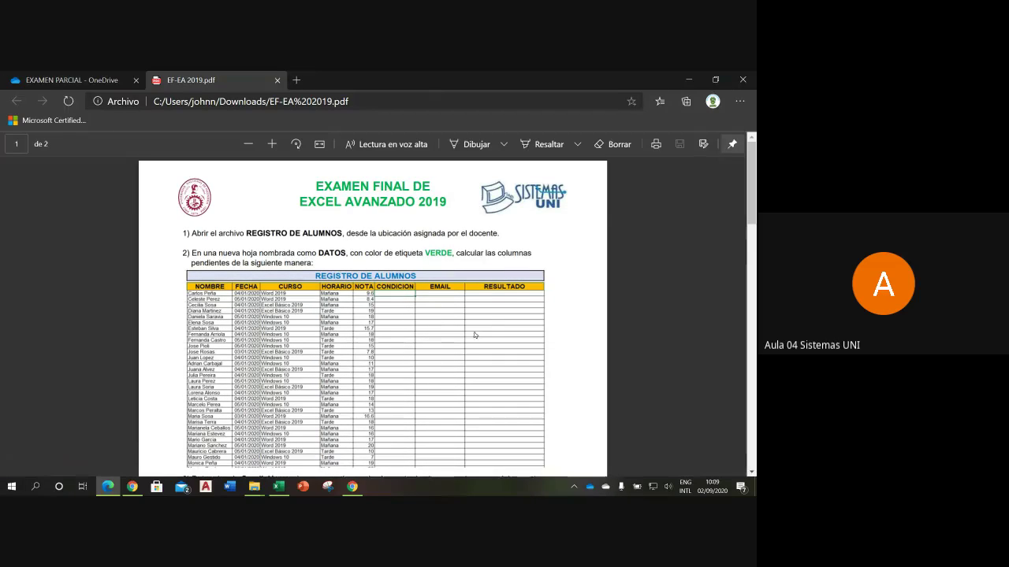
- Read through the PDF, marking the example e-mail domain, until items 1–2 and the REGISTRO DE ALUMNOS table show
scroll(512, 318, "down", 2)
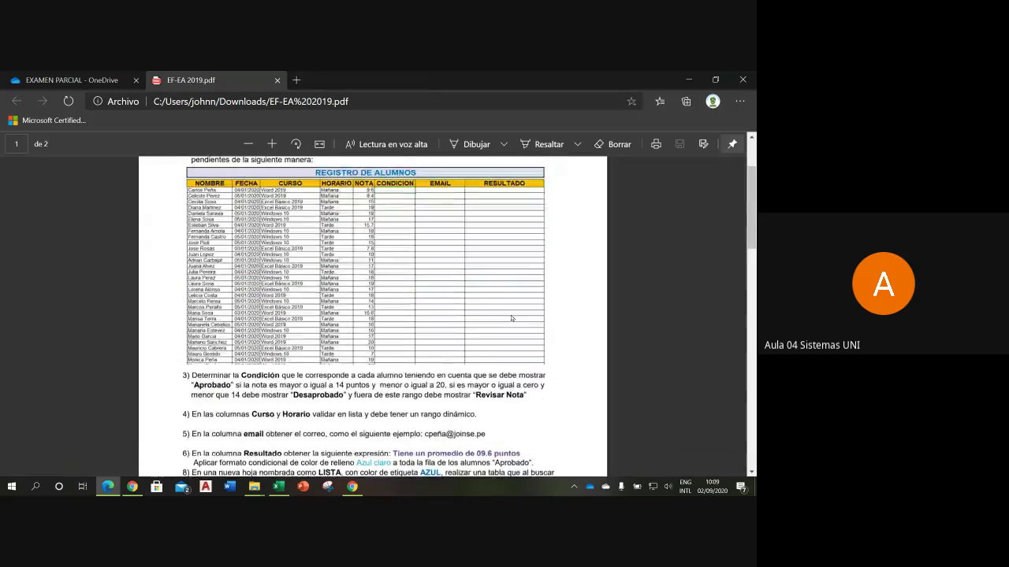
scroll(511, 318, "up", 1)
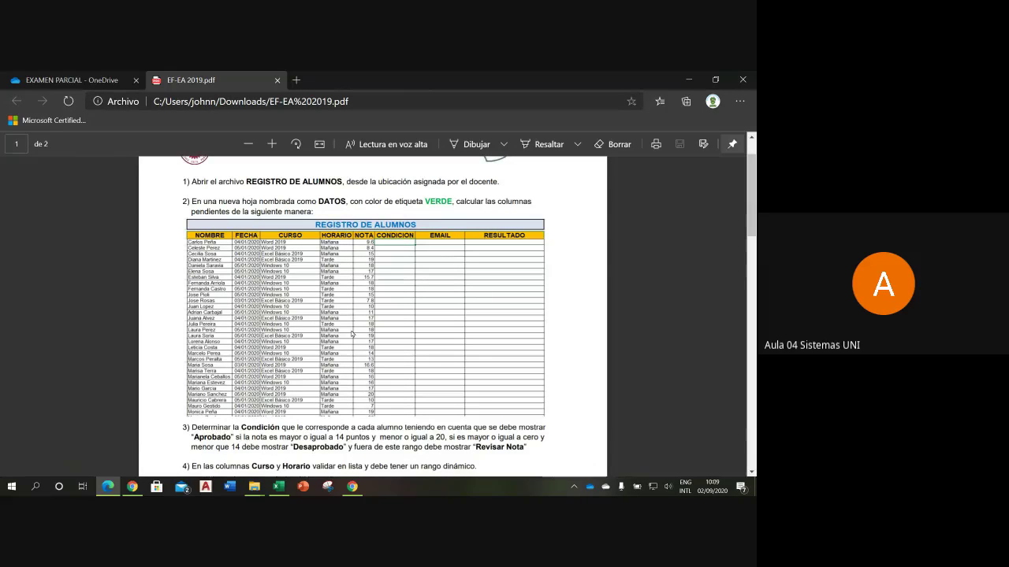
scroll(352, 328, "down", 1)
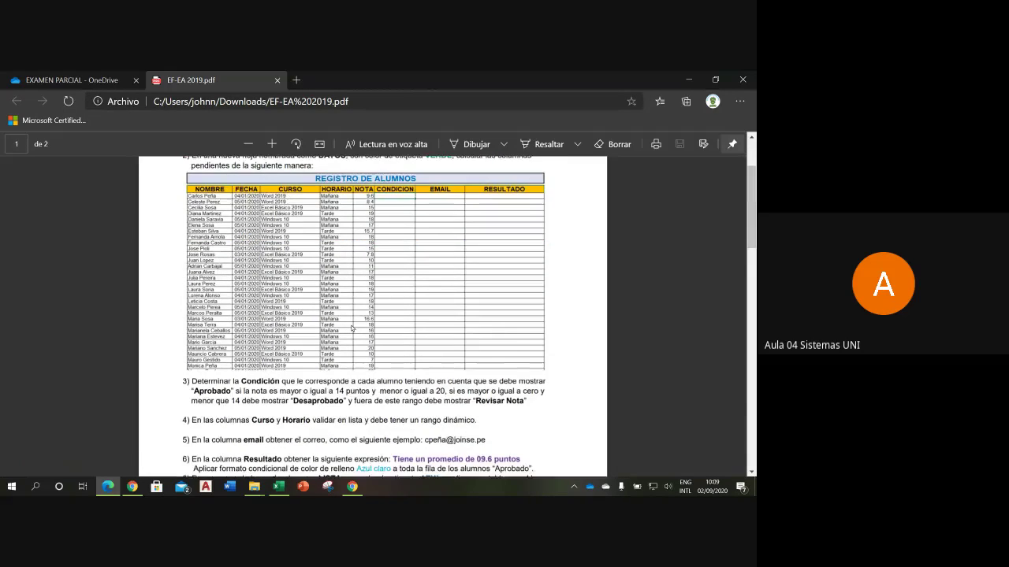
scroll(352, 328, "down", 3)
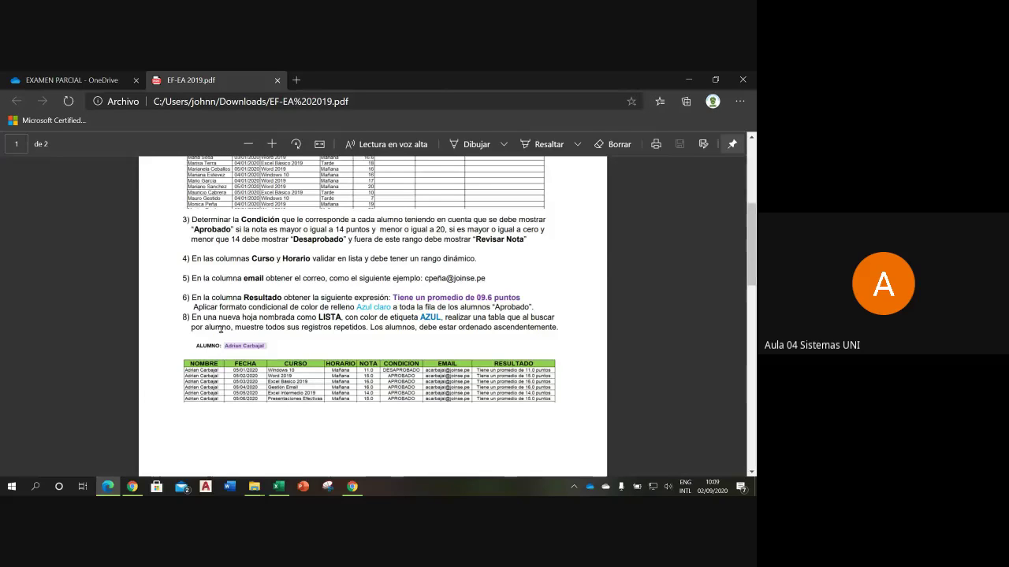
scroll(339, 324, "up", 1)
scroll(347, 319, "up", 2)
scroll(347, 318, "up", 3)
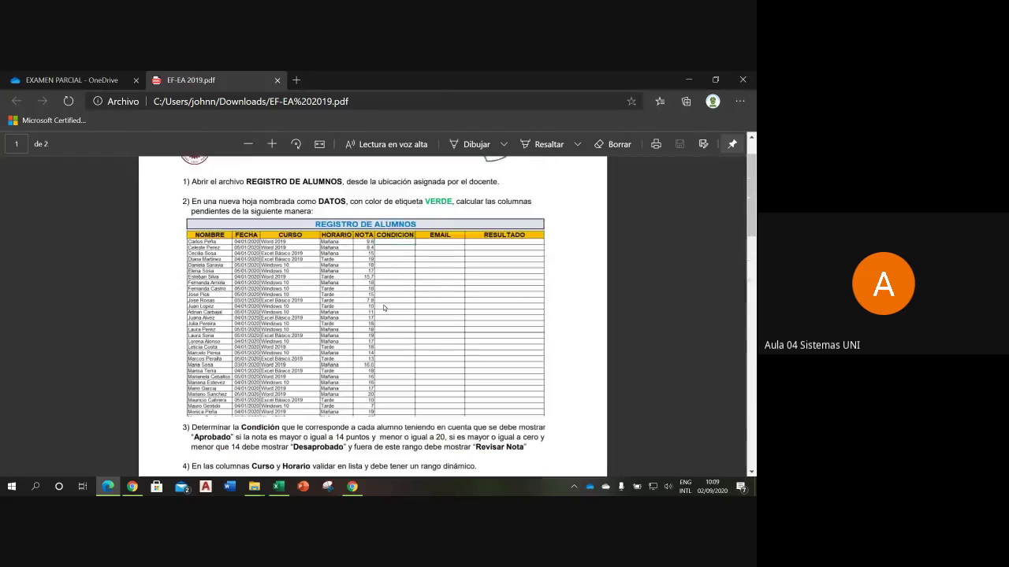
scroll(401, 328, "down", 3)
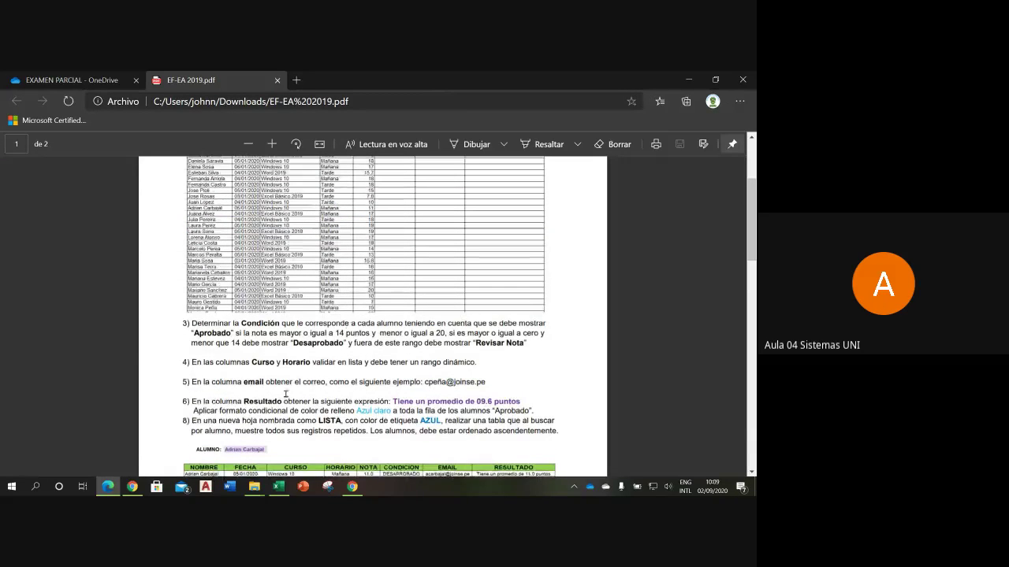
scroll(440, 377, "up", 3)
scroll(439, 377, "up", 1)
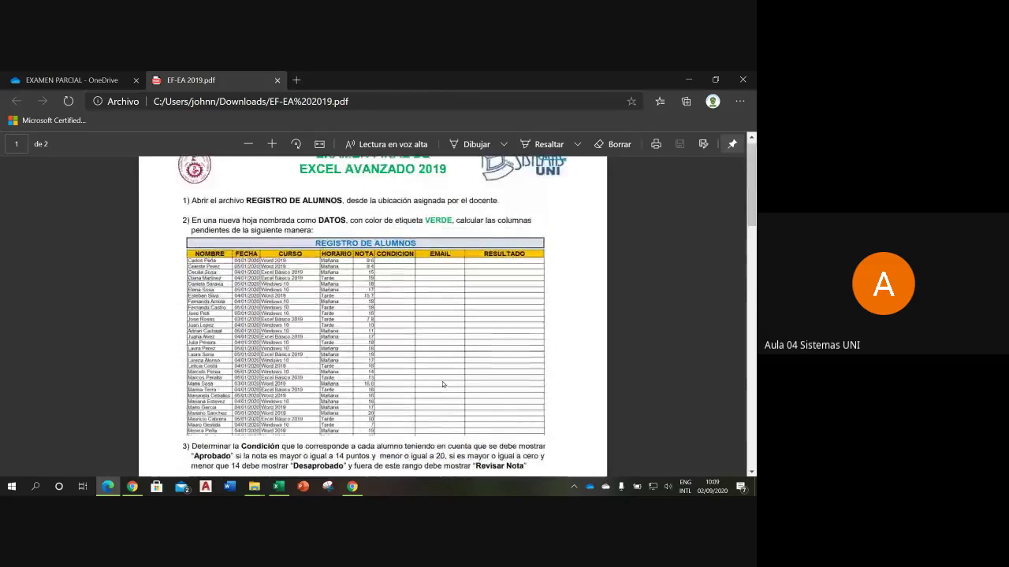
scroll(440, 377, "down", 3)
scroll(439, 378, "down", 2)
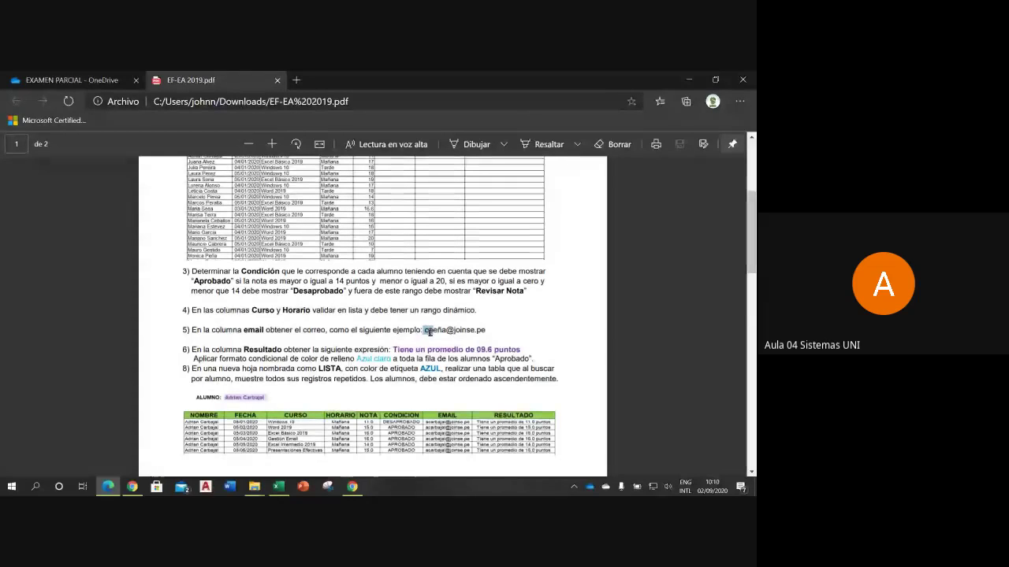
left_click_drag(424, 331, 478, 331)
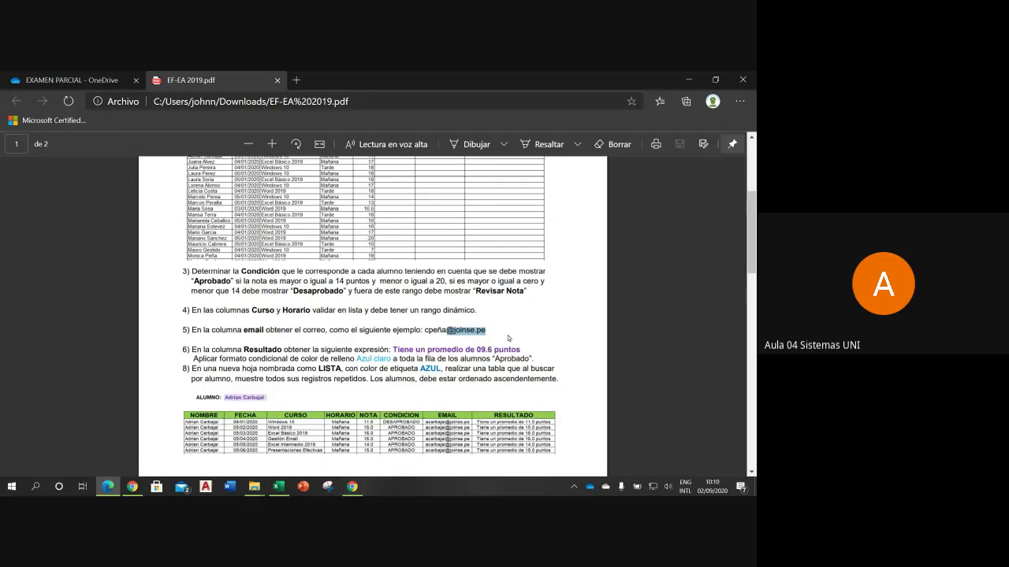
scroll(509, 338, "up", 2)
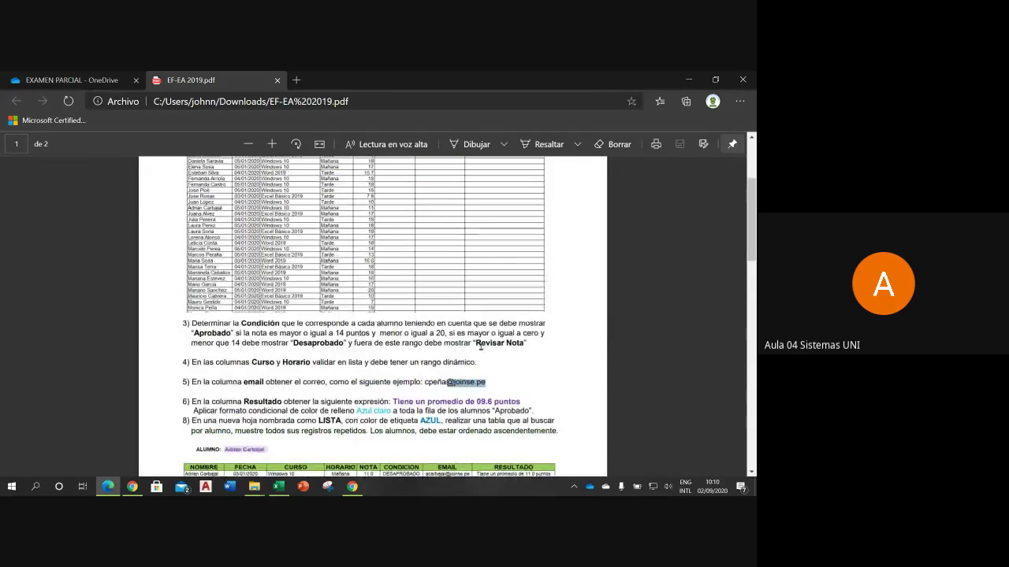
scroll(455, 363, "down", 1)
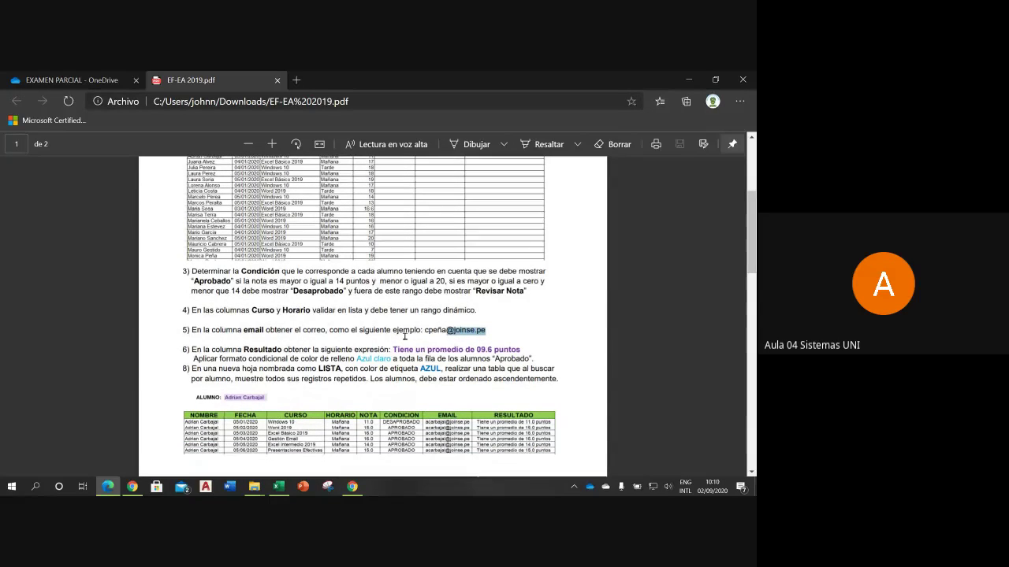
scroll(409, 336, "up", 1)
scroll(389, 302, "up", 1)
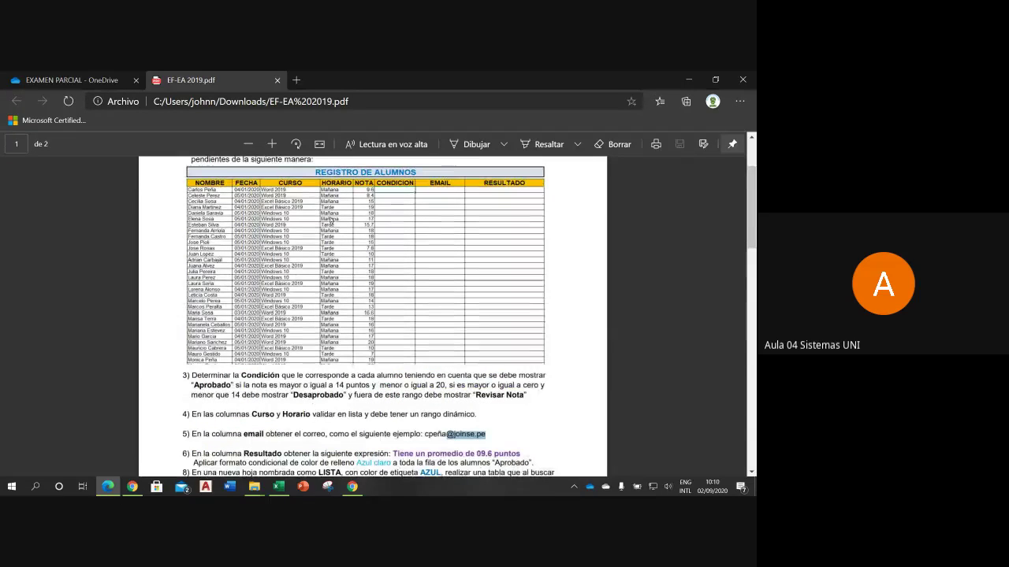
scroll(378, 321, "down", 1)
scroll(379, 320, "down", 2)
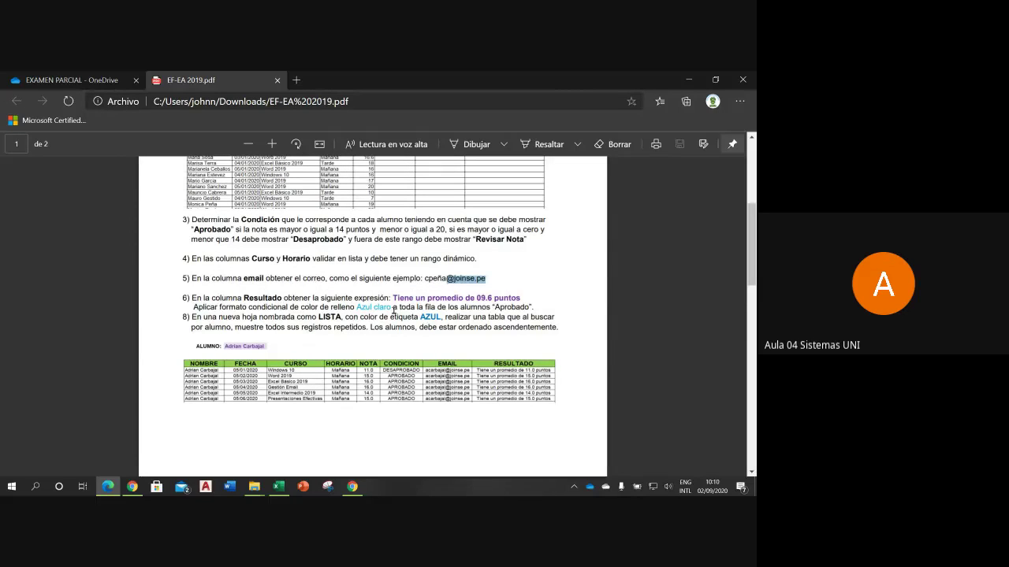
scroll(521, 283, "up", 3)
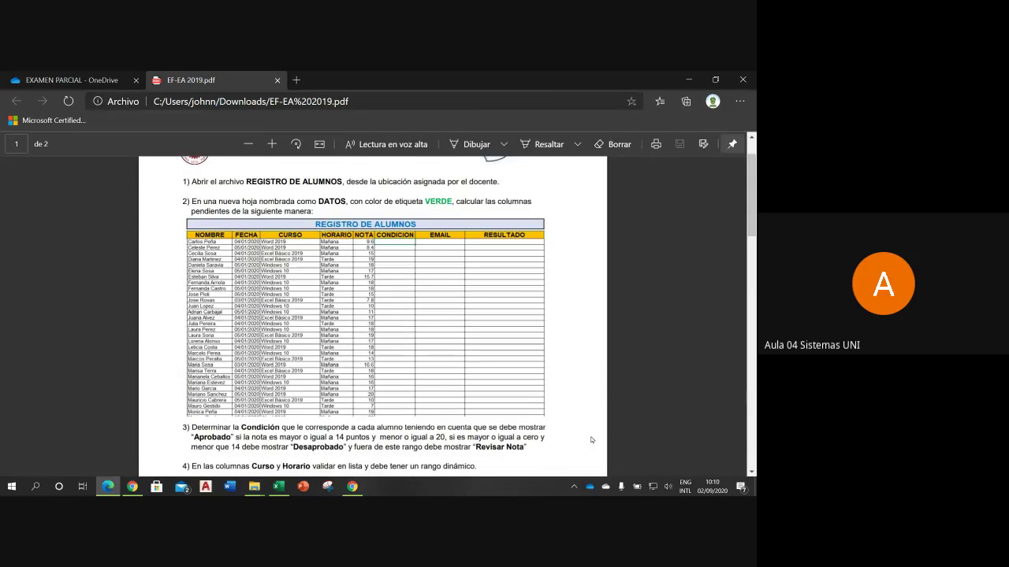
- Zoom the exam PDF in two steps and scroll down to the later instructions
left_click(272, 144)
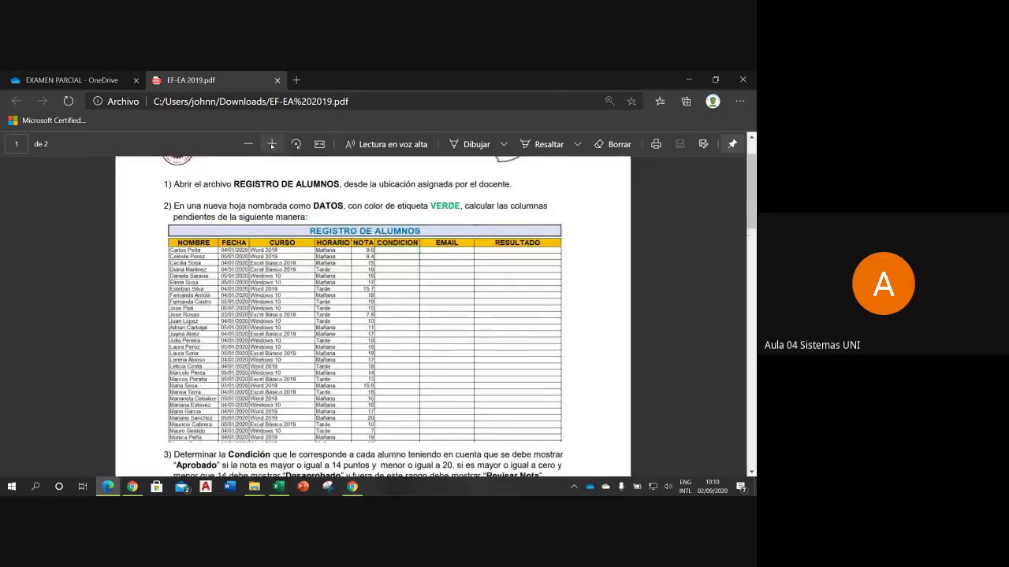
left_click(272, 144)
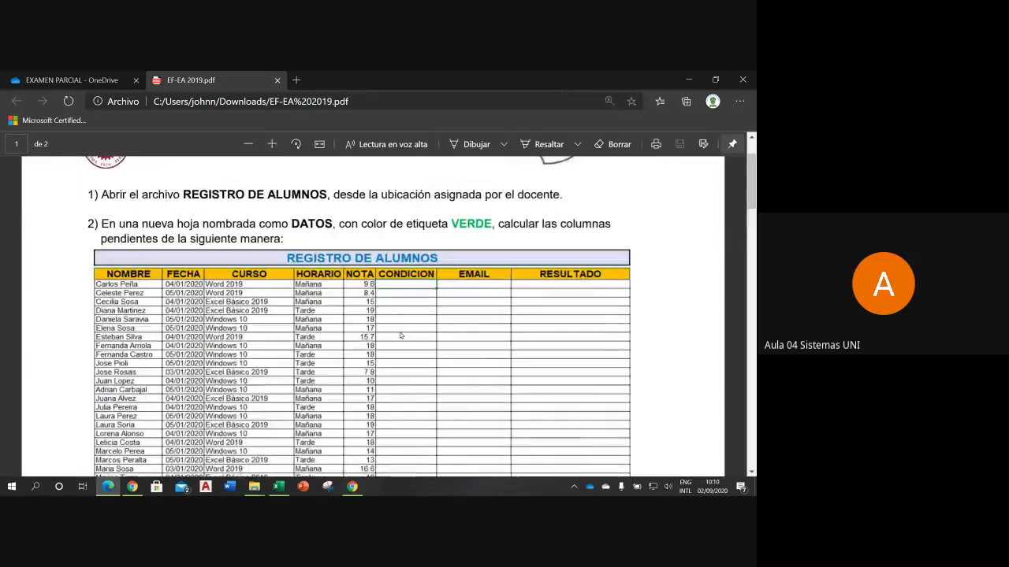
scroll(400, 333, "down", 3)
scroll(404, 339, "down", 3)
scroll(408, 371, "down", 1)
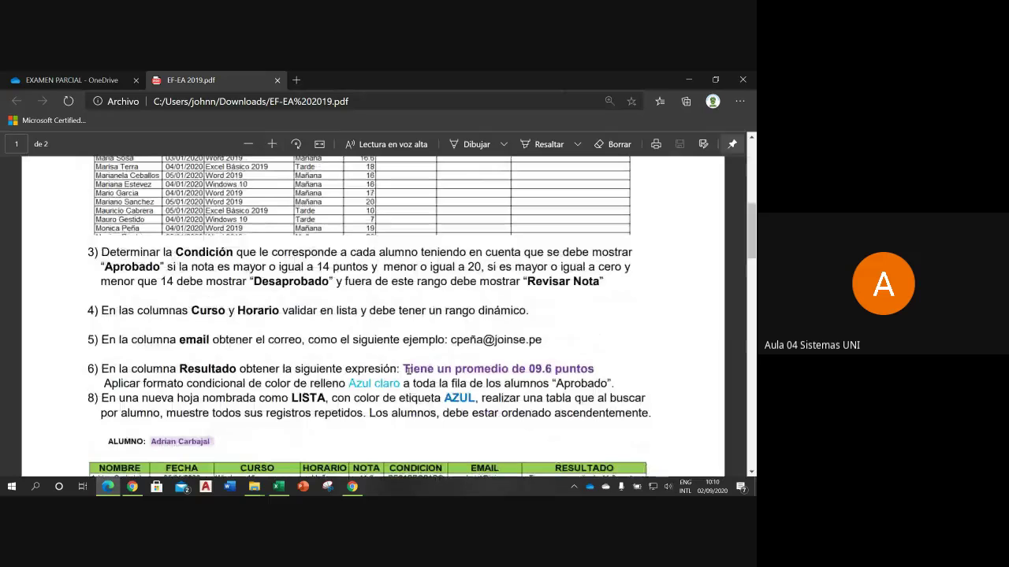
- Select item 6's example expression and the '09.6 puntos' value, then clear the selection
left_click_drag(403, 368, 519, 369)
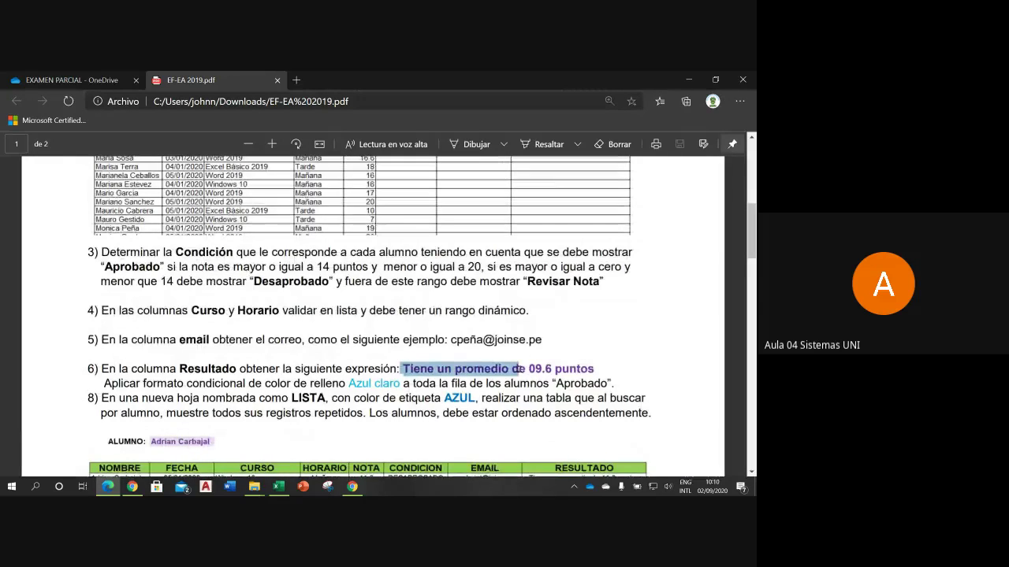
left_click_drag(526, 369, 583, 368)
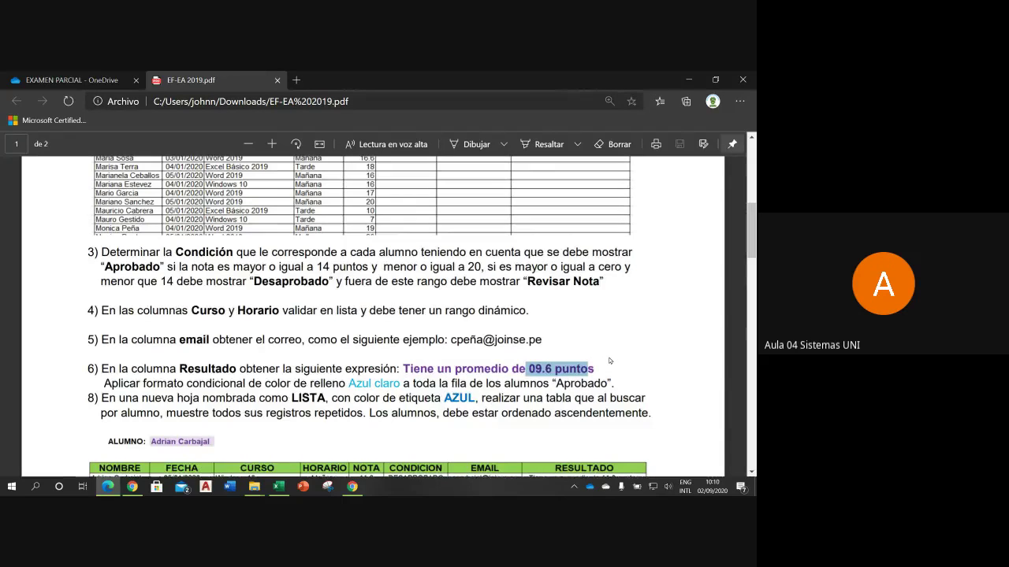
scroll(609, 361, "up", 3)
scroll(609, 359, "up", 2)
scroll(583, 315, "up", 1)
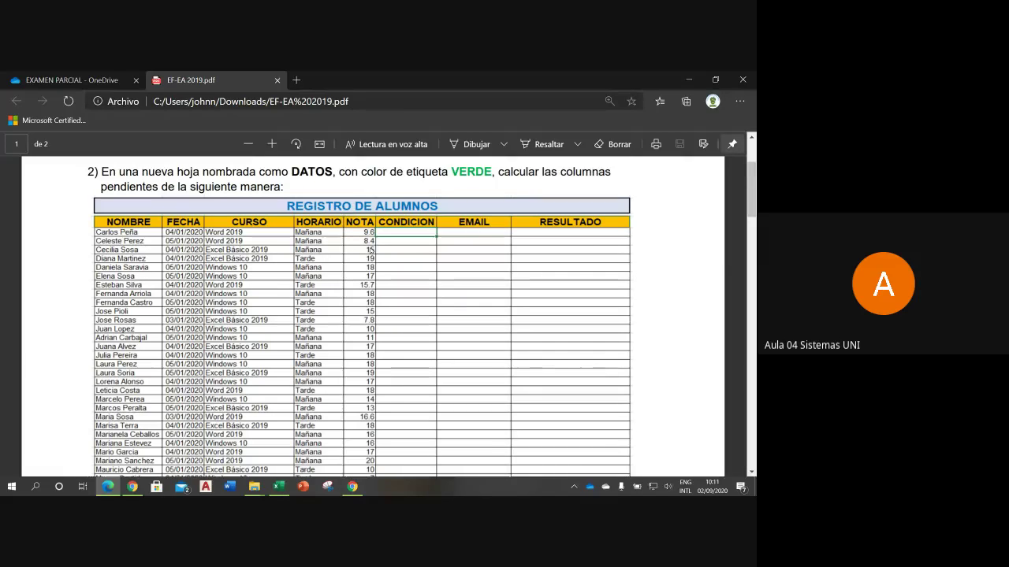
scroll(488, 315, "down", 2)
scroll(538, 373, "down", 1)
left_click(532, 370)
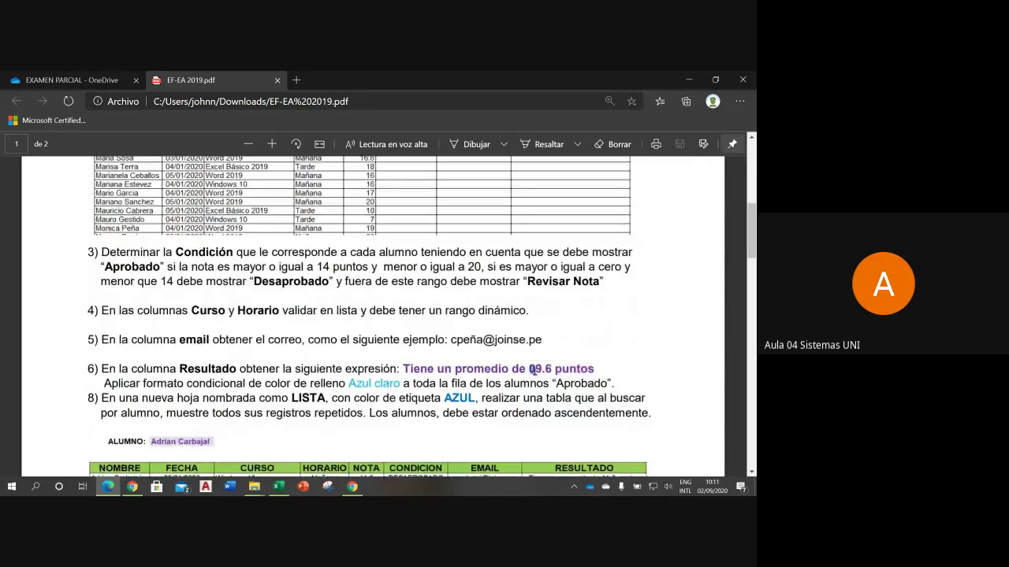
left_click(549, 372)
- Scroll down to page 2, showing items 6 and 8 and the sample LISTA table
scroll(413, 300, "up", 3)
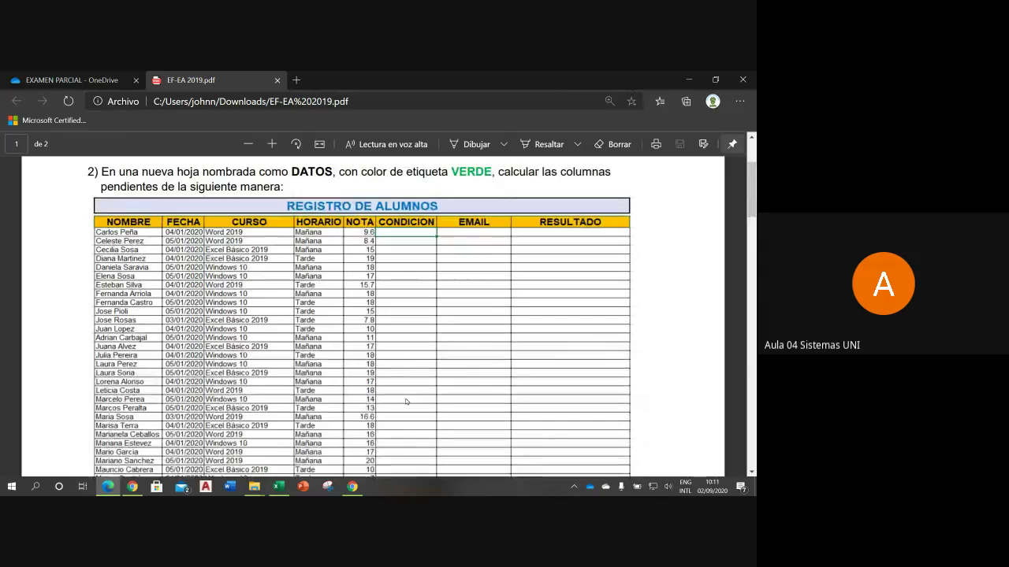
scroll(408, 400, "down", 3)
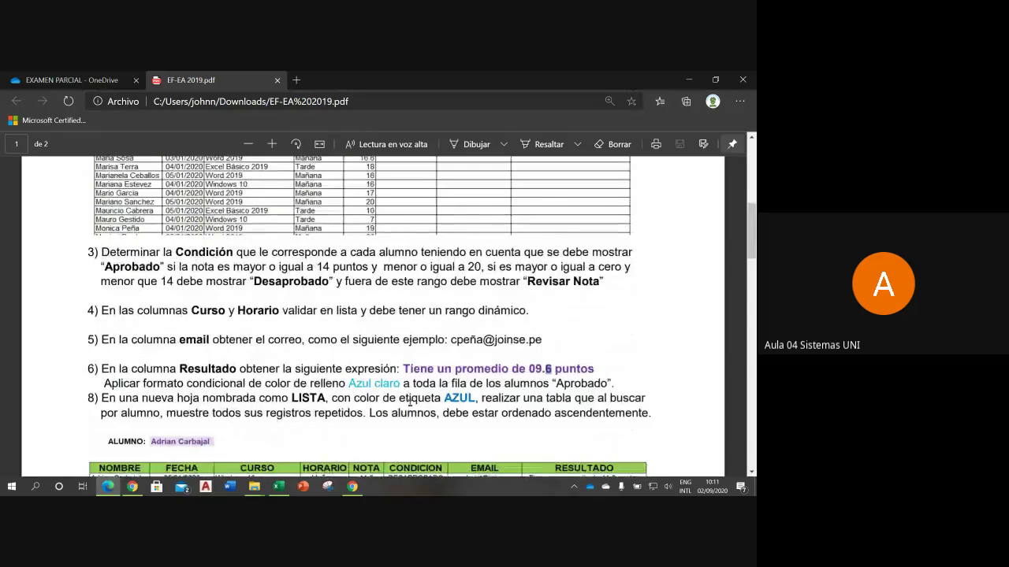
scroll(410, 402, "down", 1)
scroll(410, 408, "down", 1)
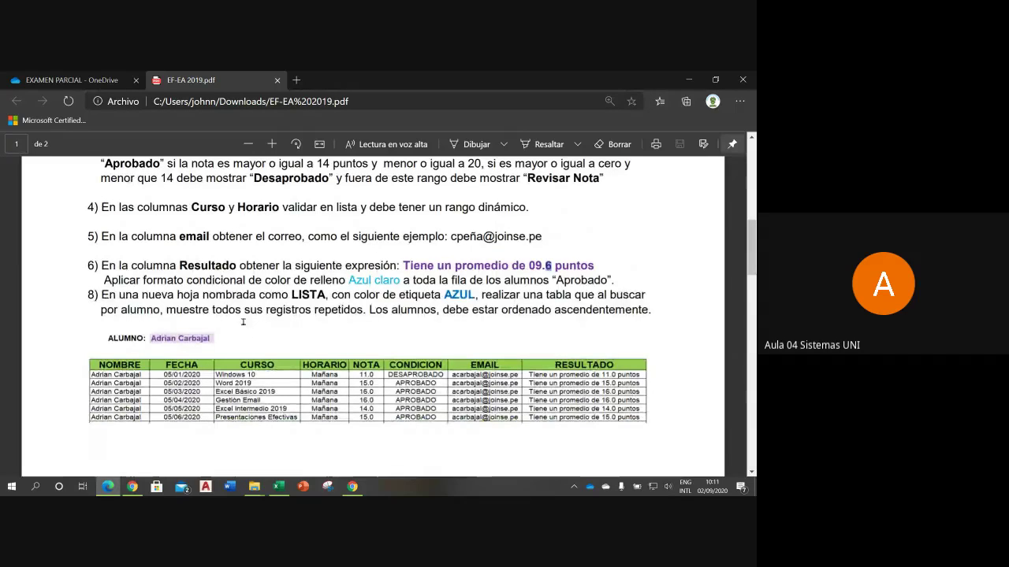
scroll(147, 297, "down", 1)
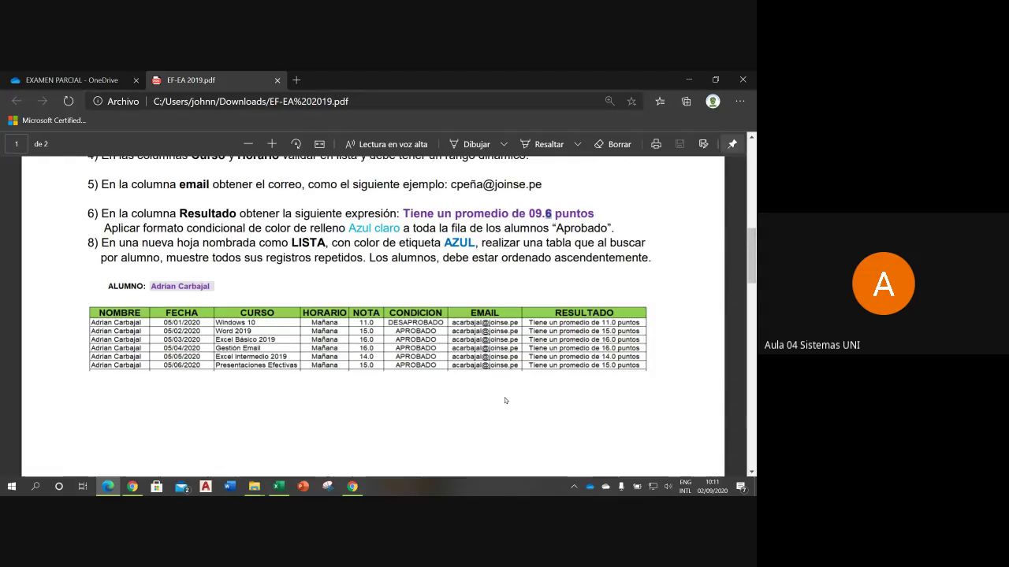
scroll(506, 393, "down", 1)
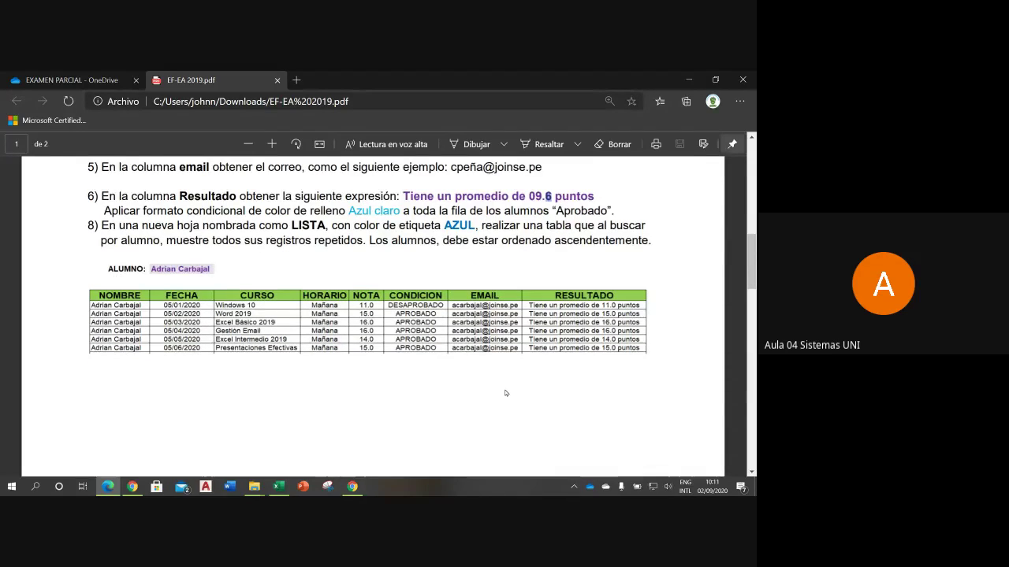
scroll(402, 358, "down", 2)
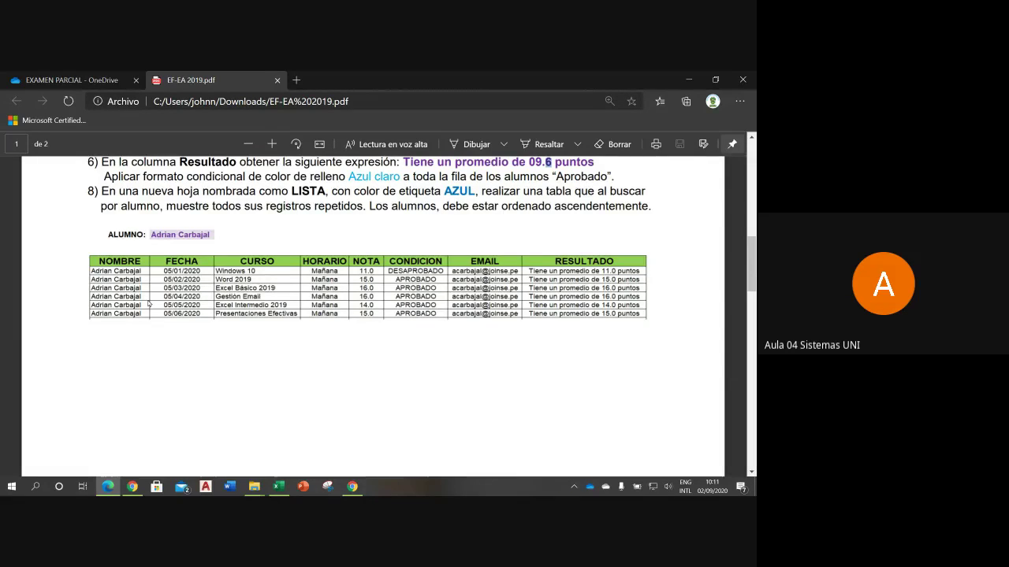
scroll(148, 304, "up", 2)
scroll(149, 303, "up", 5)
scroll(149, 304, "up", 5)
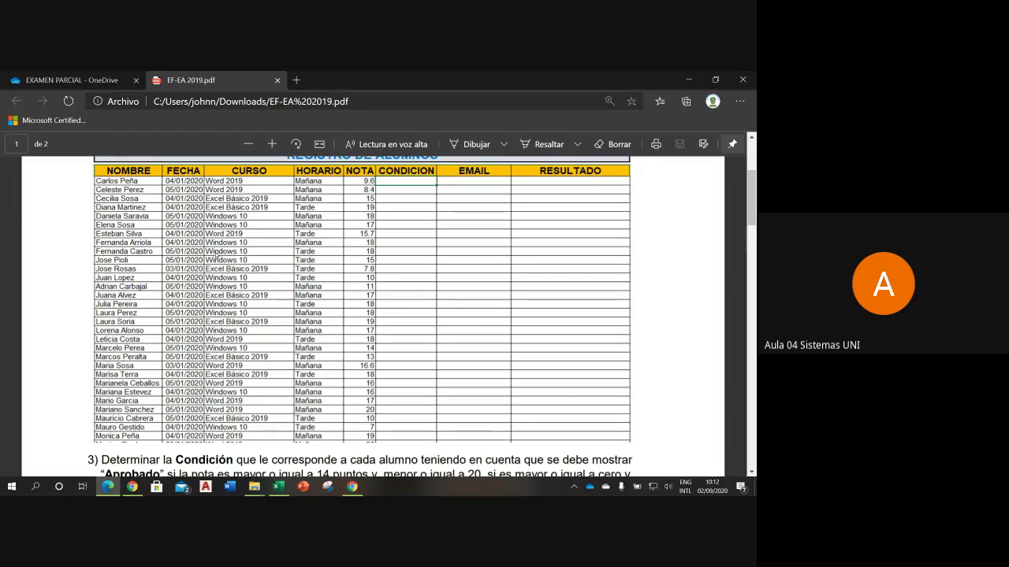
scroll(126, 307, "down", 3)
scroll(126, 306, "down", 2)
scroll(126, 307, "down", 1)
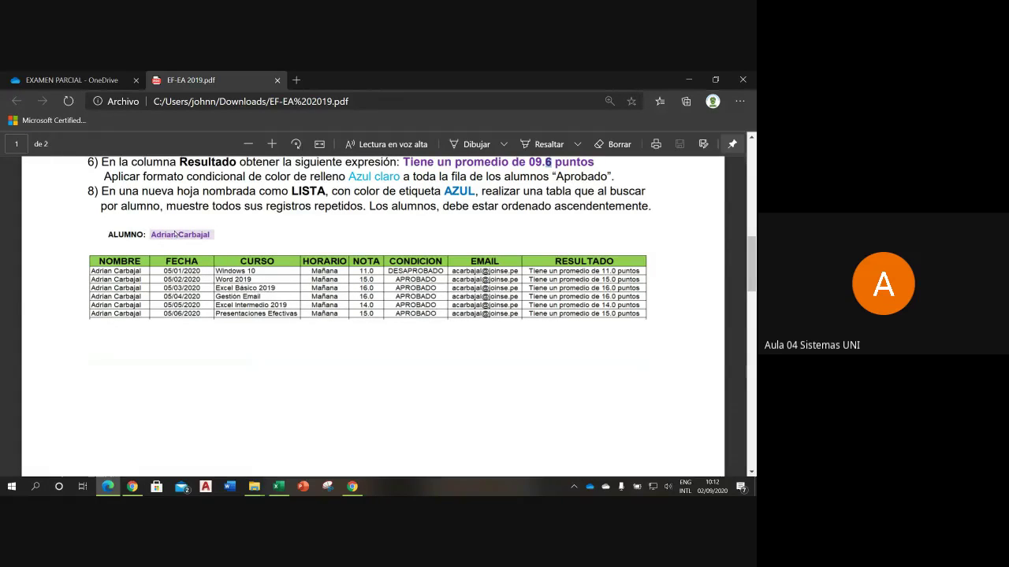
scroll(322, 259, "down", 1)
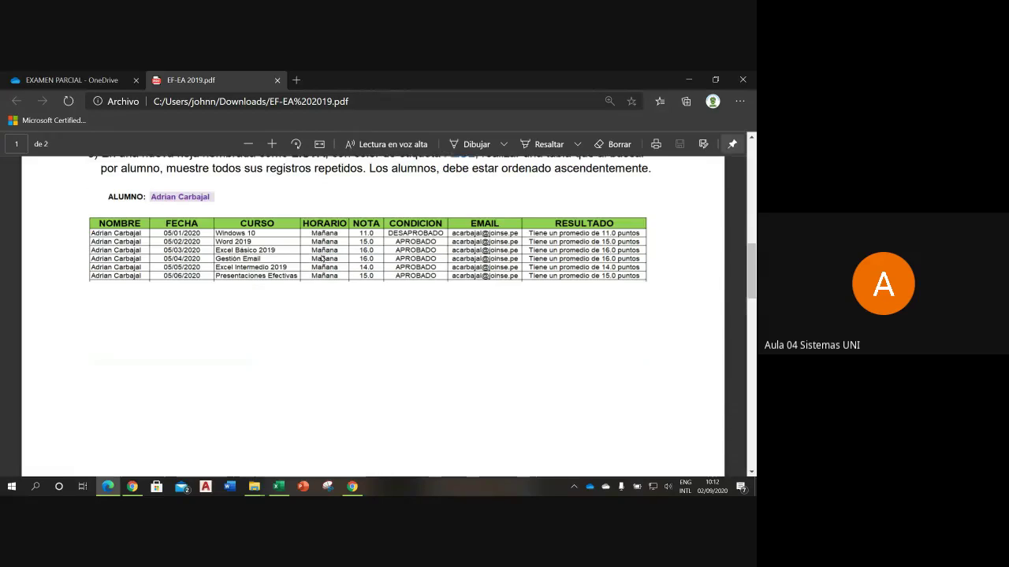
scroll(322, 259, "down", 2)
scroll(350, 278, "up", 3)
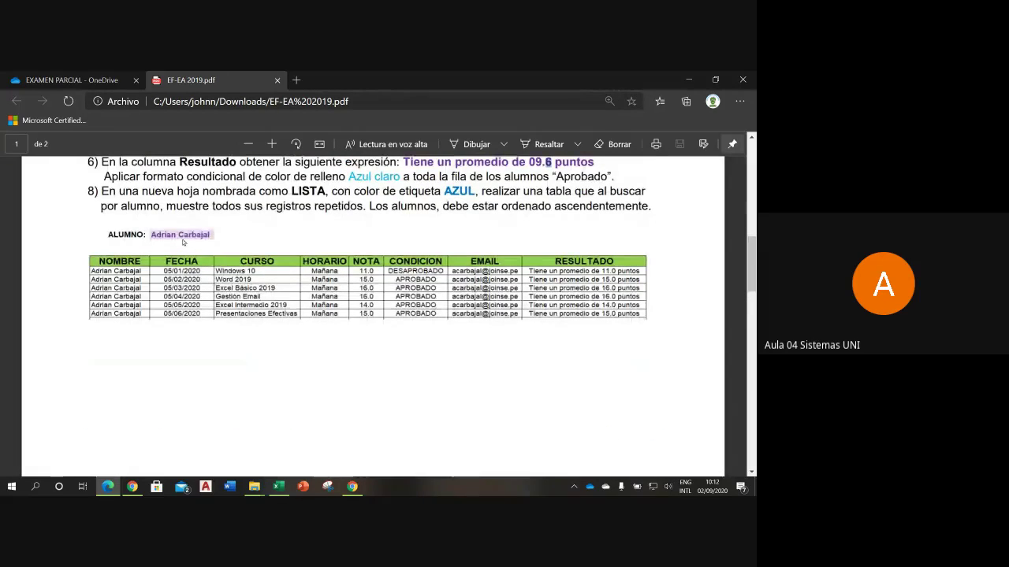
scroll(183, 242, "up", 10)
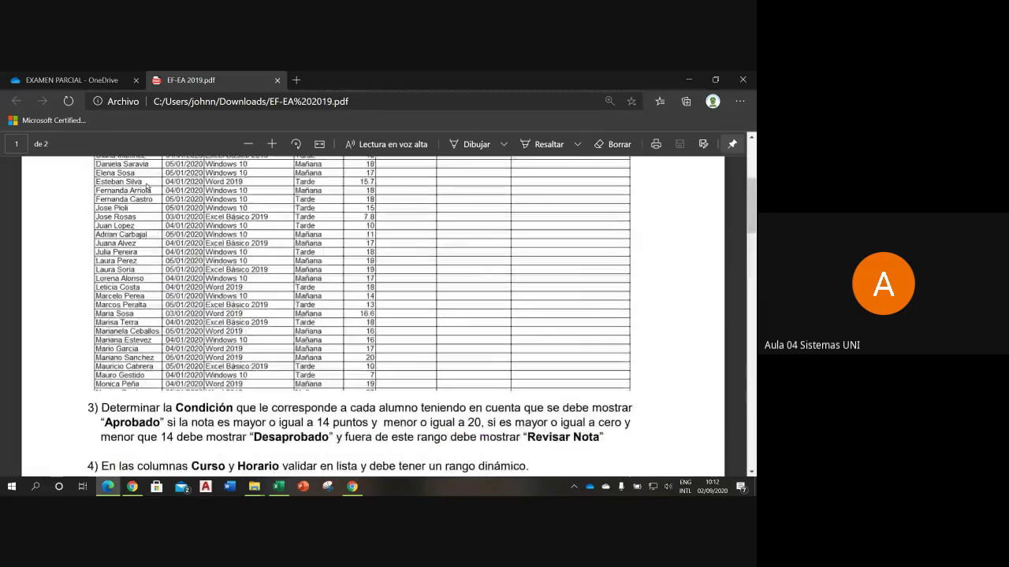
scroll(146, 186, "up", 4)
scroll(130, 311, "down", 1)
scroll(130, 311, "down", 4)
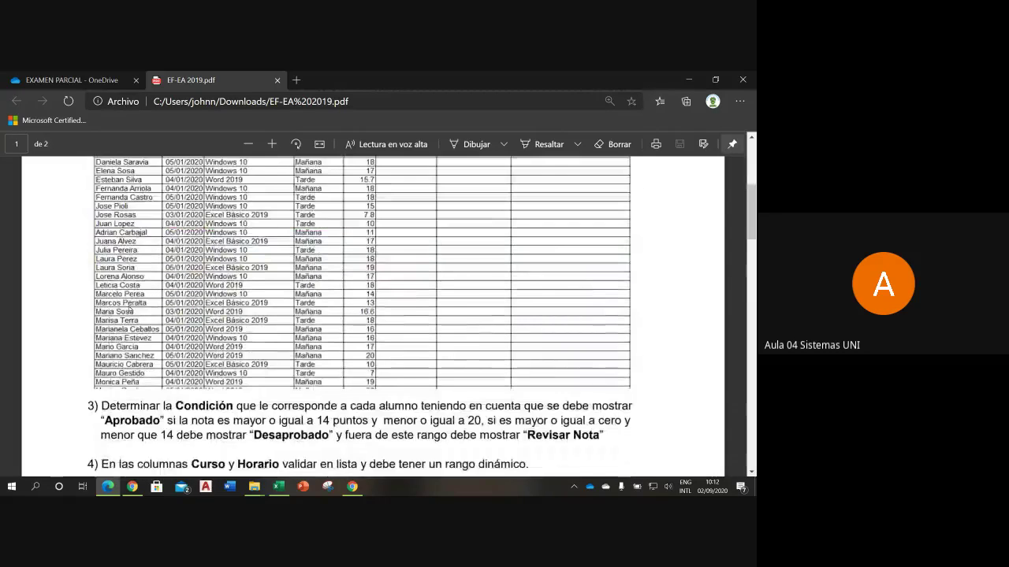
scroll(130, 311, "down", 10)
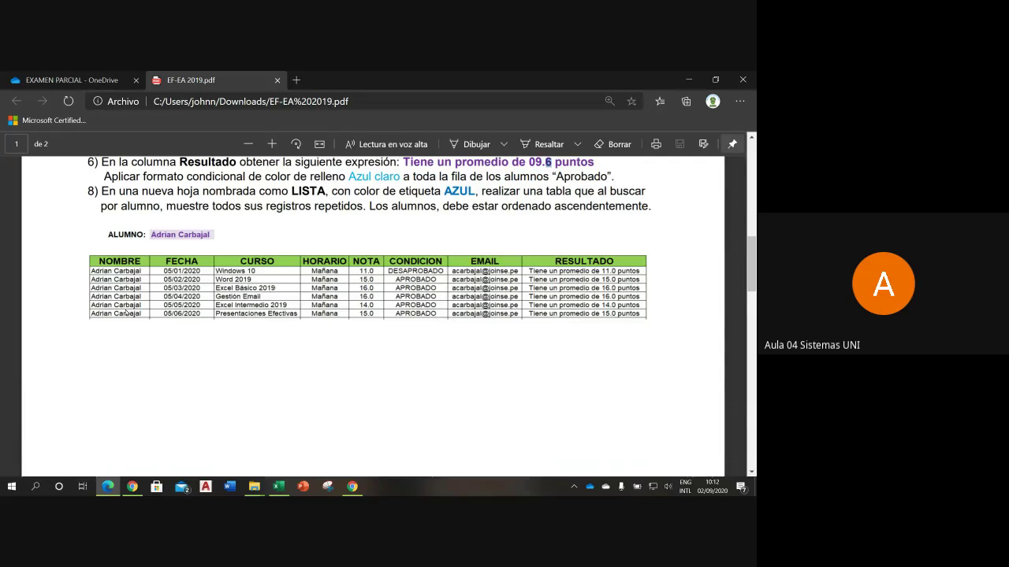
- Scroll down and dismiss the Facebook notification
scroll(332, 319, "down", 5)
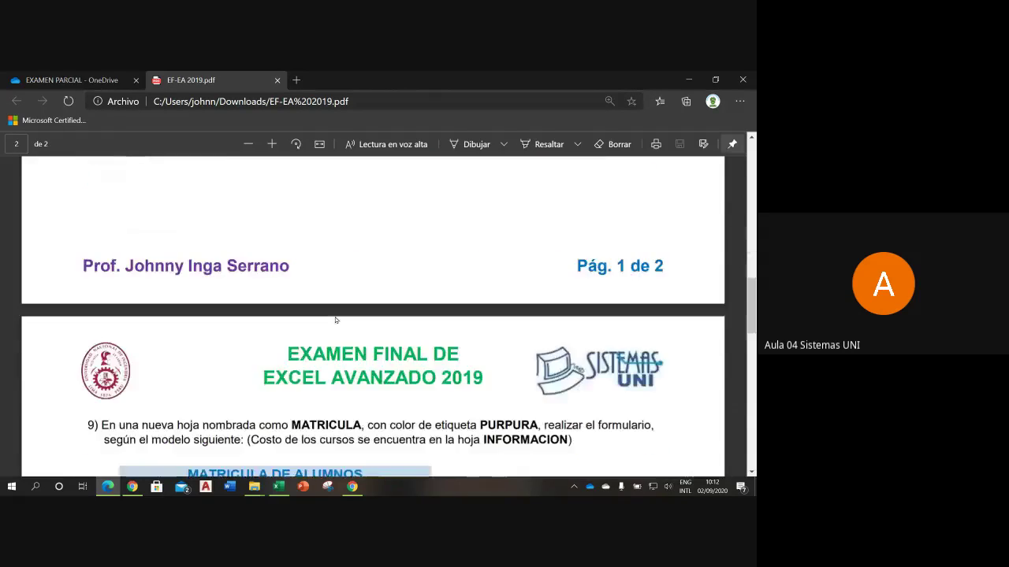
scroll(334, 319, "down", 3)
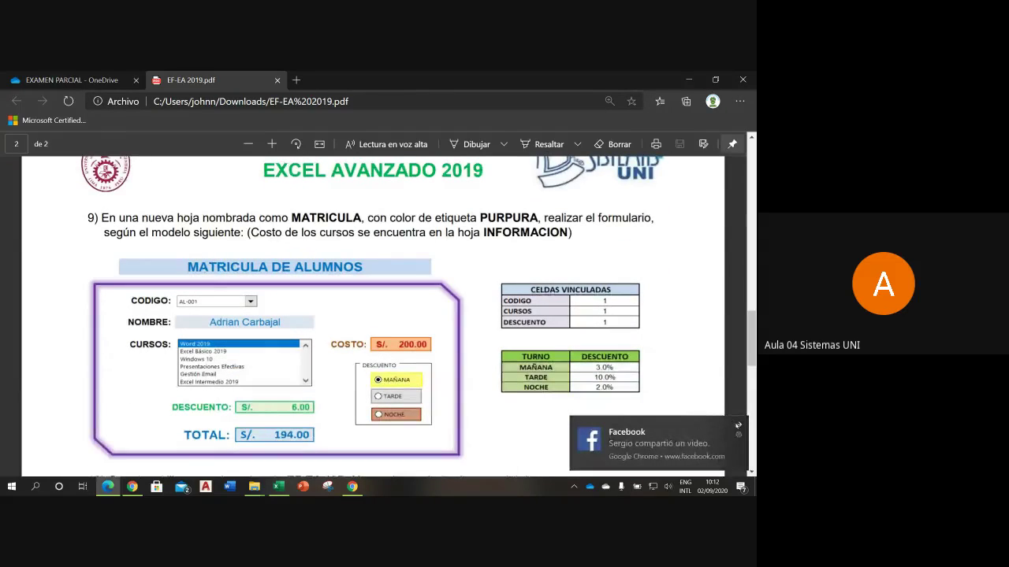
left_click(738, 426)
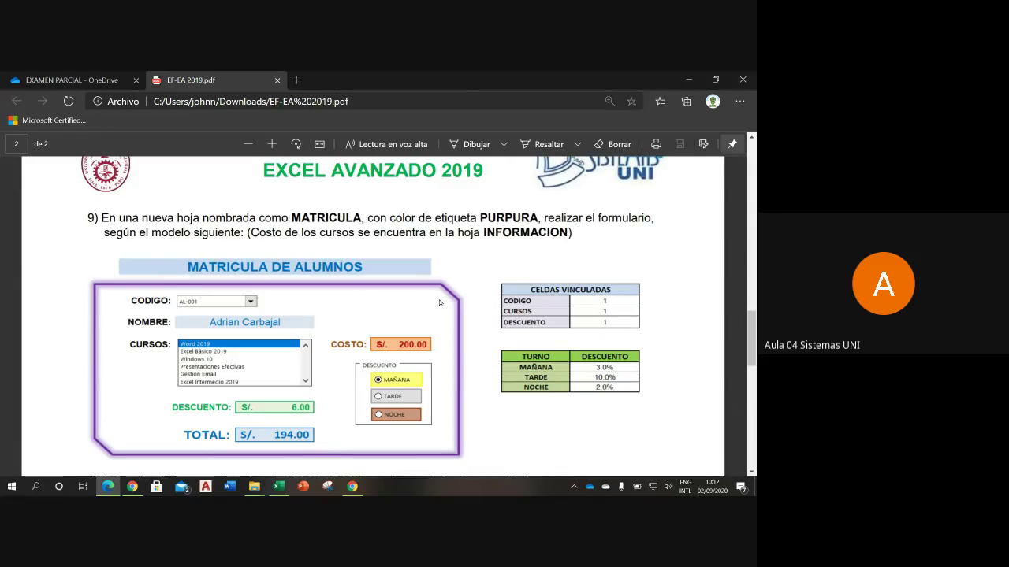
- Select the required workbook name EF-EA-(AP-Alumno) in item 10, then return to item 9's MATRICULA form
scroll(461, 296, "down", 1)
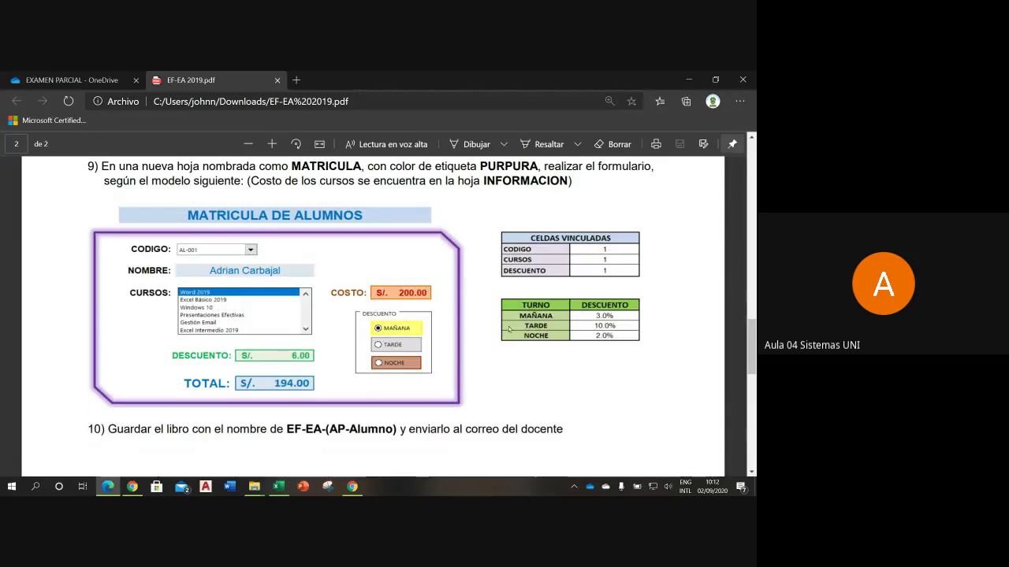
scroll(522, 361, "down", 1)
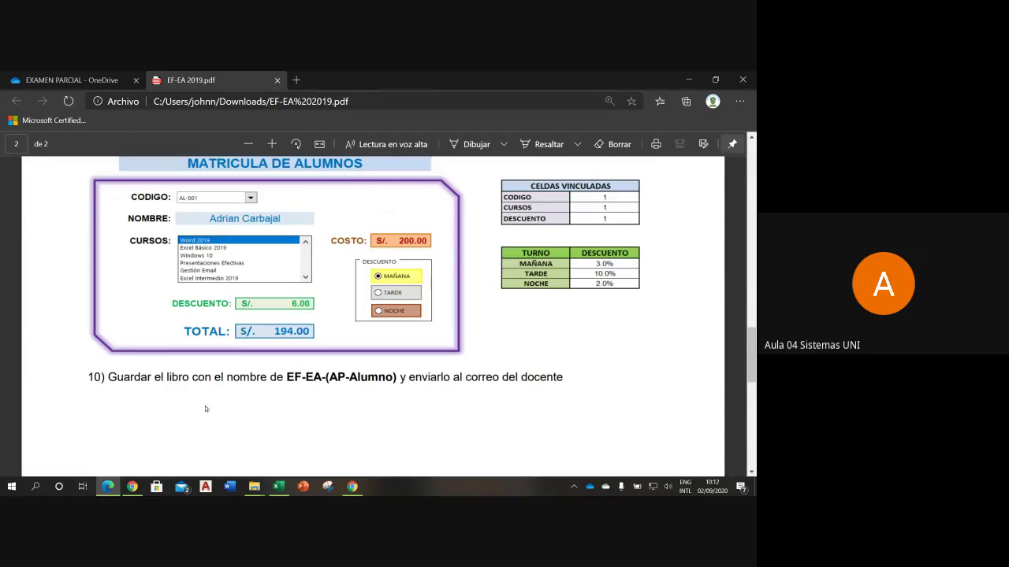
left_click_drag(149, 377, 509, 367)
left_click(538, 377)
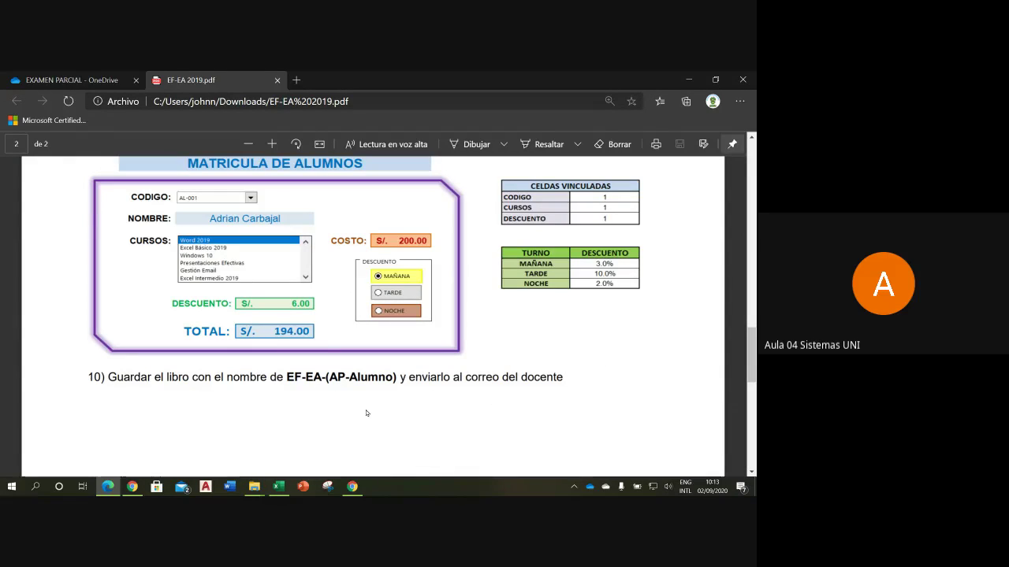
left_click_drag(330, 377, 393, 378)
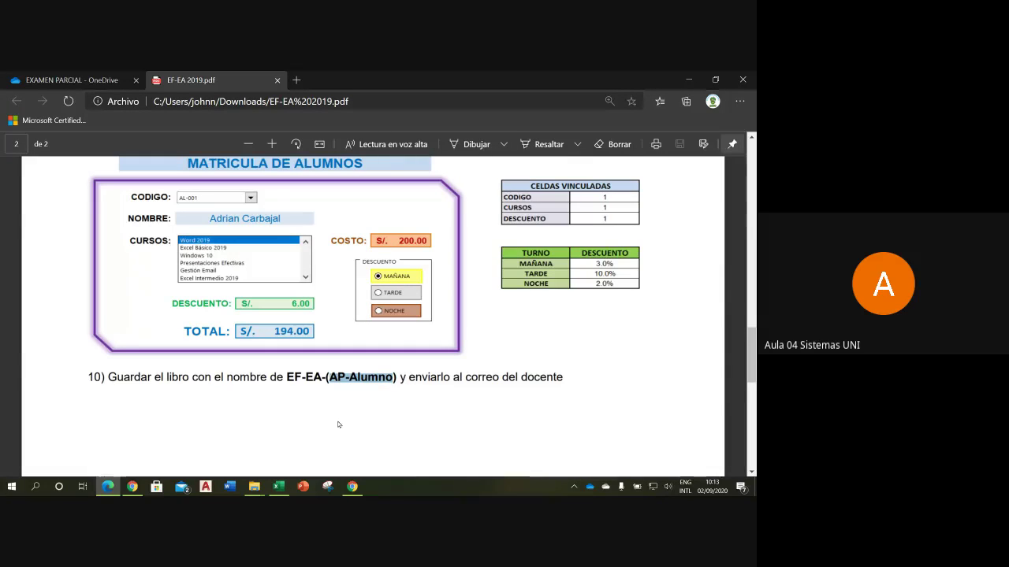
scroll(439, 400, "up", 3)
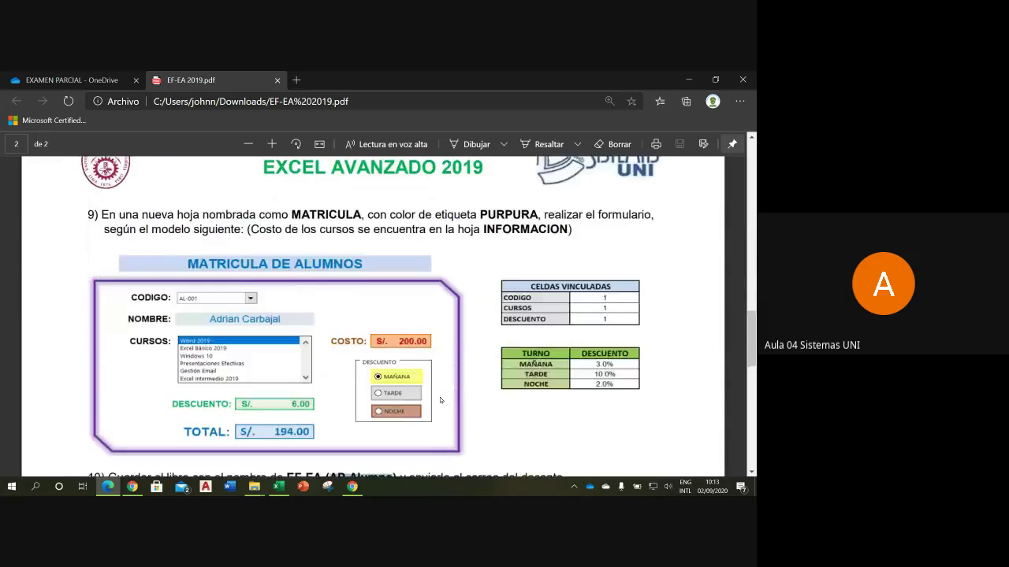
scroll(440, 401, "up", 2)
scroll(442, 401, "up", 2)
- Highlight item 6's Resultado expression and the Curso and Horario list-validation requirement
scroll(445, 403, "down", 2)
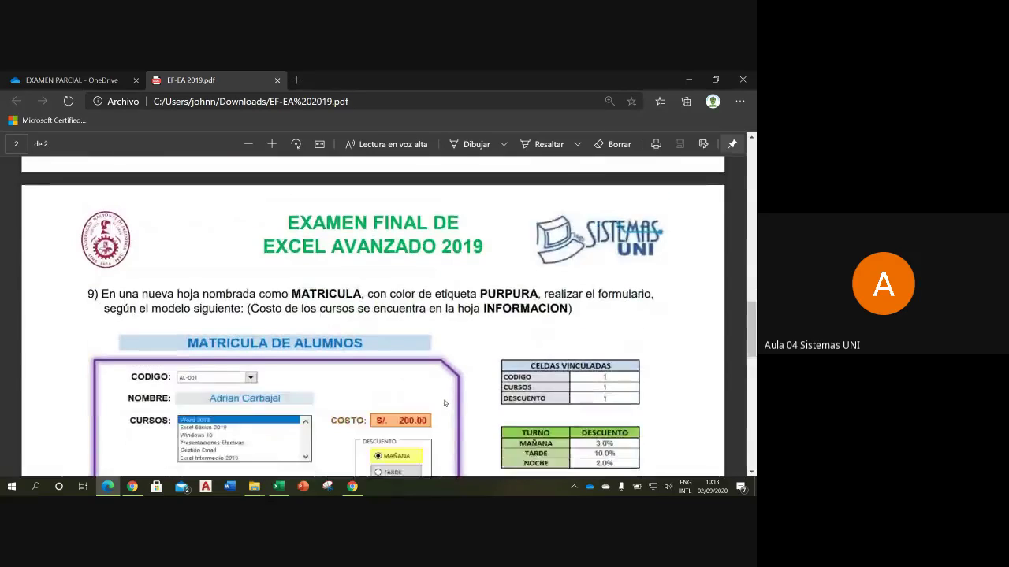
scroll(445, 404, "down", 2)
scroll(373, 332, "up", 1)
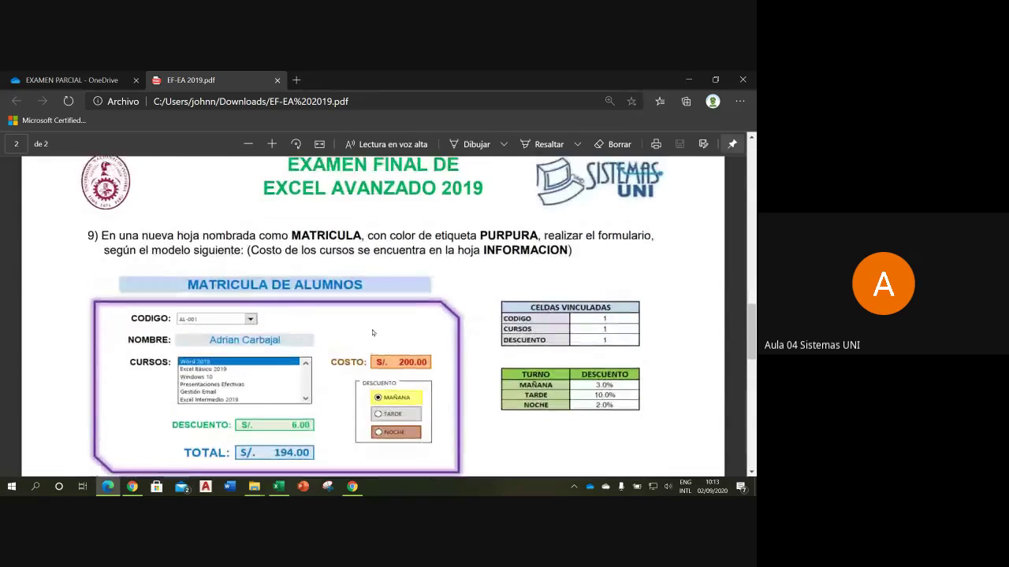
scroll(373, 333, "up", 2)
scroll(383, 338, "up", 3)
scroll(384, 338, "up", 2)
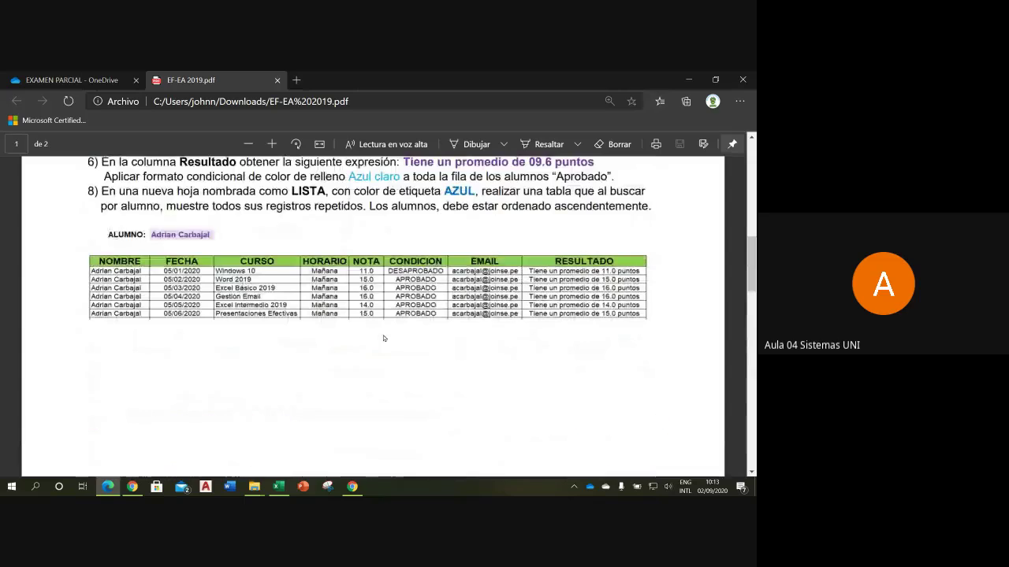
scroll(396, 312, "up", 1)
scroll(396, 312, "up", 1)
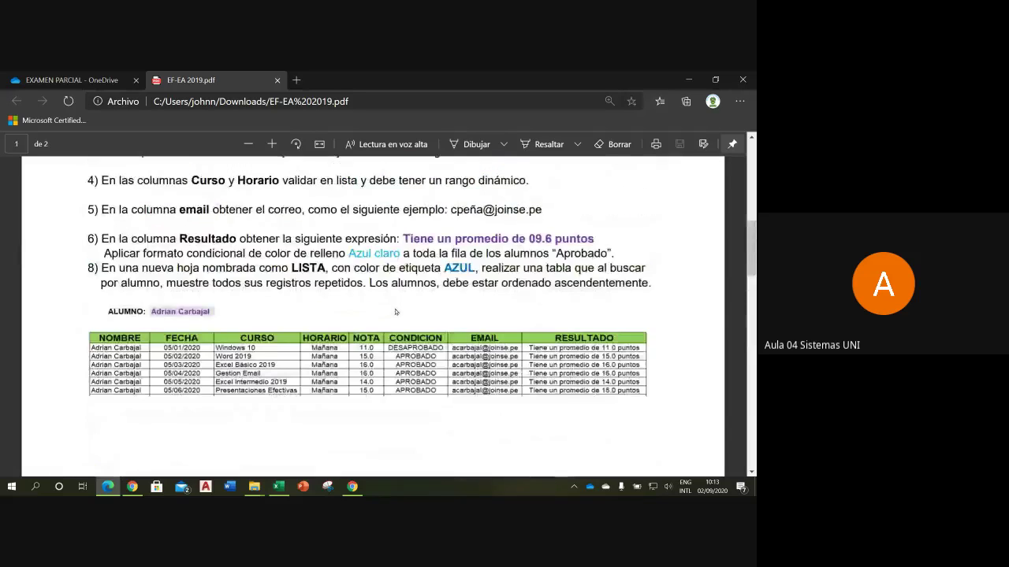
scroll(396, 312, "up", 1)
left_click_drag(427, 317, 589, 321)
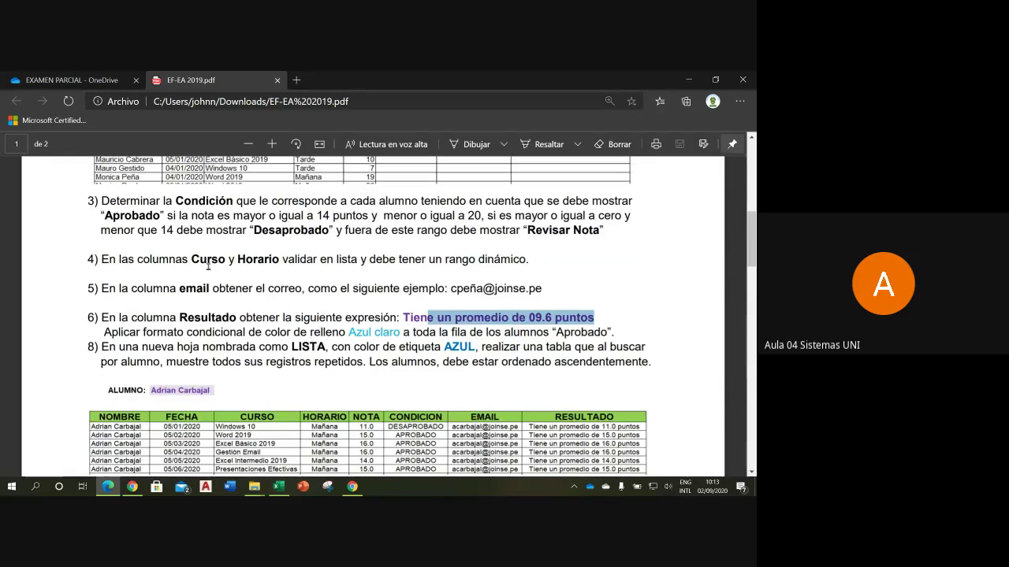
left_click_drag(208, 263, 362, 257)
- Highlight the conditional formatting requirement in item 6
scroll(450, 274, "up", 1)
scroll(449, 274, "up", 1)
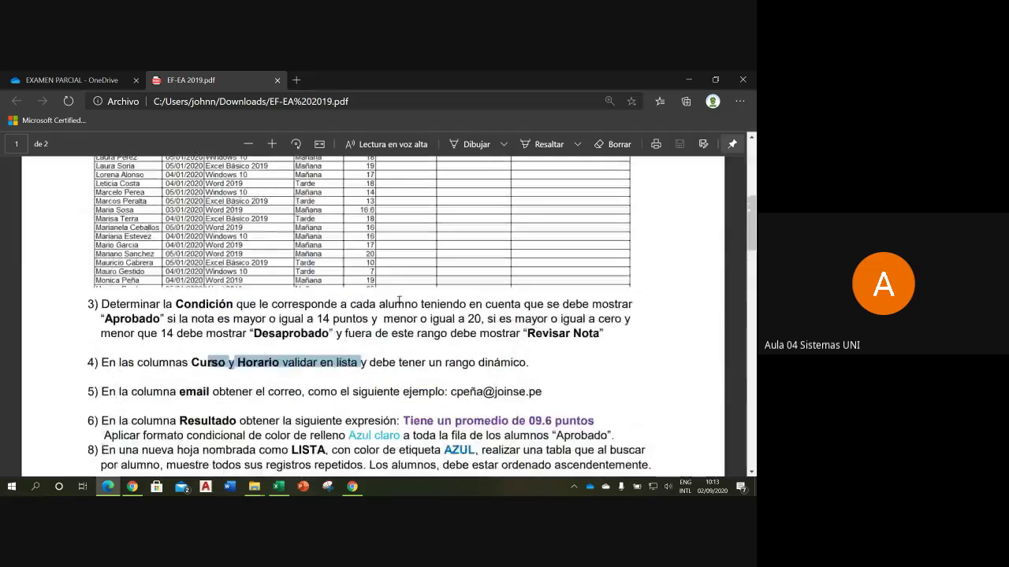
scroll(414, 306, "up", 1)
scroll(414, 305, "up", 1)
scroll(414, 305, "down", 2)
scroll(414, 308, "down", 1)
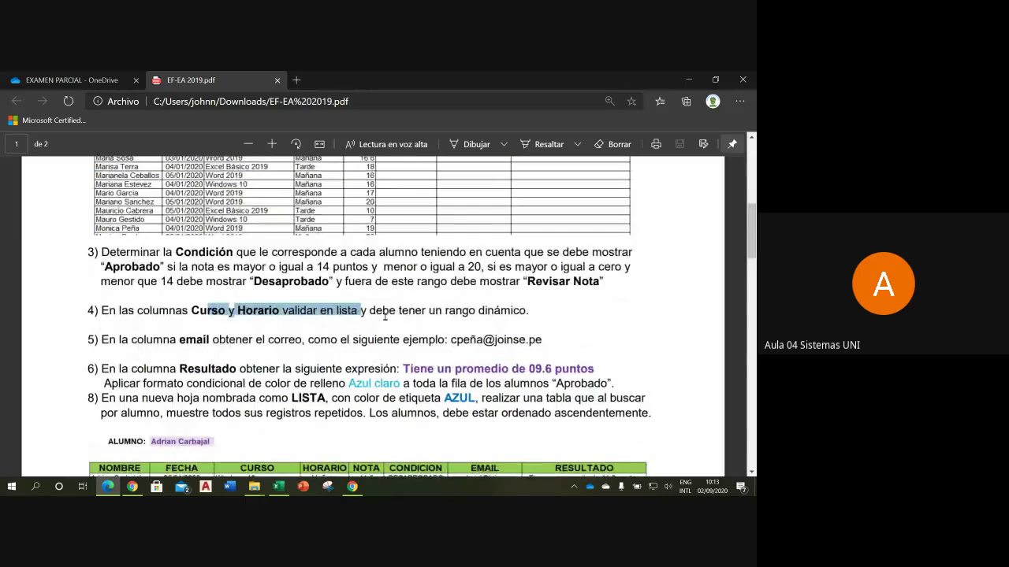
left_click_drag(154, 384, 605, 384)
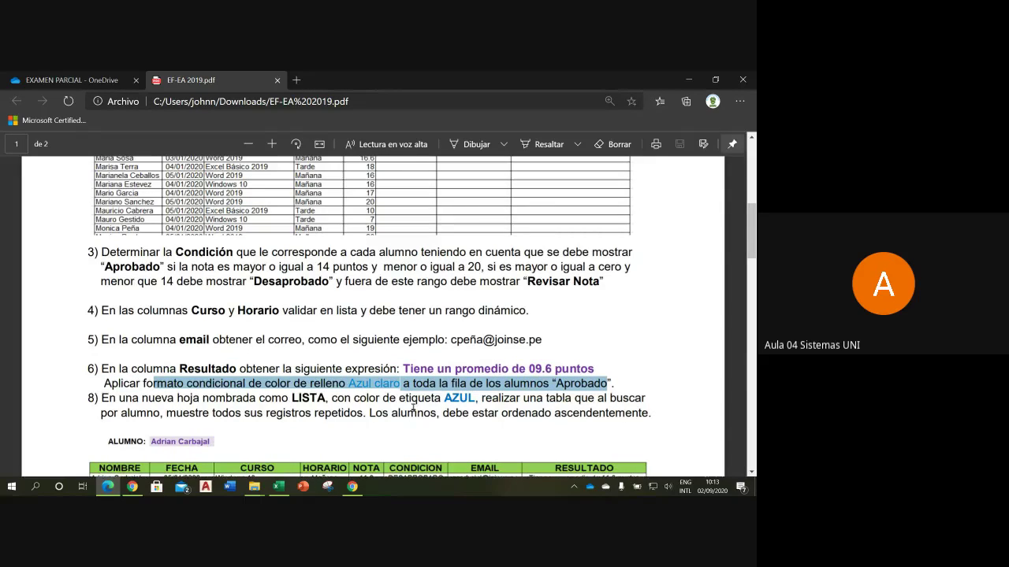
- Highlight the beginning of item 6, then close the EF-EA 2019.pdf tab
scroll(201, 235, "up", 3)
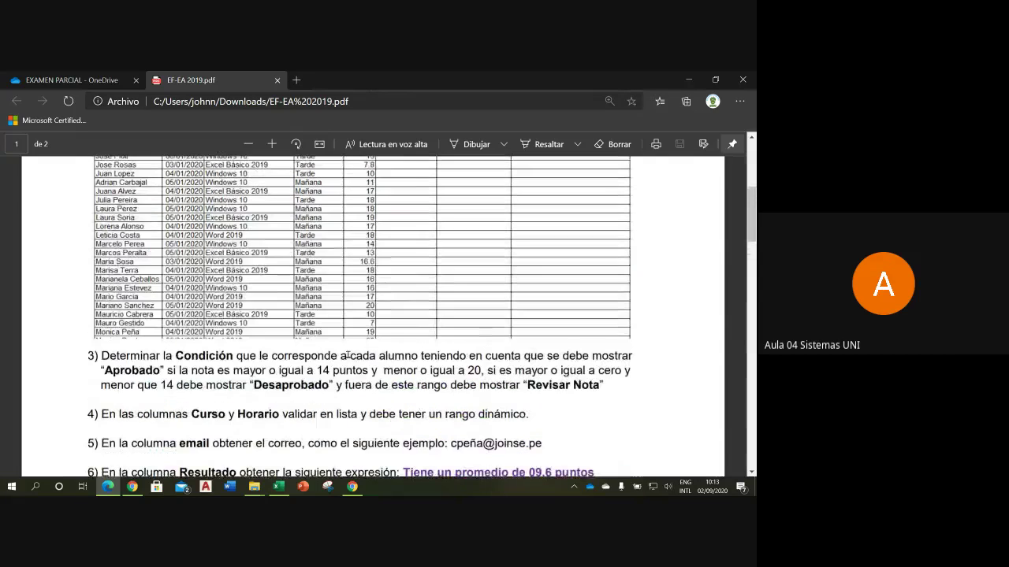
scroll(470, 195, "down", 4)
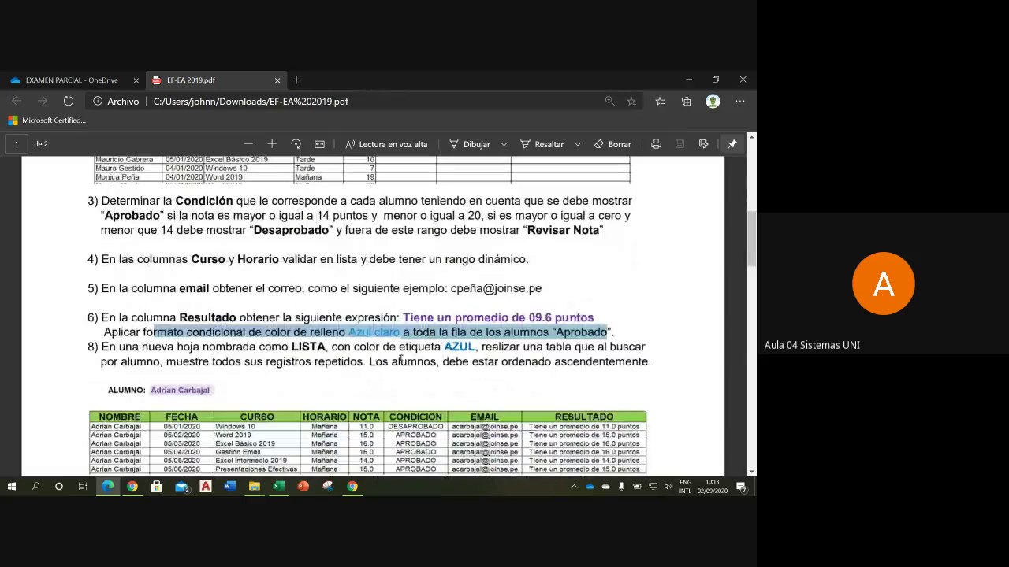
scroll(672, 248, "up", 5)
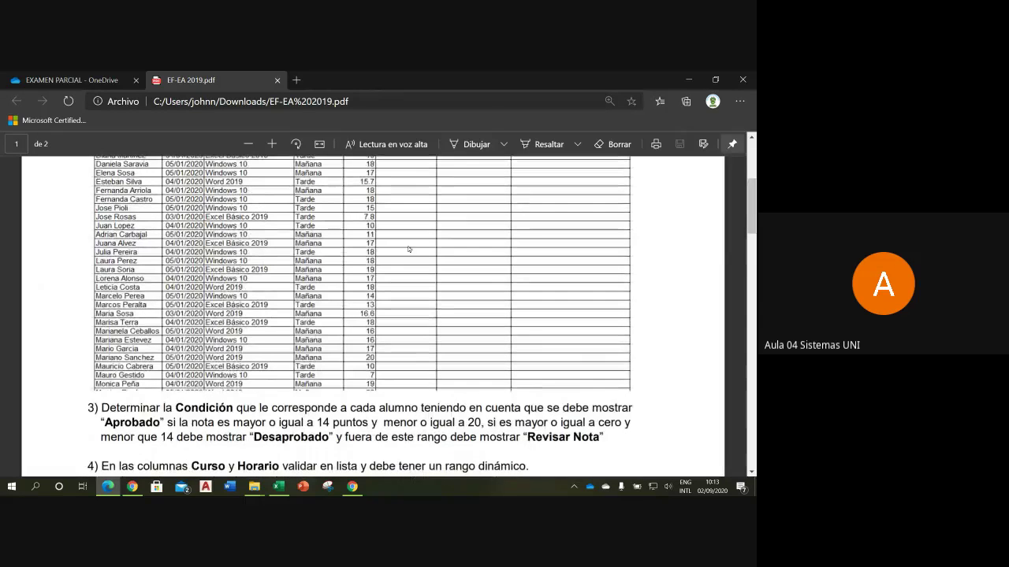
scroll(622, 354, "down", 2)
scroll(622, 354, "down", 5)
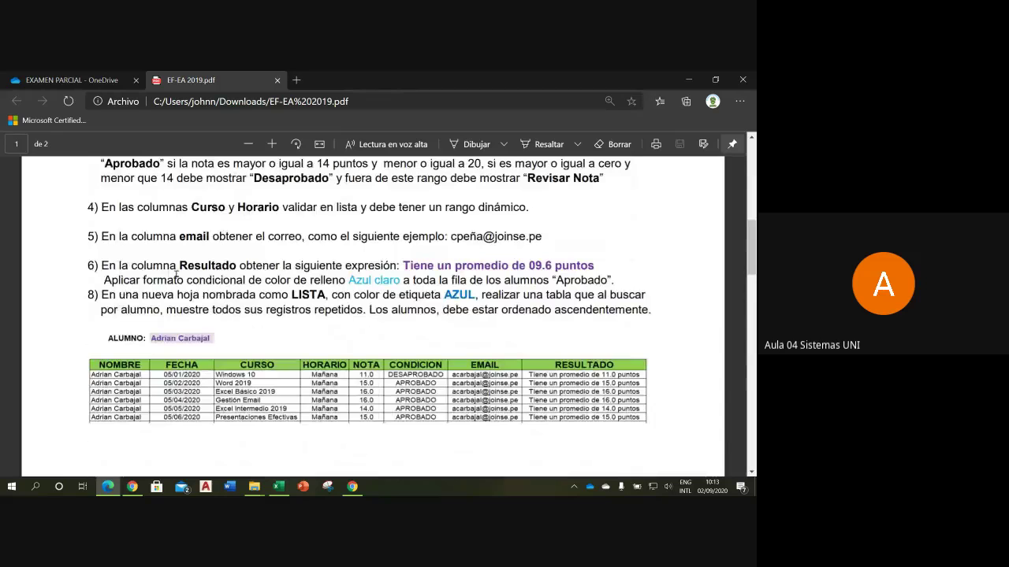
left_click_drag(101, 266, 206, 280)
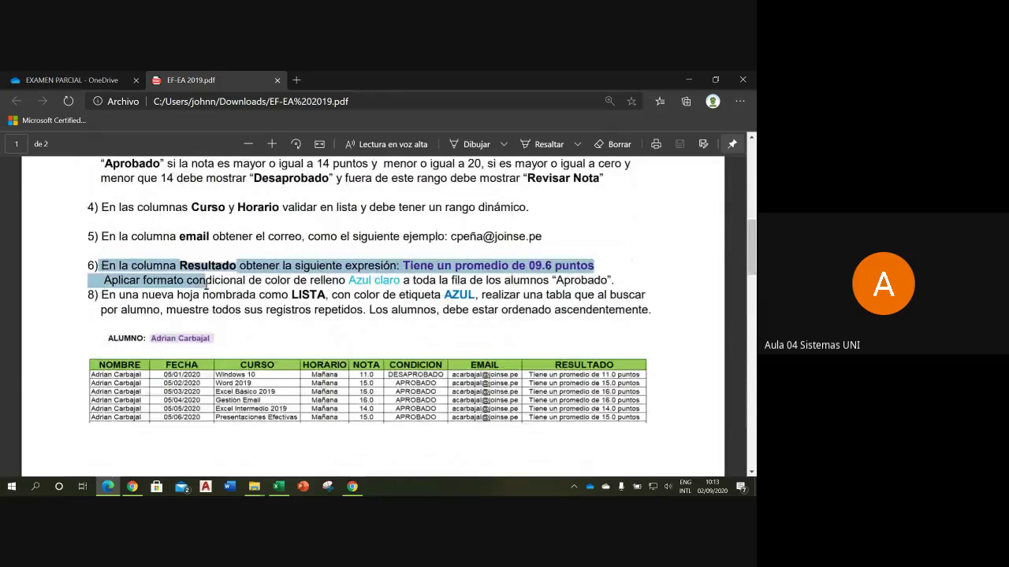
scroll(404, 320, "down", 5)
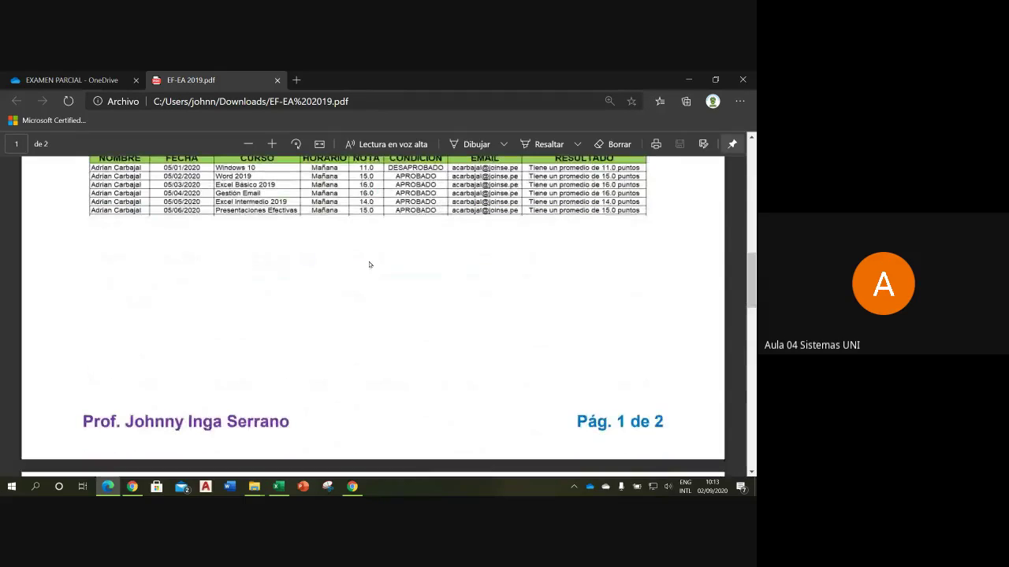
left_click(277, 81)
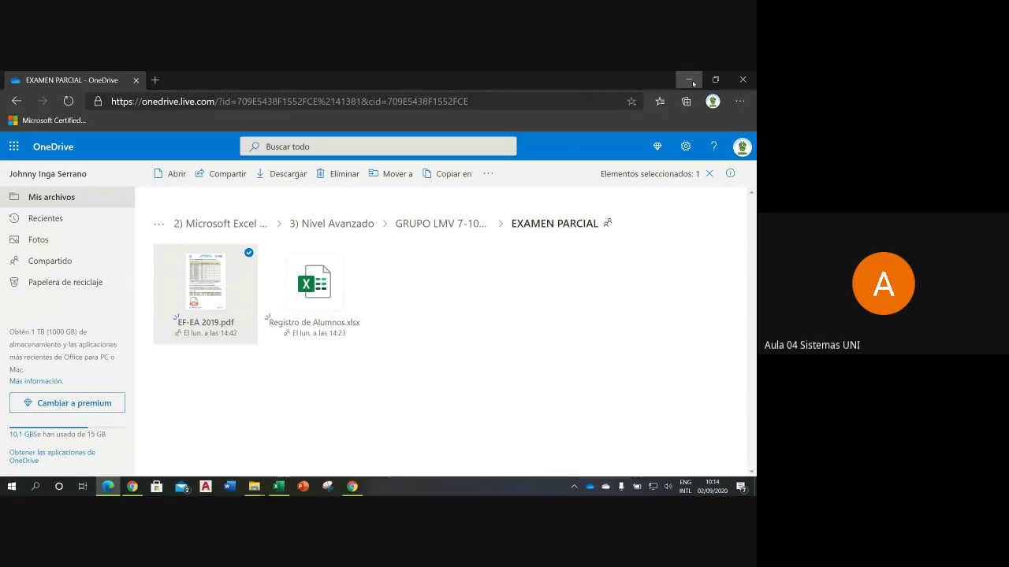
- Minimize the Edge window showing the OneDrive EXAMEN PARCIAL folder
left_click(690, 81)
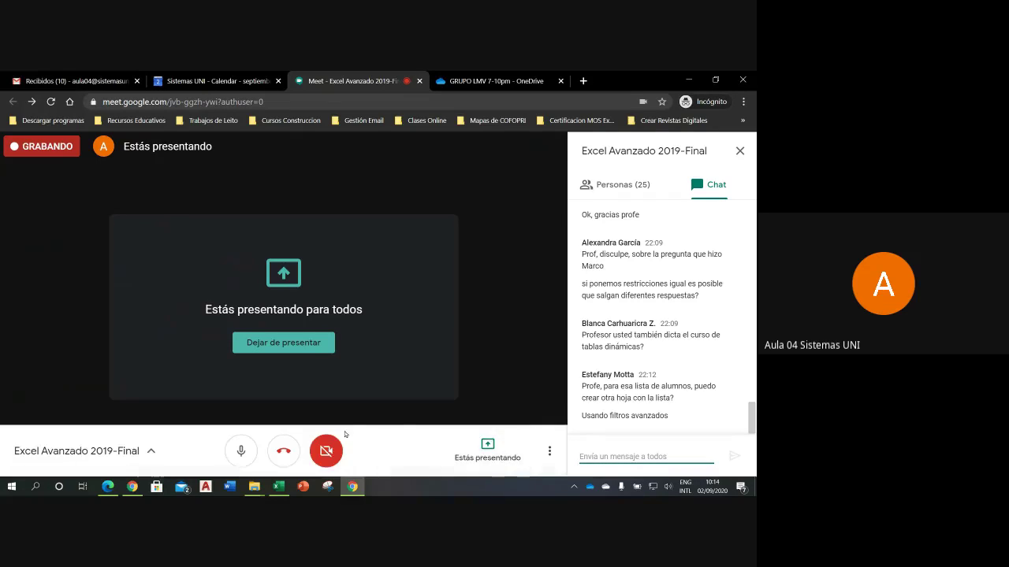
left_click(282, 480)
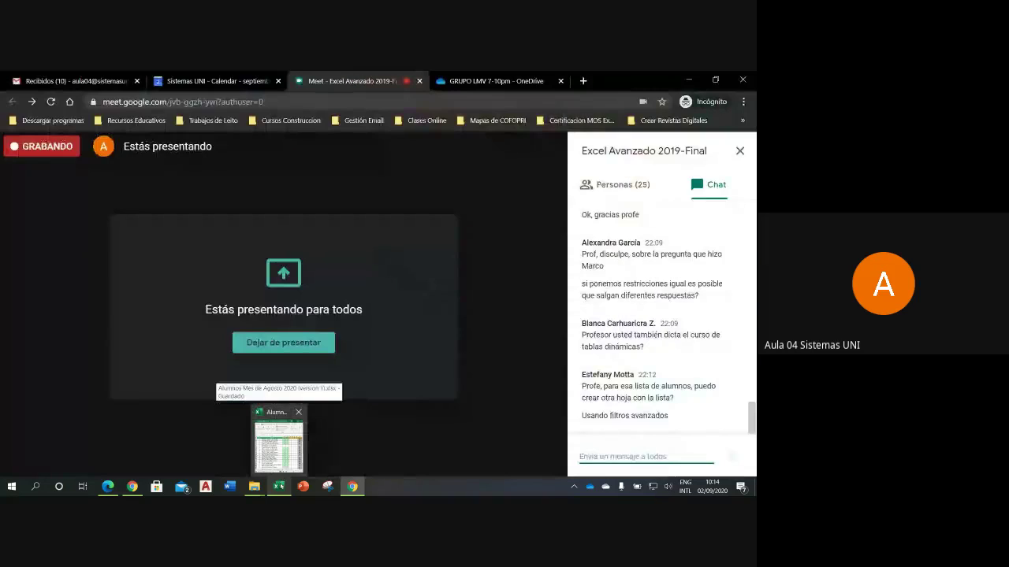
left_click(280, 486)
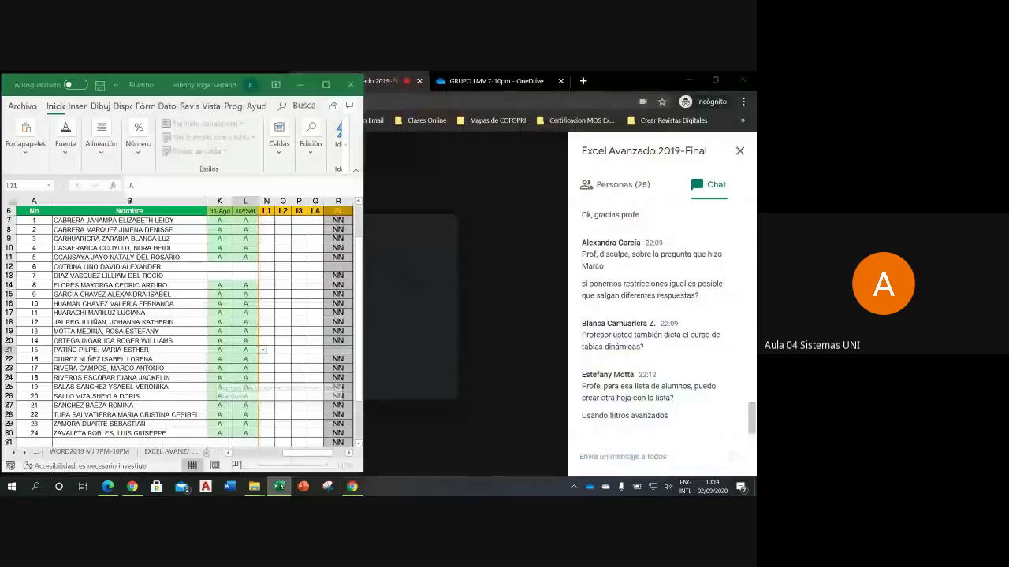
left_click(226, 268)
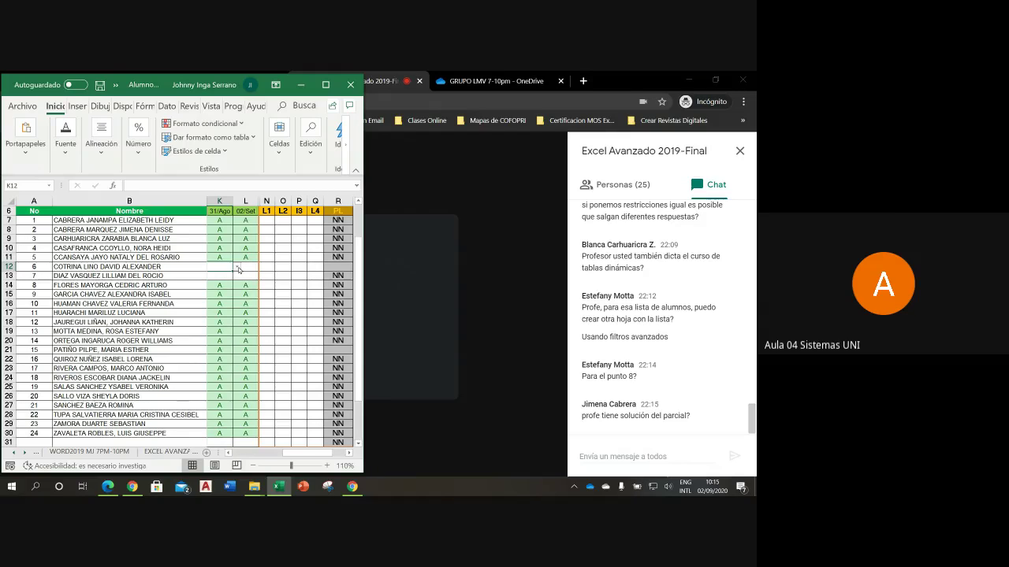
- Set K12 and L12 to A using their dropdowns
left_click(236, 268)
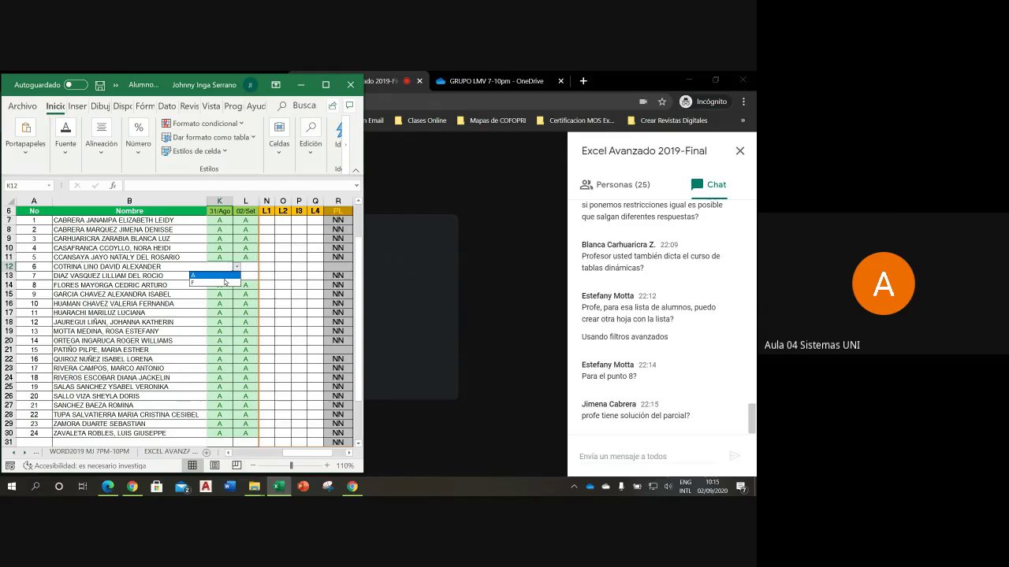
left_click(215, 276)
left_click(245, 266)
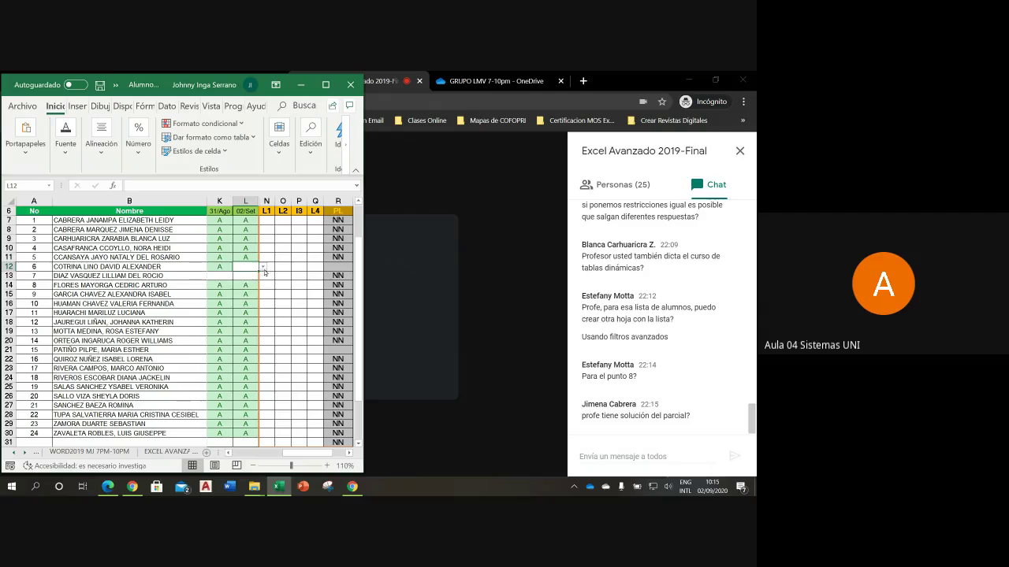
left_click(263, 268)
left_click(236, 275)
- Bring columns K to R back into view and select K13, then L13, for the next student
left_click(227, 277)
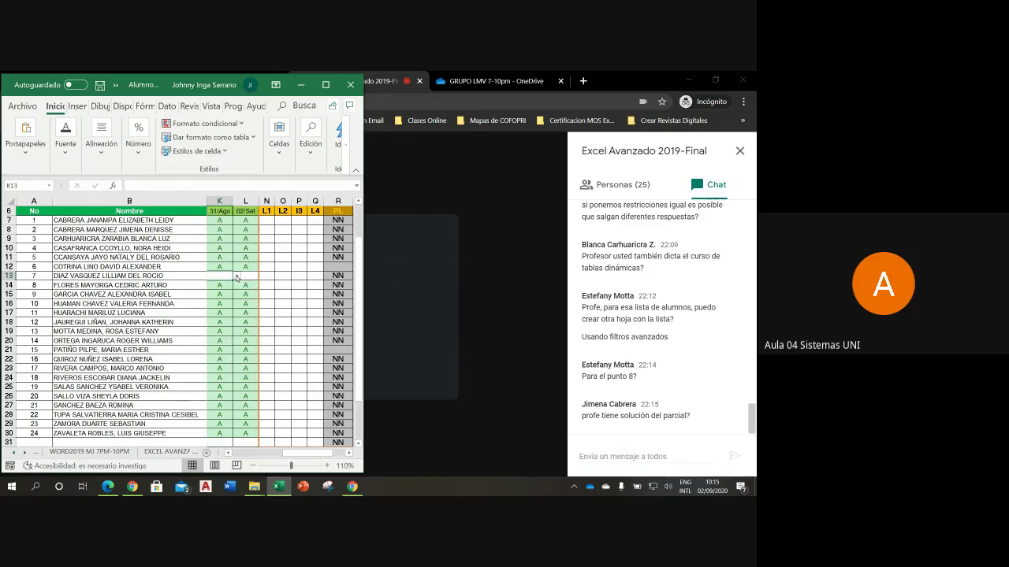
left_click(250, 278)
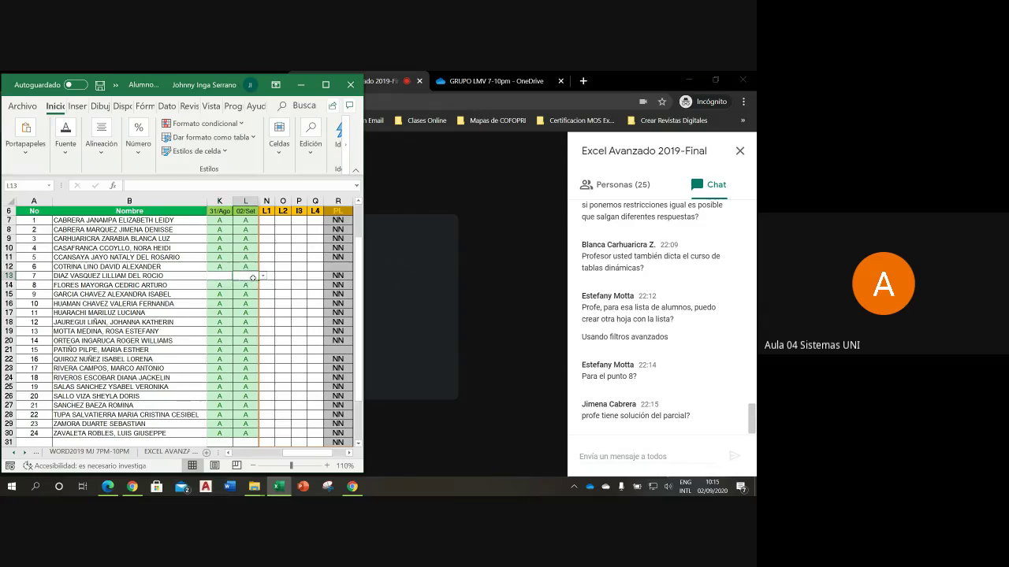
left_click_drag(233, 275, 118, 275)
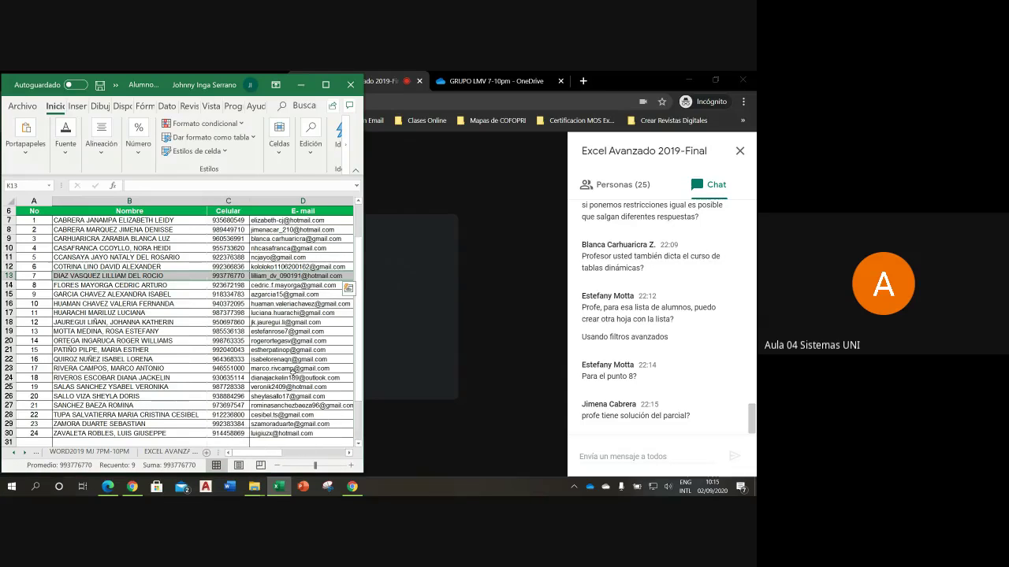
left_click(349, 453)
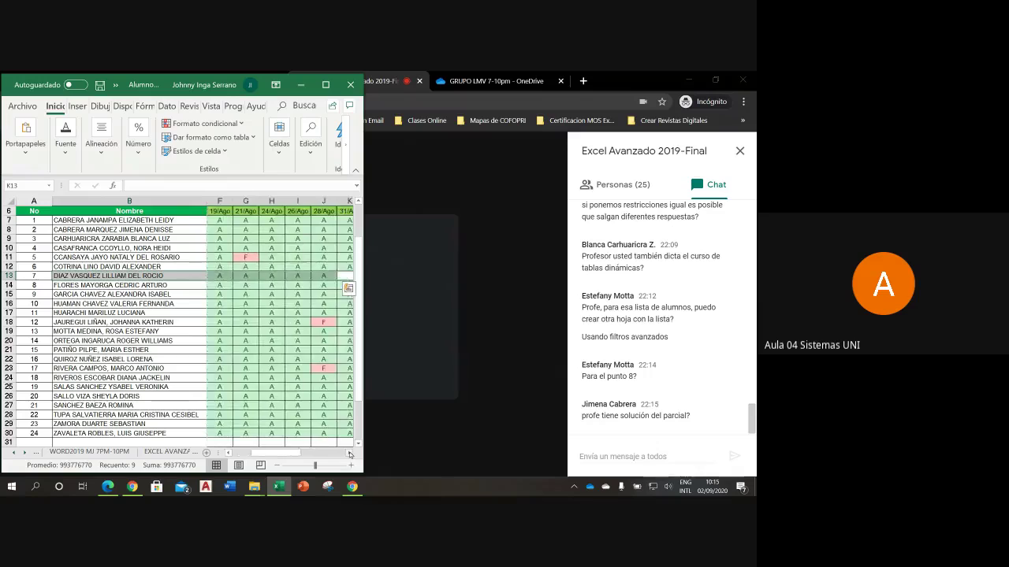
left_click(349, 453)
left_click(349, 453)
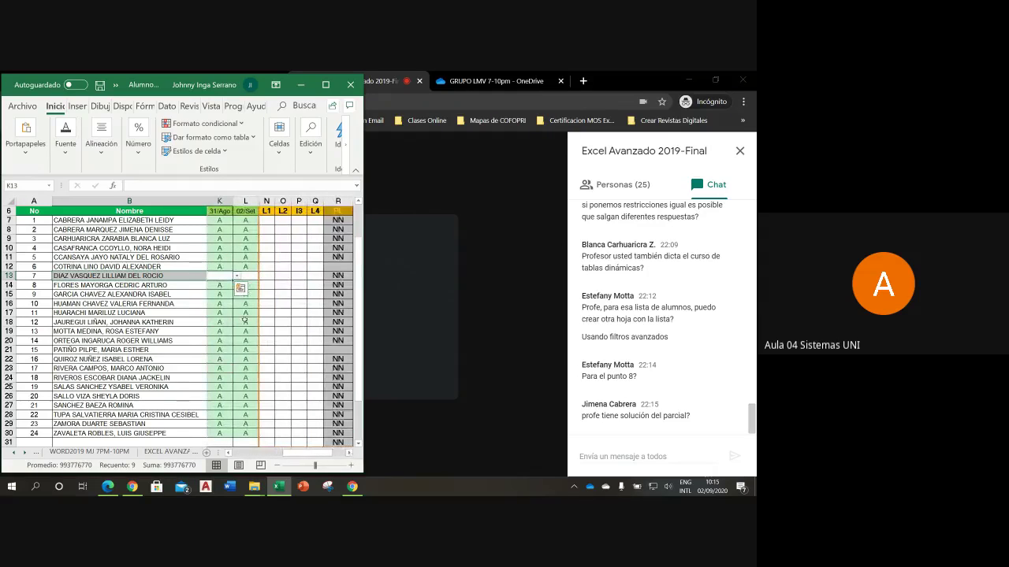
left_click(219, 278)
key("Right")
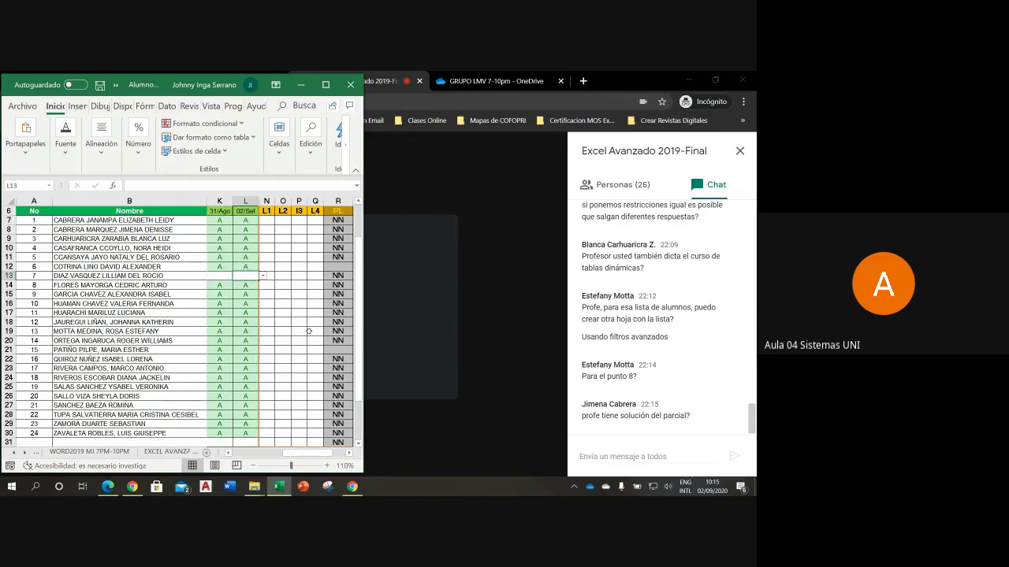
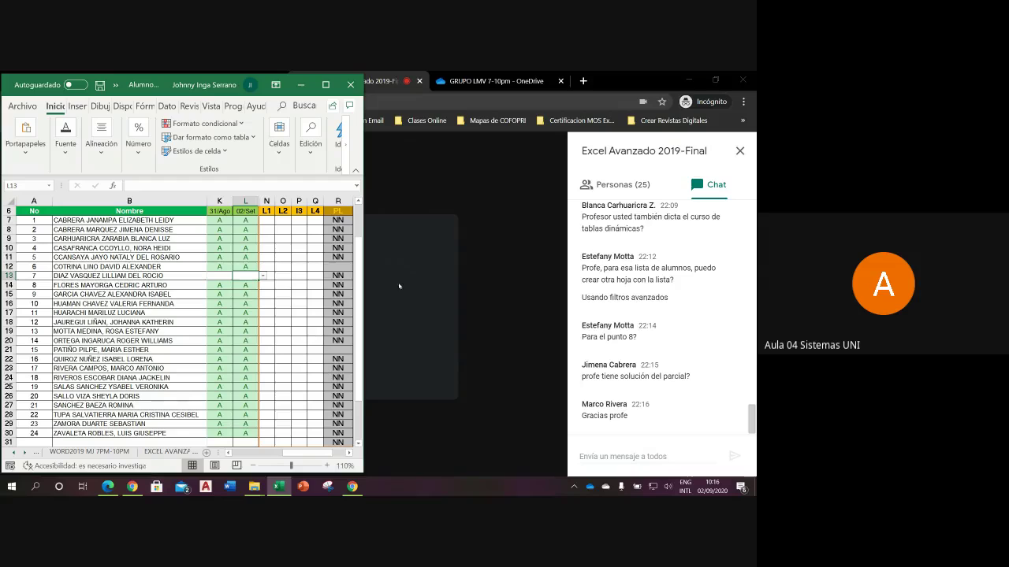
- Mark the row 13 student absent with F in L13 under 02/Set
mouse_move(496, 273)
key("Left")
left_click(240, 279)
left_click(227, 276)
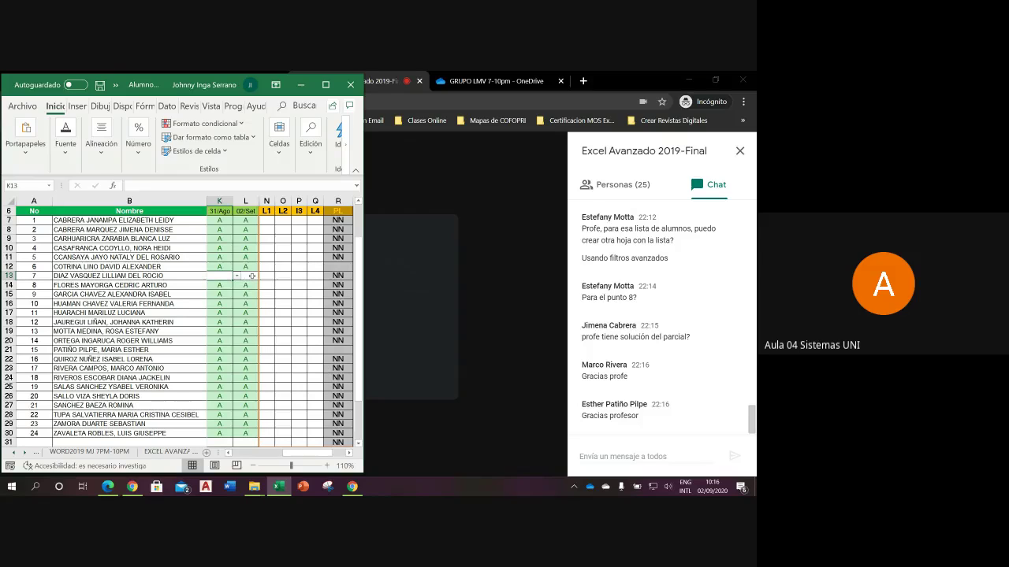
left_click(248, 275)
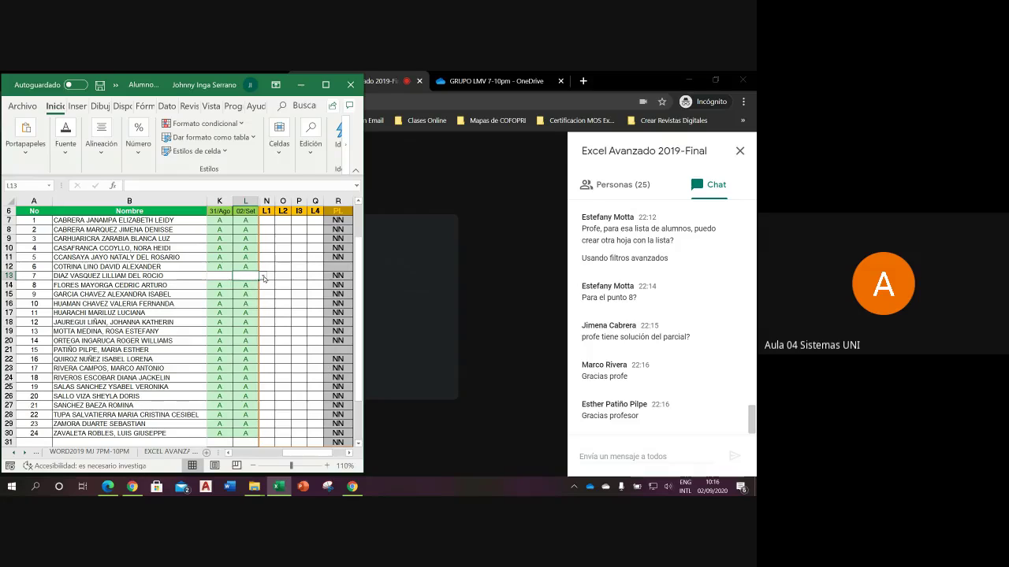
left_click(262, 276)
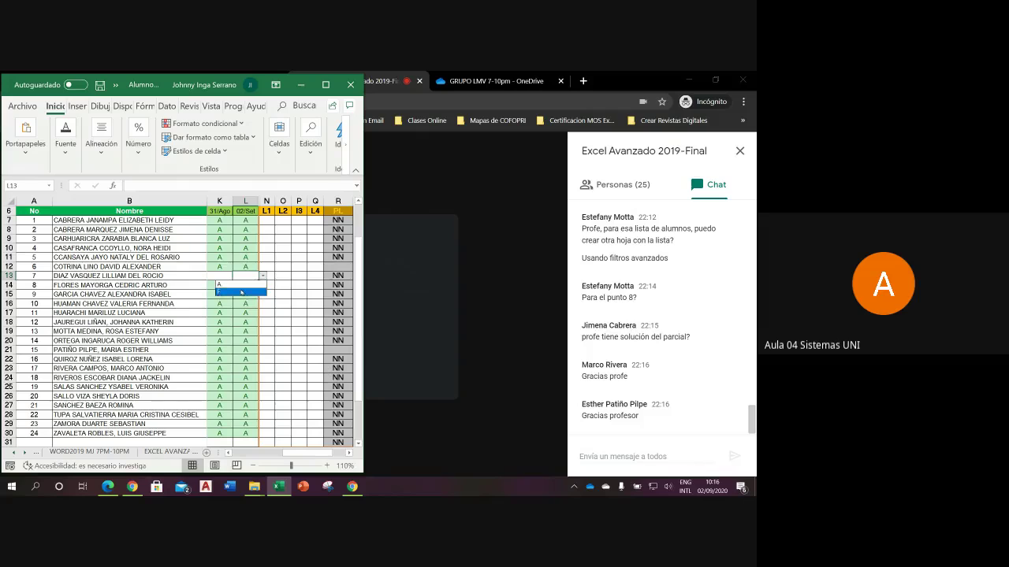
left_click(227, 291)
left_click(226, 275)
- Mark K13 under 31/Ago with F from its dropdown list
left_click(236, 276)
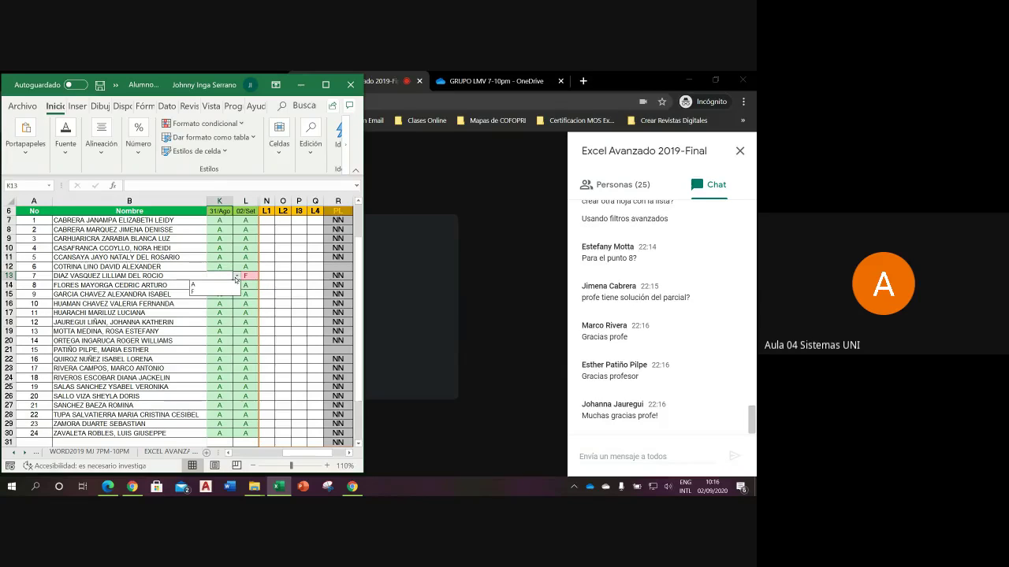
left_click(224, 293)
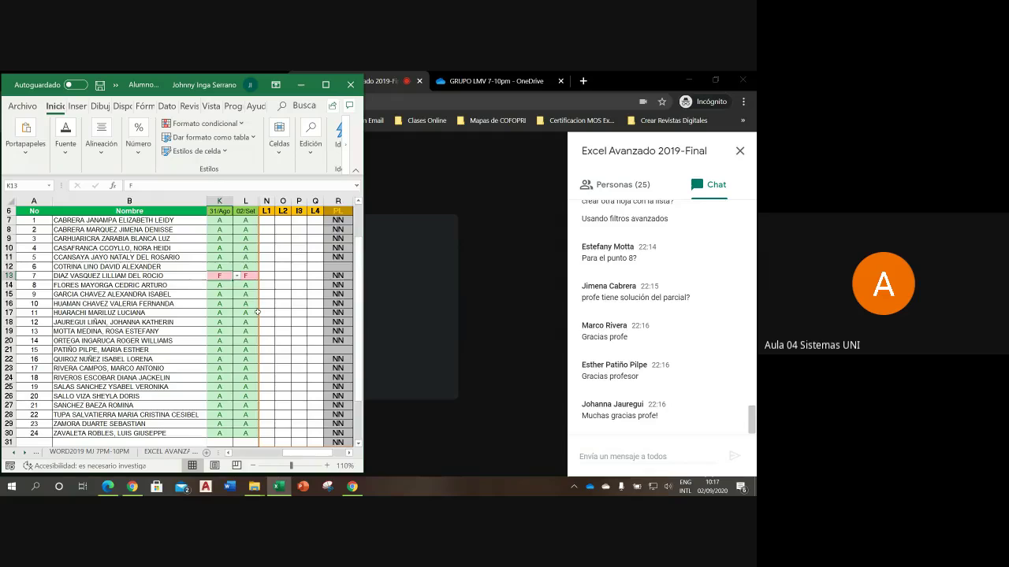
scroll(256, 311, "up", 1)
scroll(259, 312, "up", 1)
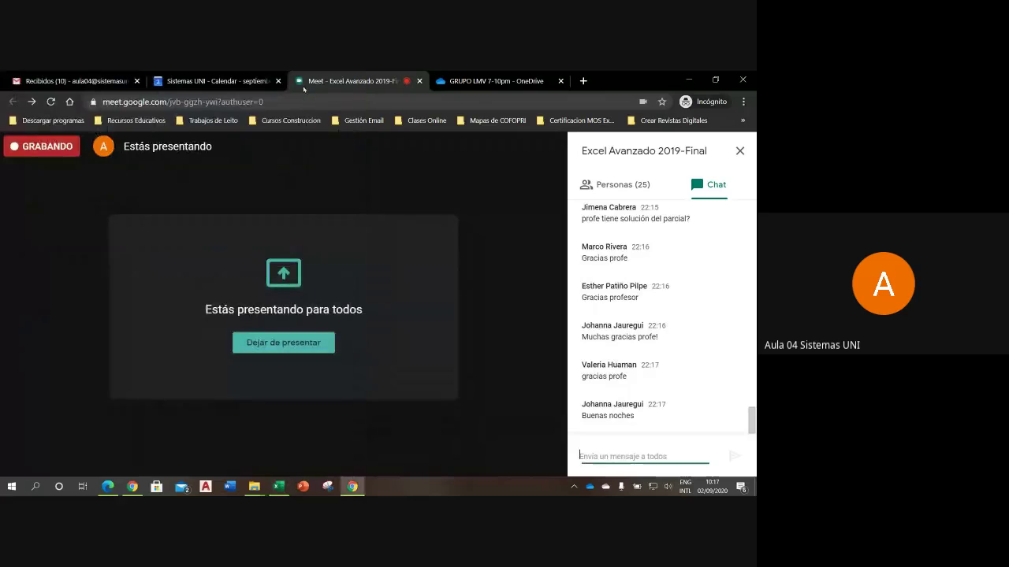
- Minimize Excel to return to Google Meet and hang up the class call
left_click(300, 84)
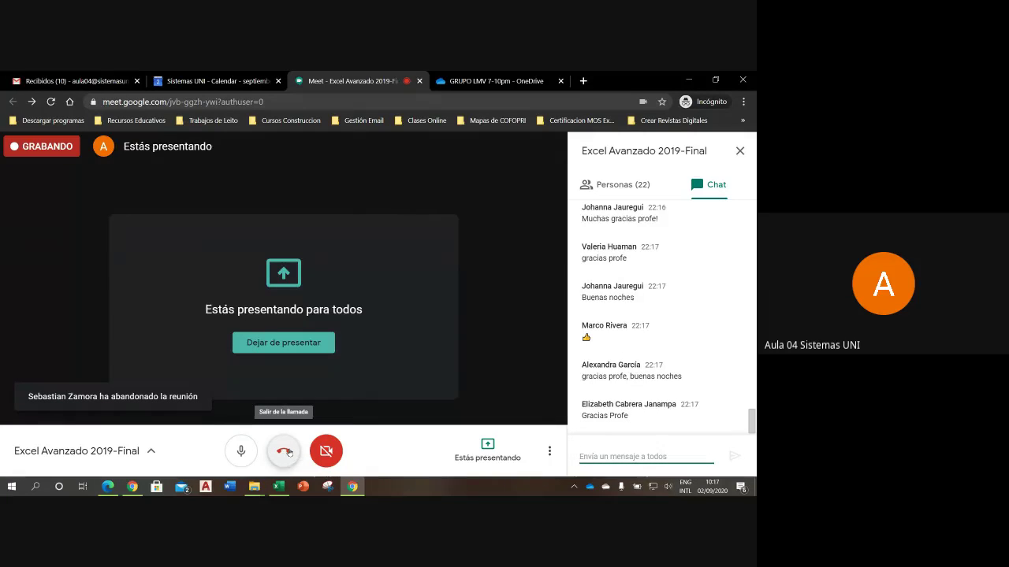
left_click(291, 456)
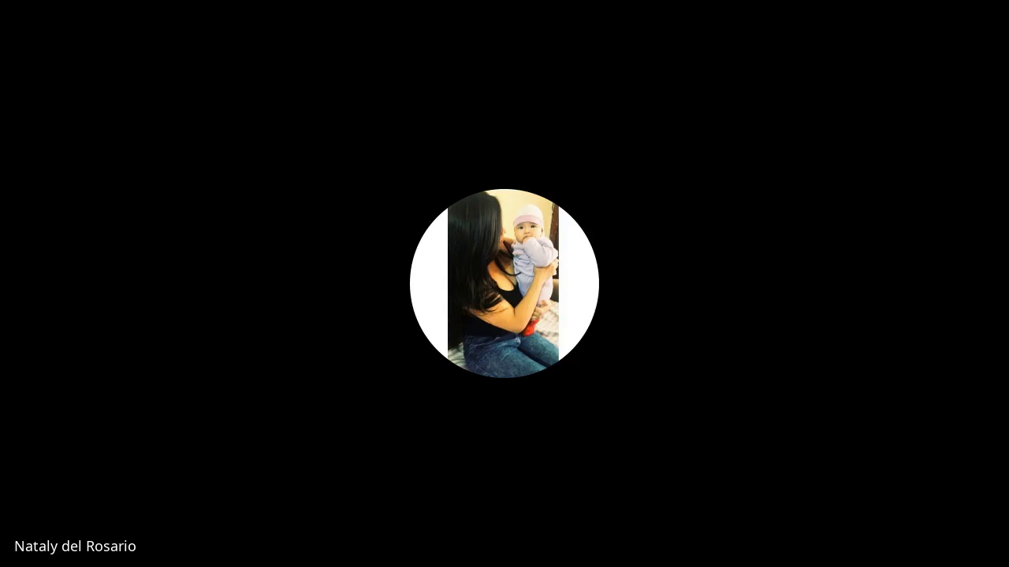